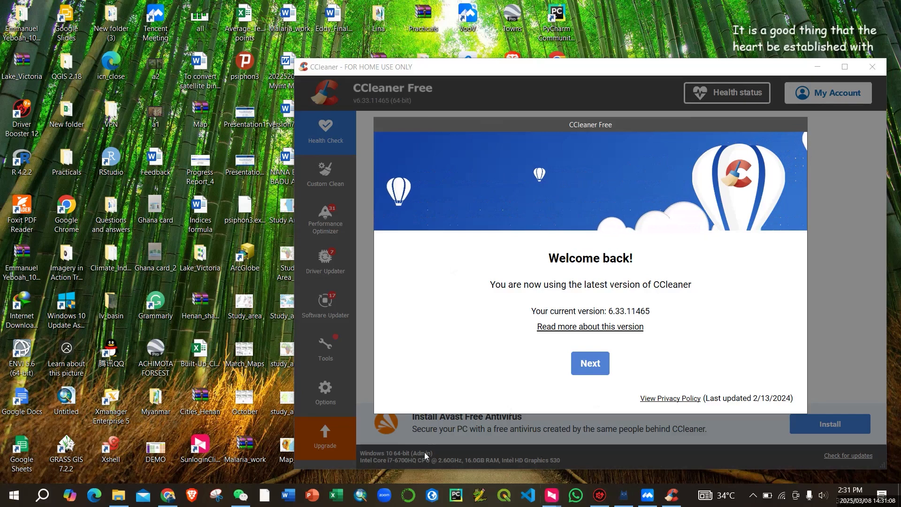
mouse_move(555, 496)
click(603, 448)
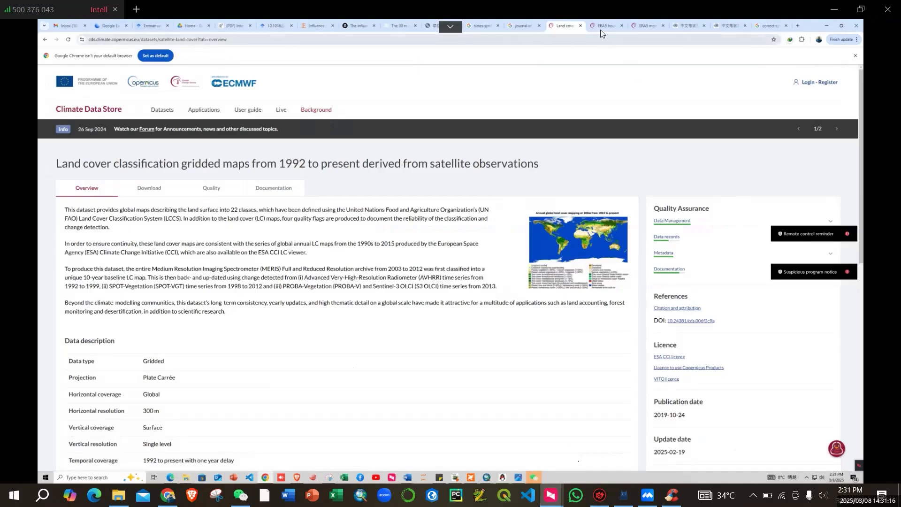
click(522, 27)
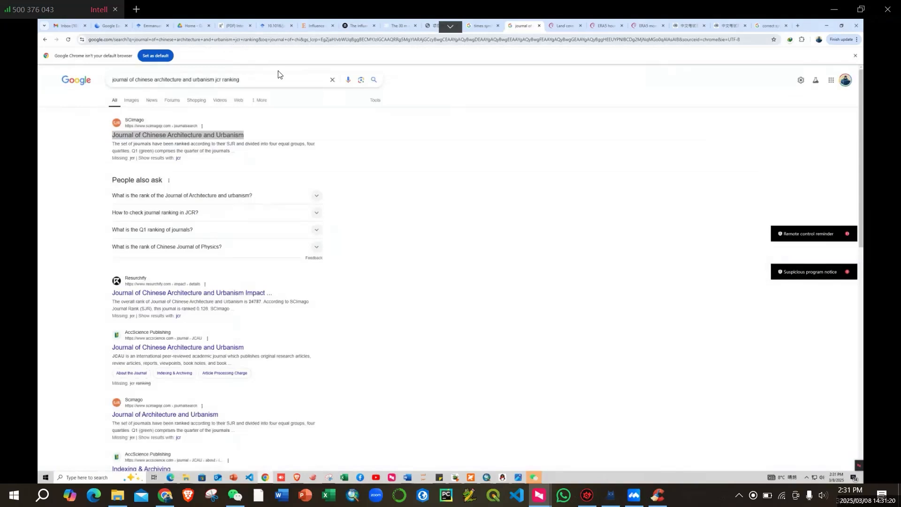
drag(246, 79, 102, 82)
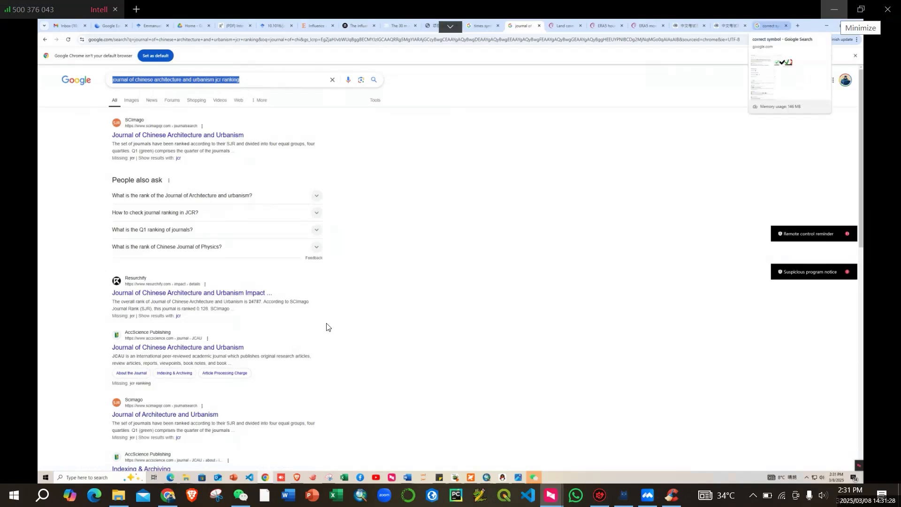
click(834, 10)
Switch to the local Chrome window, dismiss the password breach warning and go to the blank New Tab page.
click(170, 503)
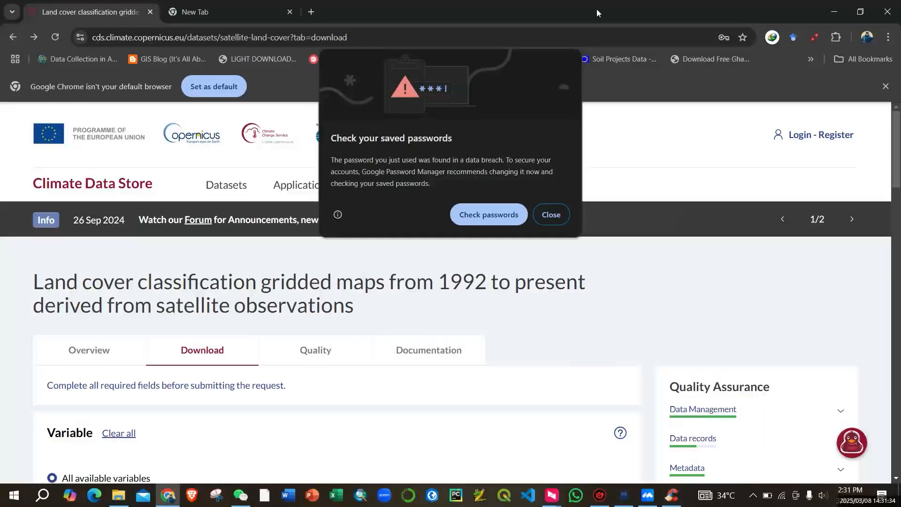
click(544, 215)
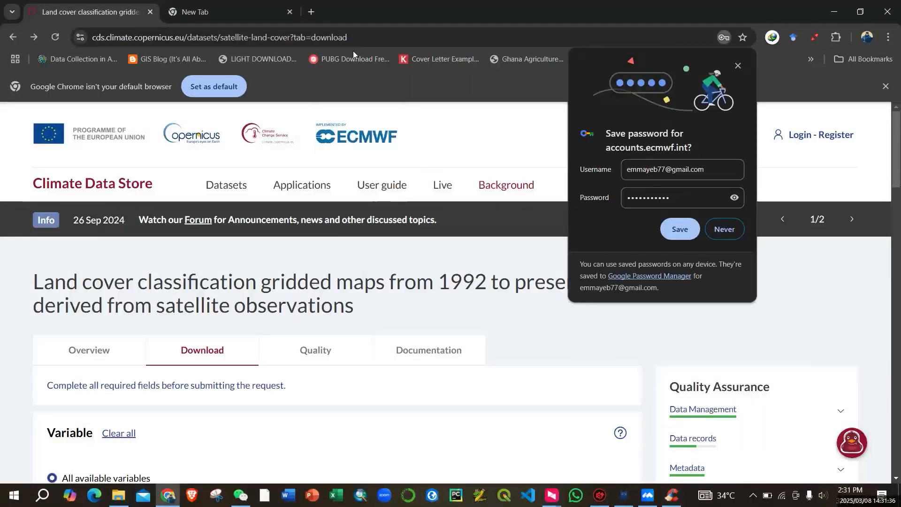
click(225, 12)
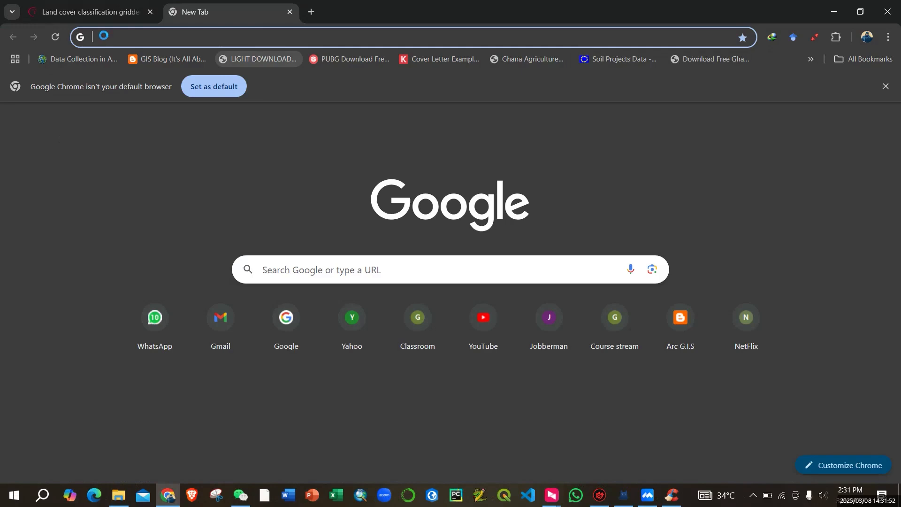
Enter the Google query "usgs earth explorer" in the blank browser tab.
text(us)
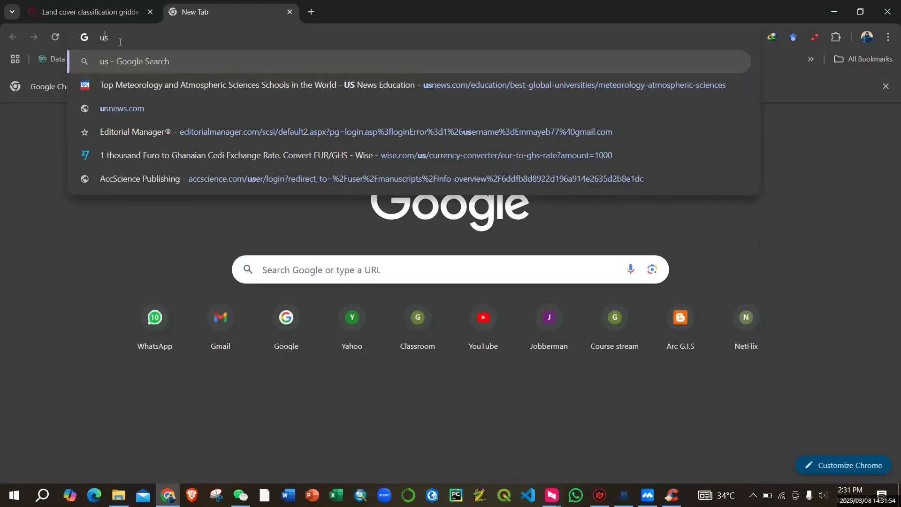
text(g)
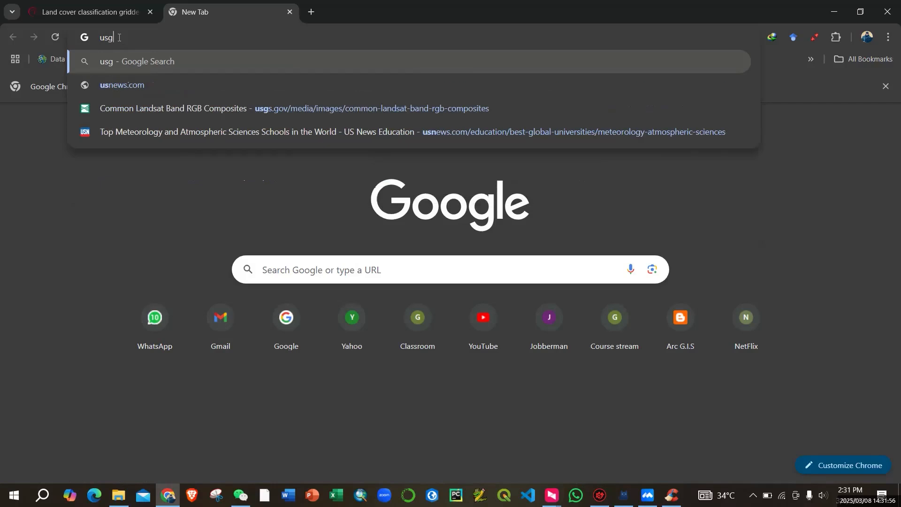
text(e)
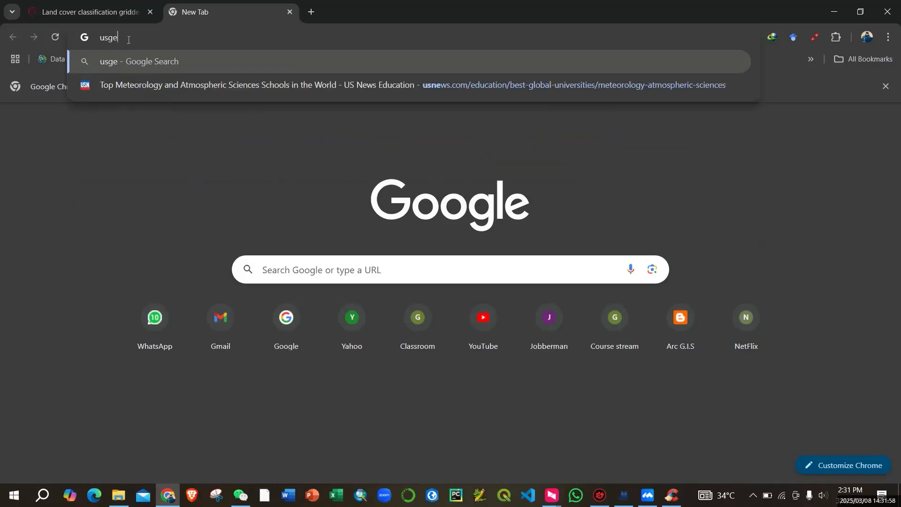
key(BackSpace)
text(s)
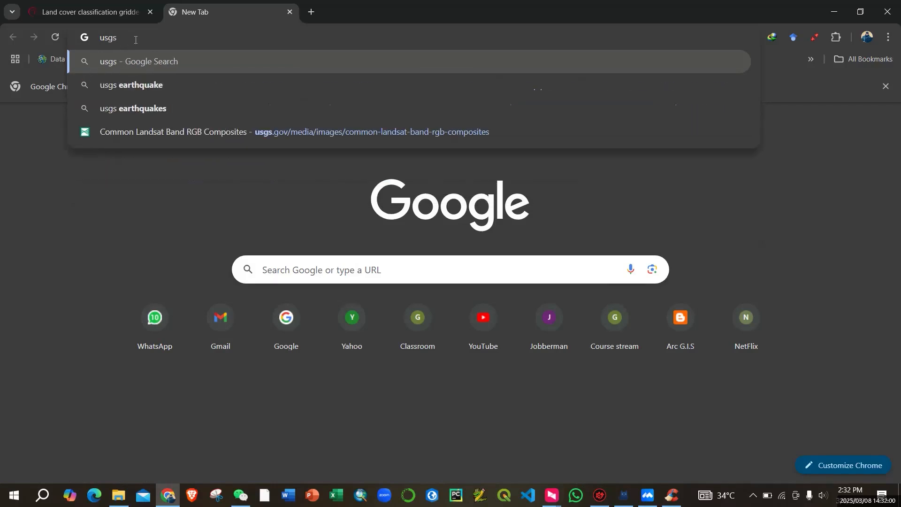
text( e)
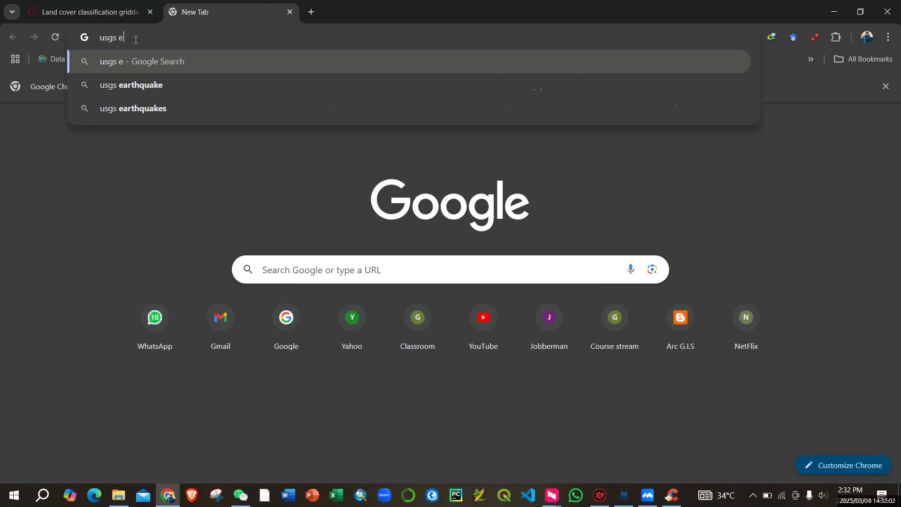
text(arth explo)
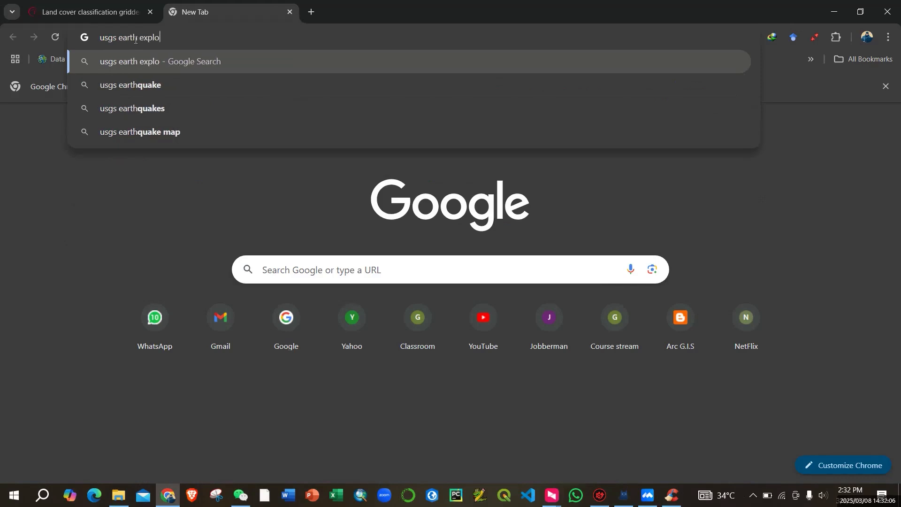
text(rer)
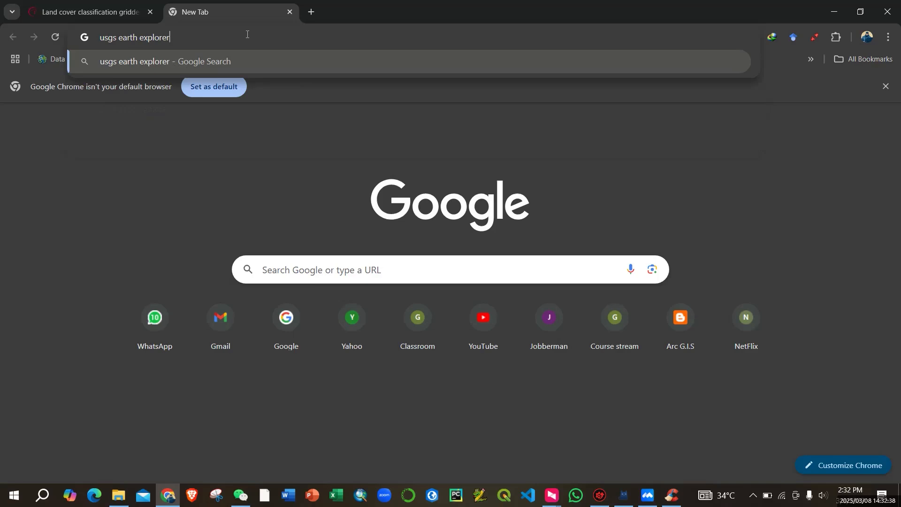
Select the Hong Kong SAR 07 proxy in the proxy client, then return to Chrome and run the USGS Earth Explorer search.
click(623, 501)
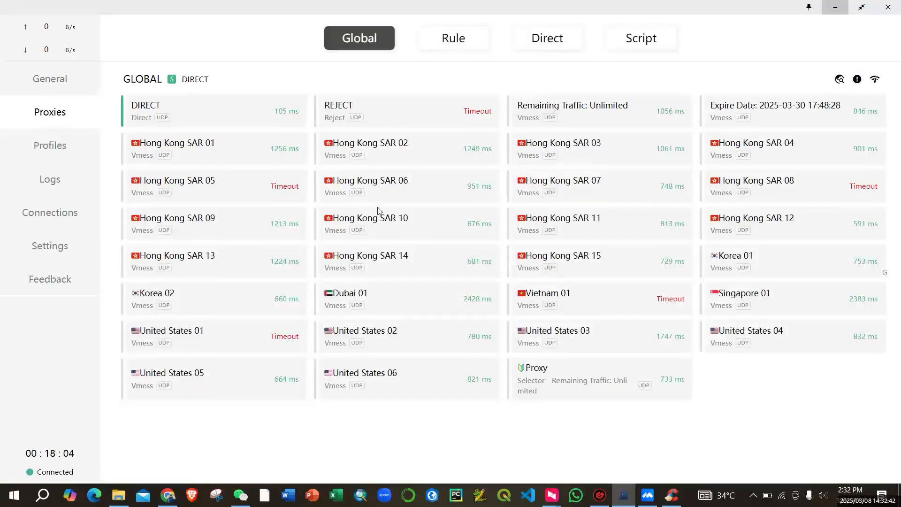
click(596, 191)
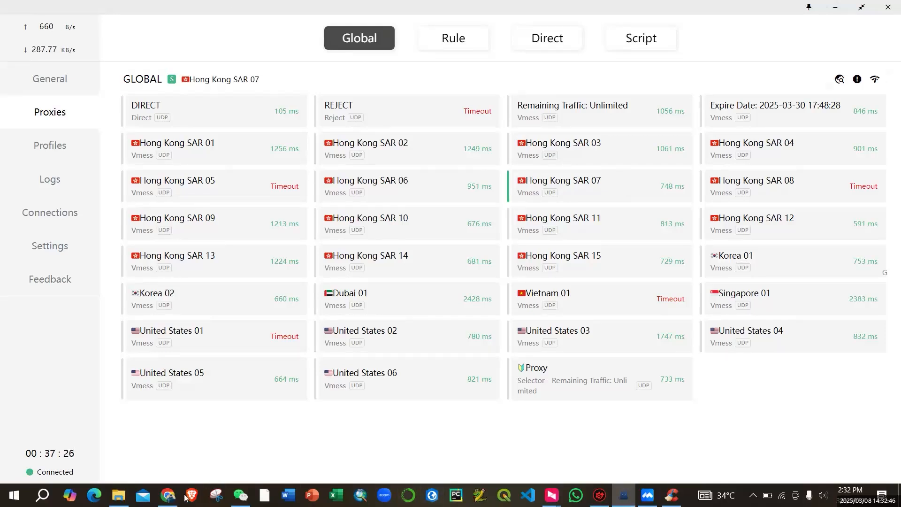
click(169, 496)
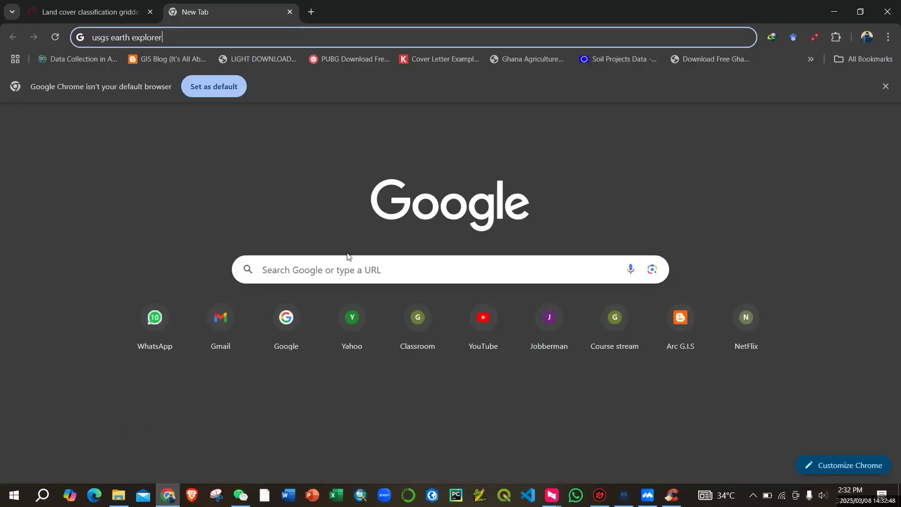
key(Return)
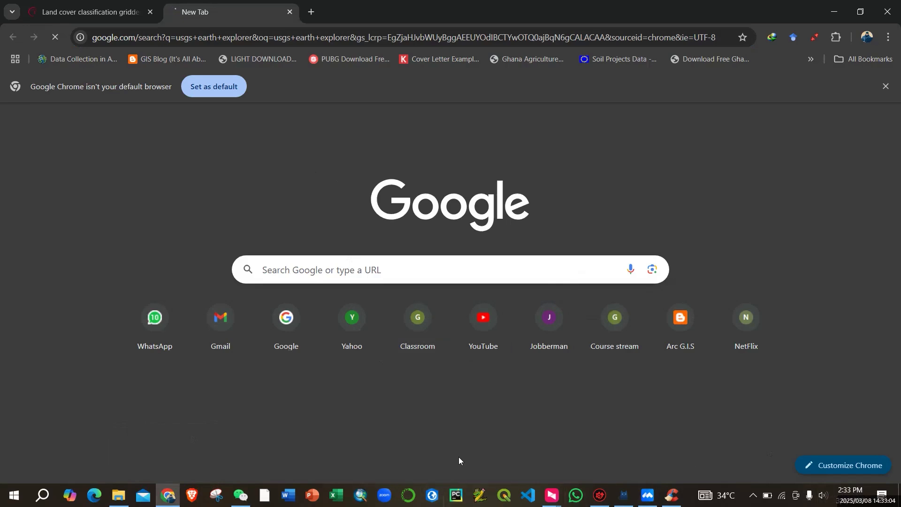
Turn on Epic's encrypted proxy extension with the US East Coast location and rerun the USGS Earth Explorer search.
click(627, 502)
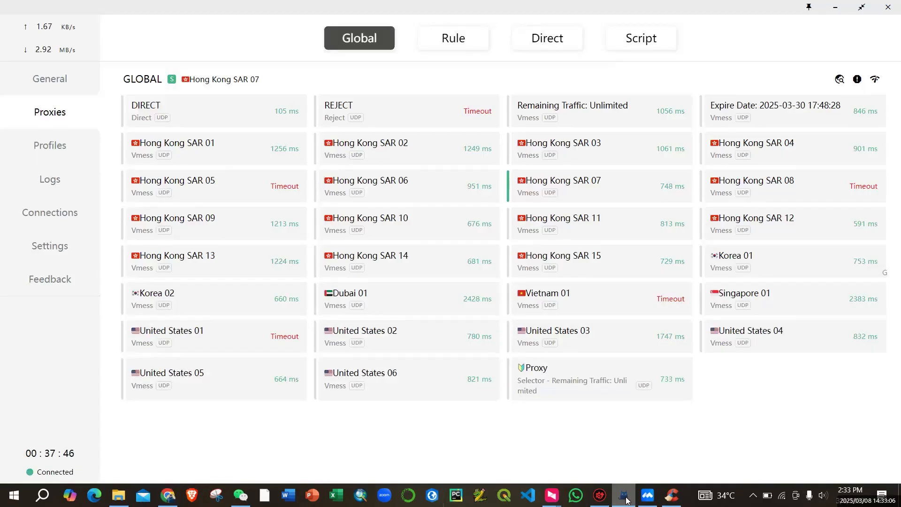
click(627, 501)
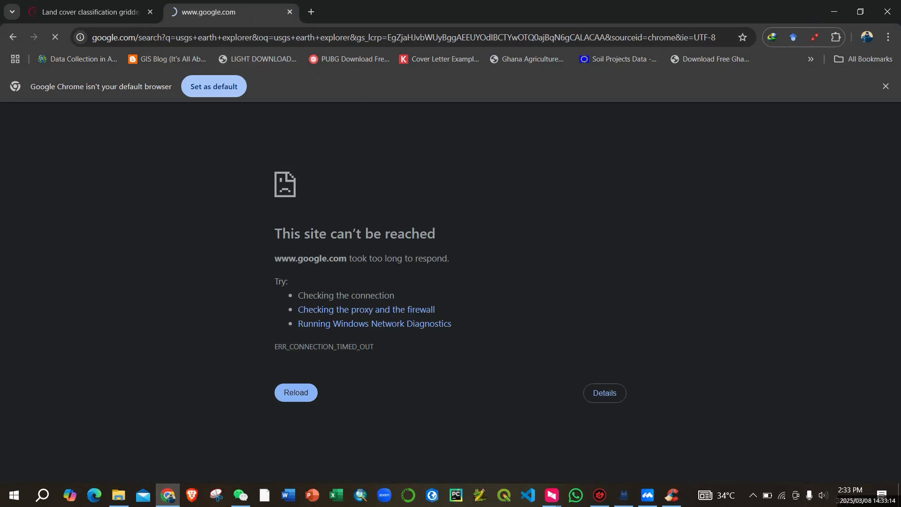
click(860, 12)
drag(704, 24, 647, 72)
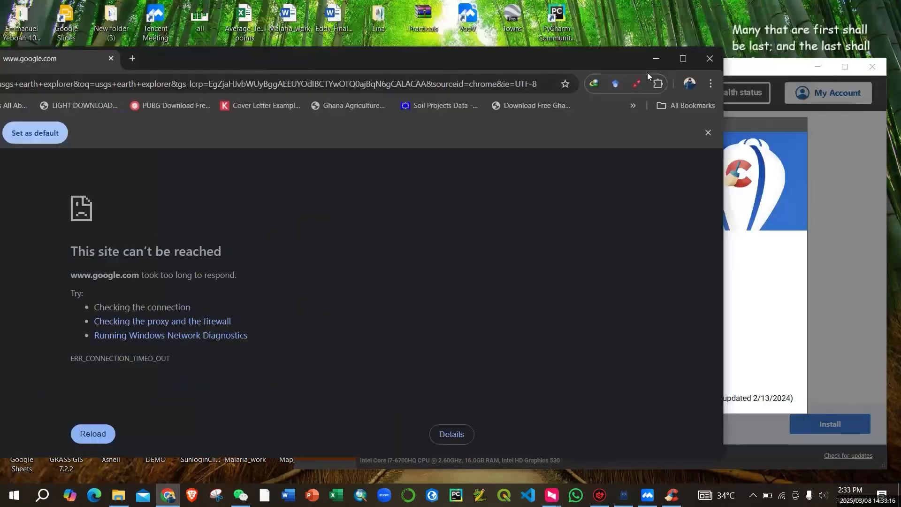
click(637, 83)
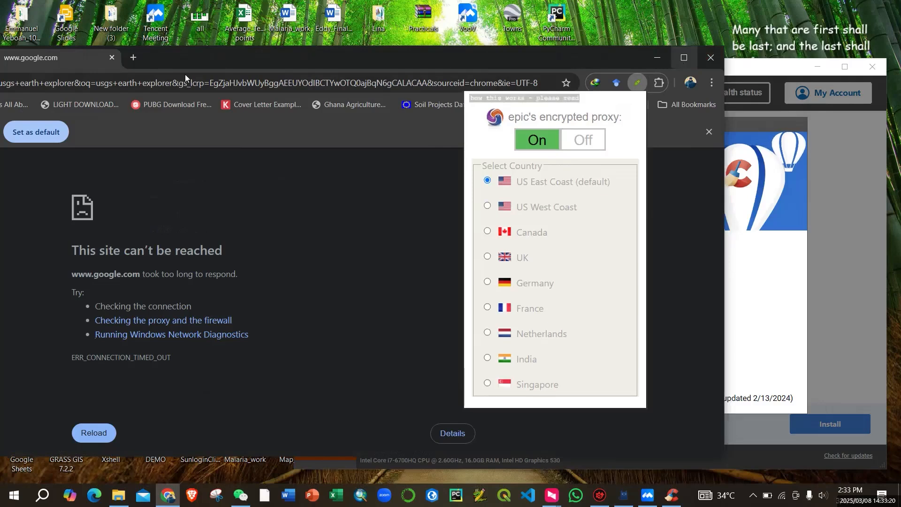
click(684, 57)
click(336, 35)
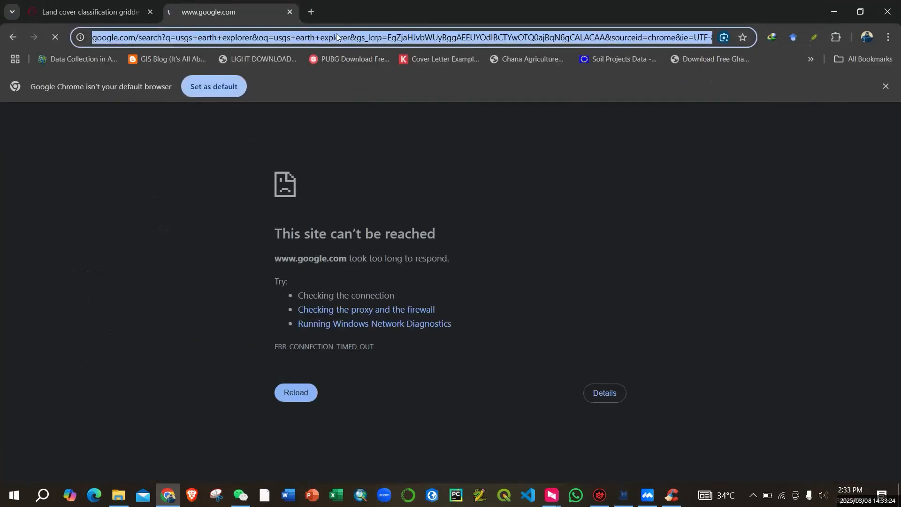
key(Return)
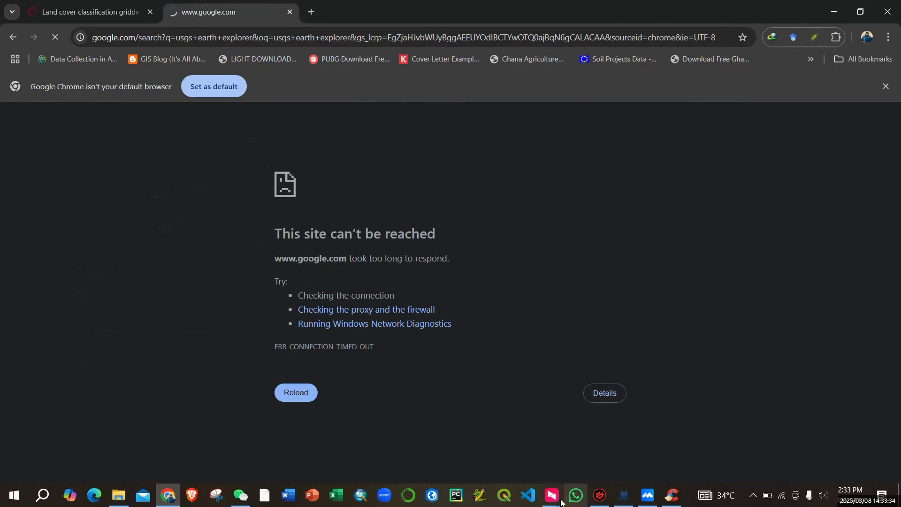
Switch to the remote desktop session and enlarge it to full screen.
mouse_move(551, 495)
click(597, 451)
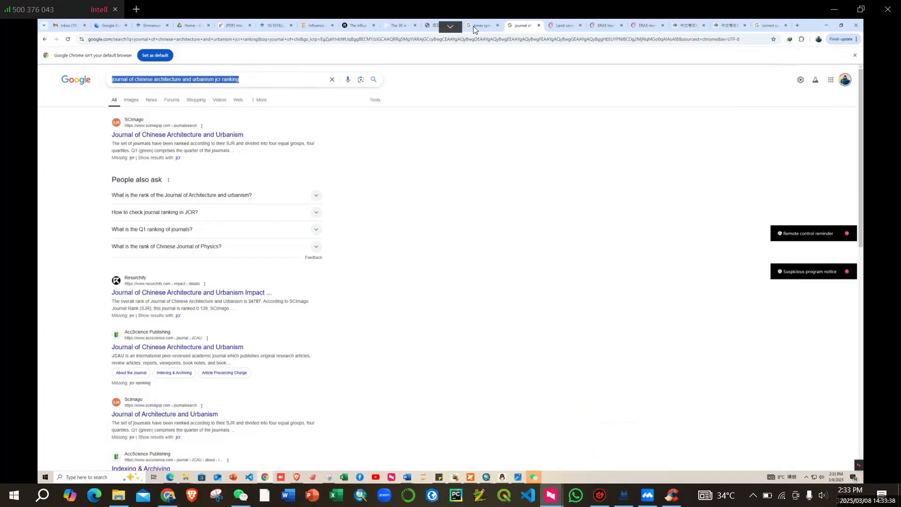
click(452, 27)
click(669, 34)
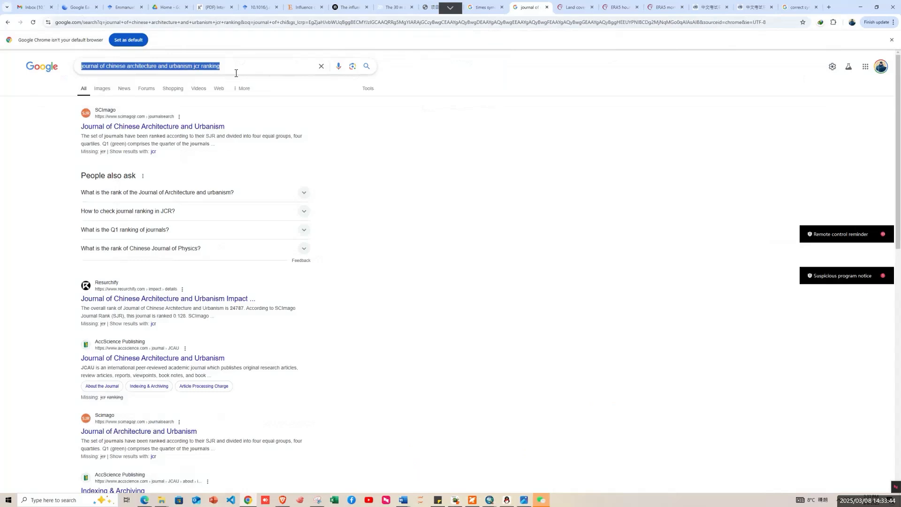
Replace the remote browser's Google query with "usgs earth explorer" and open the EarthExplorer page of the U.S. Geological Survey.
text(usgs)
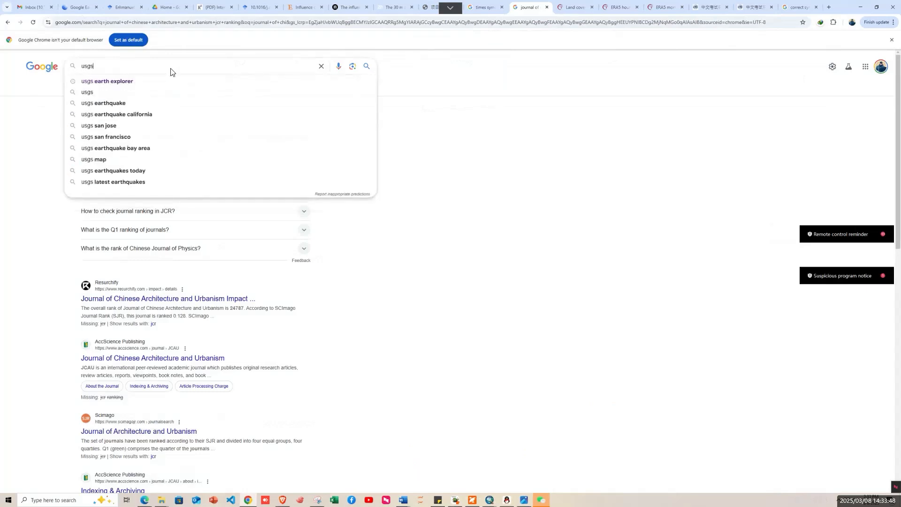
click(126, 81)
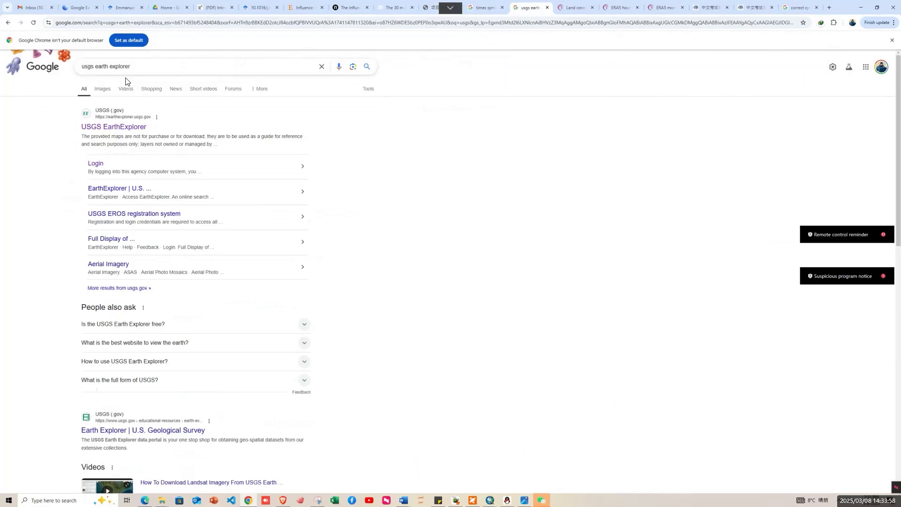
click(111, 189)
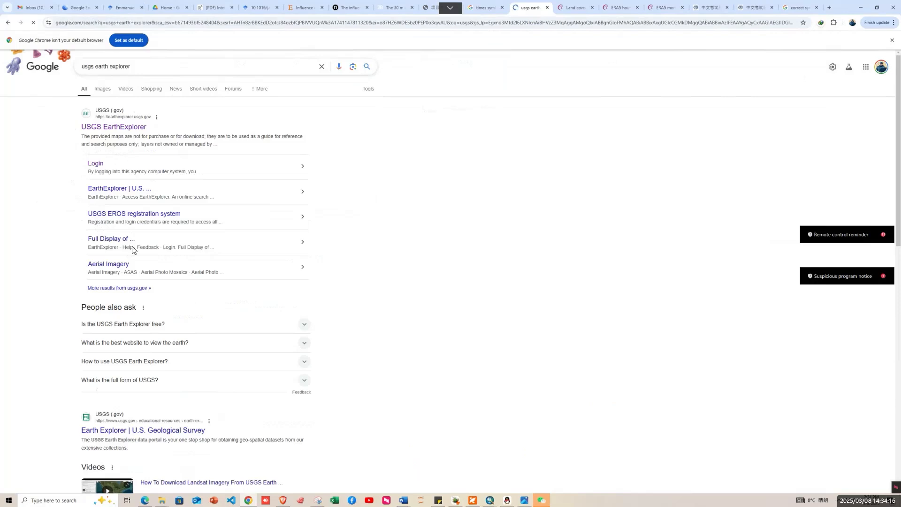
Try to find the zoom tool on the remote computer by searching its apps for "zoo", and return to the local desktop.
click(65, 501)
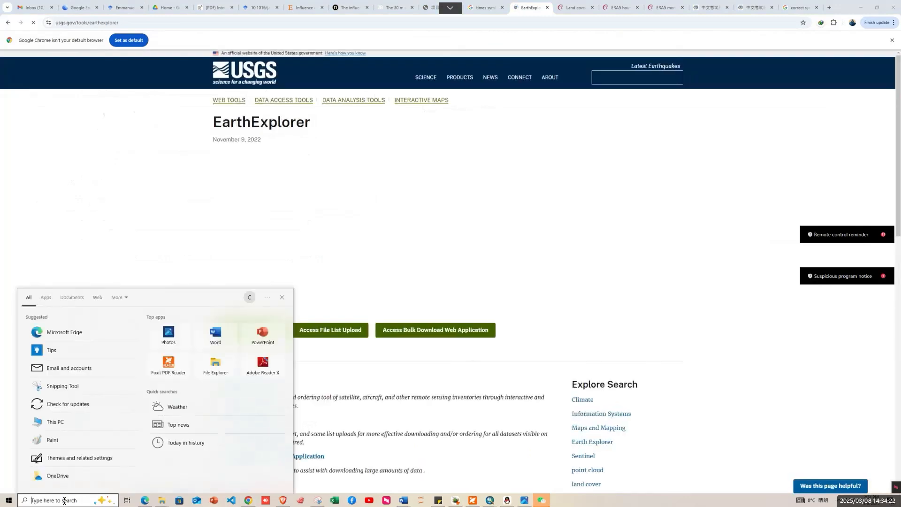
text(zoo)
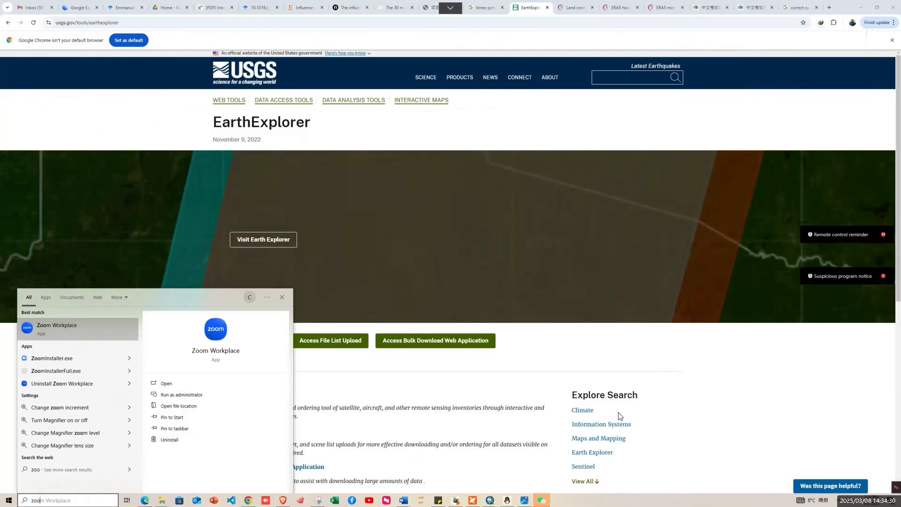
click(819, 4)
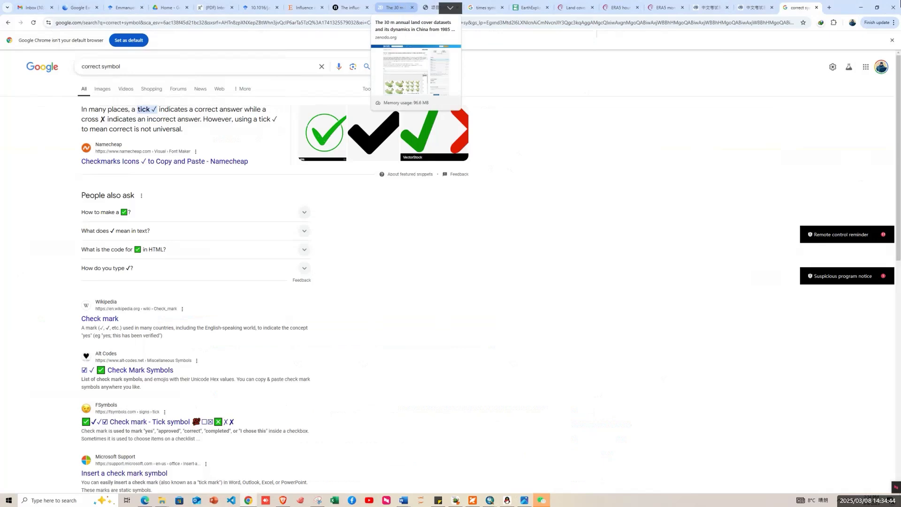
click(860, 7)
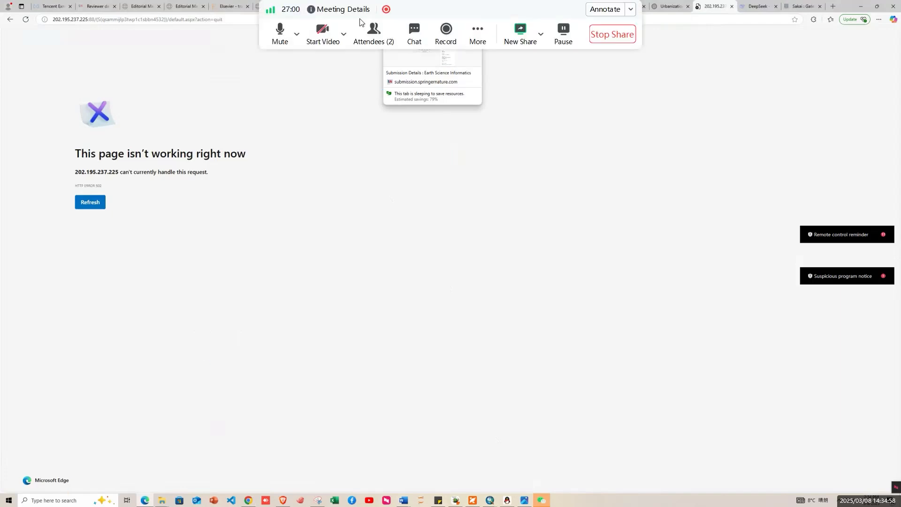
click(605, 37)
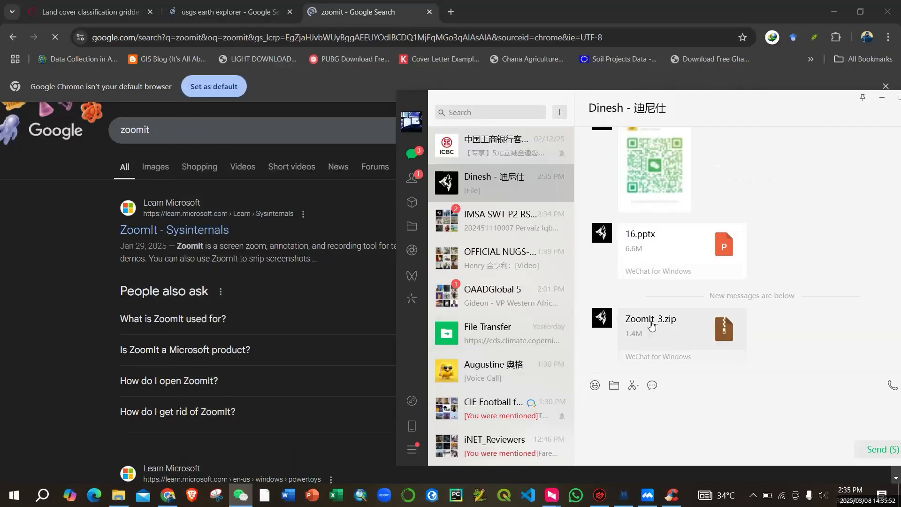
Search the local computer's apps for "zoom".
right_click(650, 332)
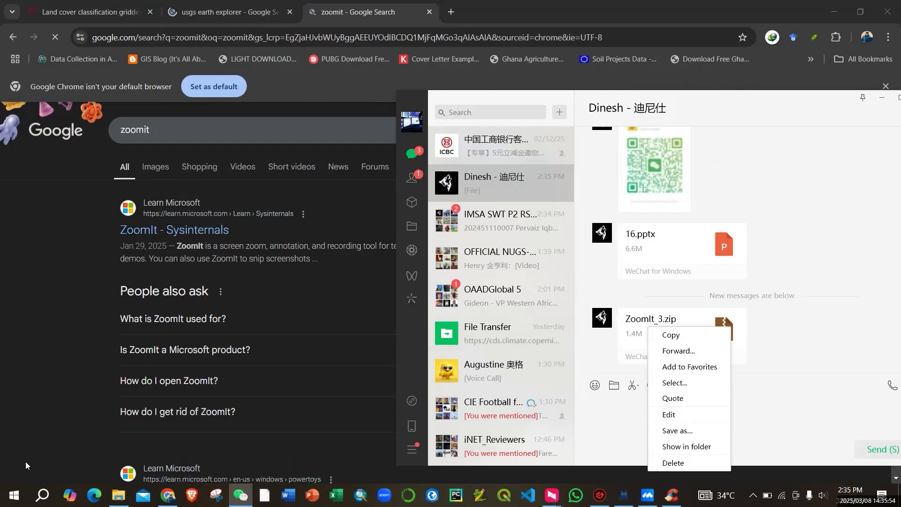
click(43, 495)
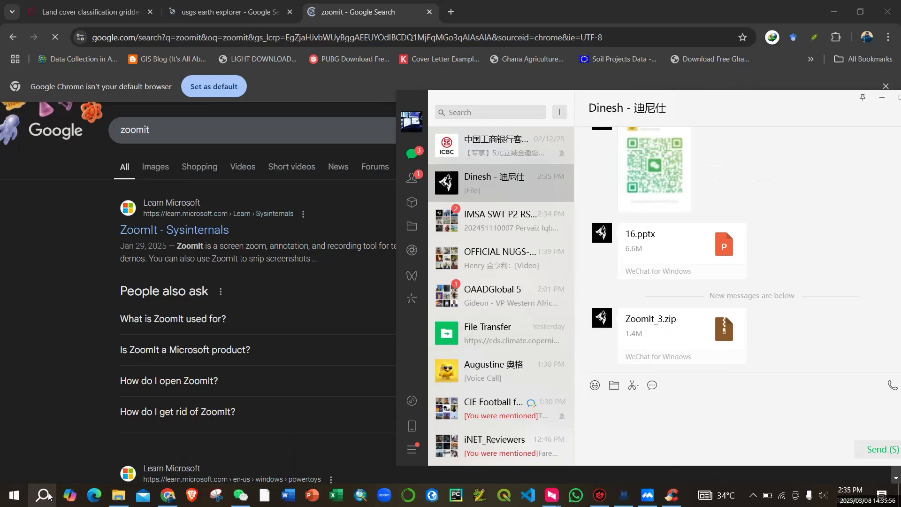
text(z)
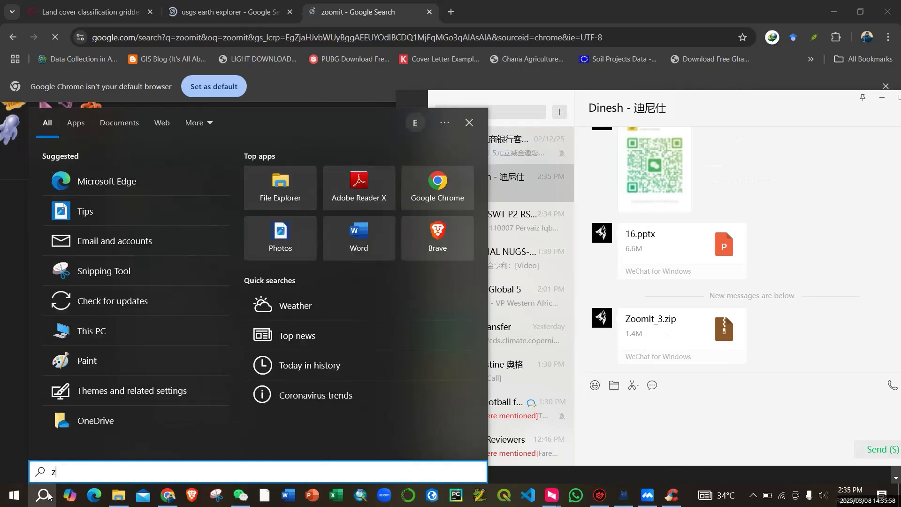
text(oom)
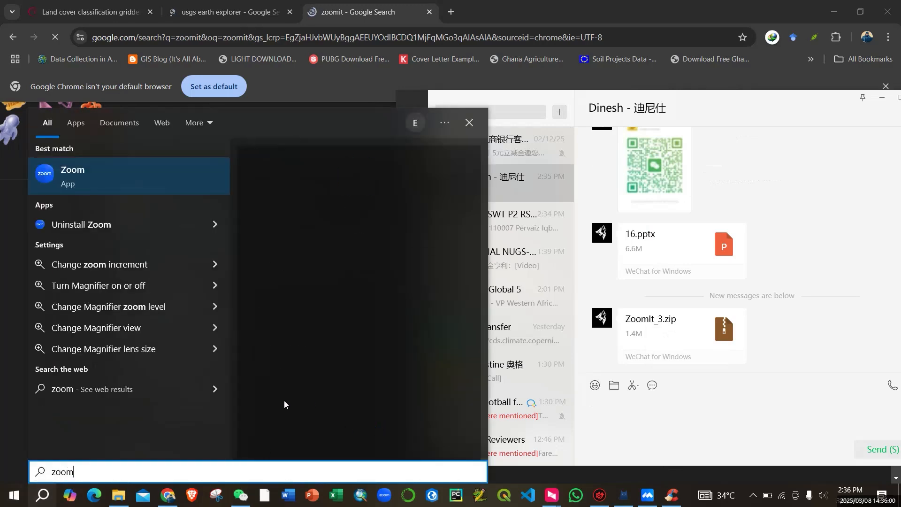
Save the ZoomIt_3.zip file received in the WeChat conversation to the Downloads folder.
right_click(661, 325)
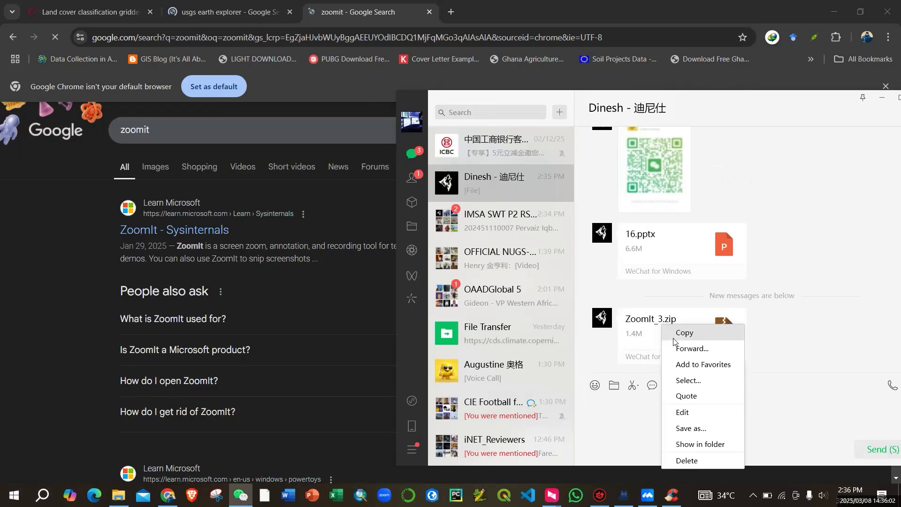
click(407, 325)
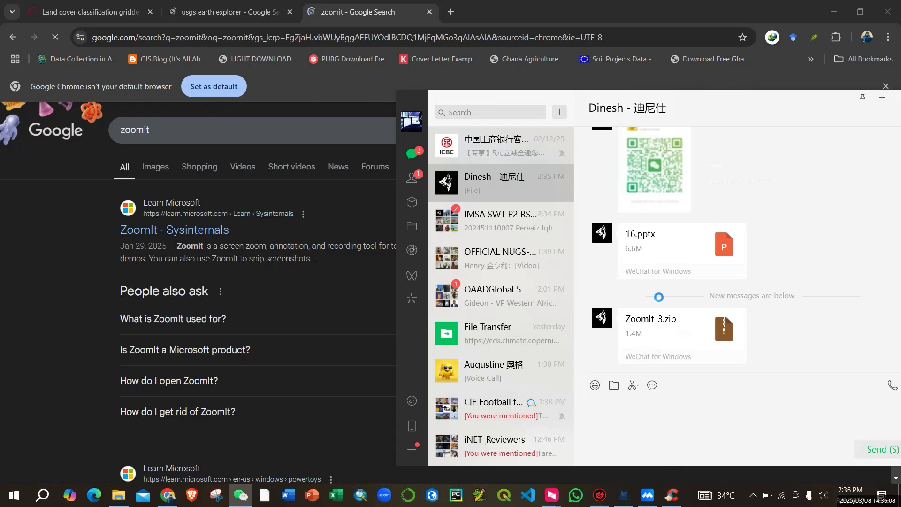
mouse_move(124, 503)
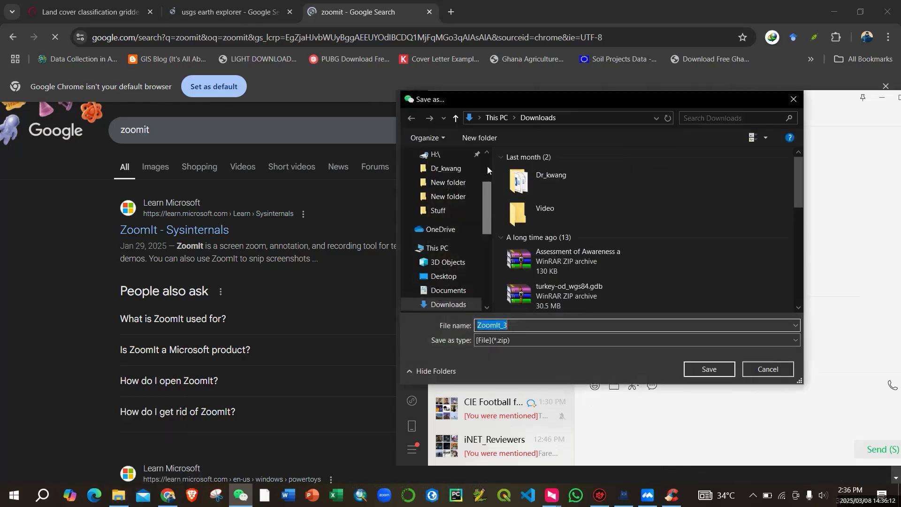
scroll(487, 166, up, 2)
click(700, 370)
Extract the ZoomIt_3 archive in Downloads into its own ZoomIt_3 folder and open that folder.
click(126, 501)
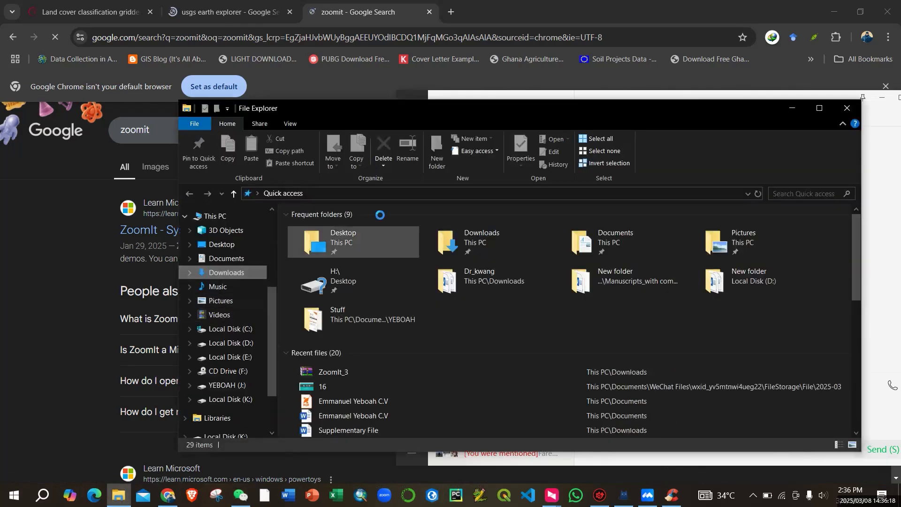
click(325, 244)
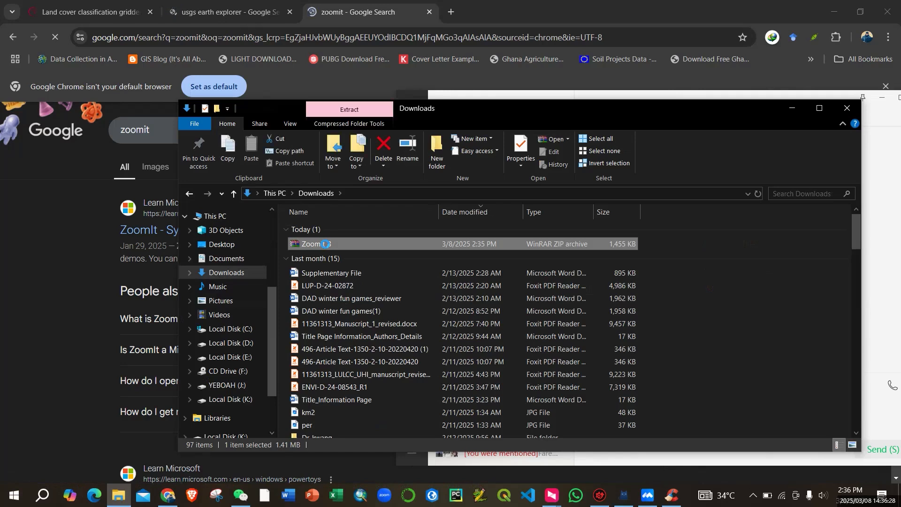
right_click(325, 244)
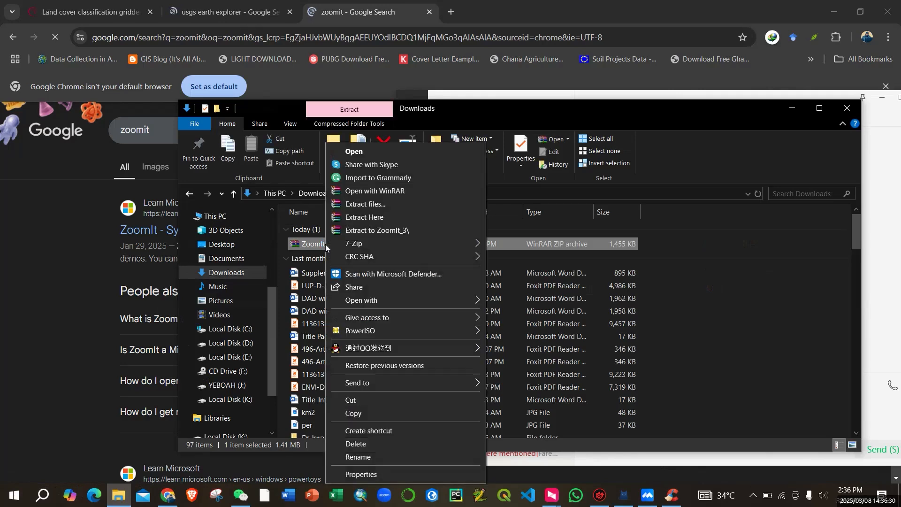
click(357, 235)
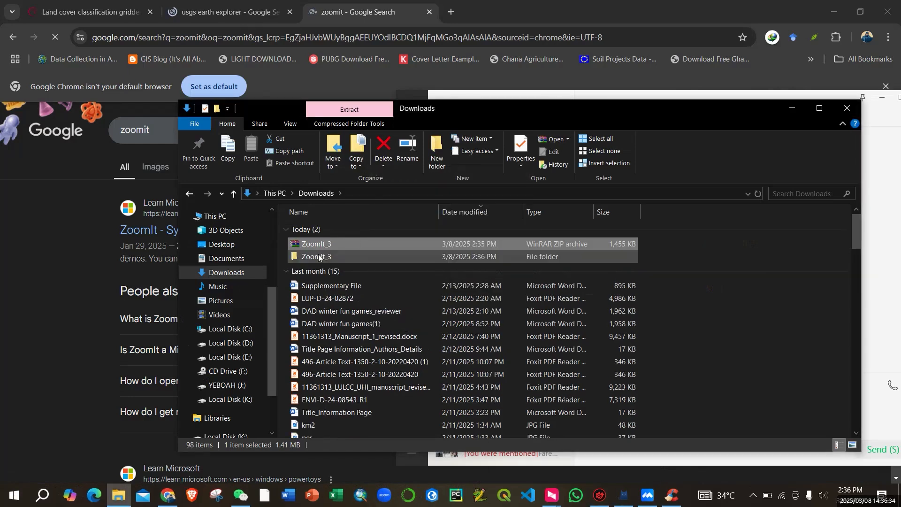
double_click(319, 254)
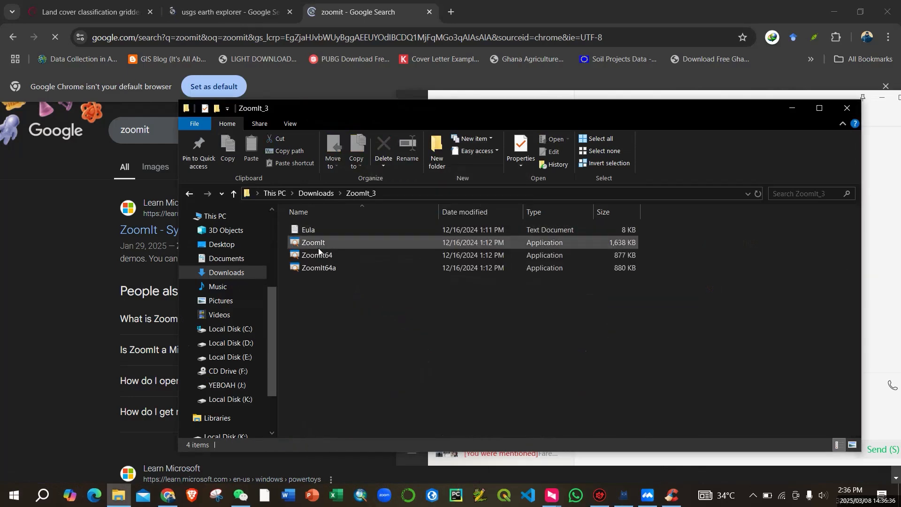
Launch ZoomIt64, agree to its license terms and accept the settings with Ctrl + 1 as the zoom toggle.
click(326, 256)
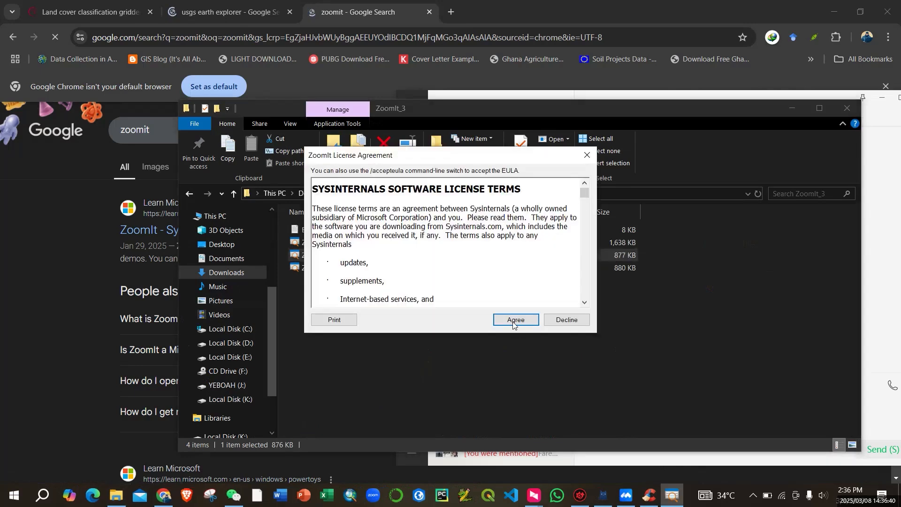
click(514, 321)
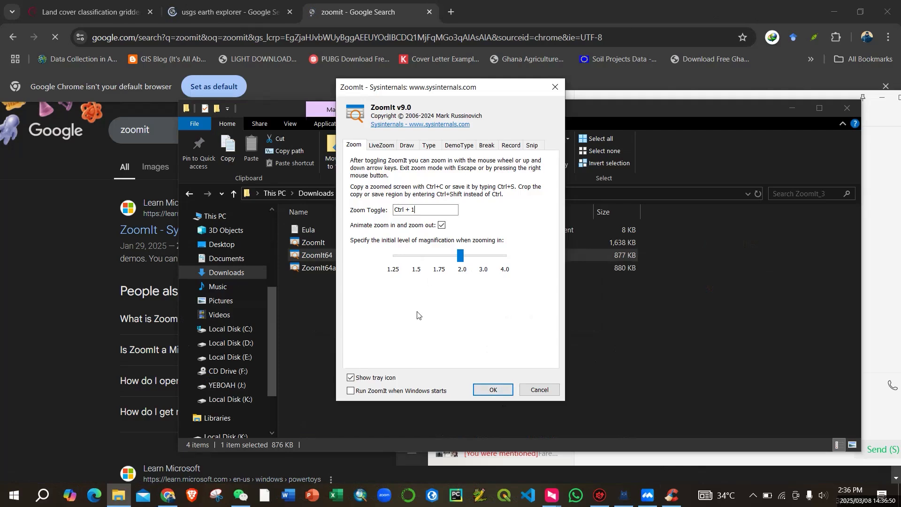
key(Return)
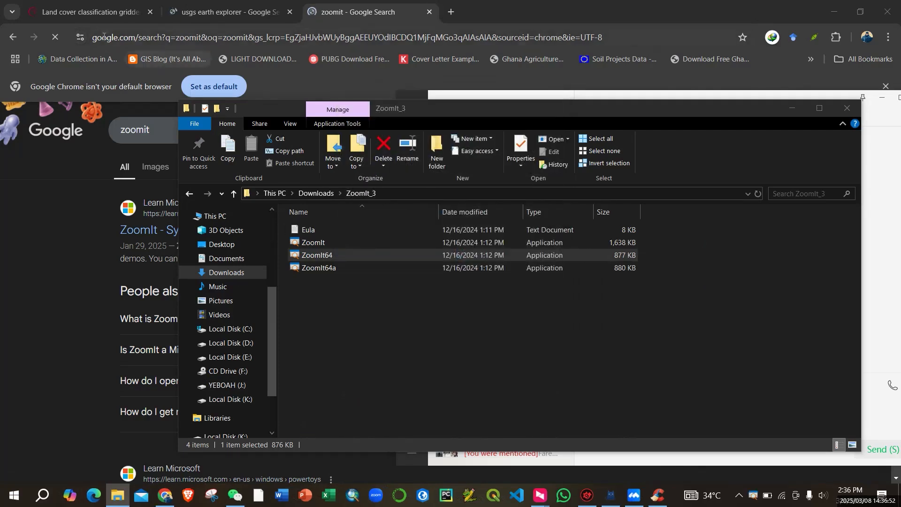
Test ZoomIt by zooming into the screen, drawing a red rectangle around the browser's address bar, and exiting zoom mode.
key(ctrl+1)
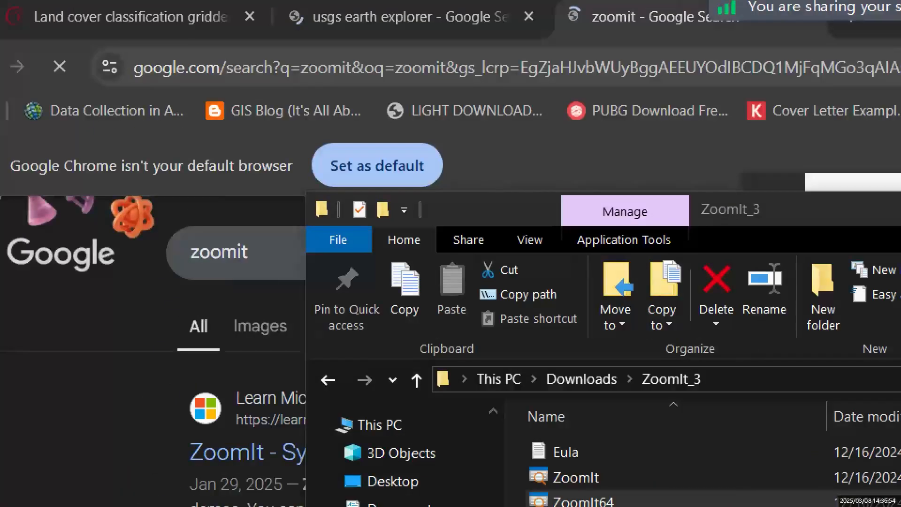
mouse_move(116, 35)
mouse_down()
mouse_move(798, 185)
mouse_move(798, 141)
mouse_move(699, 130)
mouse_up()
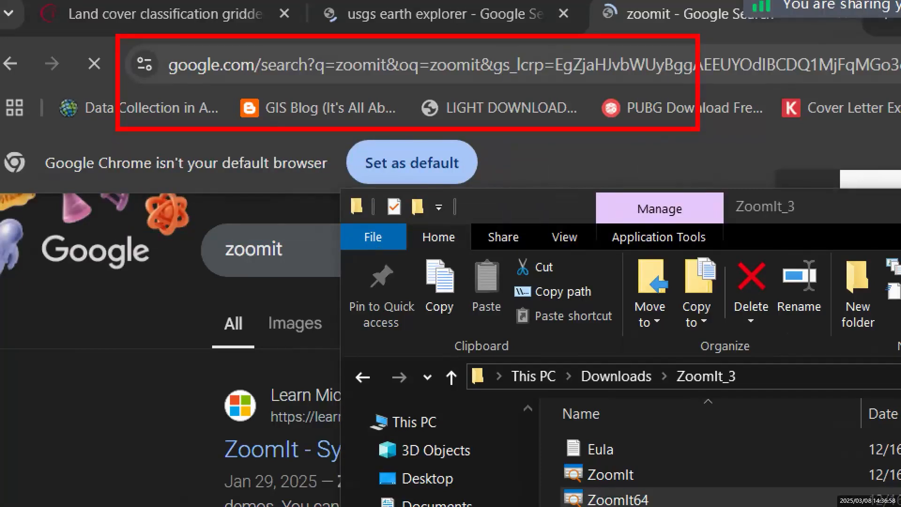
key(Escape)
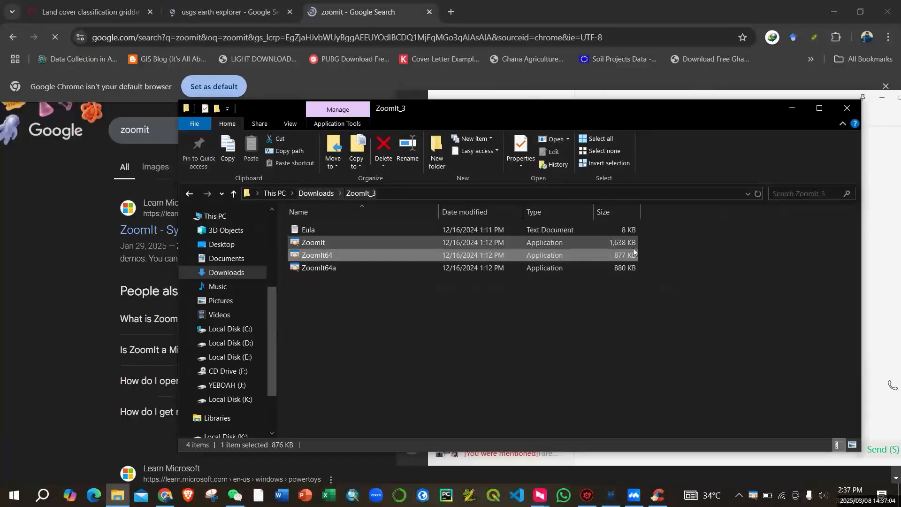
Switch to Chrome and show the USGS EarthExplorer tab.
click(178, 424)
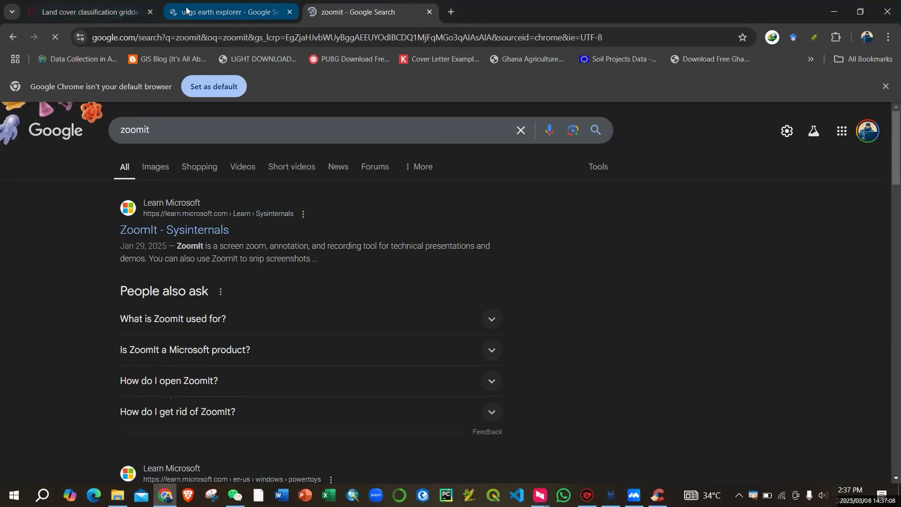
click(225, 12)
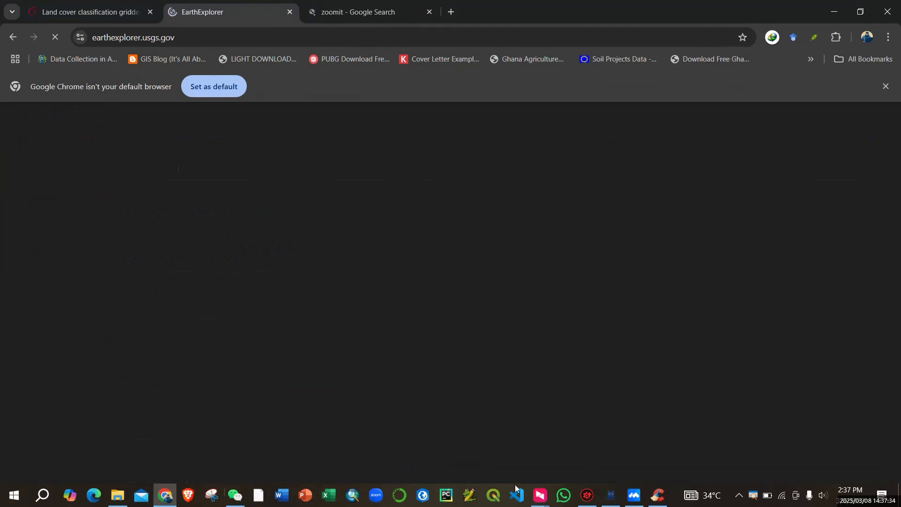
mouse_move(540, 499)
click(574, 465)
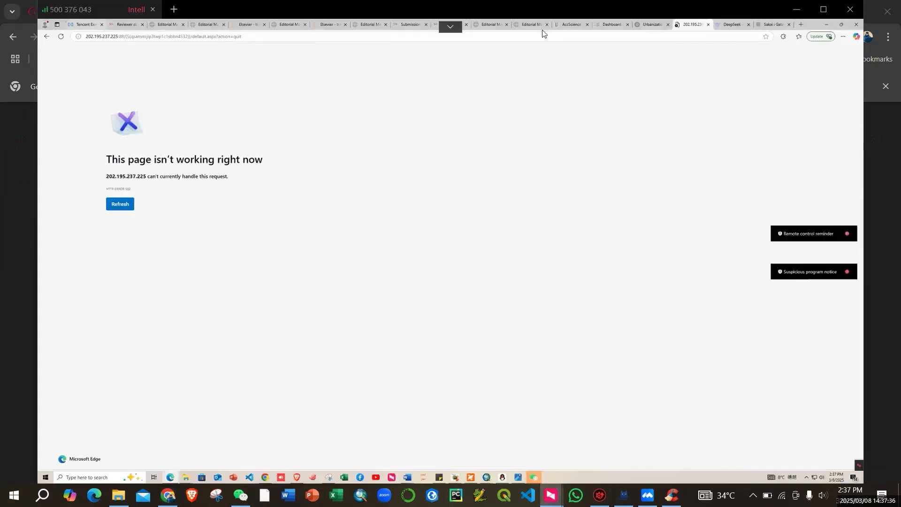
mouse_move(167, 496)
mouse_move(130, 469)
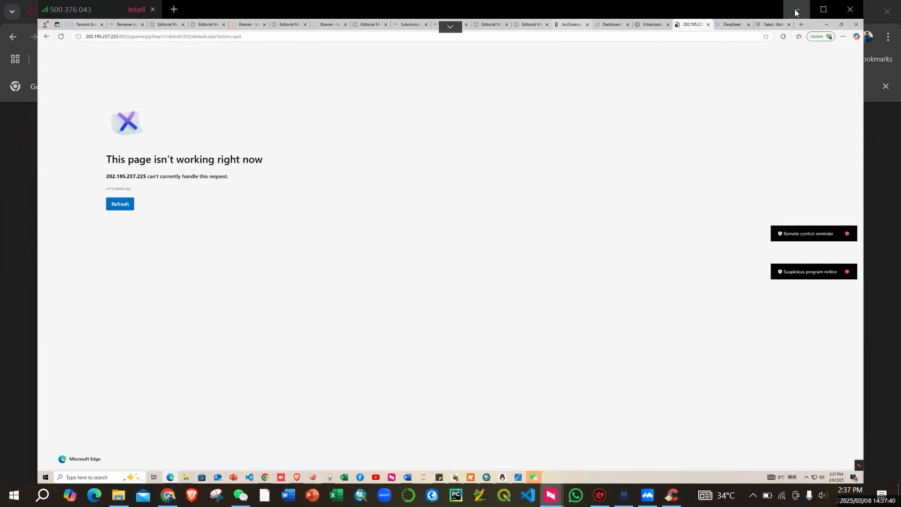
click(797, 9)
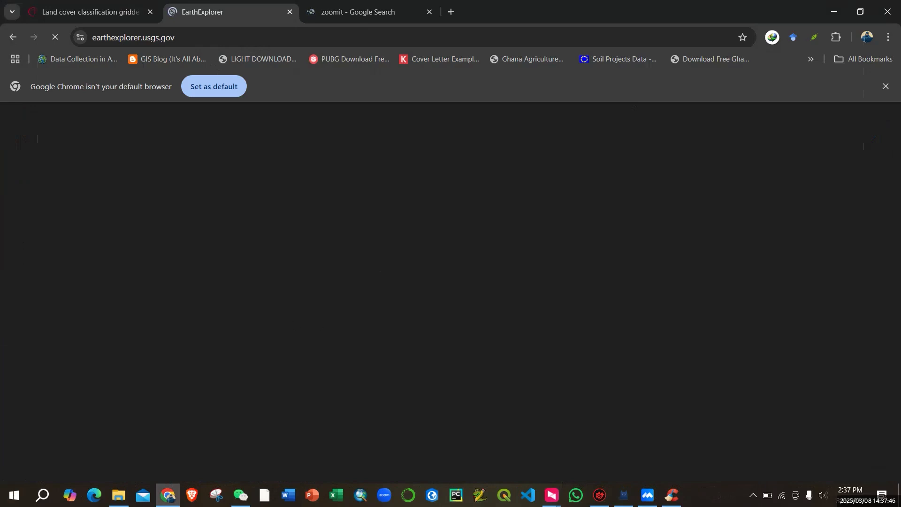
Switch to the remote desktop session and bring up its Chrome browser.
click(551, 495)
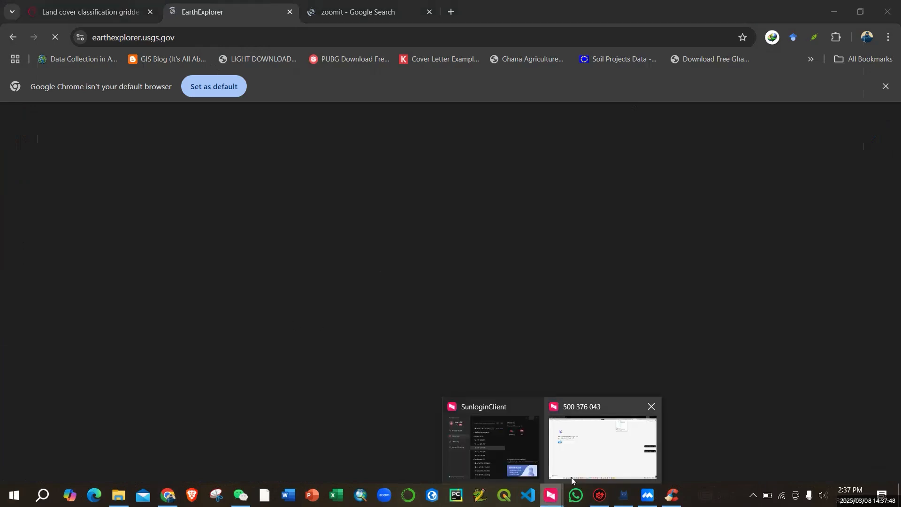
click(596, 465)
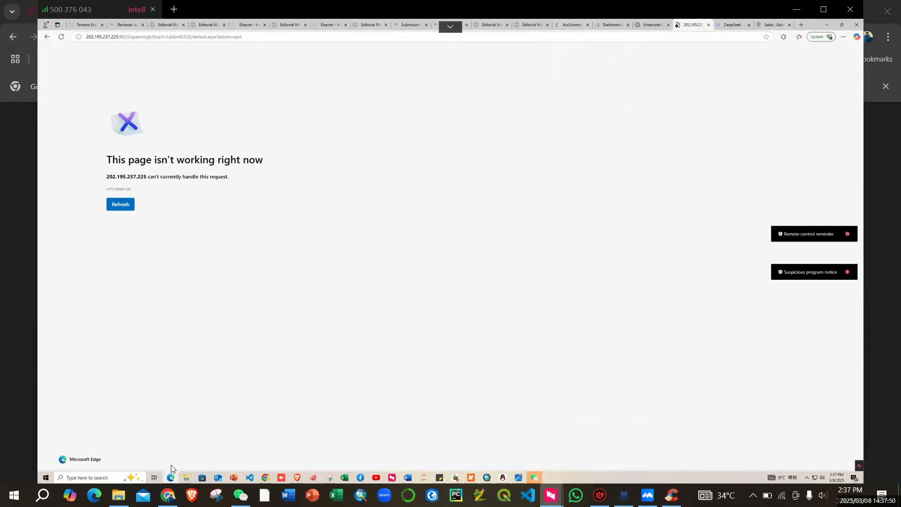
click(266, 476)
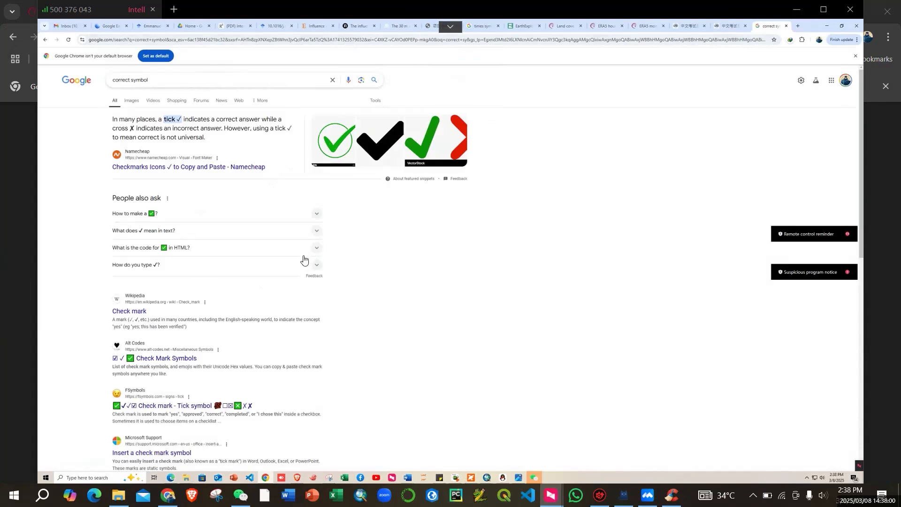
scroll(300, 253, down, 1)
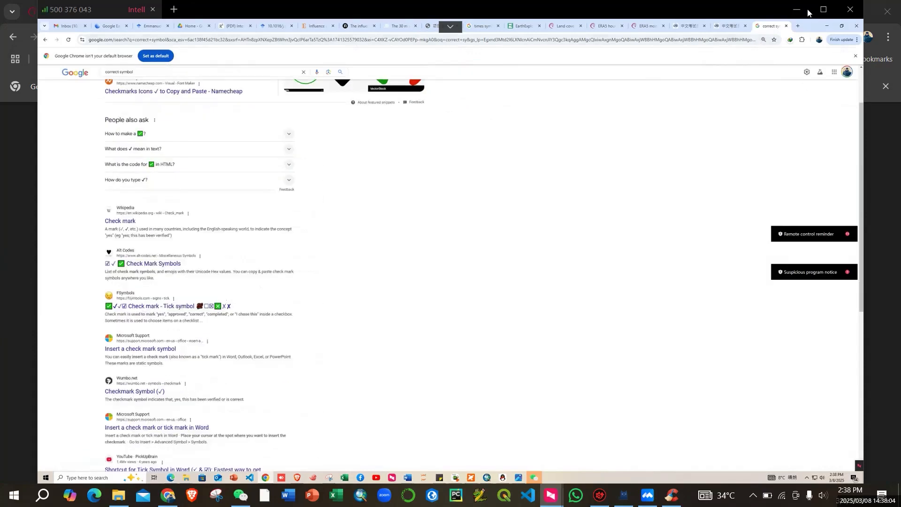
scroll(161, 146, up, 1)
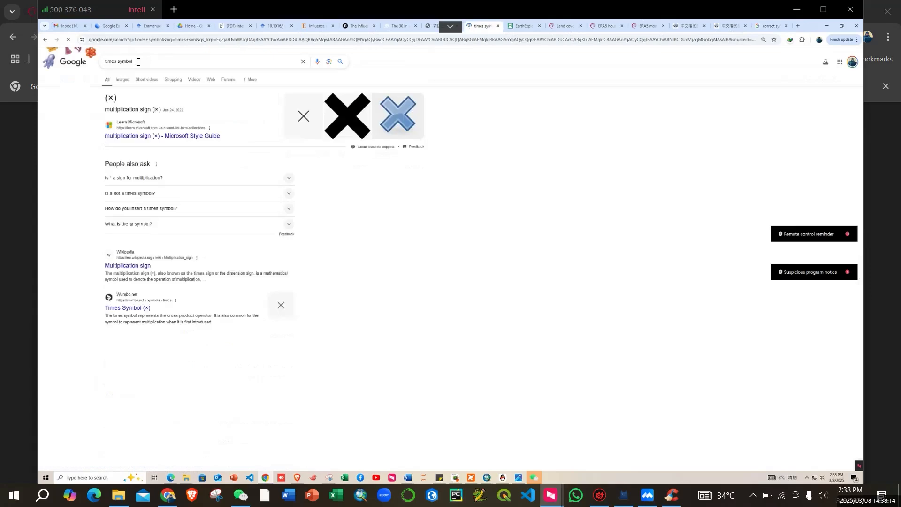
Replace the "times symbol" query in the remote browser with the suggested search "usgs earth explorer".
click(138, 61)
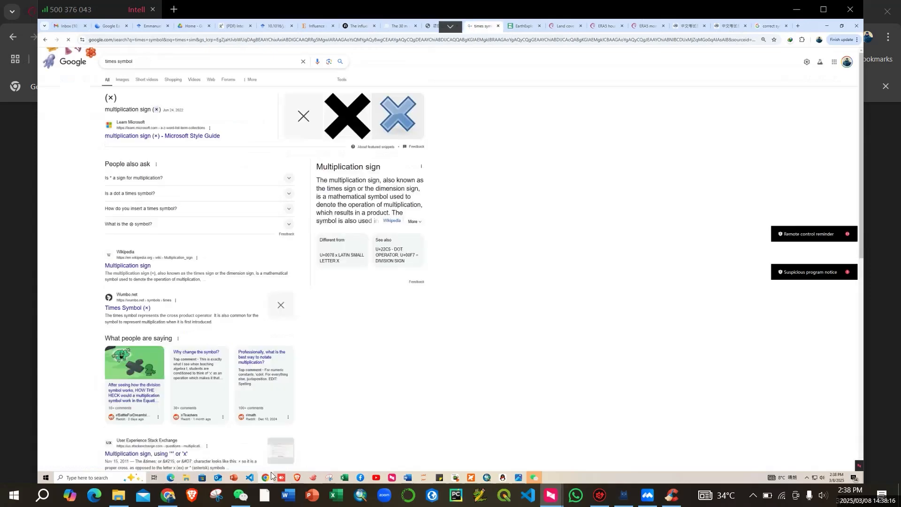
click(168, 495)
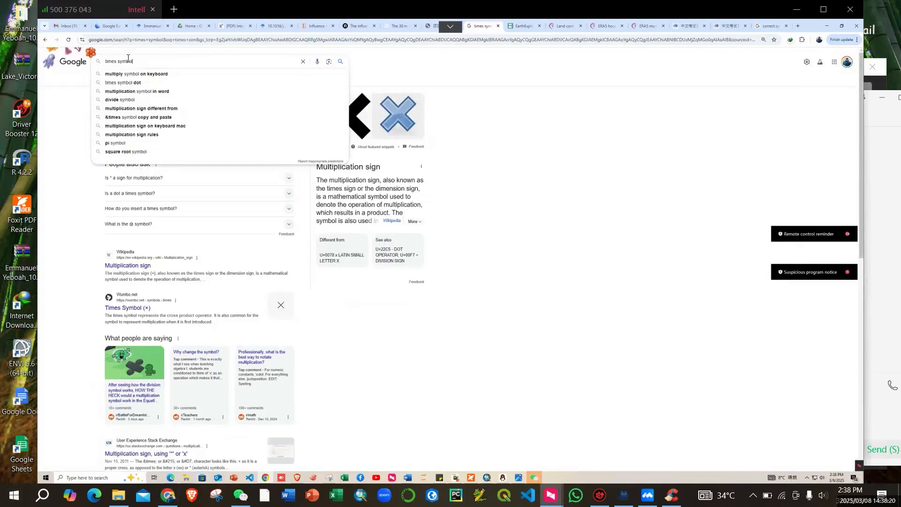
drag(113, 62, 95, 62)
text(urban morphology definition)
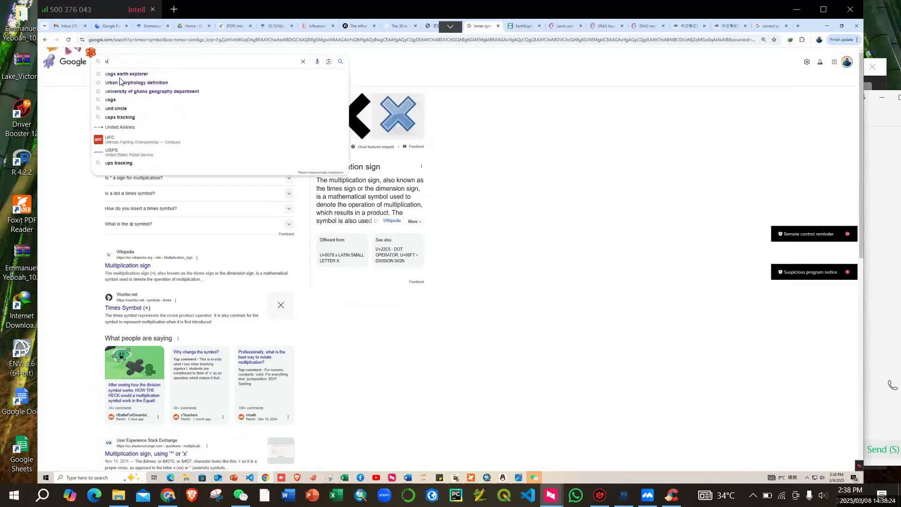
click(121, 75)
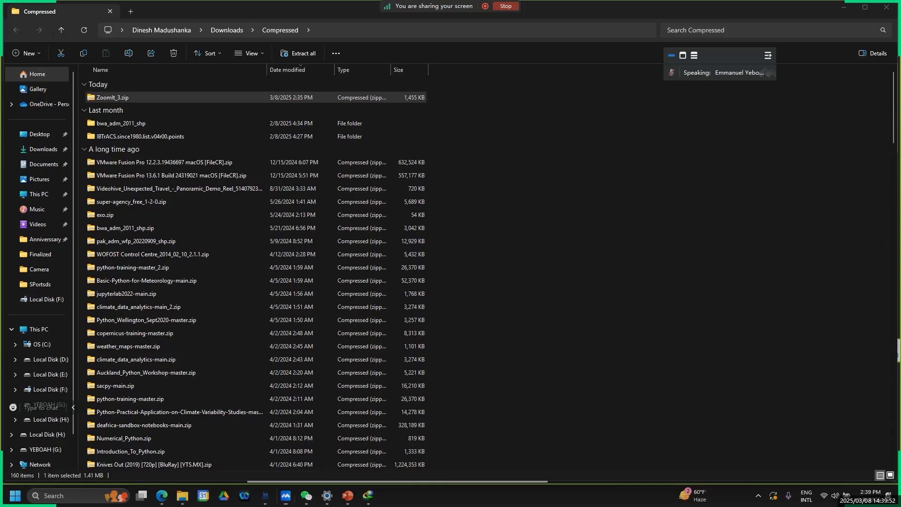
Set the computer's projection mode to Duplicate.
key(super+p)
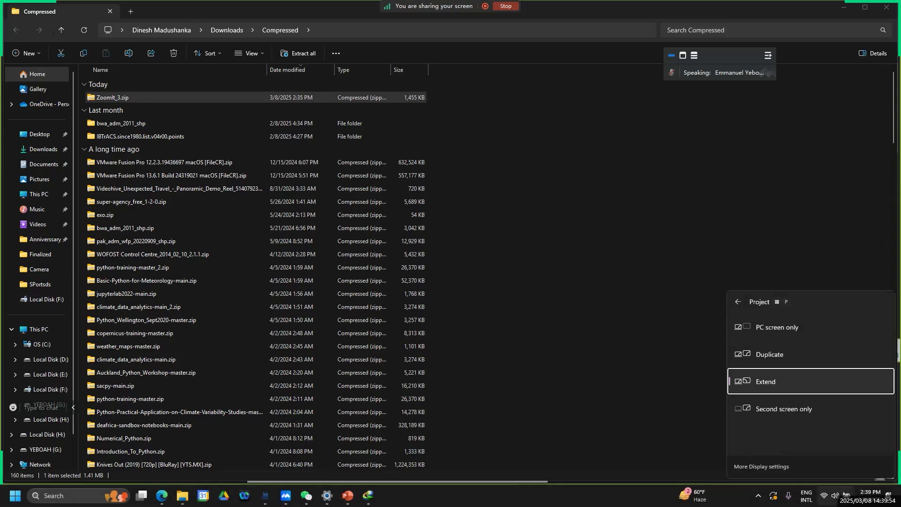
key(Up)
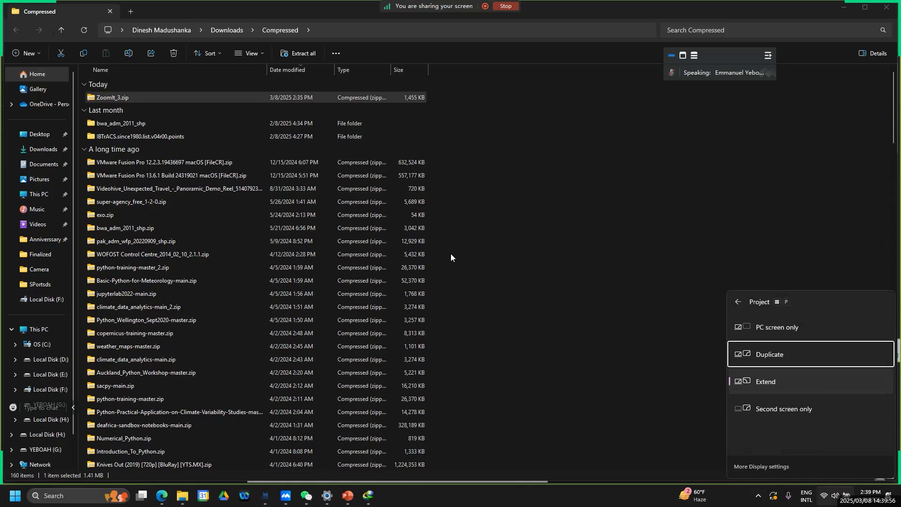
key(Return)
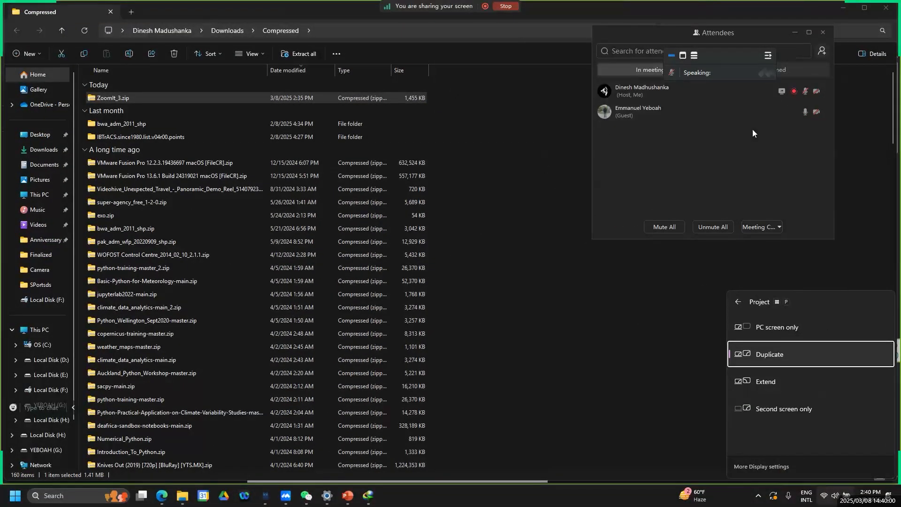
Unmute the host's own entry in the meeting's attendee list.
mouse_move(820, 96)
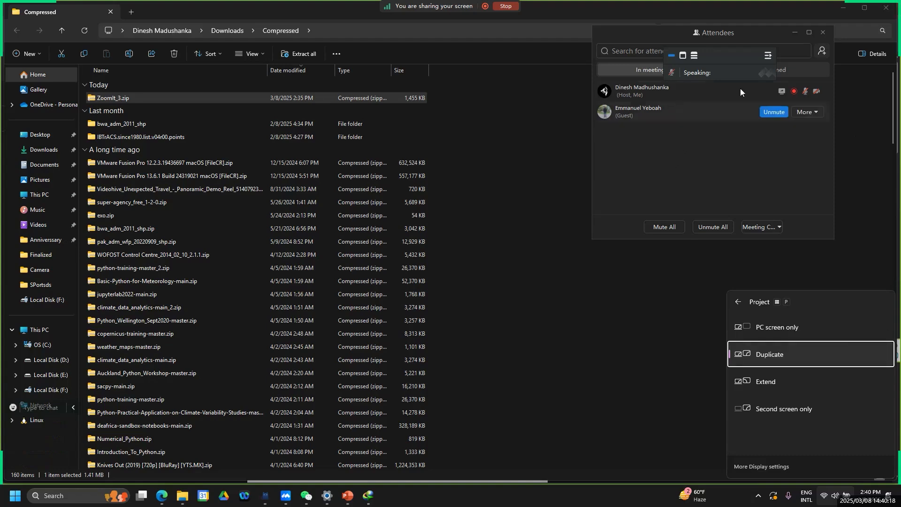
click(776, 94)
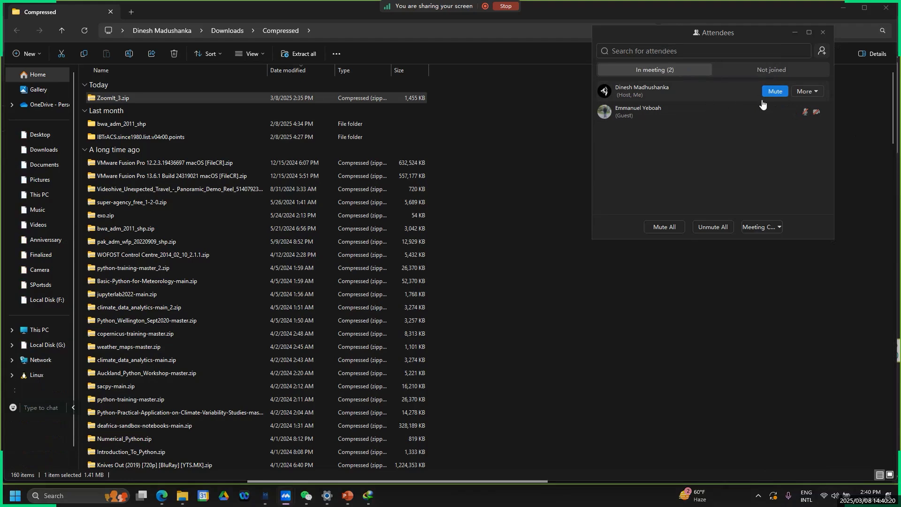
click(811, 93)
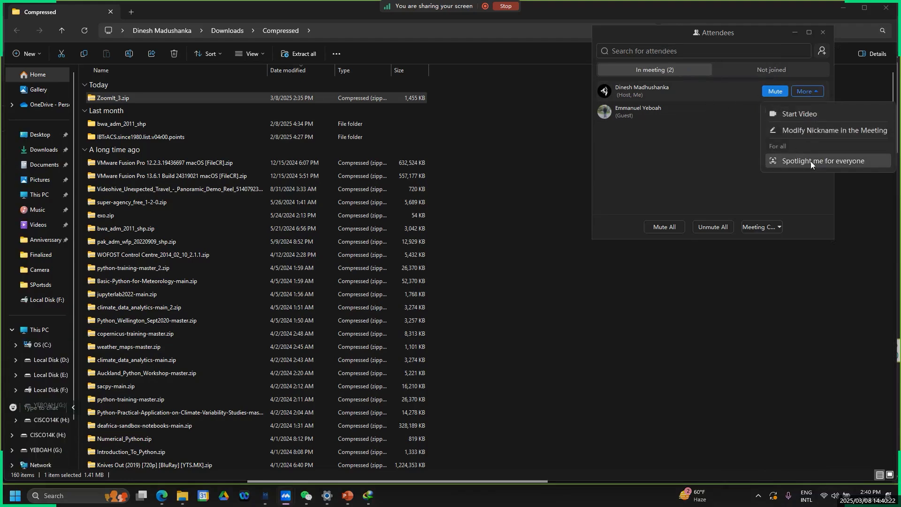
Set the meeting's input device to Default (Microphone (USBAudio1_0)) and close the attendee list.
click(410, 5)
click(311, 27)
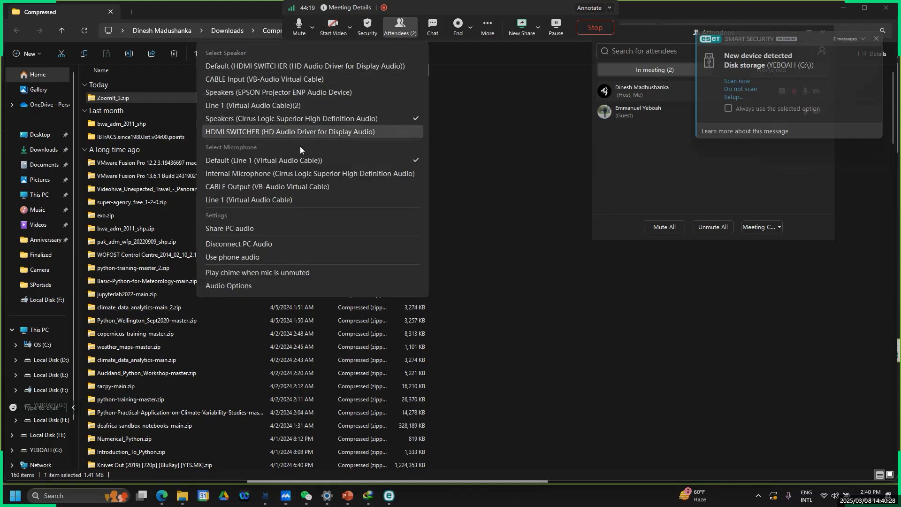
click(297, 162)
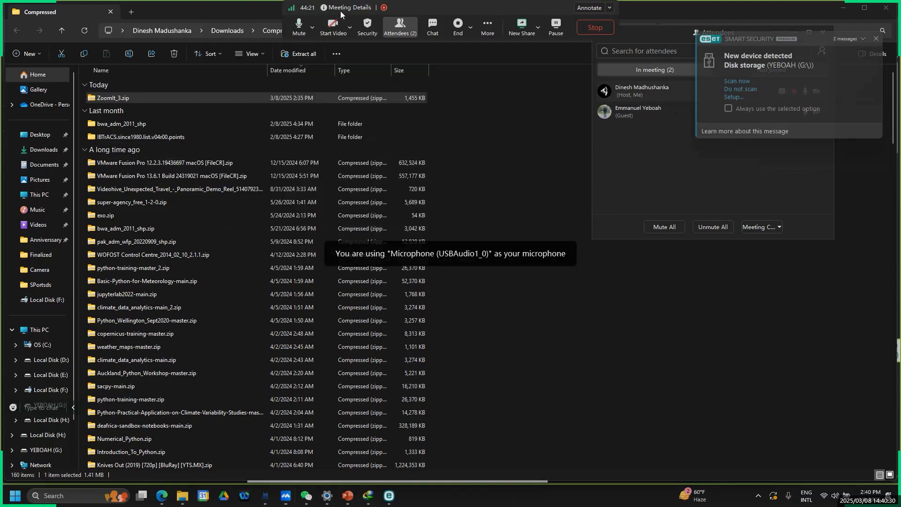
mouse_move(339, 8)
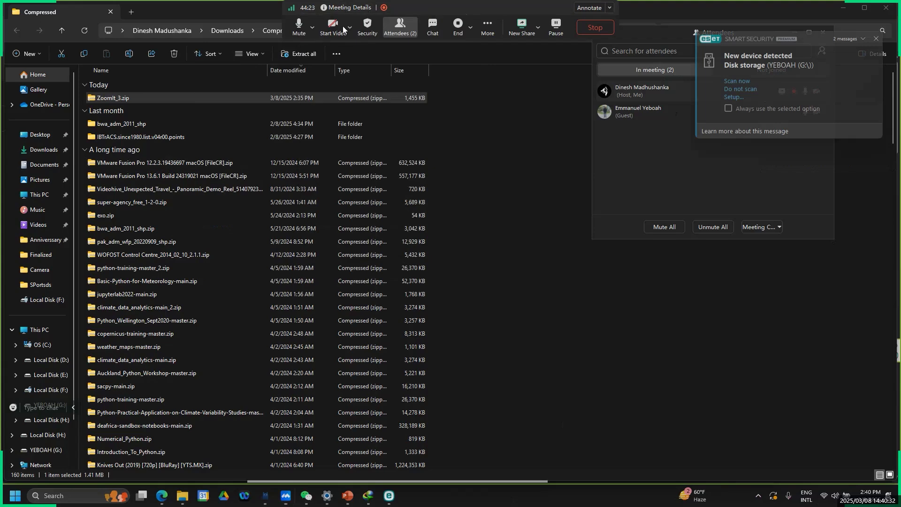
click(313, 28)
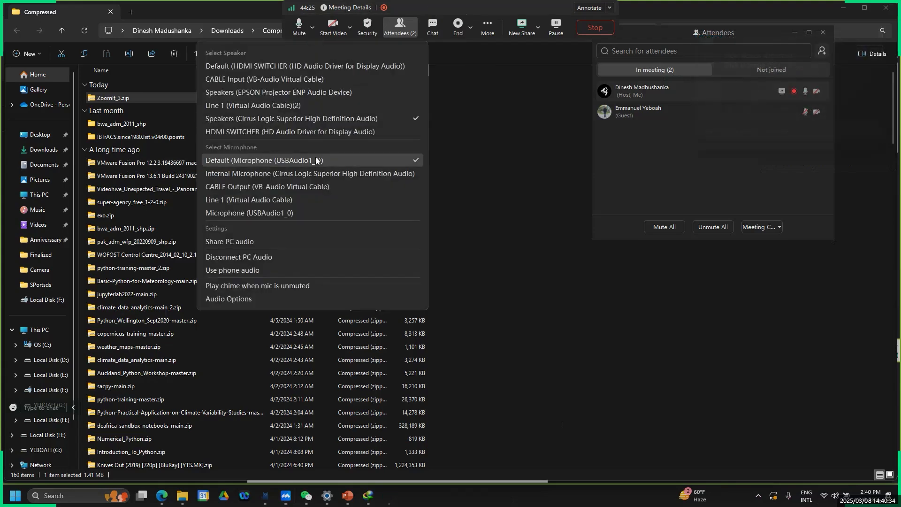
click(297, 161)
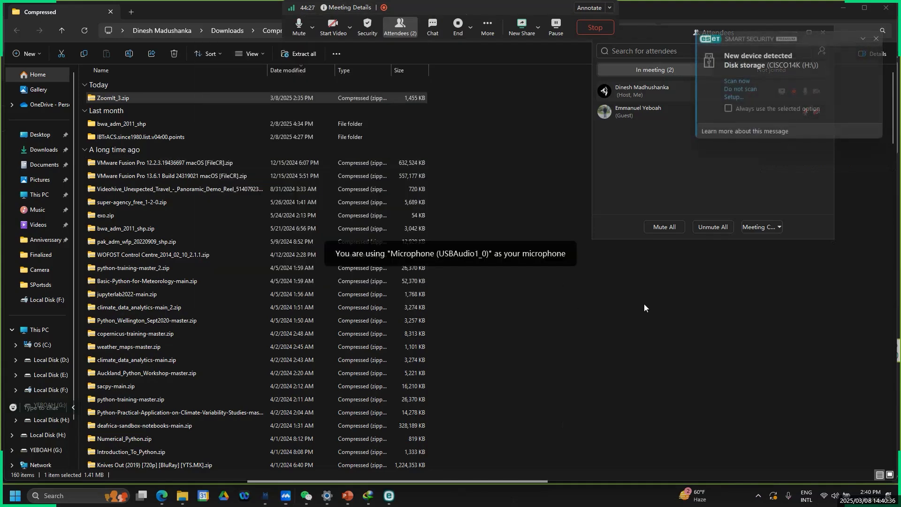
drag(655, 31, 571, 48)
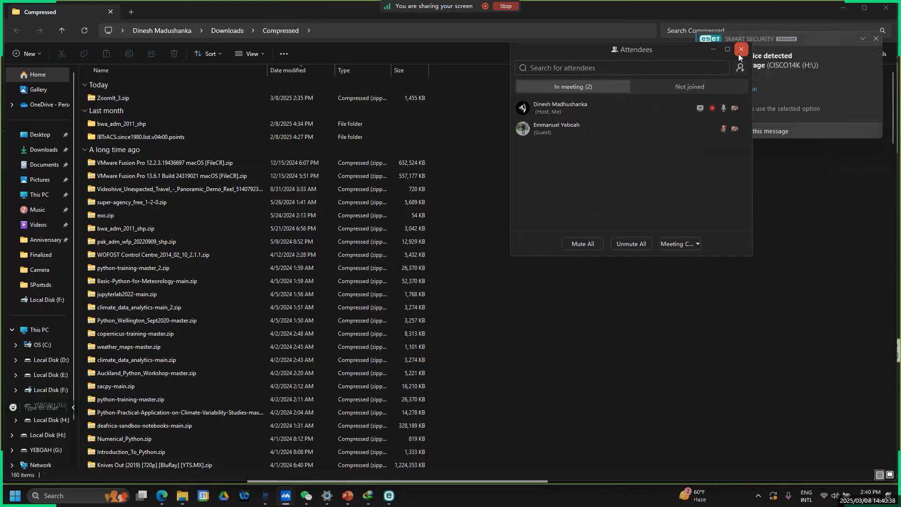
click(740, 49)
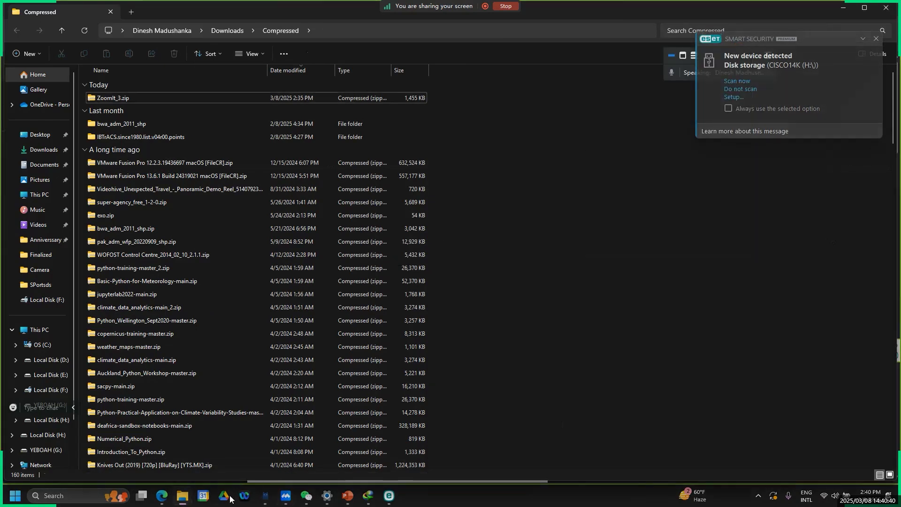
Find Google Chrome through the Windows search and launch it.
click(68, 497)
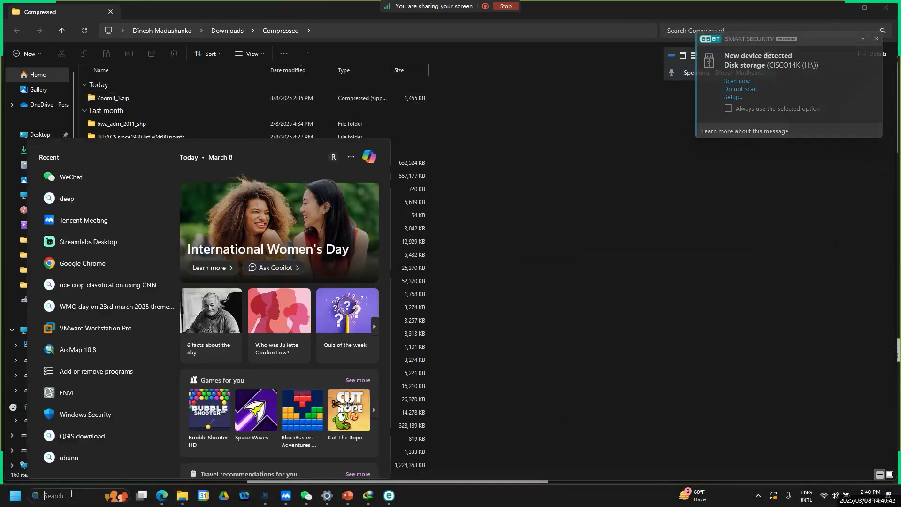
text(chrome)
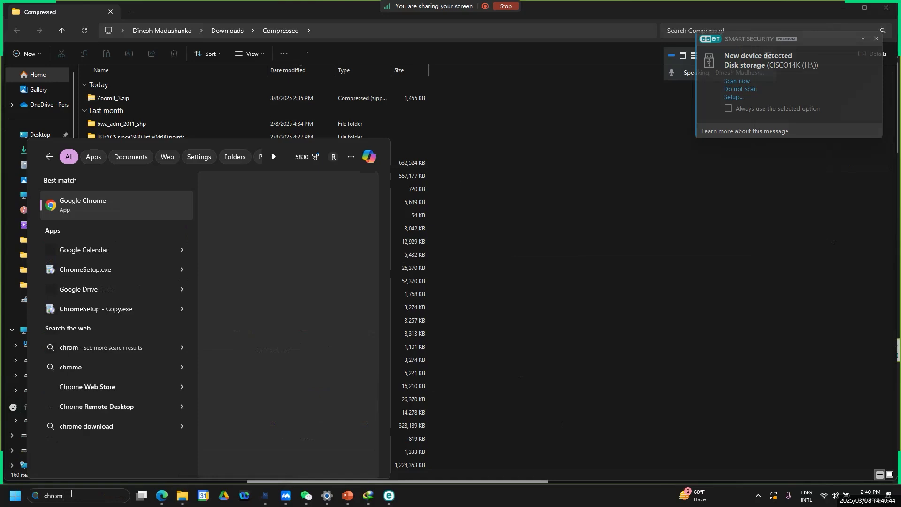
key(Return)
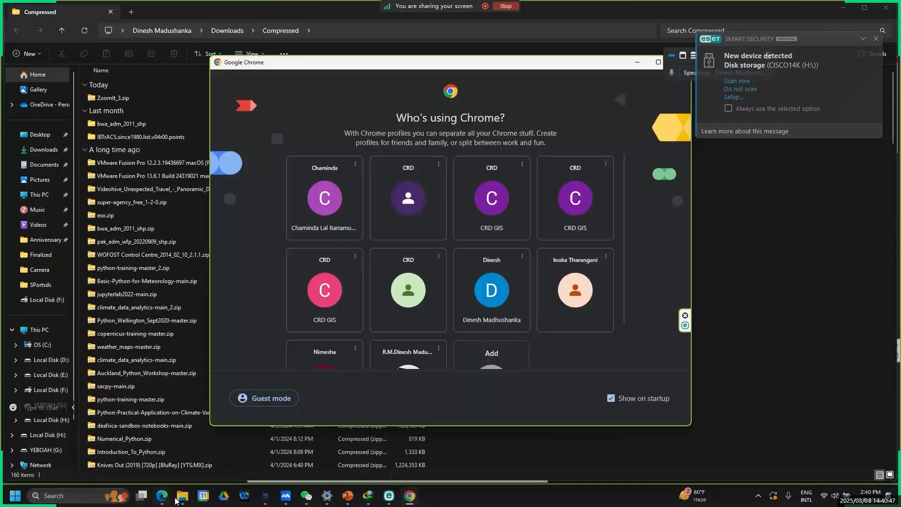
Switch back to the Compressed folder in File Explorer and extract ZoomIt_3.zip into its own ZoomIt_3 folder.
click(174, 498)
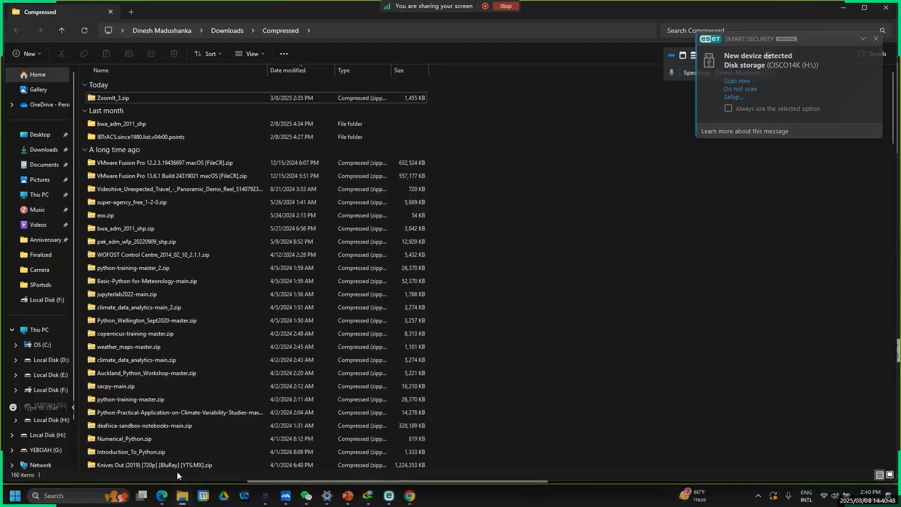
right_click(132, 101)
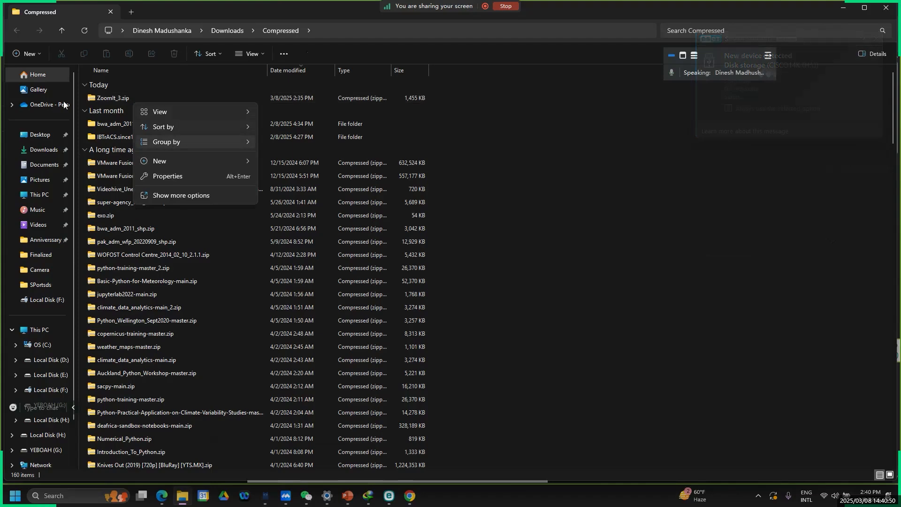
right_click(93, 99)
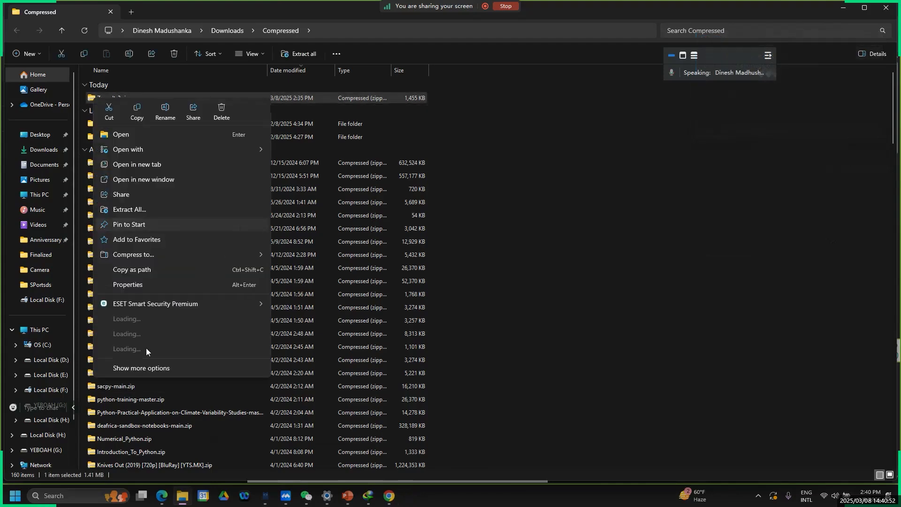
click(147, 353)
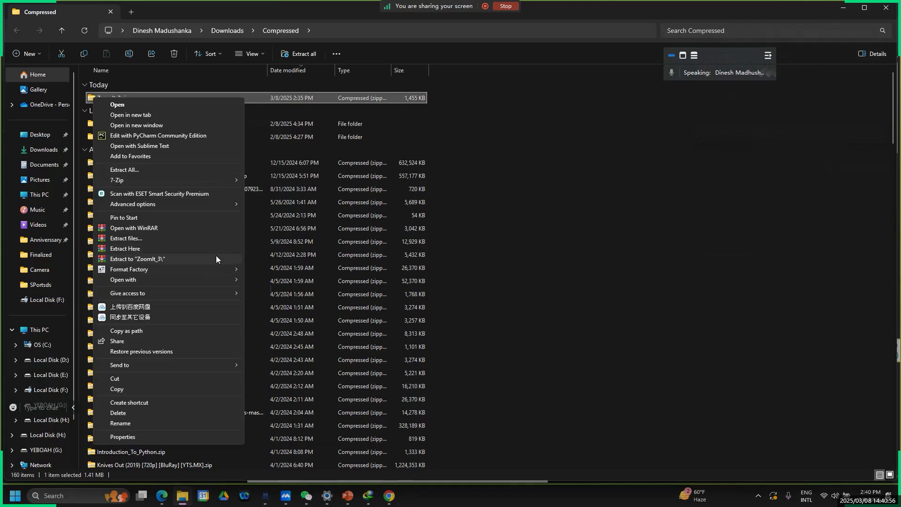
click(216, 258)
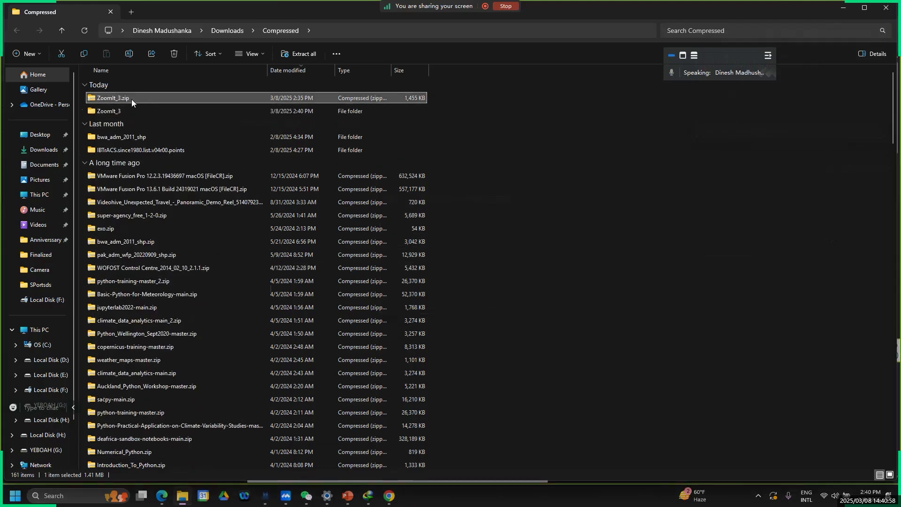
Open the extracted ZoomIt_3 folder and run ZoomIt64.exe.
click(131, 109)
double_click(132, 111)
click(133, 113)
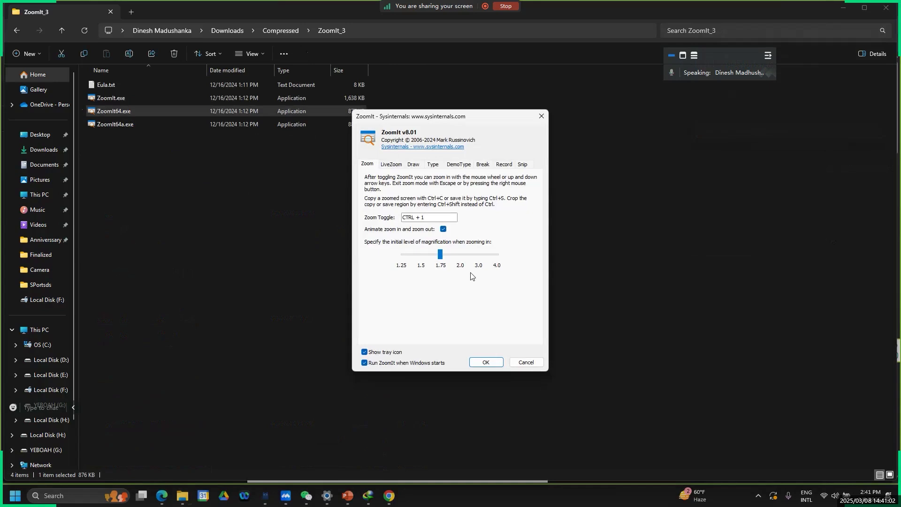
Set ZoomIt's initial zoom magnification to 2.0, apply the settings and minimize the folder window.
drag(440, 254, 459, 254)
click(483, 359)
click(834, 9)
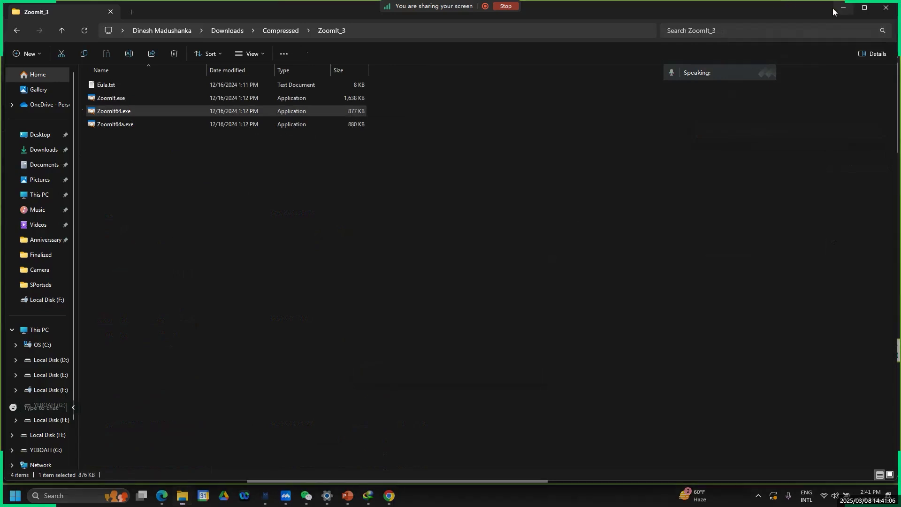
Open a Chrome window with the presenter's own profile, ready for an address.
scroll(439, 315, down, 1)
click(440, 310)
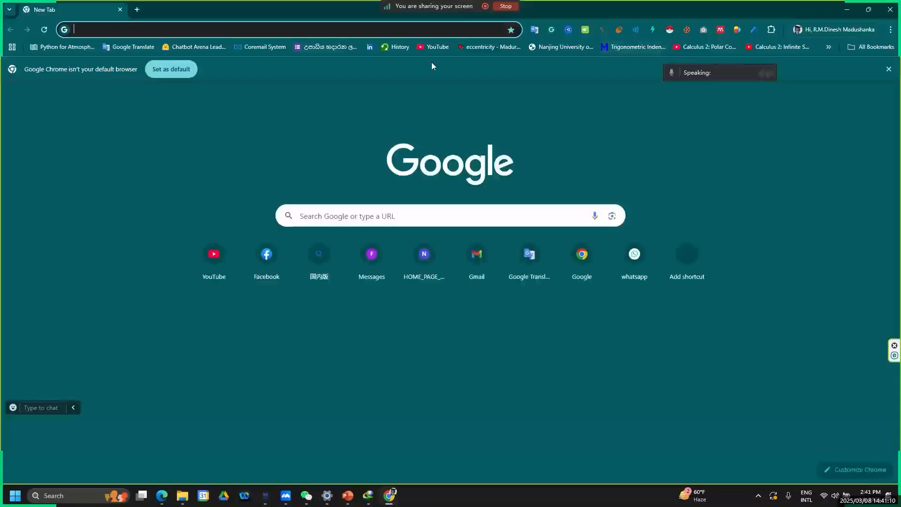
click(427, 27)
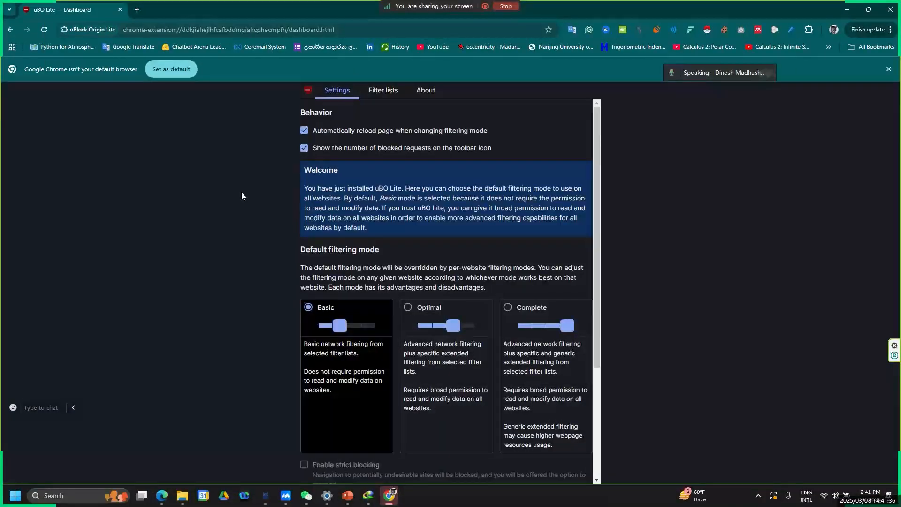
Try to load earthexplorer.usgs.gov directly from the address suggestions for "us".
click(160, 29)
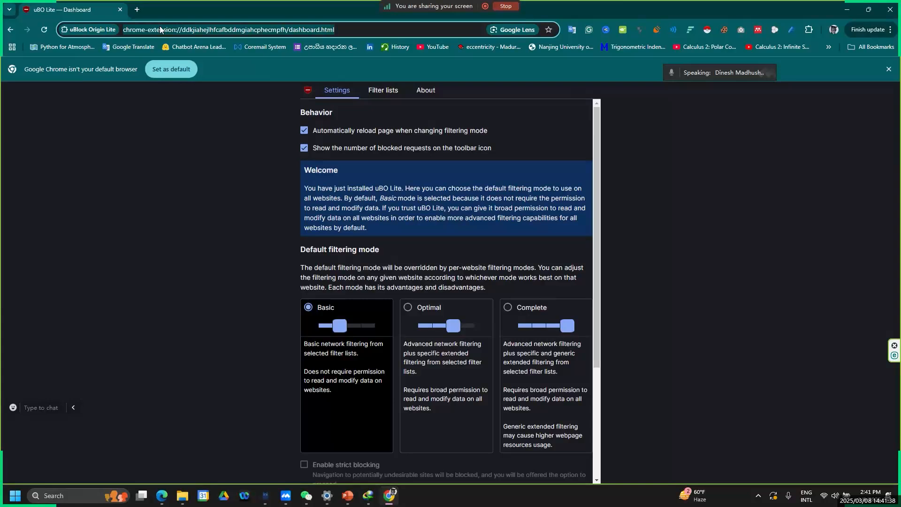
text(us)
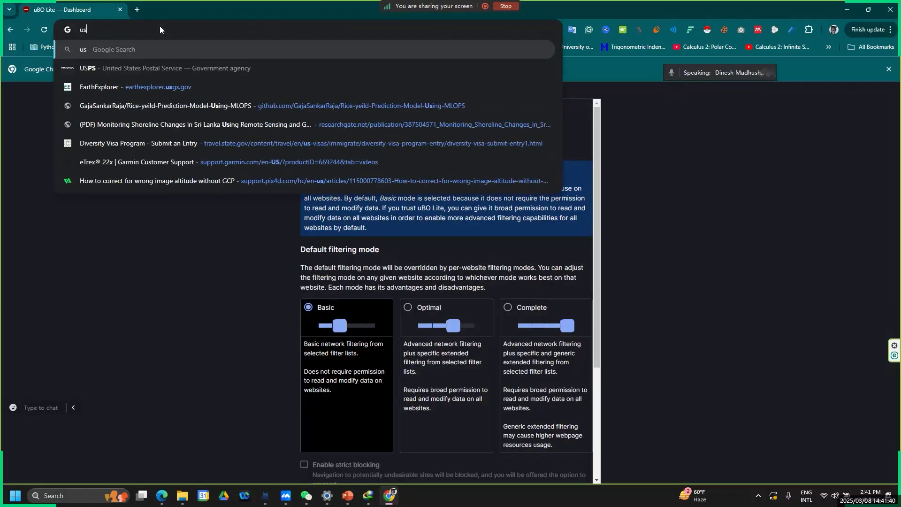
click(143, 83)
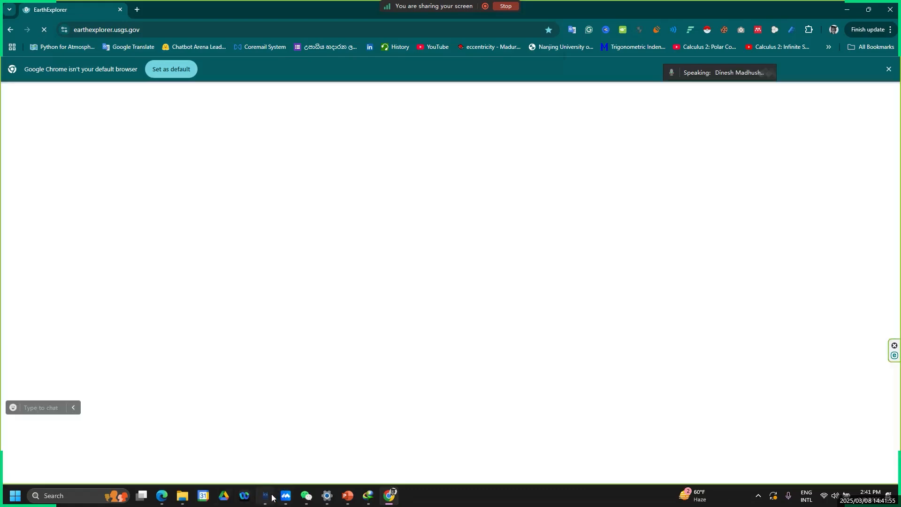
mouse_move(273, 497)
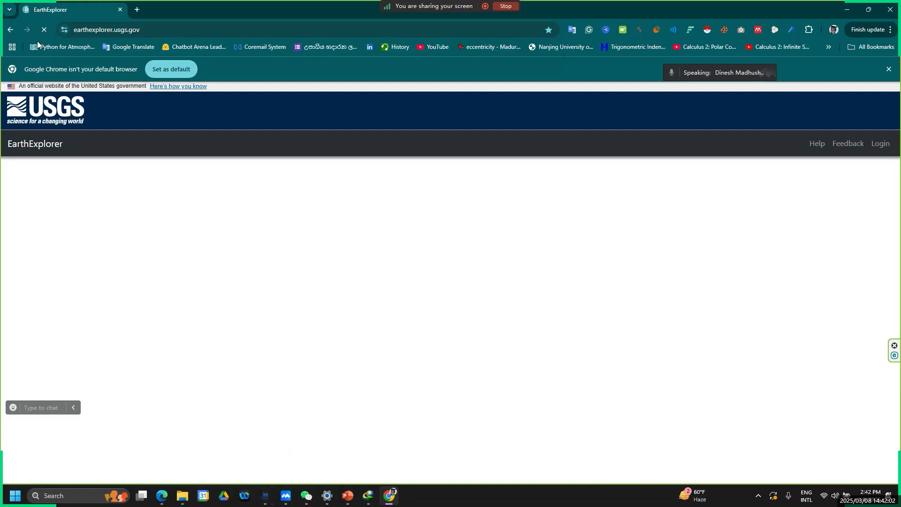
Replace the current page address with google.com and load the Google home page.
click(139, 29)
drag(163, 30, 78, 24)
text(google.com)
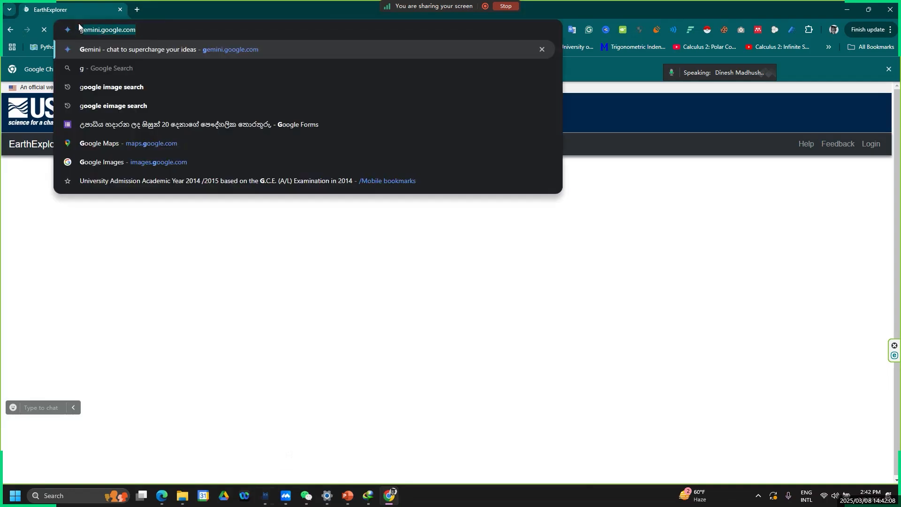
click(116, 53)
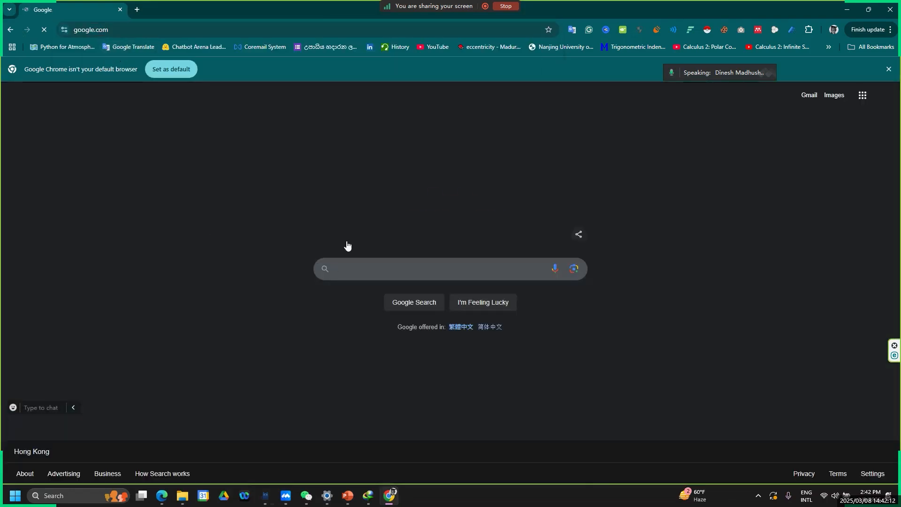
Search Google for the suggested "usgs earth explorer" and open the USGS EarthExplorer result.
text(u)
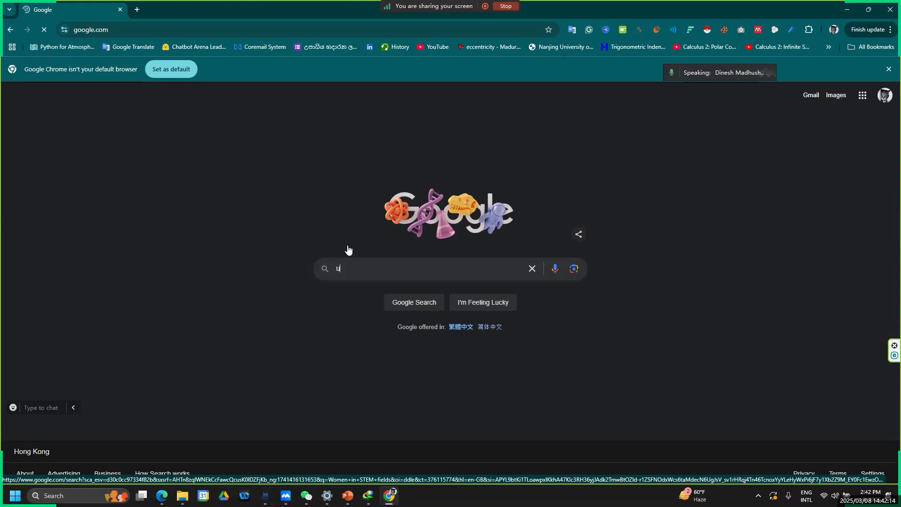
text(sgs)
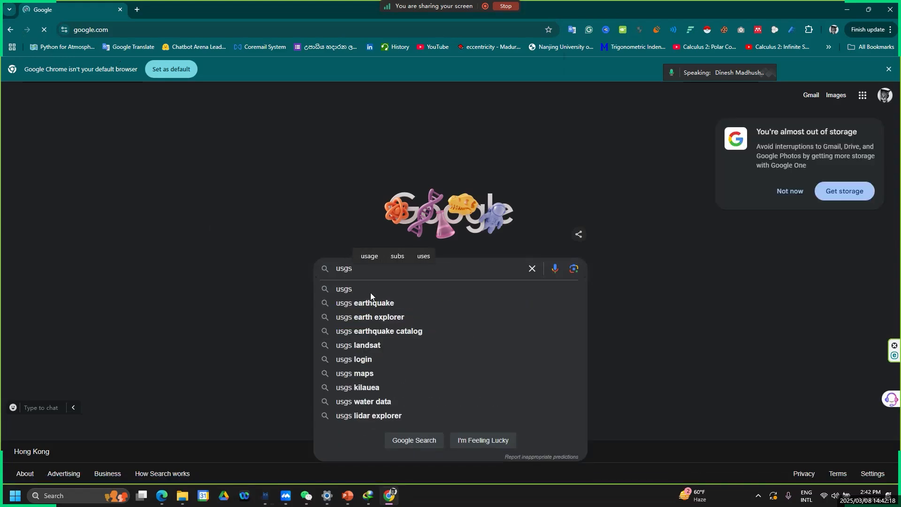
click(356, 318)
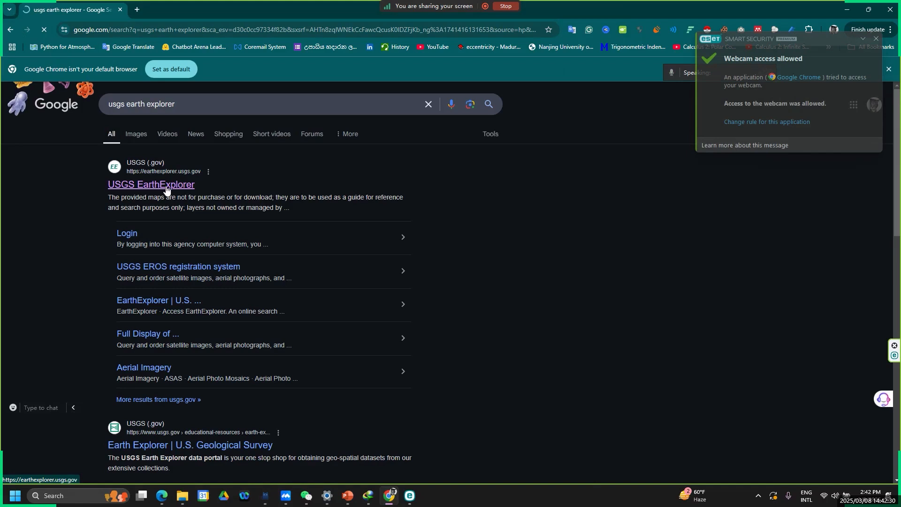
click(165, 189)
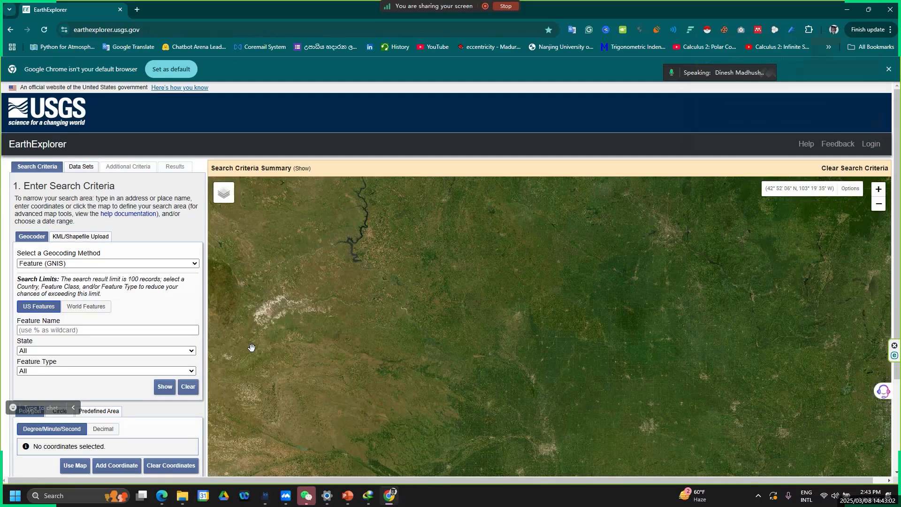
Examine the available geocoding methods in EarthExplorer's search criteria, keeping Feature (GNIS).
scroll(464, 347, down, 3)
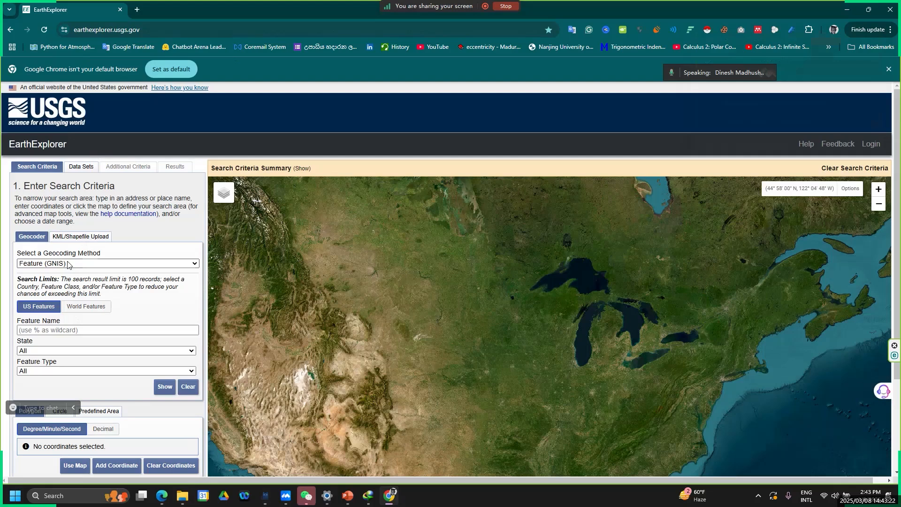
click(105, 263)
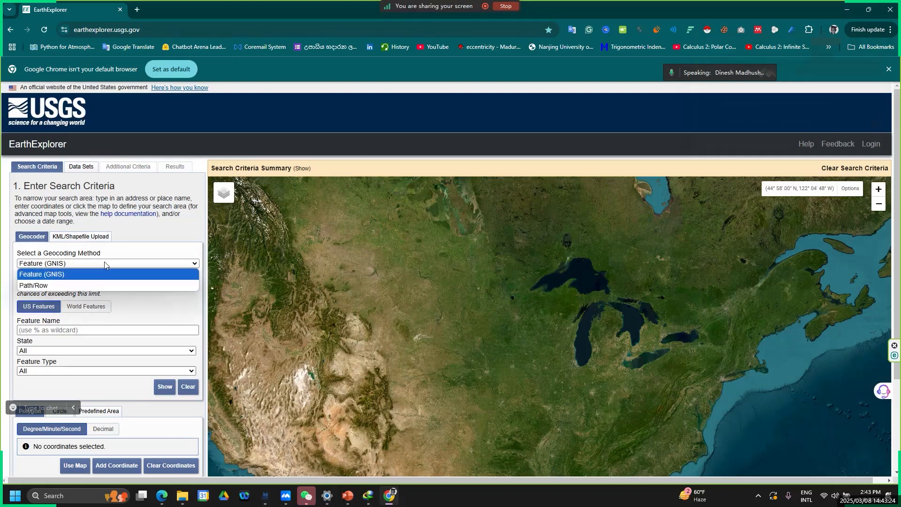
click(107, 264)
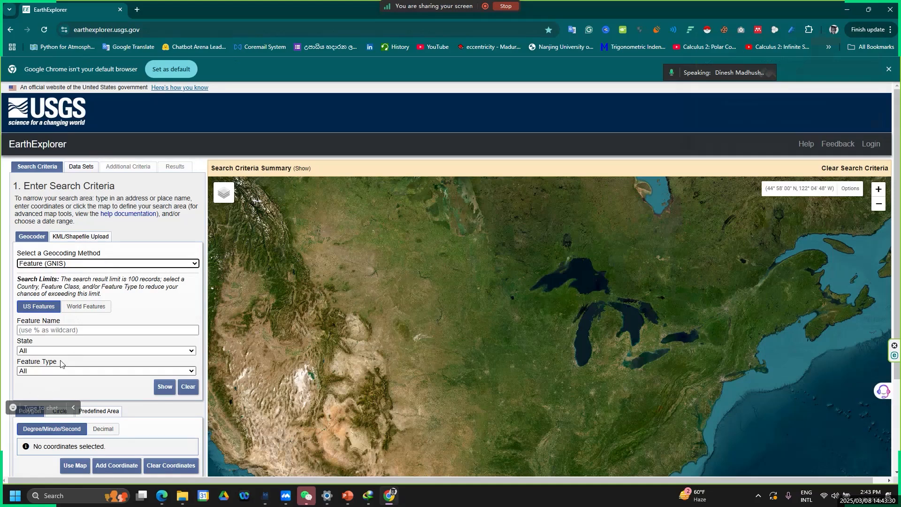
Look over the date range calendar, go on to the data set selection and expand the Landsat category.
scroll(63, 375, down, 3)
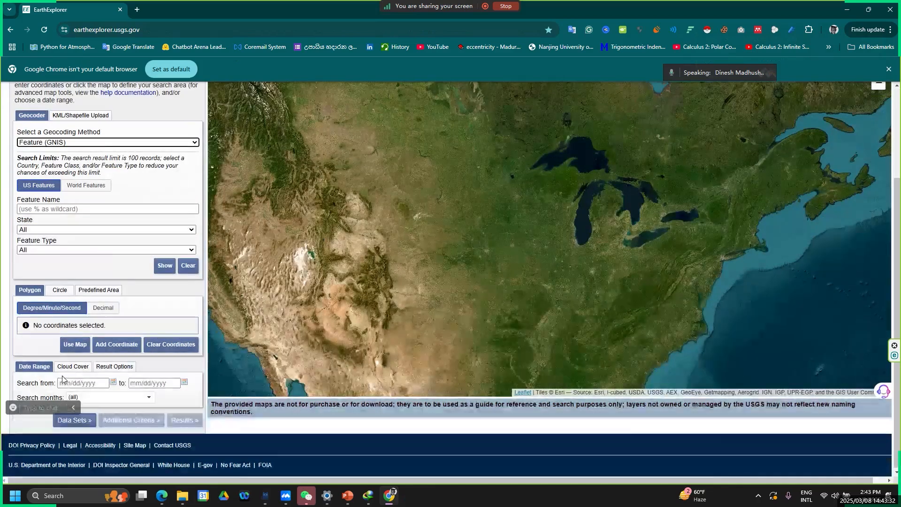
click(113, 384)
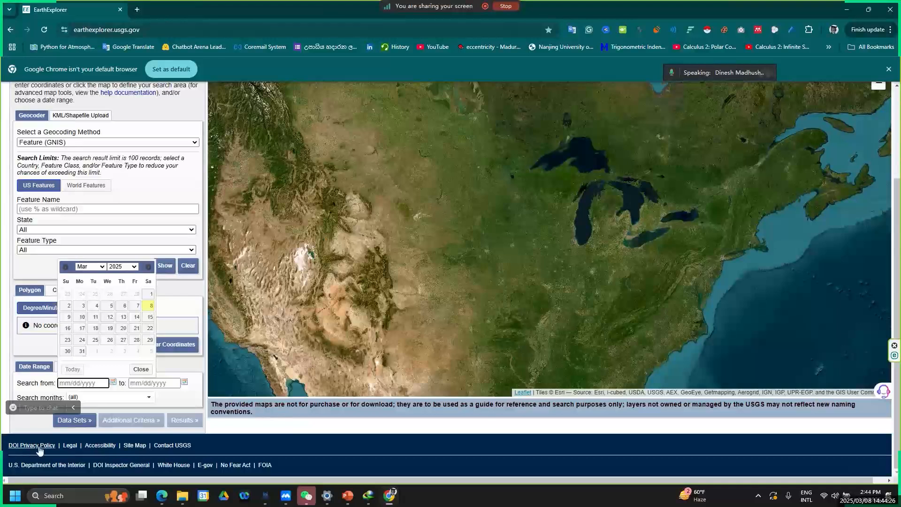
click(73, 420)
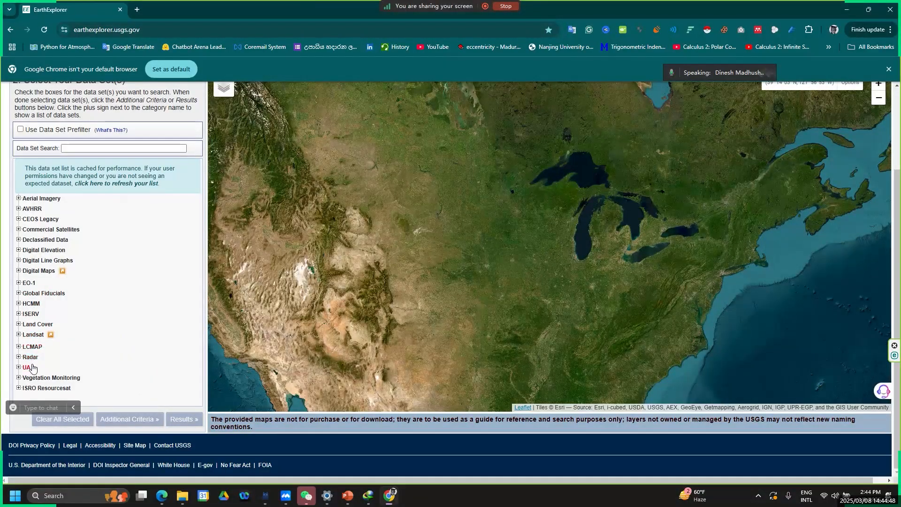
click(20, 334)
scroll(51, 346, down, 3)
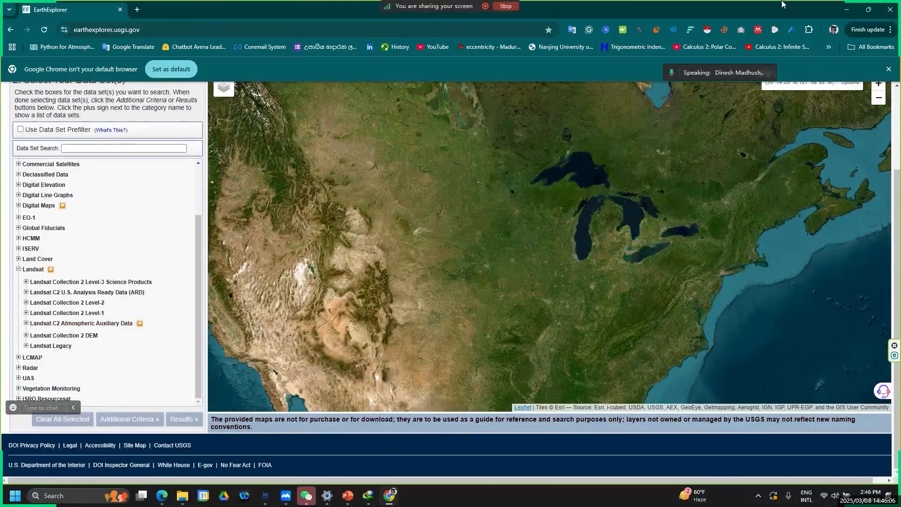
Minimize Chrome and the download manager, switch to File Explorer and open the G: drive.
click(846, 9)
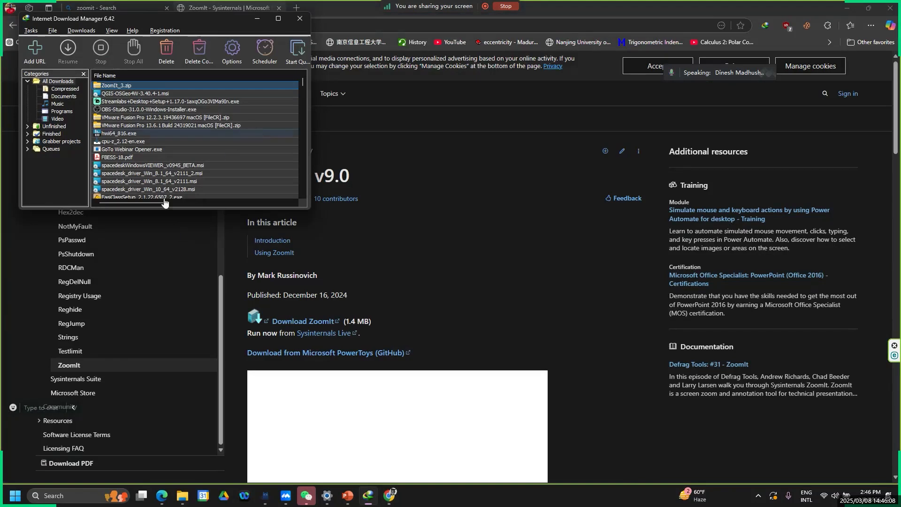
click(257, 18)
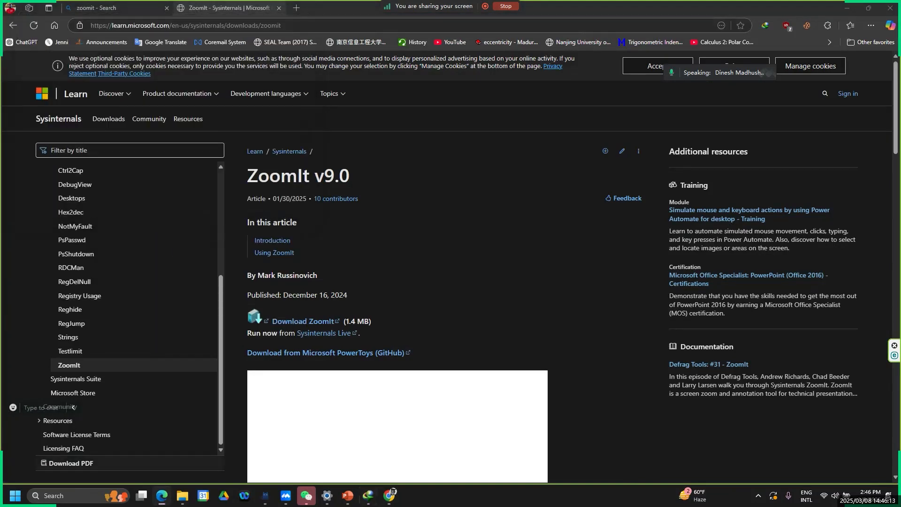
click(183, 496)
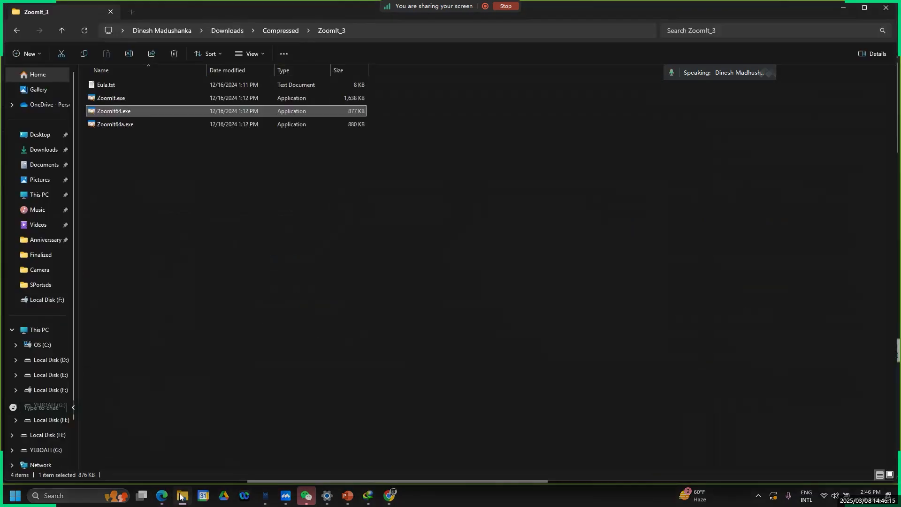
click(51, 375)
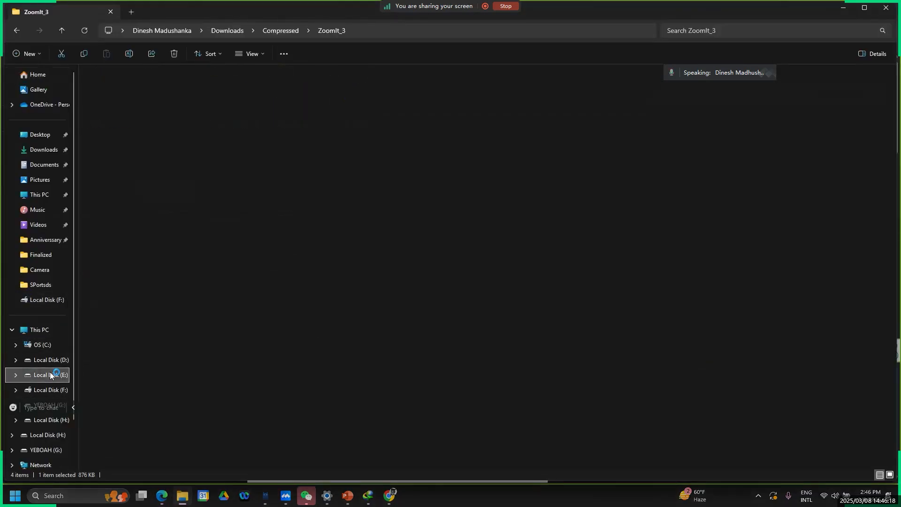
scroll(35, 377, down, 2)
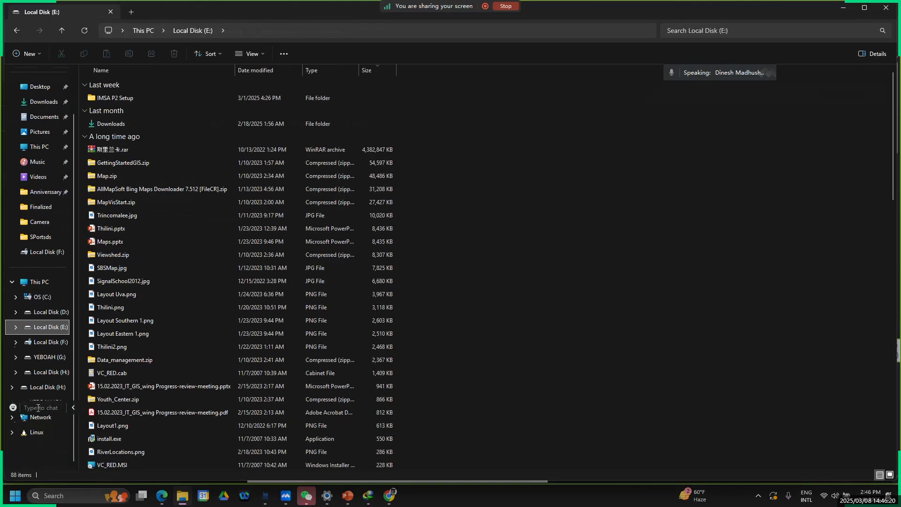
click(50, 358)
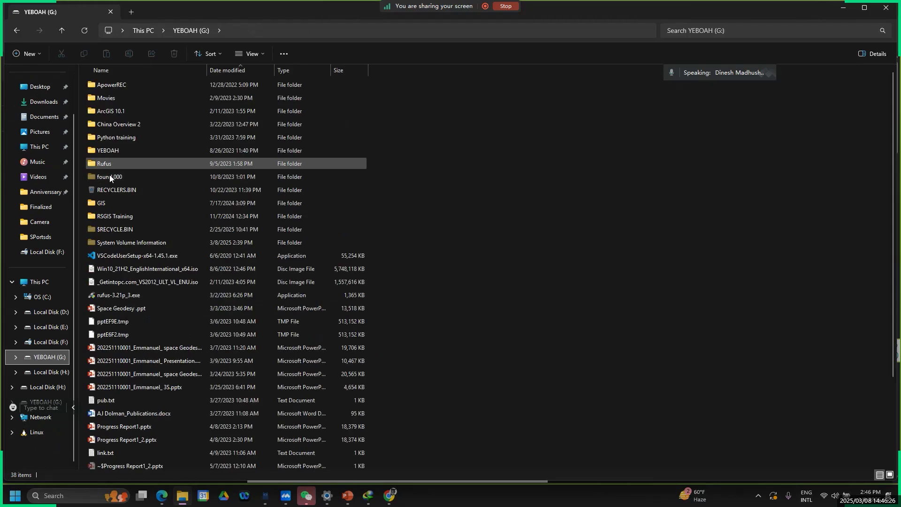
Open the RSGIS Training folder and its RSGIS Training subfolder, and select the RSData folder.
double_click(102, 217)
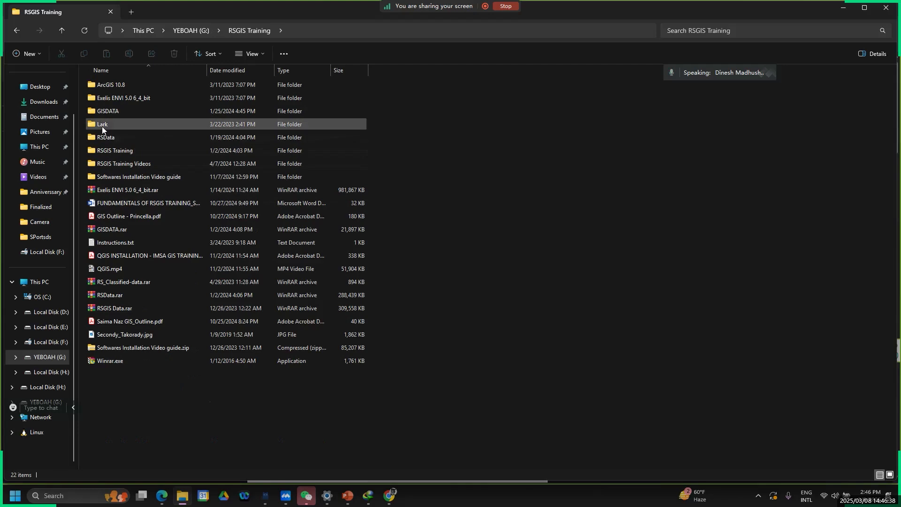
click(105, 152)
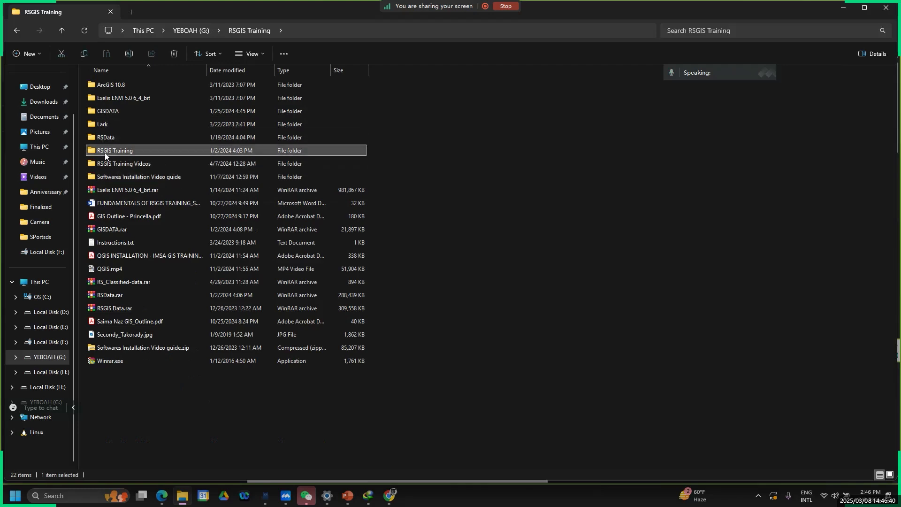
double_click(105, 155)
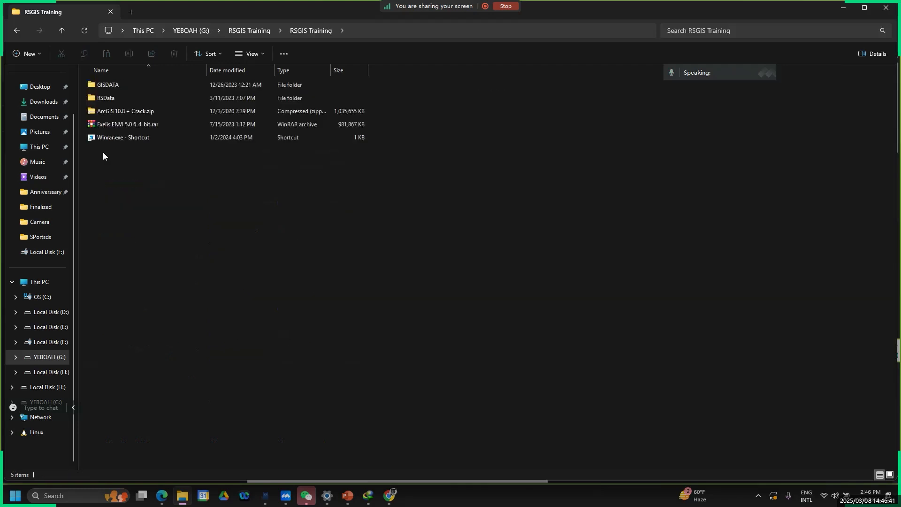
click(101, 99)
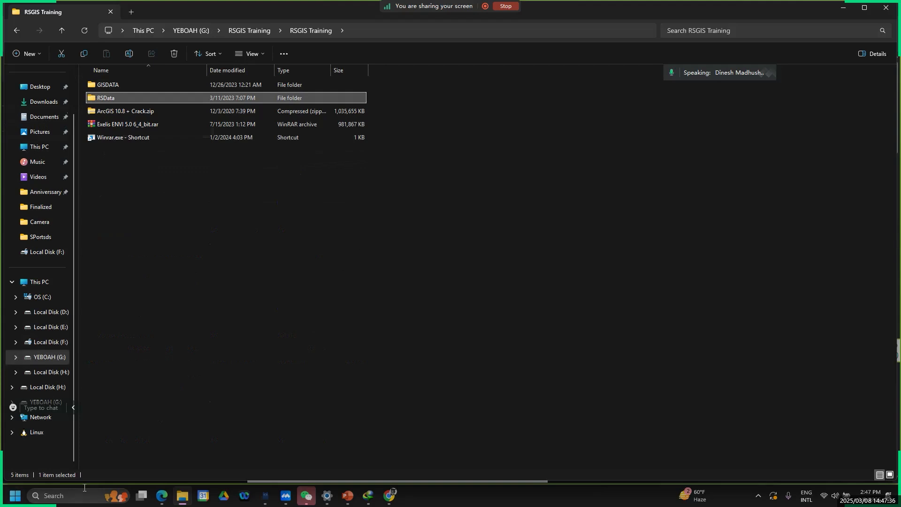
click(46, 498)
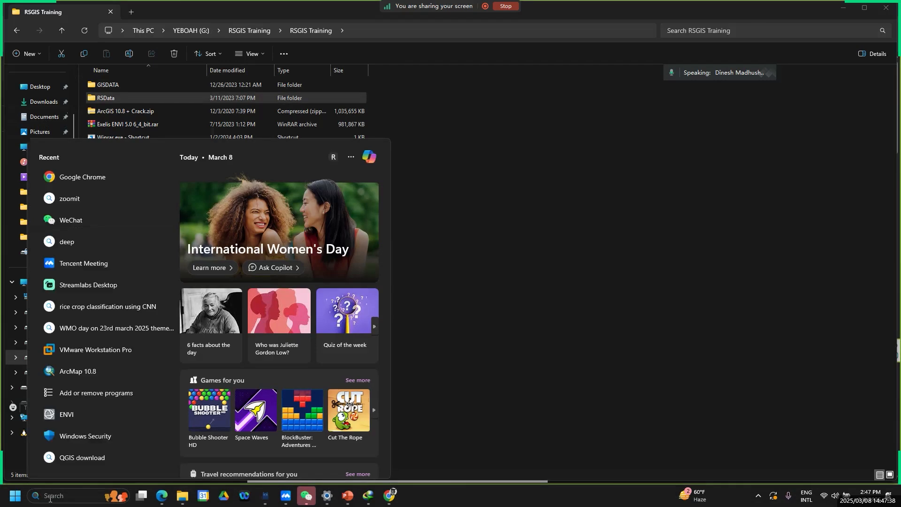
text(envi)
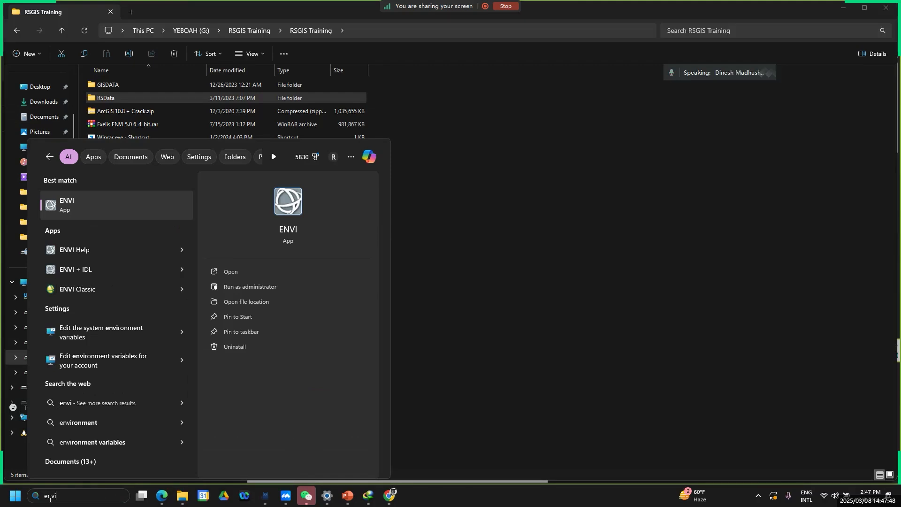
click(485, 321)
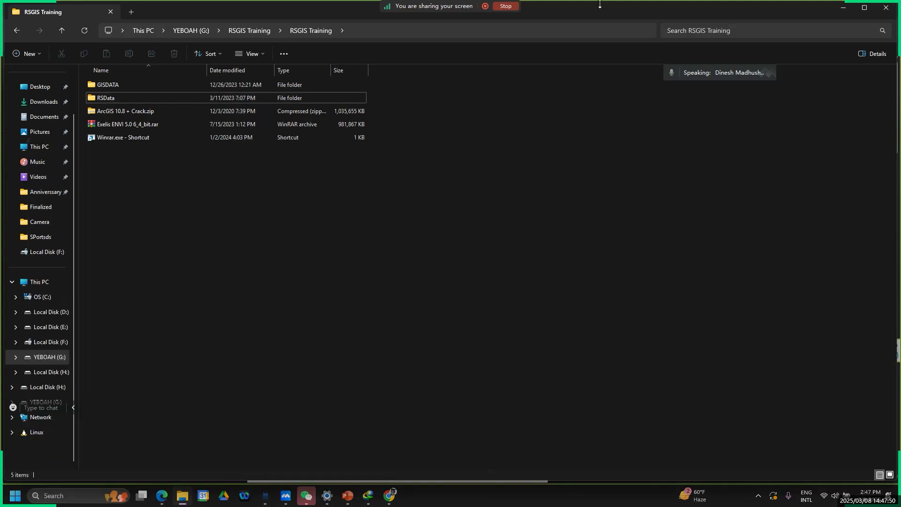
Minimize the File Explorer, Edge and PowerPoint windows.
click(848, 8)
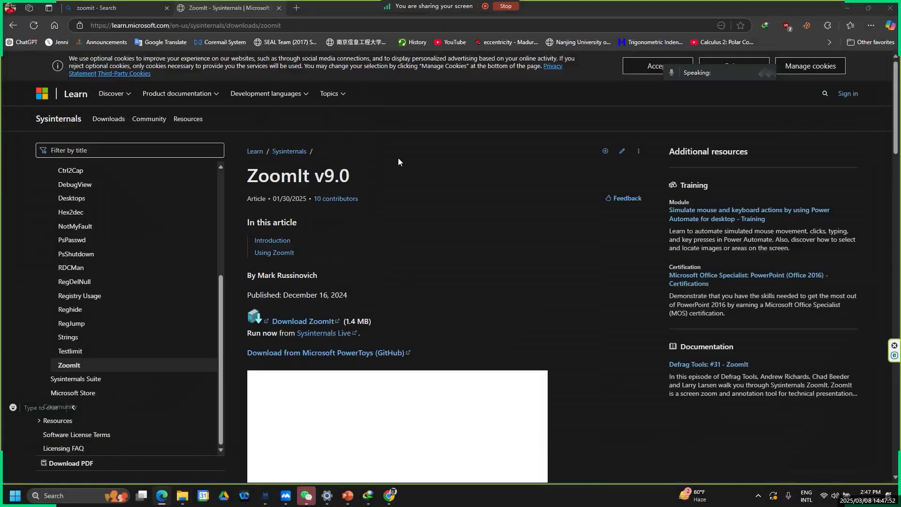
click(842, 10)
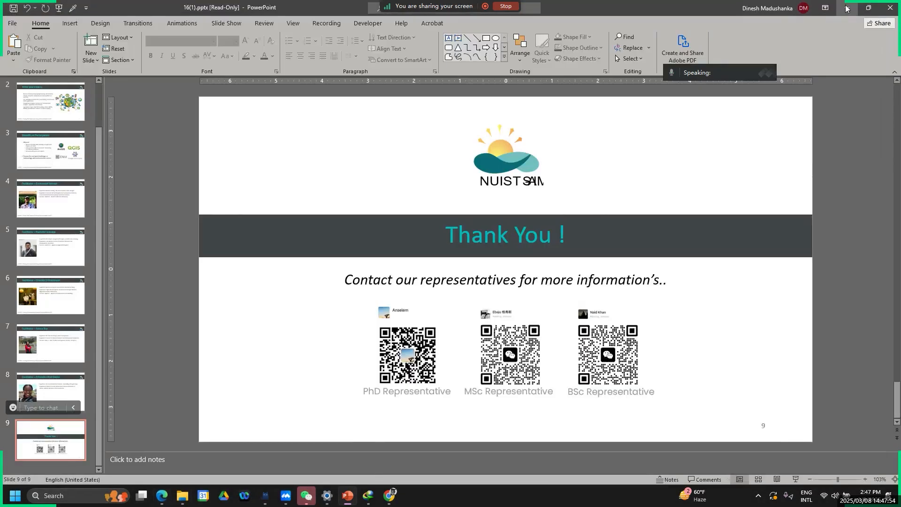
click(847, 8)
Search Windows for "envi" and launch the ENVI app.
click(61, 497)
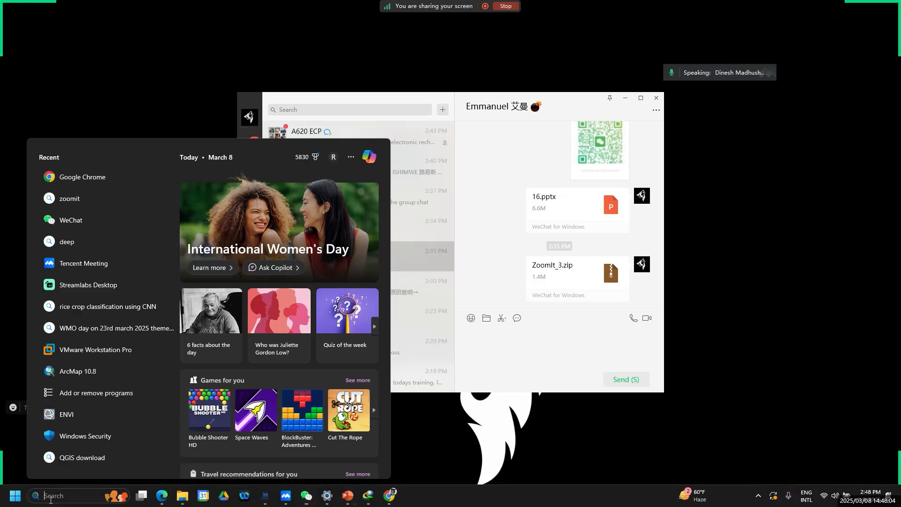
text(enVI)
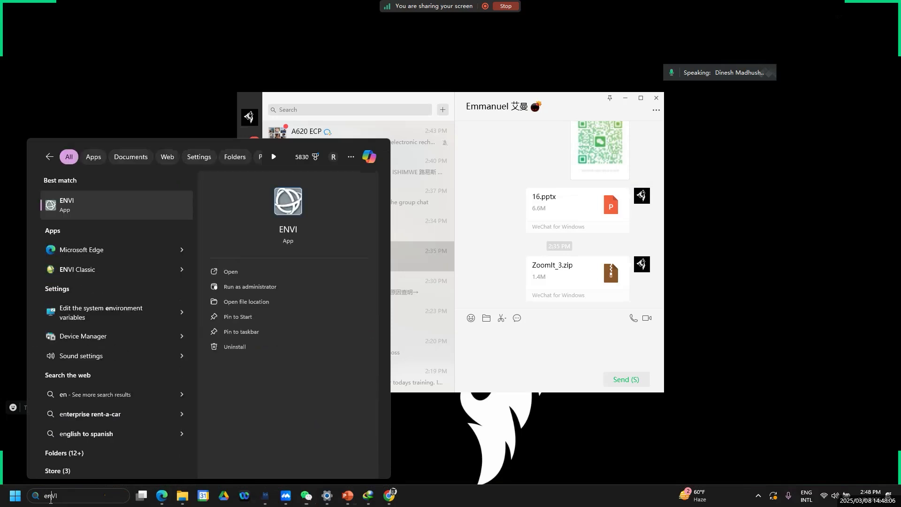
text(vi)
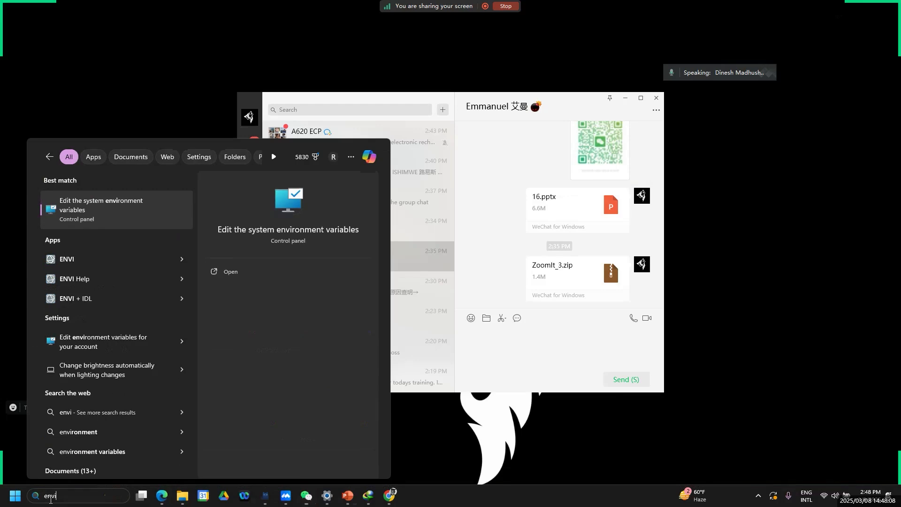
click(131, 256)
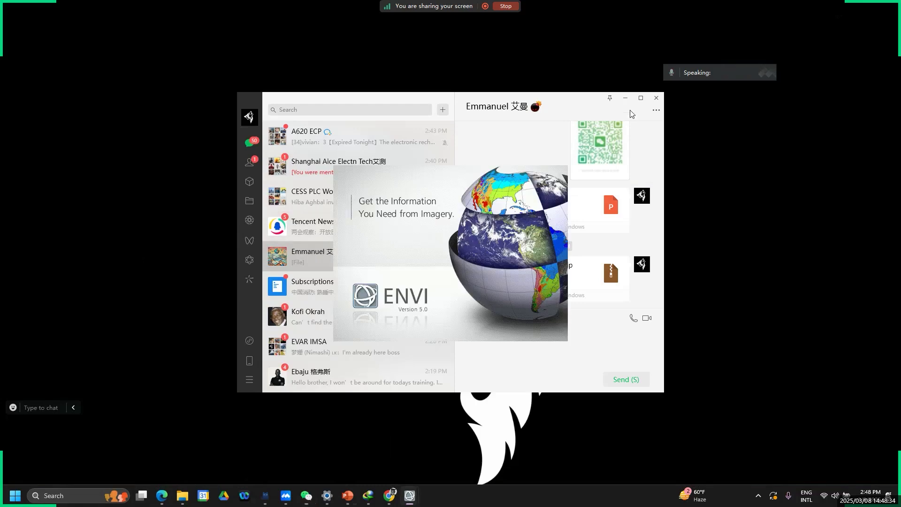
Minimize the WeChat and meeting windows to clear the desktop.
click(625, 98)
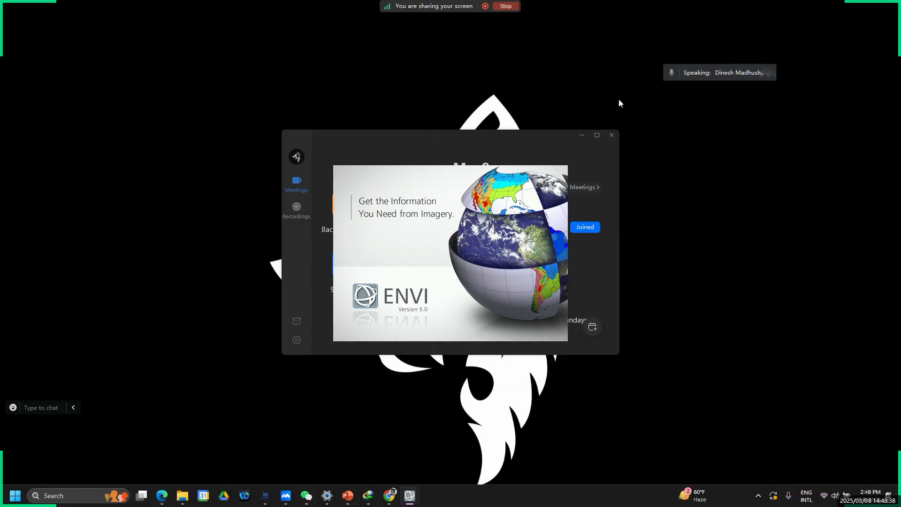
click(578, 135)
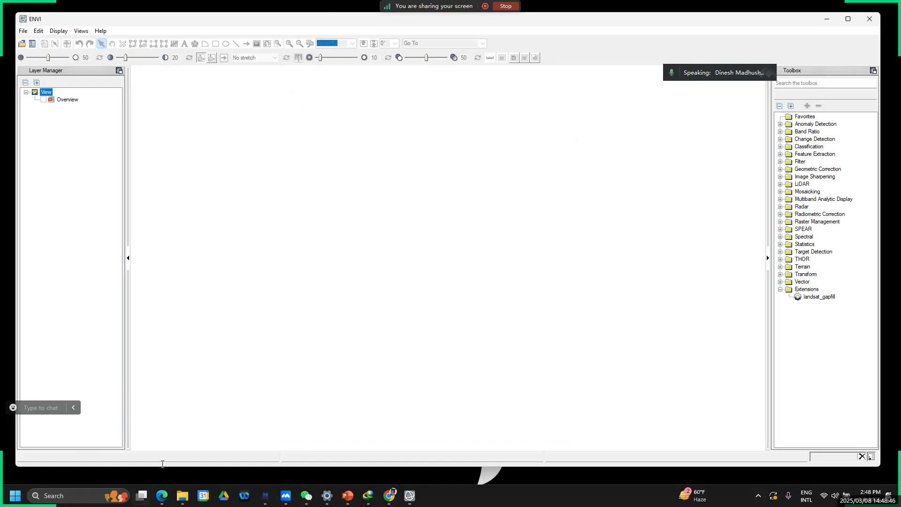
Close ENVI and confirm exiting the program.
mouse_move(182, 500)
click(869, 19)
click(434, 277)
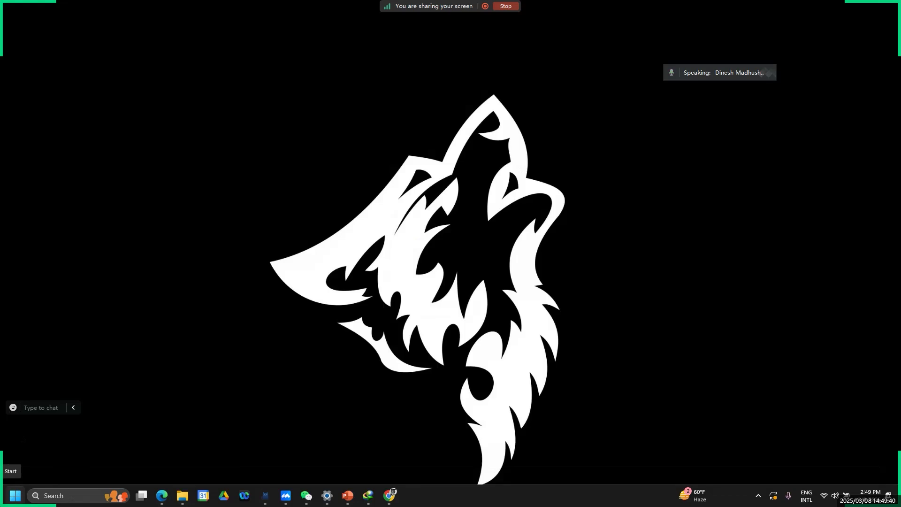
Dismiss the Windows search and refresh the desktop.
click(57, 493)
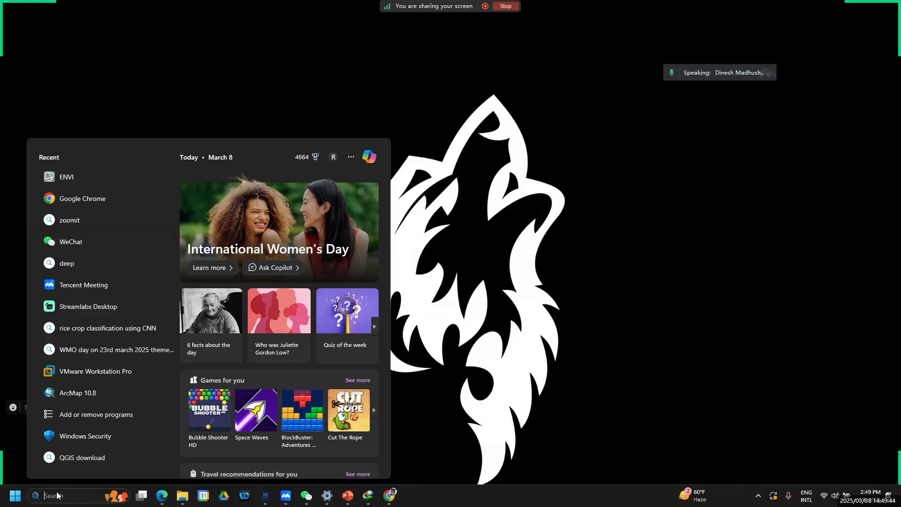
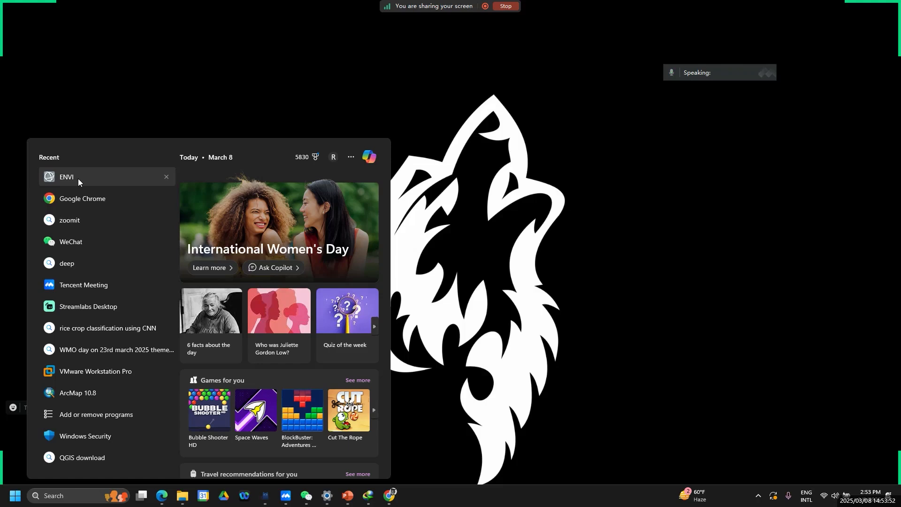
right_click(105, 61)
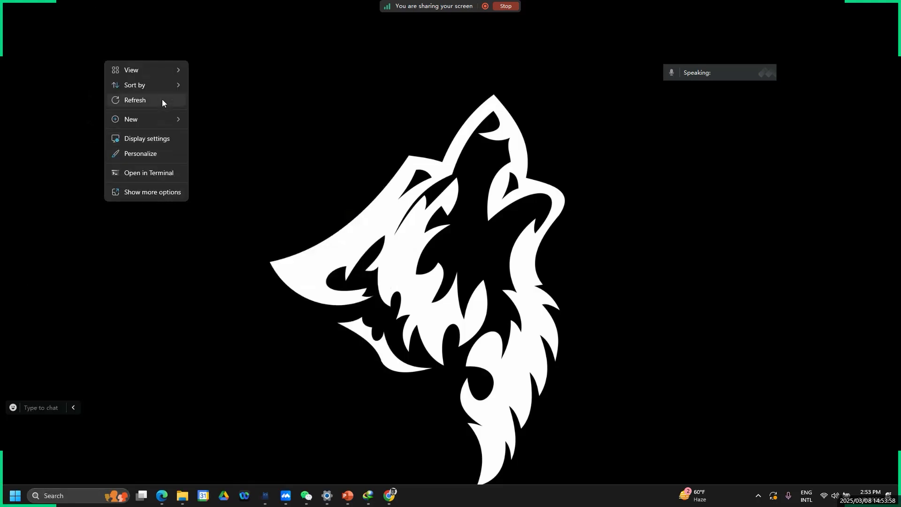
click(131, 100)
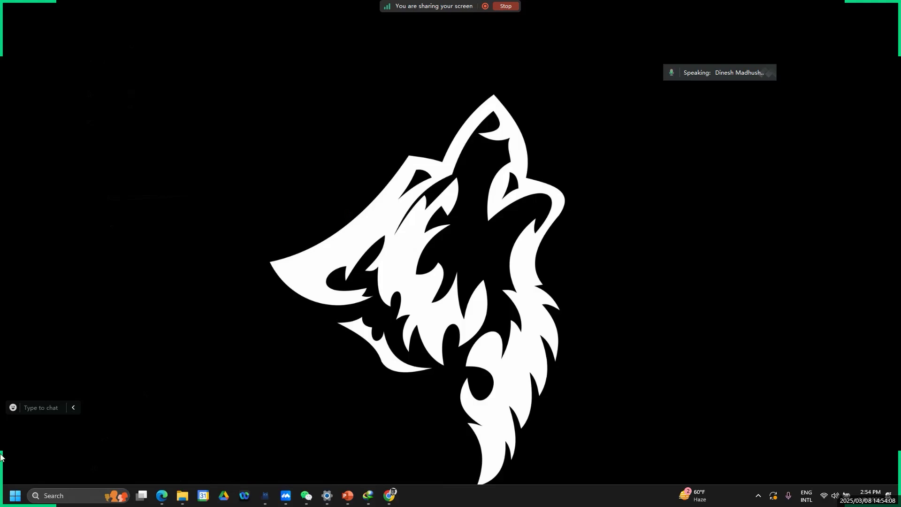
Find ENVI through the Windows search with "envi" and start it again.
click(78, 497)
text(envi)
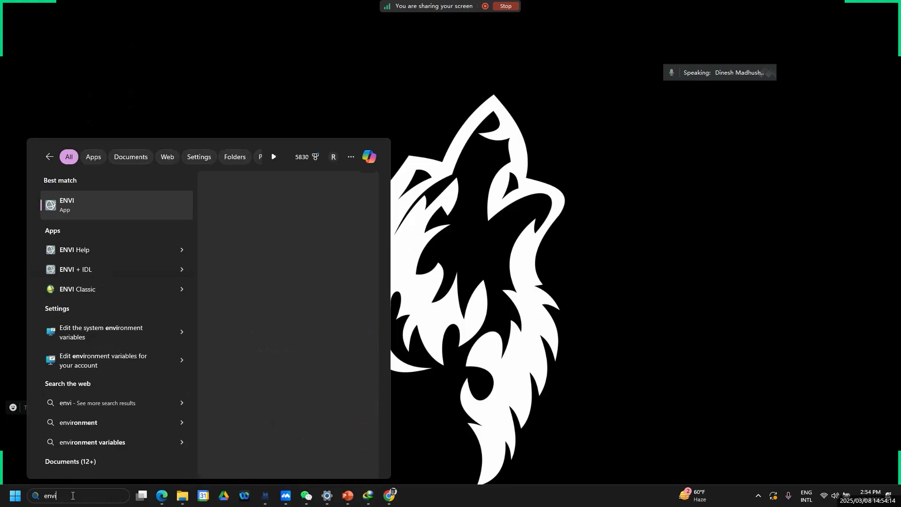
click(86, 202)
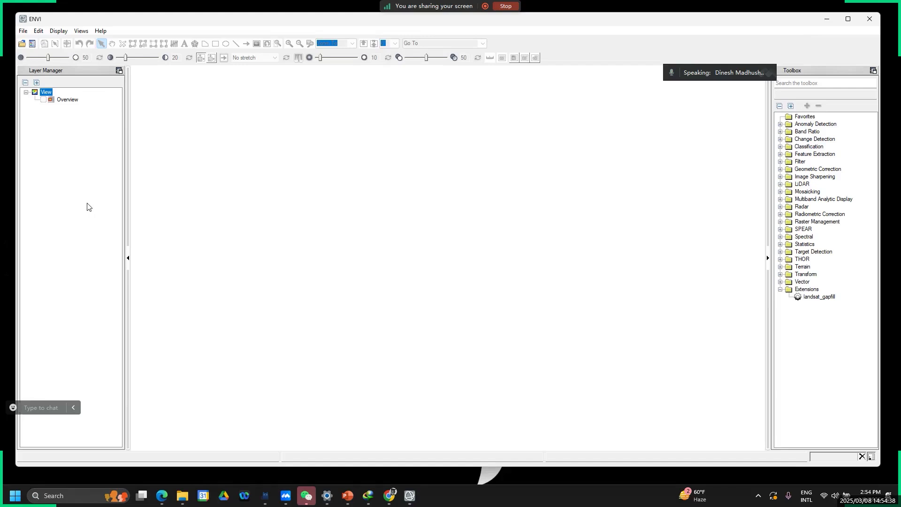
Review the file commands and show the Open dialog for imagery, closing it without loading a file.
mouse_move(183, 495)
click(47, 62)
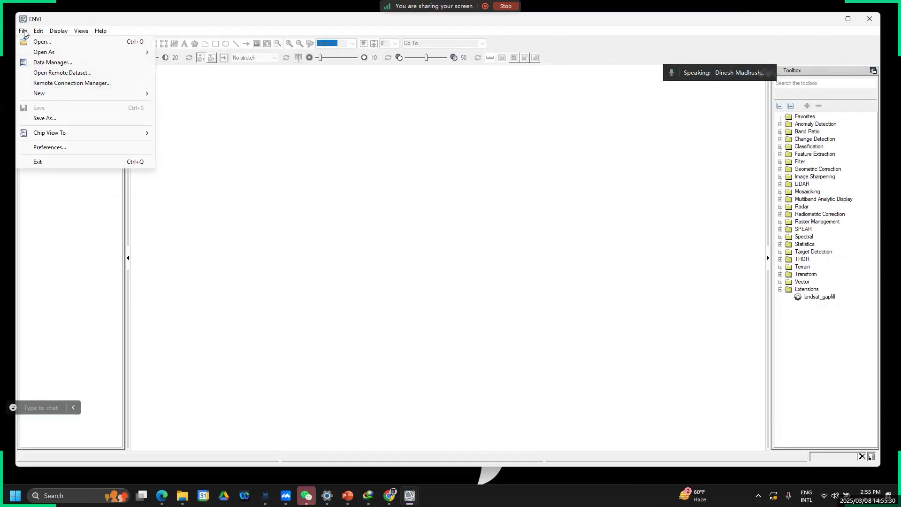
click(108, 12)
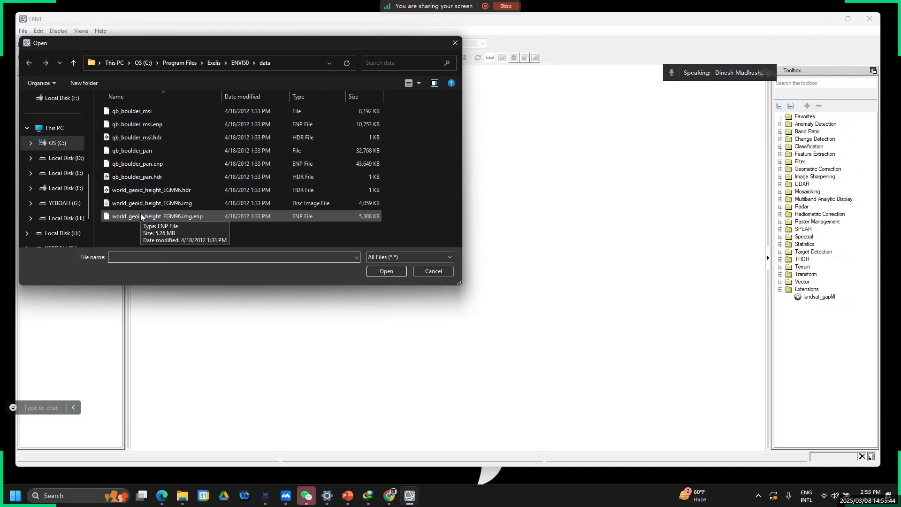
click(454, 43)
click(25, 32)
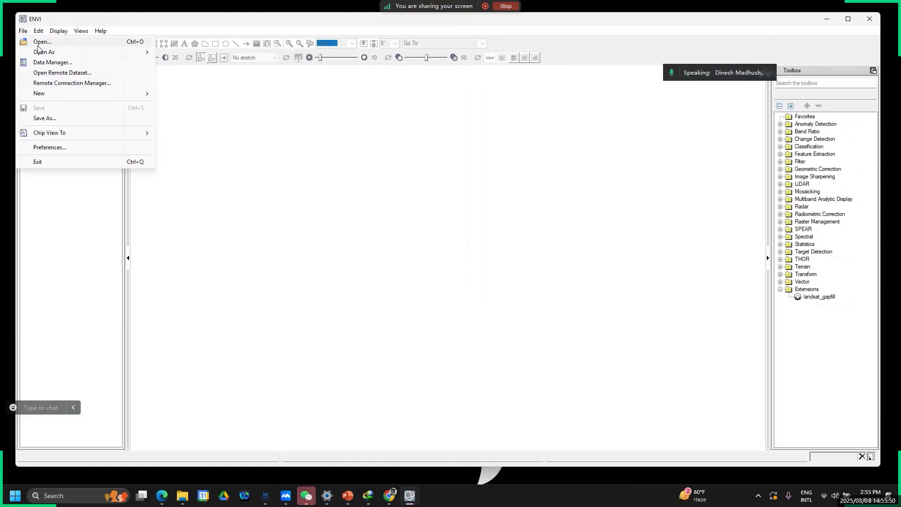
click(75, 20)
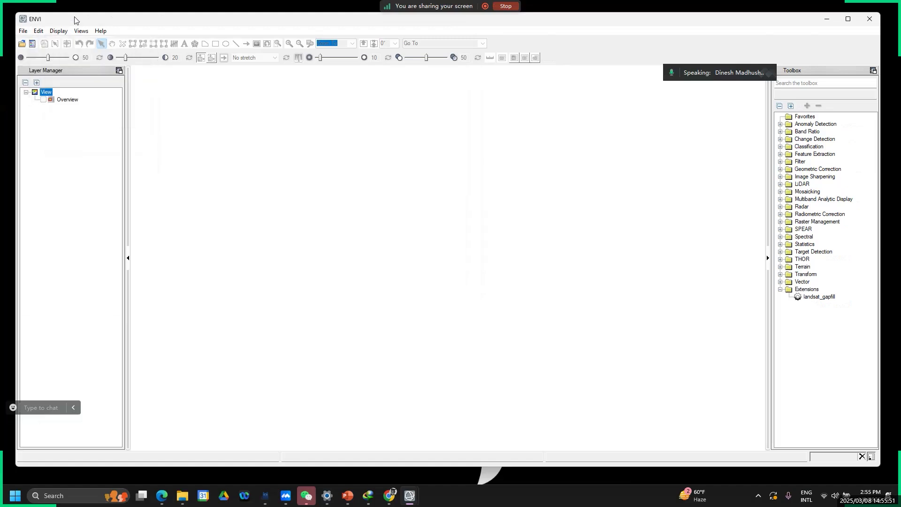
Bring up the Open dialog through its shortcut and show the Data Manager, closing both without loading data.
click(21, 43)
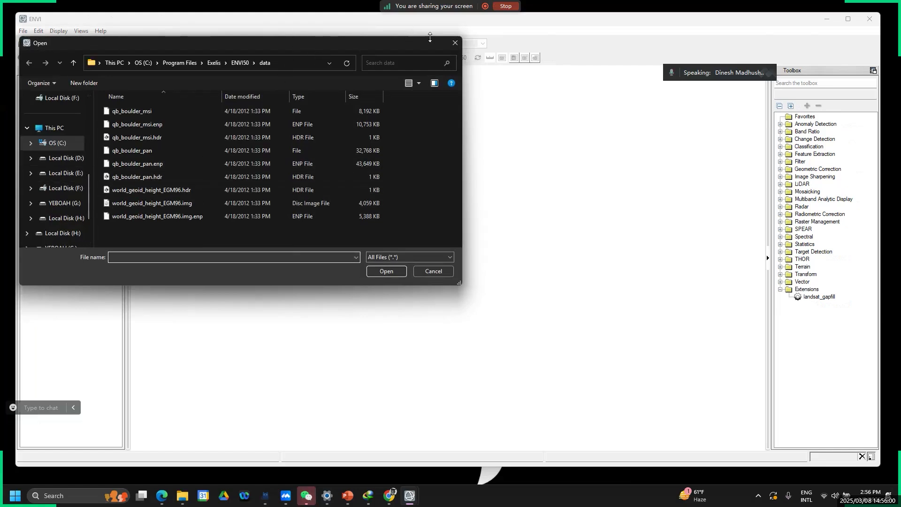
click(451, 44)
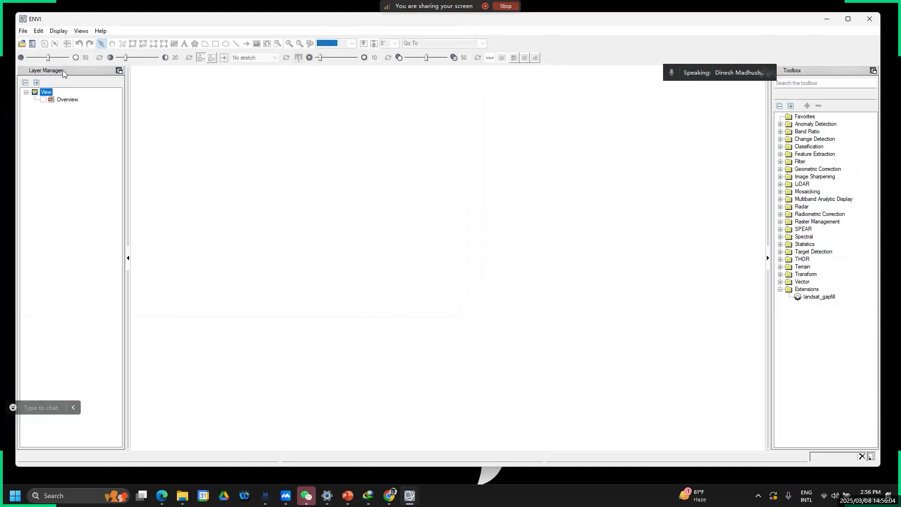
click(35, 45)
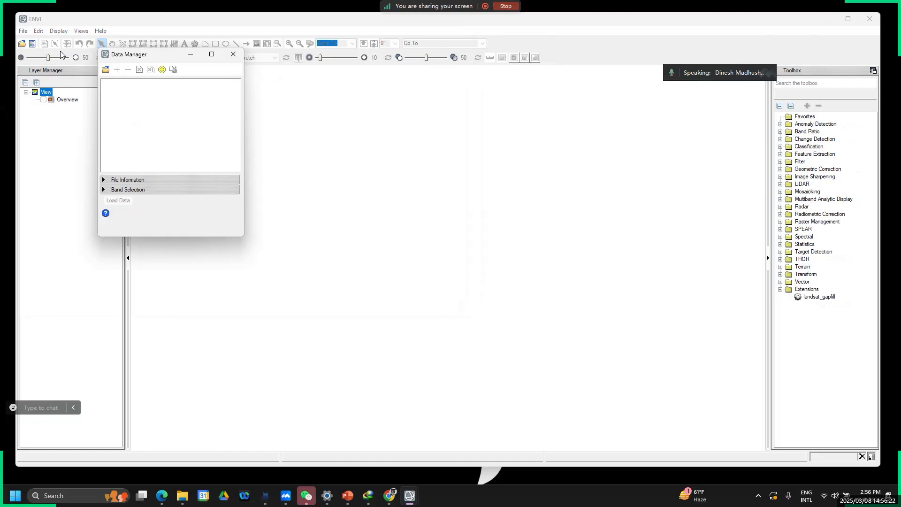
click(233, 54)
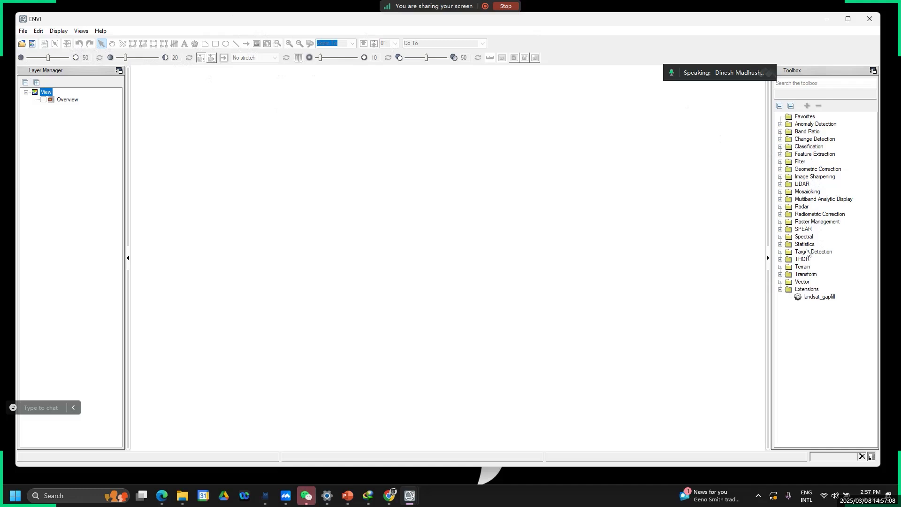
Examine the Radiometric Correction tools and the landsat_gapfill extension in the Toolbox, collapsing both folders.
click(808, 214)
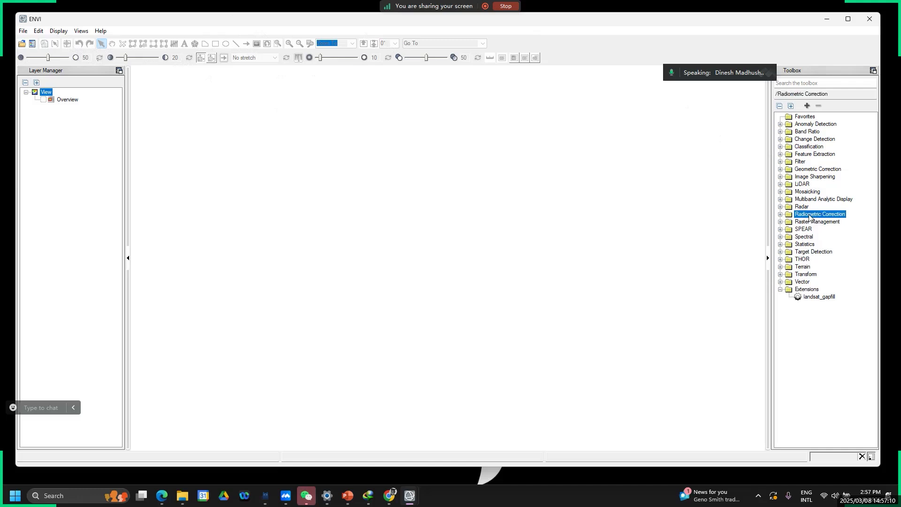
click(781, 215)
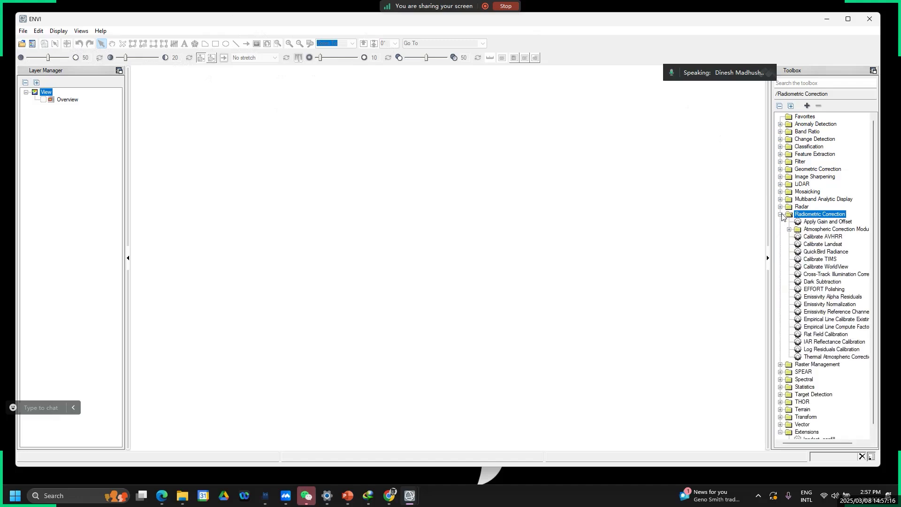
click(780, 214)
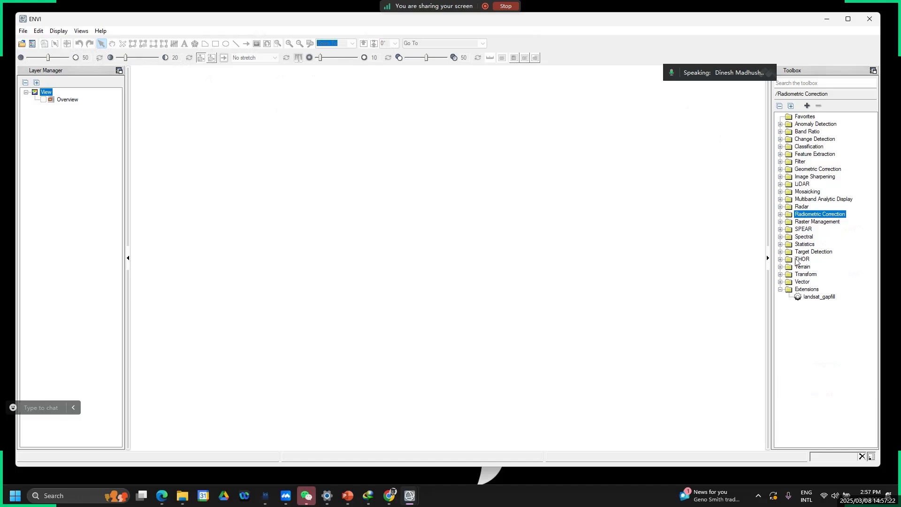
click(813, 299)
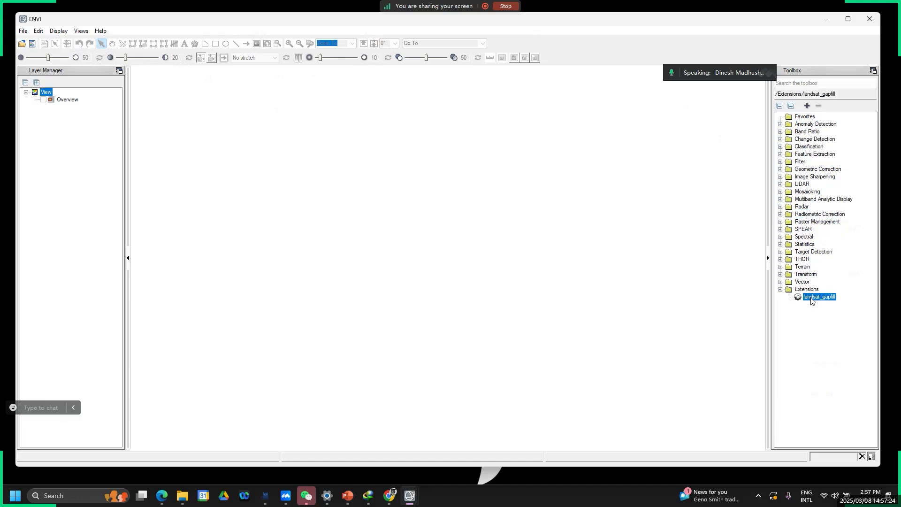
click(782, 289)
click(40, 32)
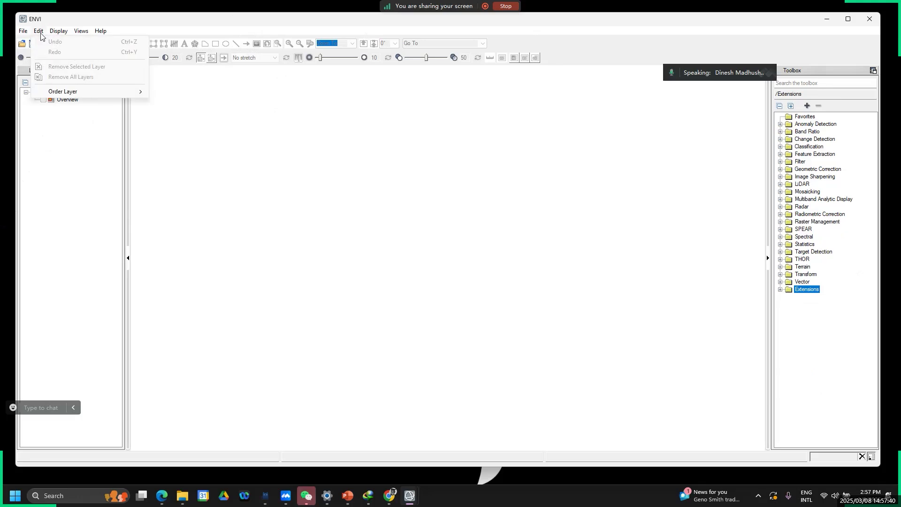
click(41, 160)
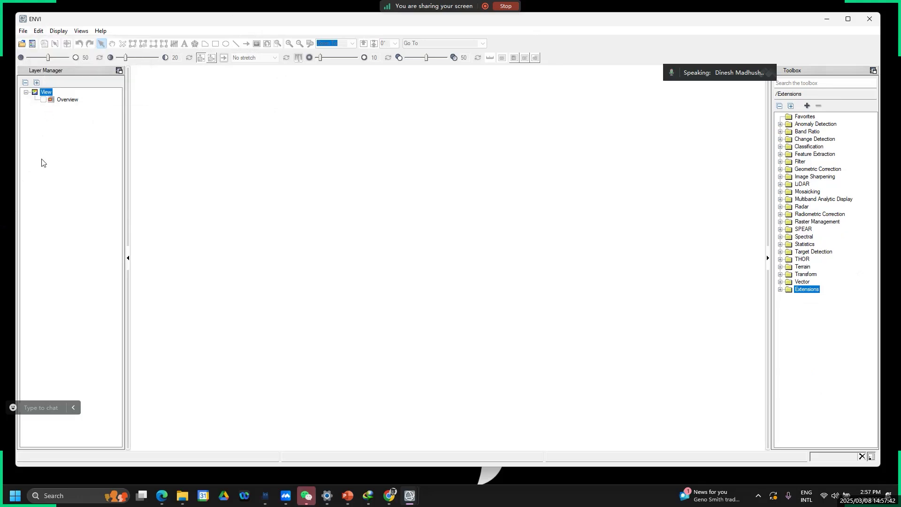
click(56, 31)
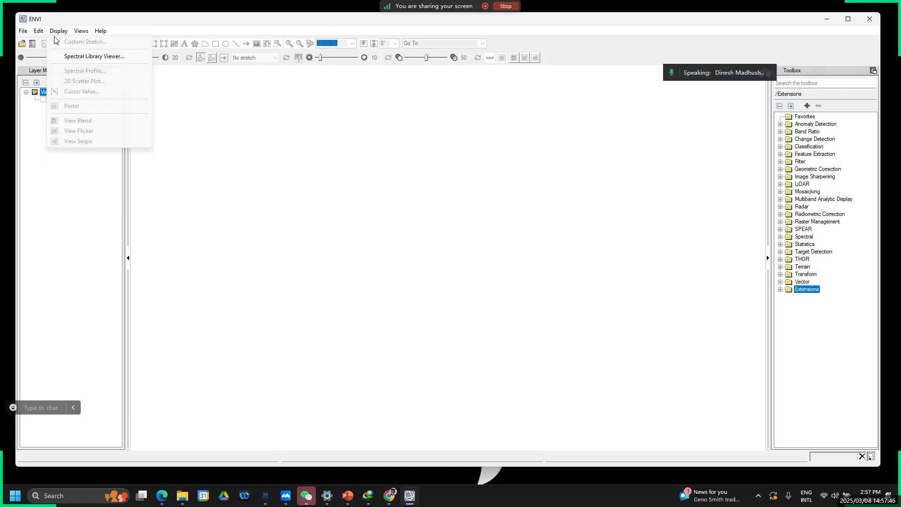
click(78, 31)
click(78, 32)
mouse_move(100, 31)
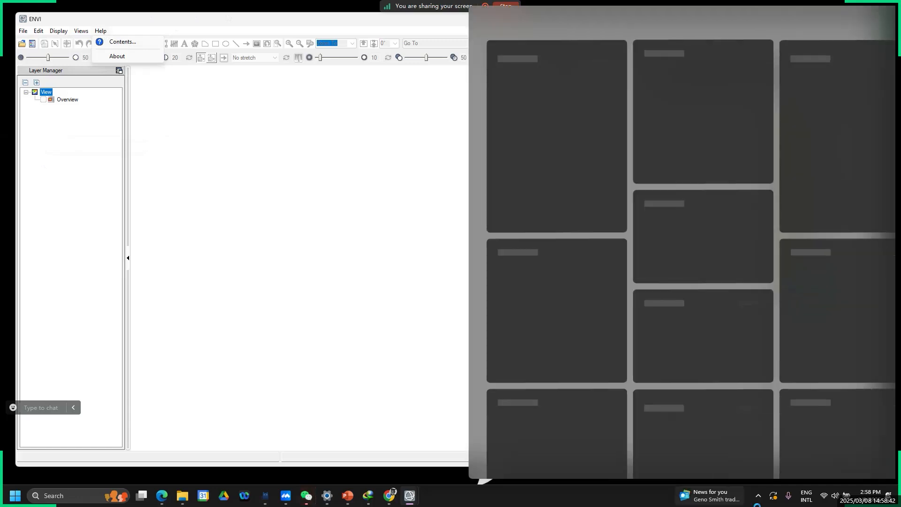
Quit WeChat so it no longer runs in the background, and return to the ENVI window.
click(758, 495)
mouse_move(740, 467)
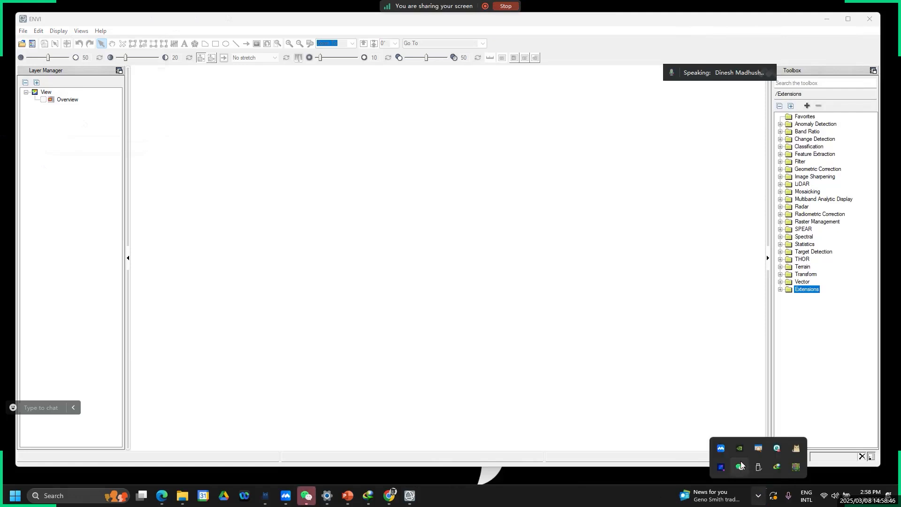
right_click(740, 467)
click(755, 463)
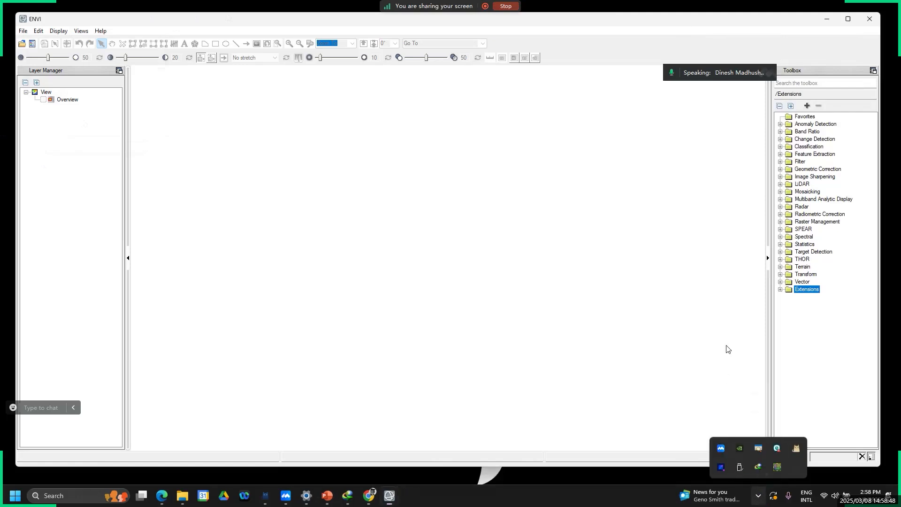
click(719, 281)
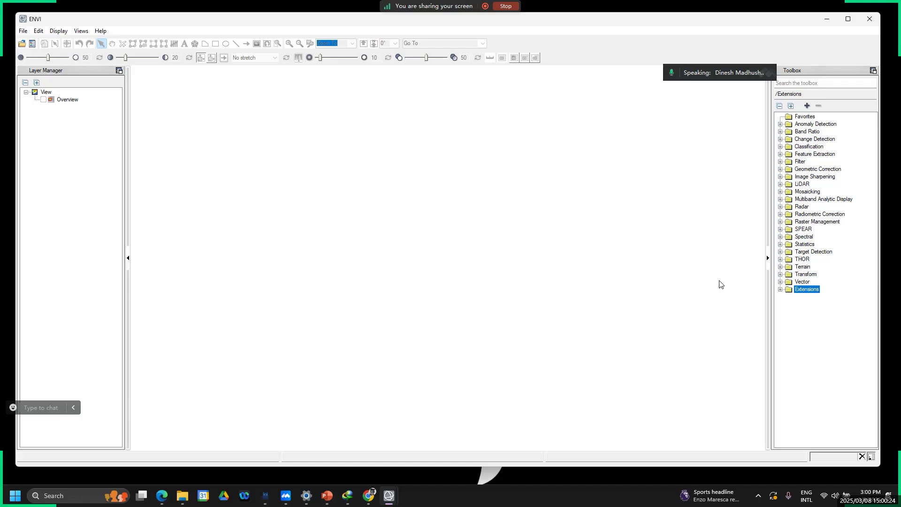
Switch to File Explorer, open the RSData folder and enlarge its icons to show the full Landsat archive names.
click(186, 495)
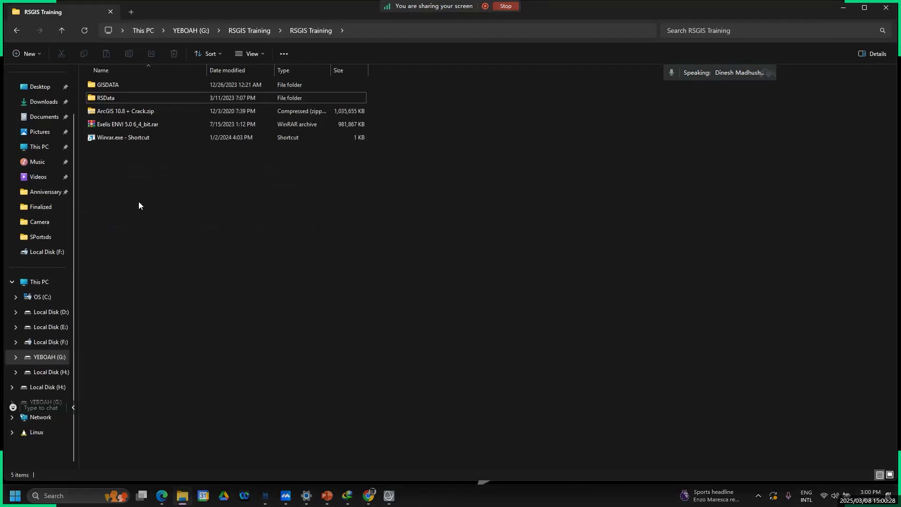
click(105, 100)
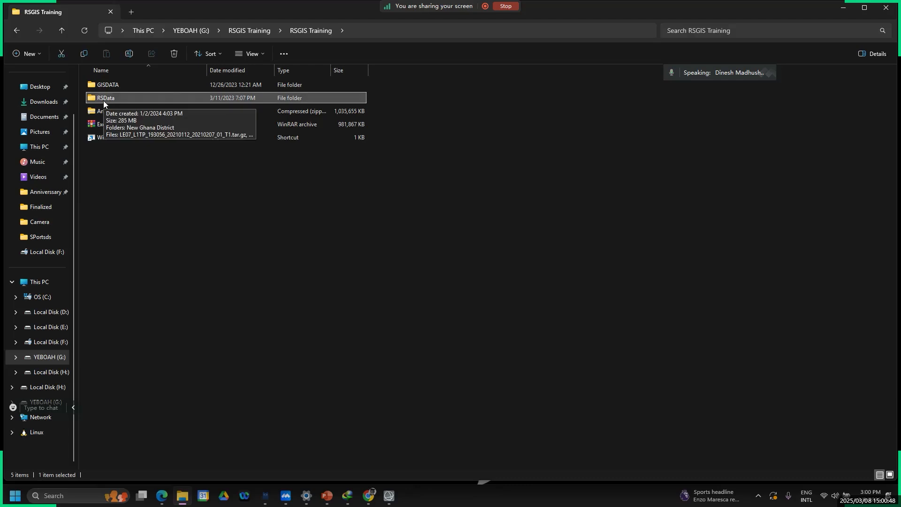
double_click(106, 98)
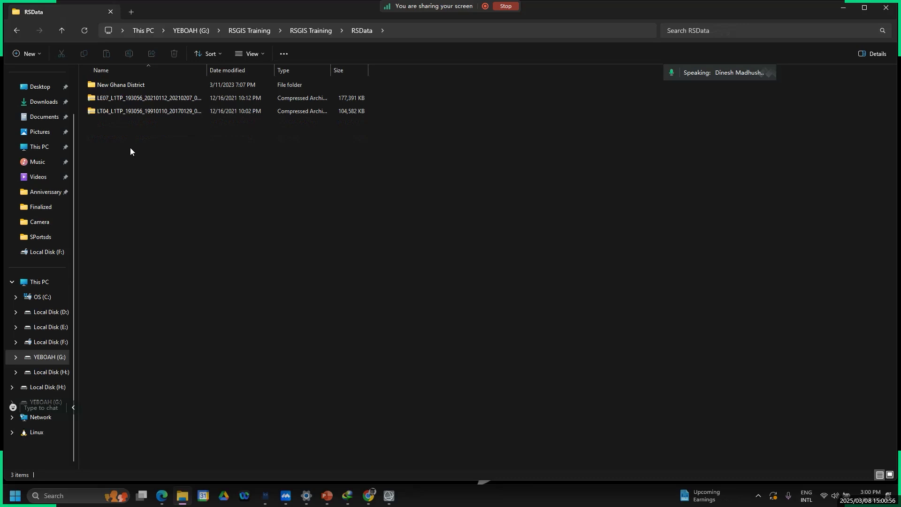
scroll(130, 148, up, 5)
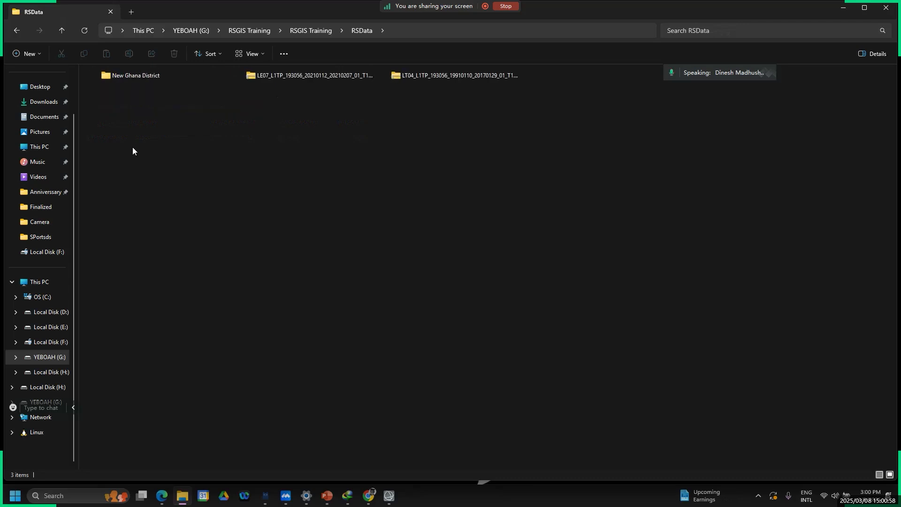
scroll(143, 148, up, 4)
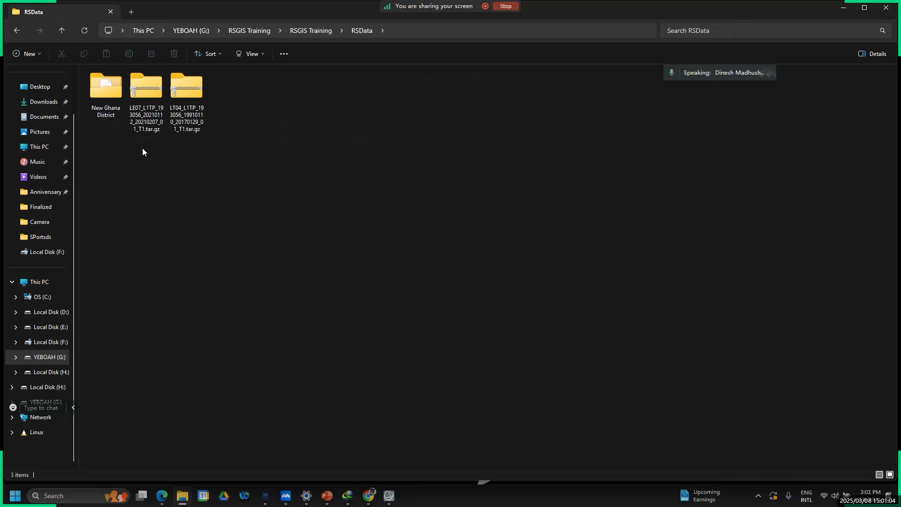
scroll(142, 148, up, 4)
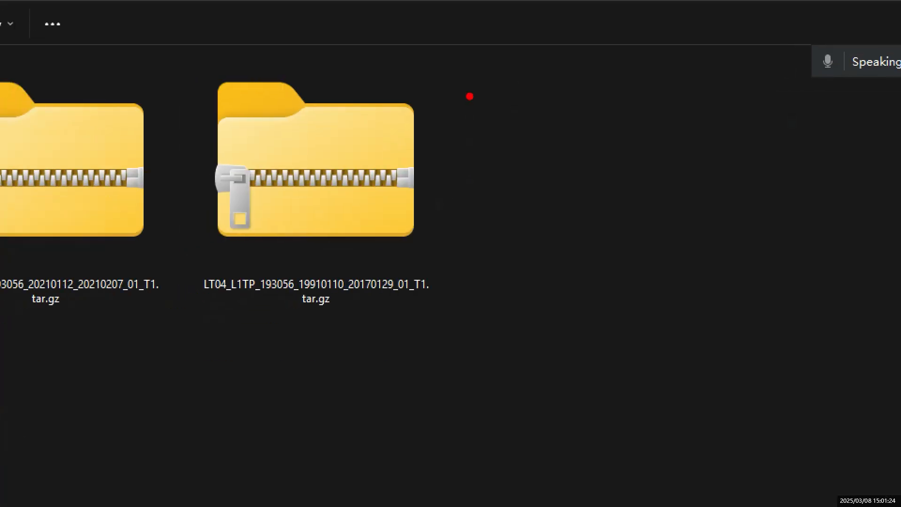
mouse_move(193, 31)
mouse_down()
mouse_move(241, 180)
mouse_move(404, 353)
mouse_move(483, 337)
mouse_up()
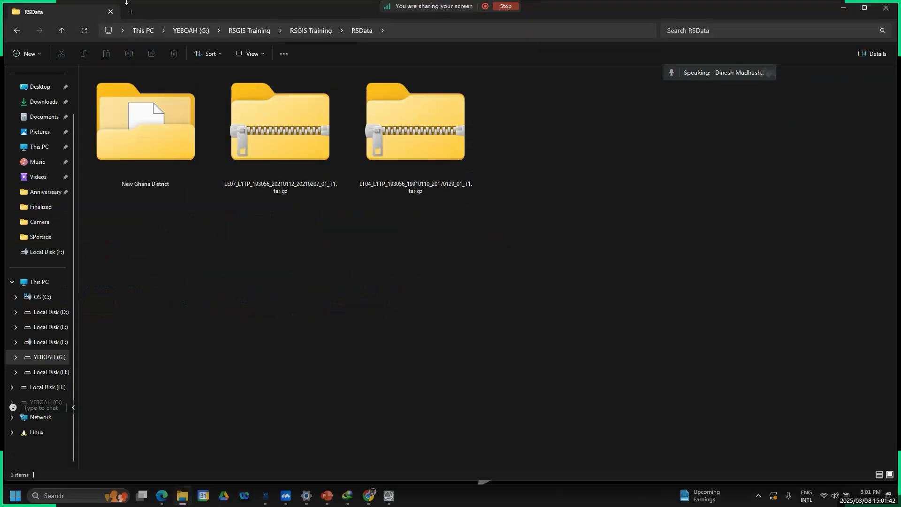
Check the EarthExplorer Landsat data sets in Chrome, minimize the browser and select the LT04 archive in RSData.
click(369, 498)
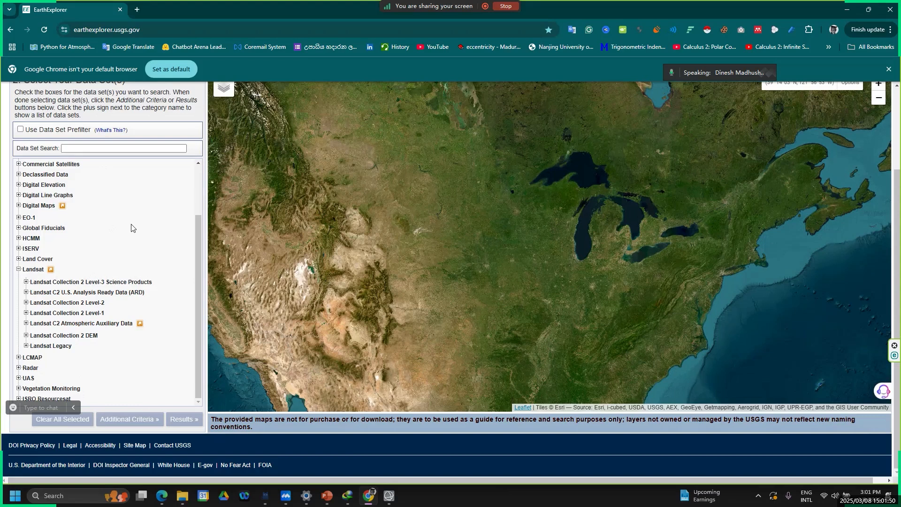
click(845, 12)
click(383, 140)
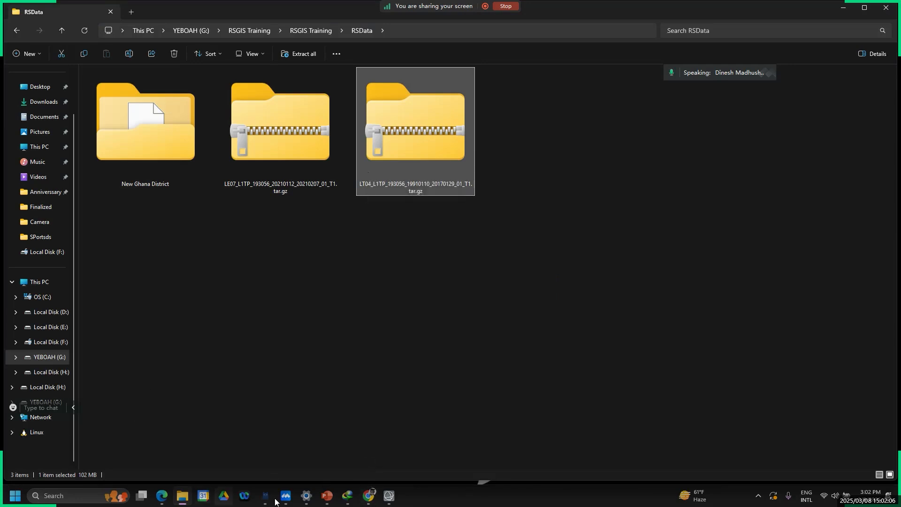
Find WeChat through the Windows search with "we", launch it and enter the saved account.
click(758, 494)
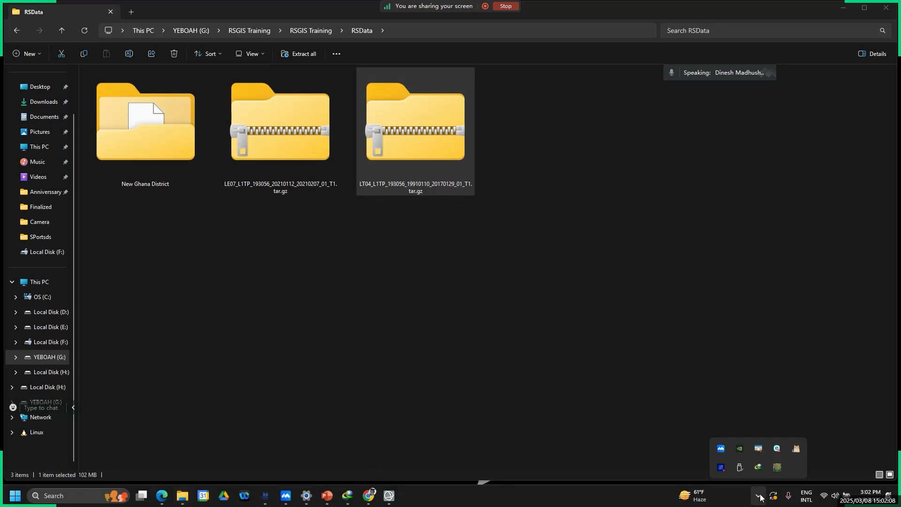
click(476, 422)
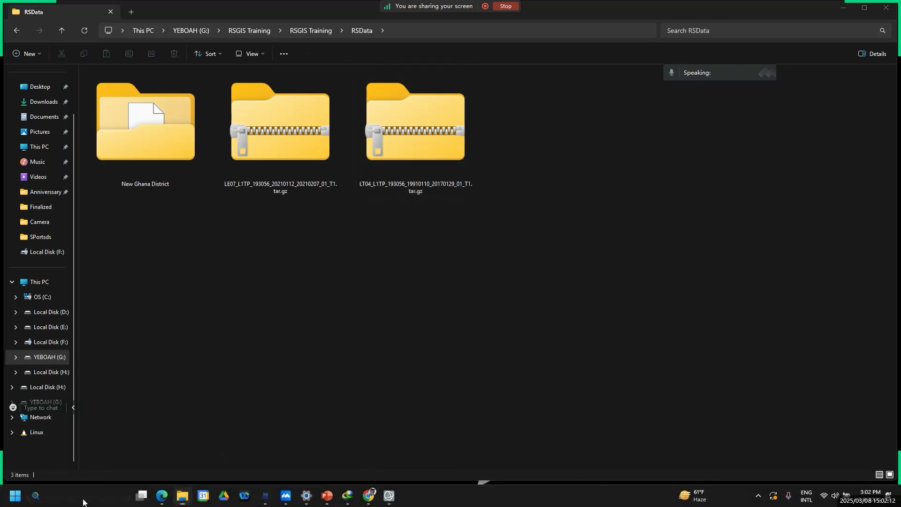
click(82, 498)
text(we)
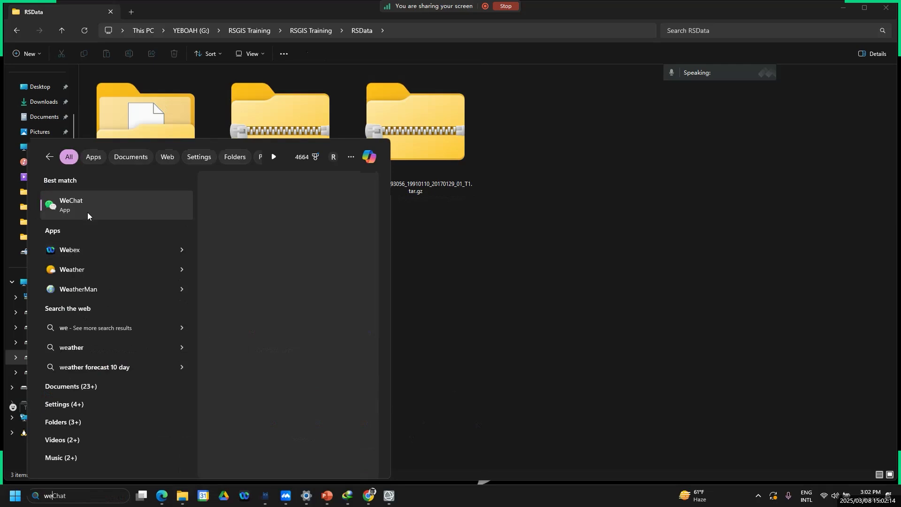
click(88, 205)
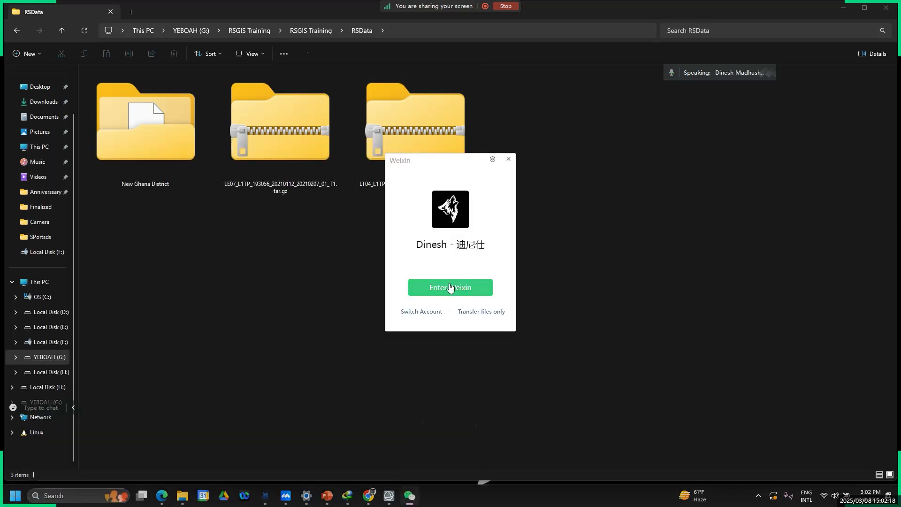
click(450, 286)
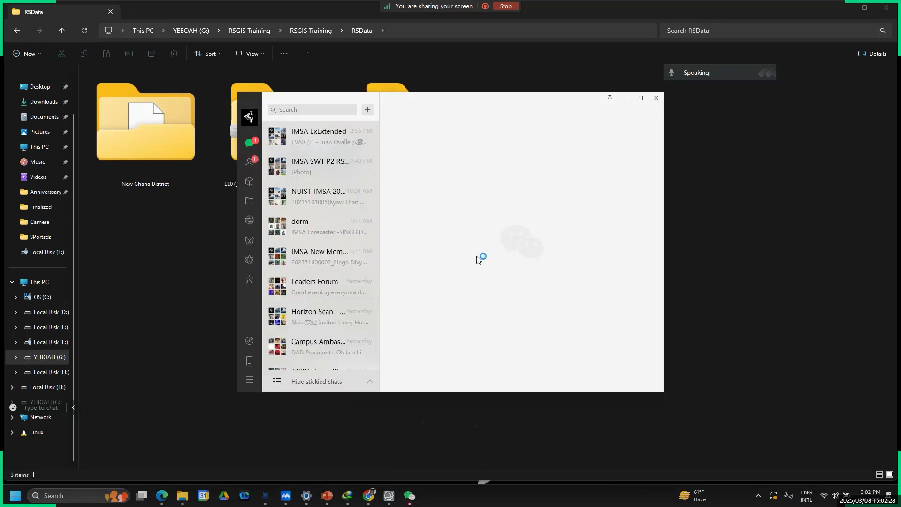
Open the IMSA SWT P2 RS&GIS group chat and send it the LT04 archive from the RSData folder.
click(339, 171)
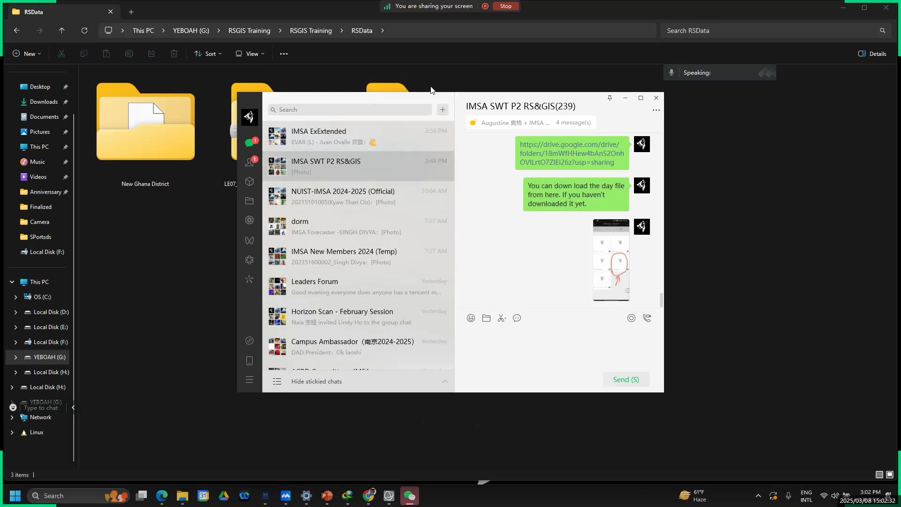
drag(352, 98, 473, 179)
drag(441, 145, 634, 281)
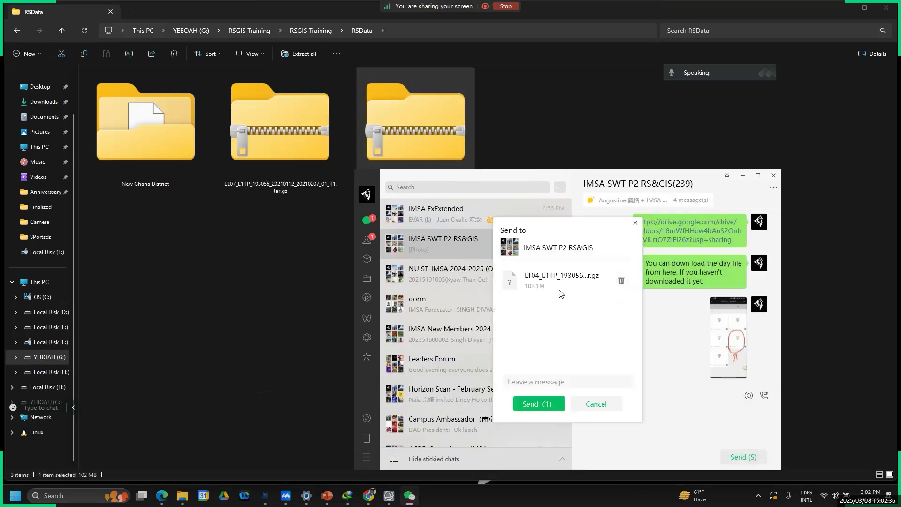
click(533, 405)
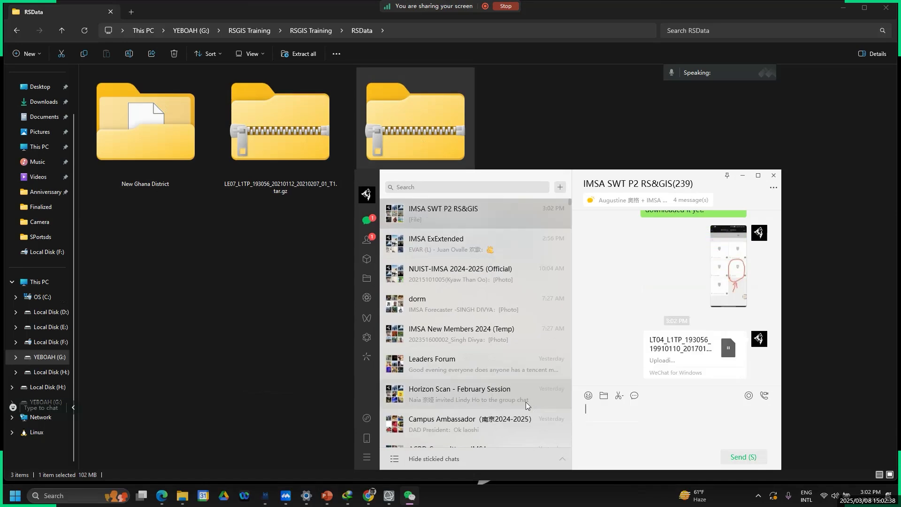
Send the LE07 archive from RSData to the same group chat and minimize the WeChat window.
drag(282, 124, 648, 306)
click(534, 404)
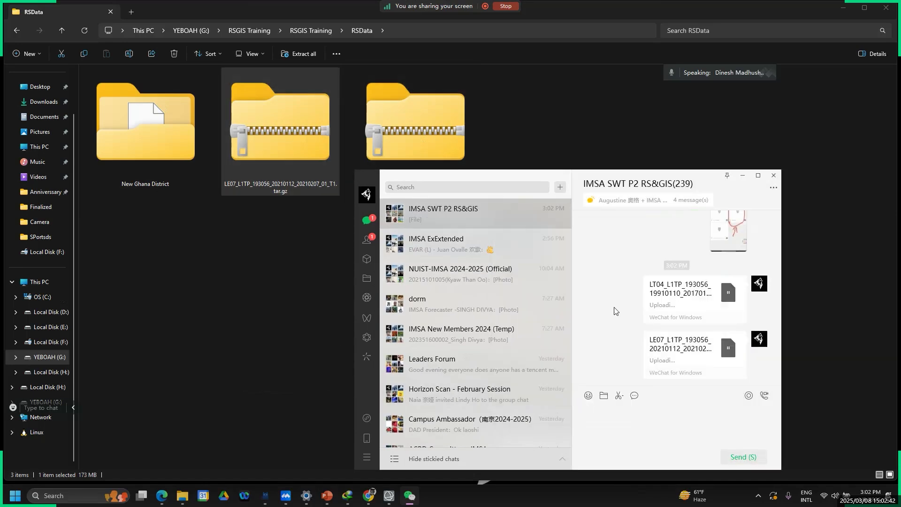
click(743, 176)
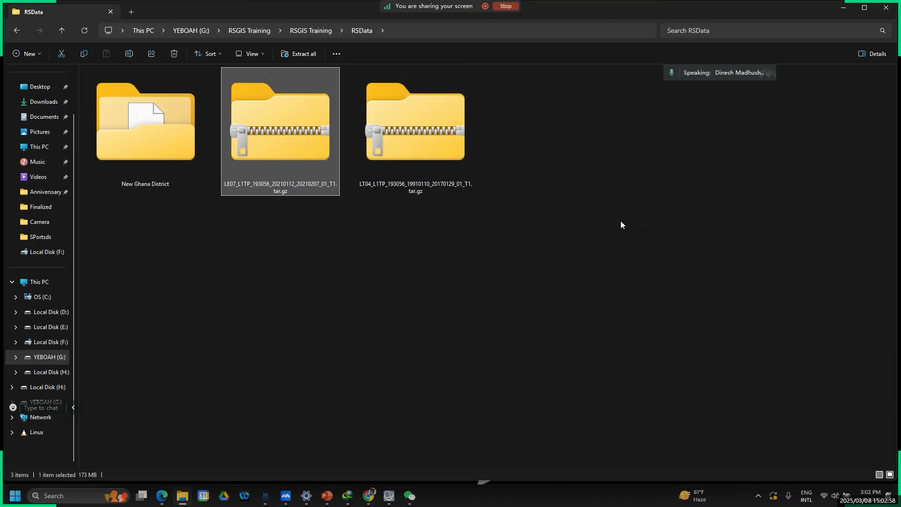
click(434, 148)
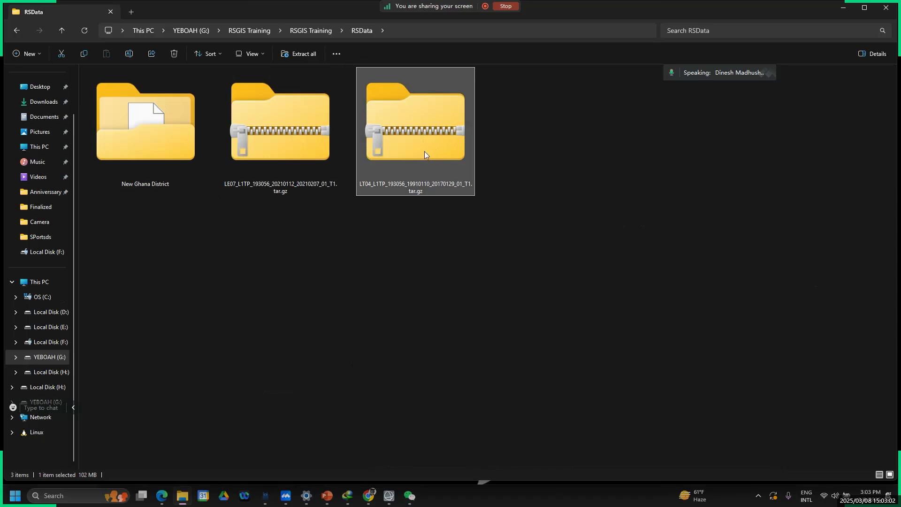
right_click(419, 156)
click(402, 153)
right_click(402, 154)
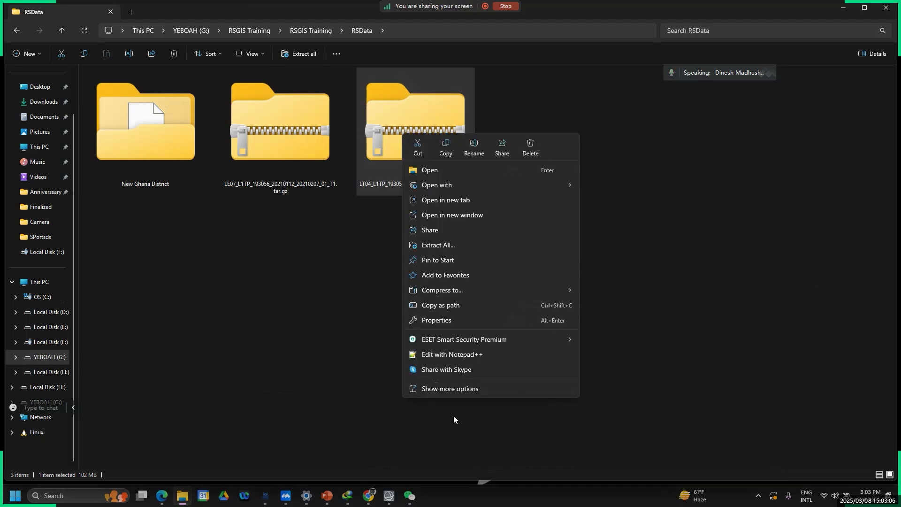
click(451, 390)
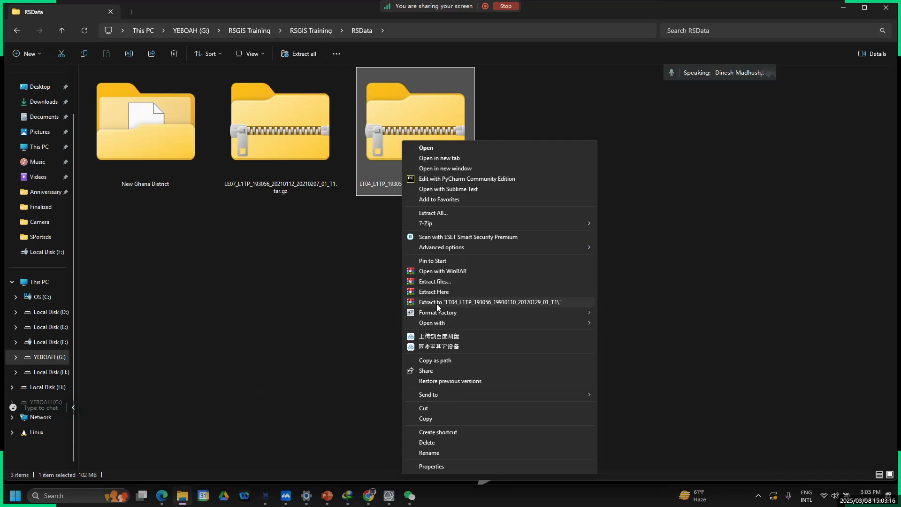
click(303, 316)
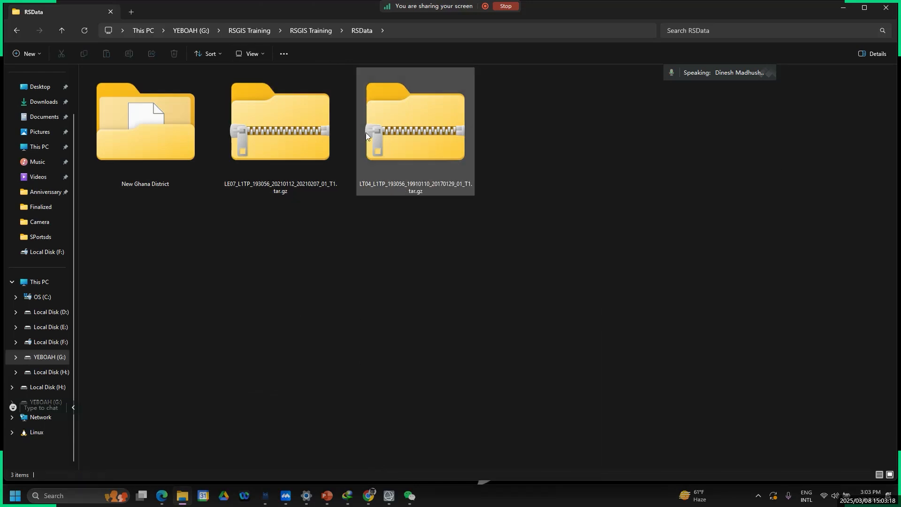
Extract the LT04 archive in RSData to its own folder, LT04_L1TP_193056_19910110_20170129_01_T1, with WinRAR.
click(389, 135)
right_click(390, 134)
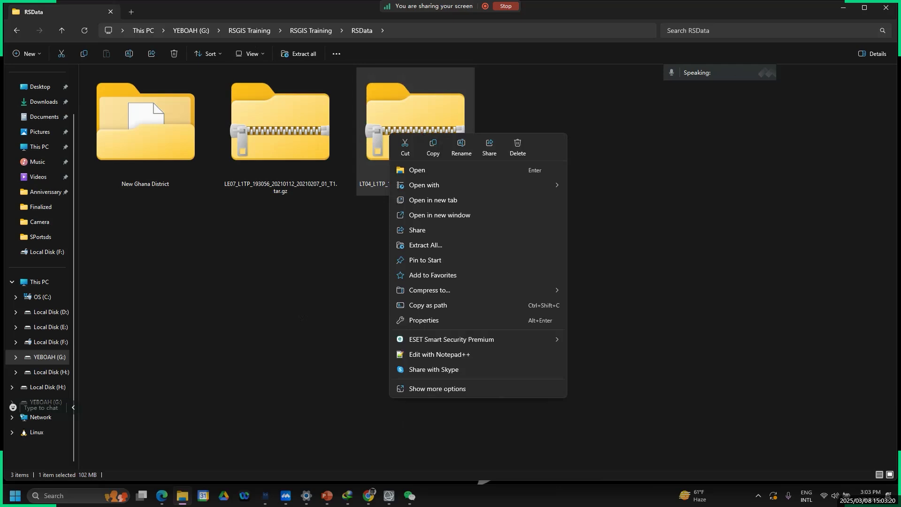
click(437, 389)
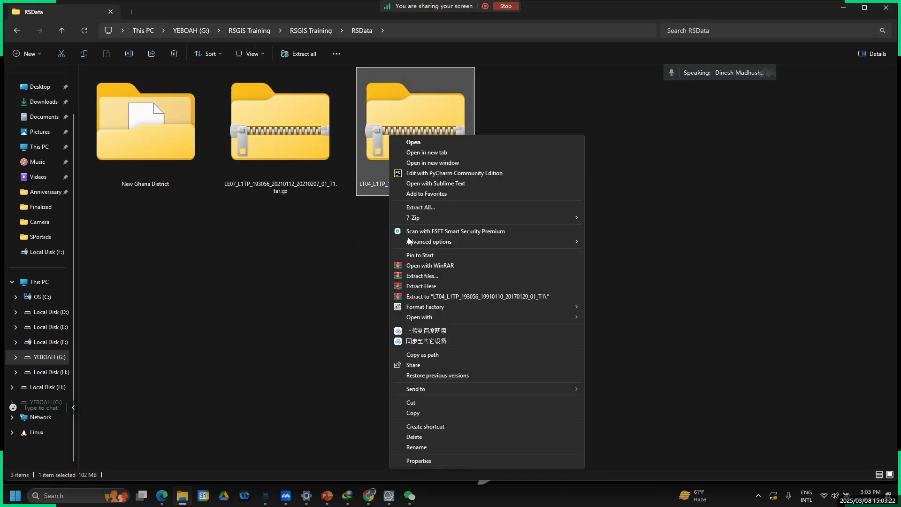
click(432, 297)
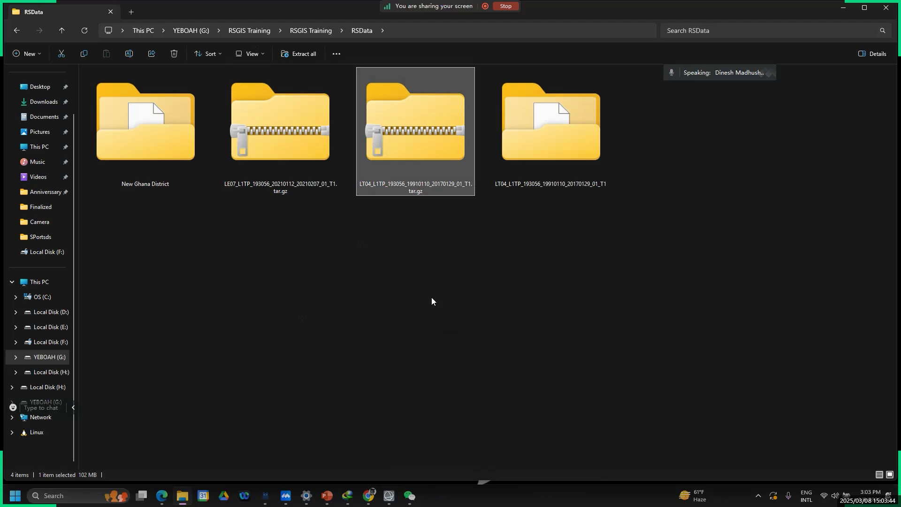
Recheck the extraction options of the LT04 archive and open the extracted LT04 folder.
mouse_move(571, 134)
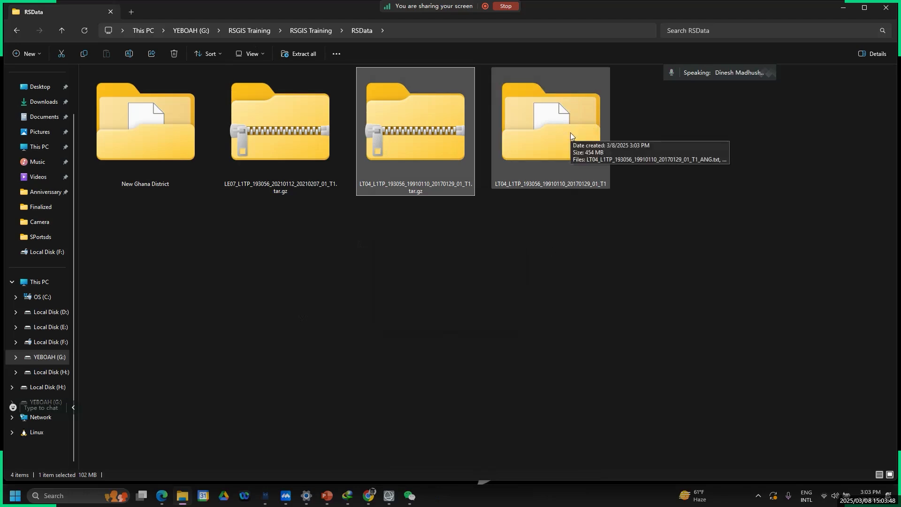
right_click(415, 172)
click(390, 131)
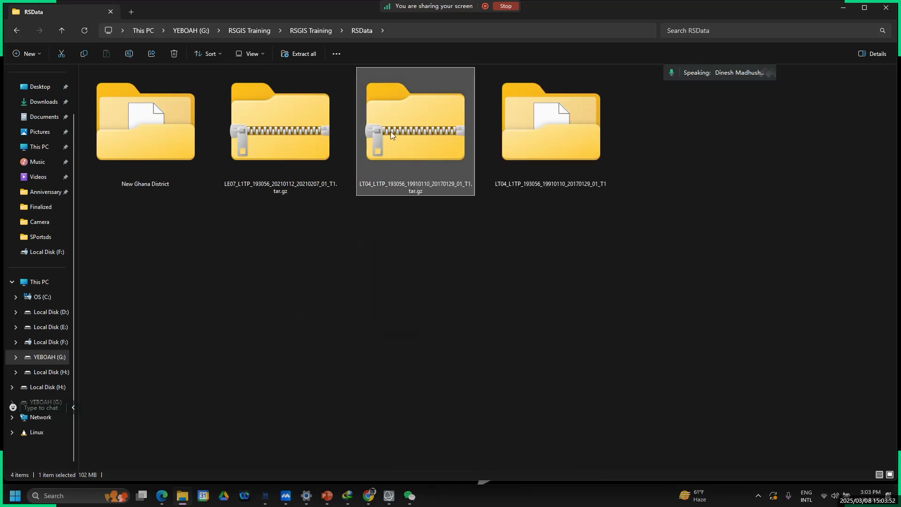
right_click(391, 131)
click(467, 389)
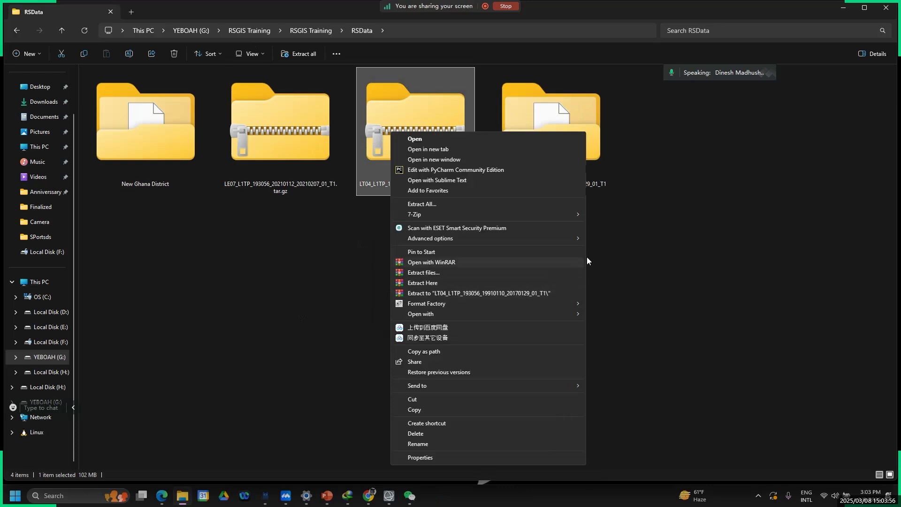
click(651, 242)
click(562, 144)
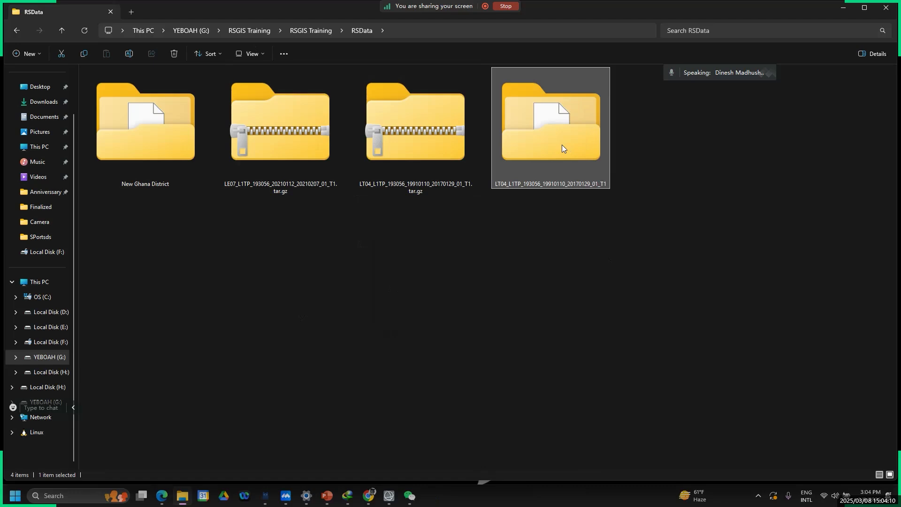
double_click(558, 141)
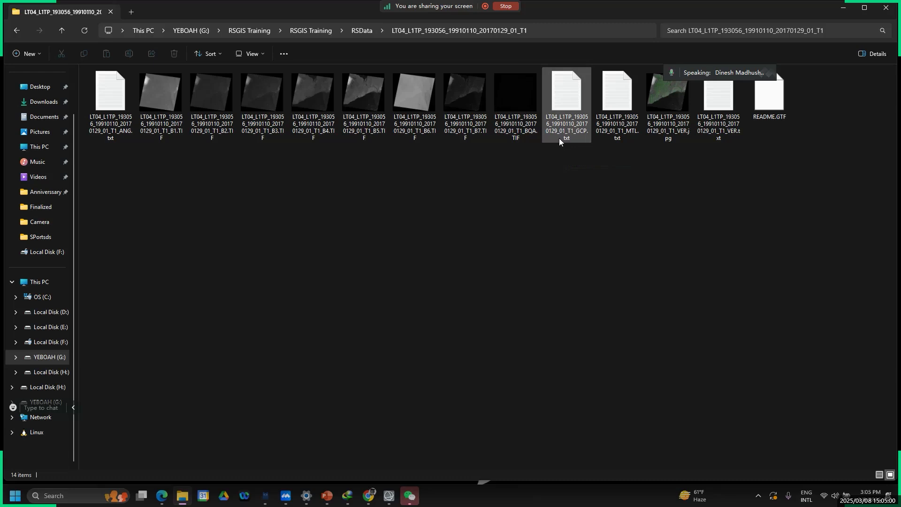
Switch to the ENVI window and maximize it.
mouse_move(389, 495)
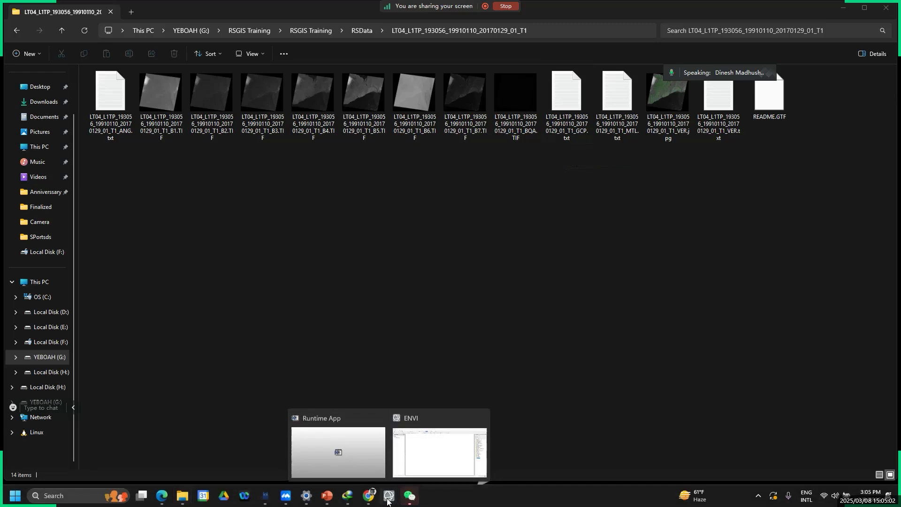
click(443, 455)
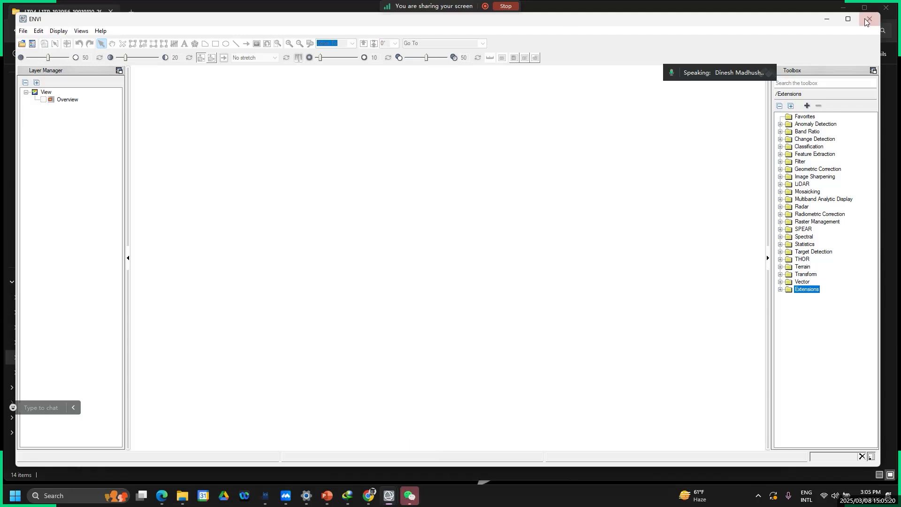
click(848, 18)
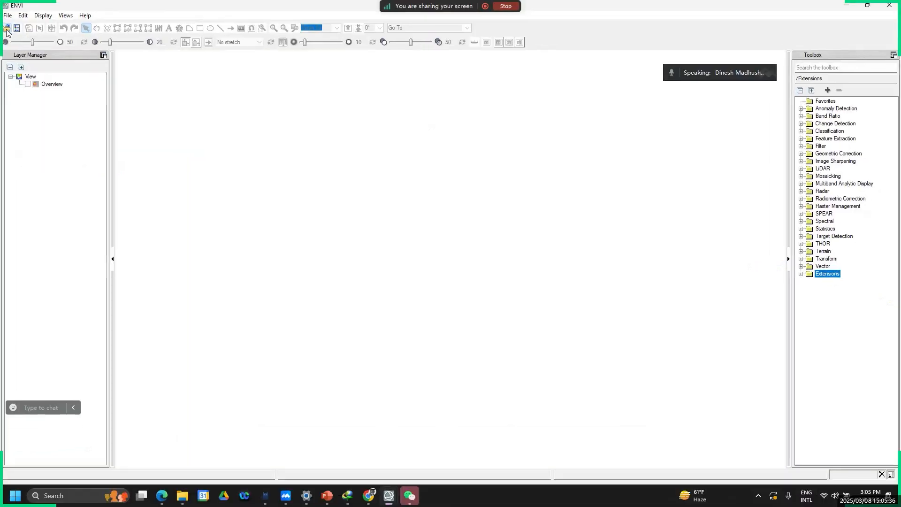
click(7, 30)
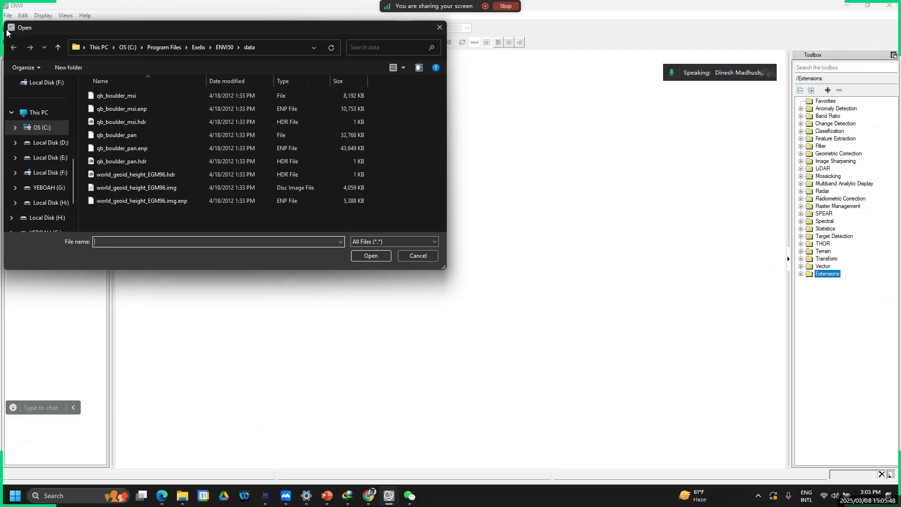
scroll(41, 202, down, 2)
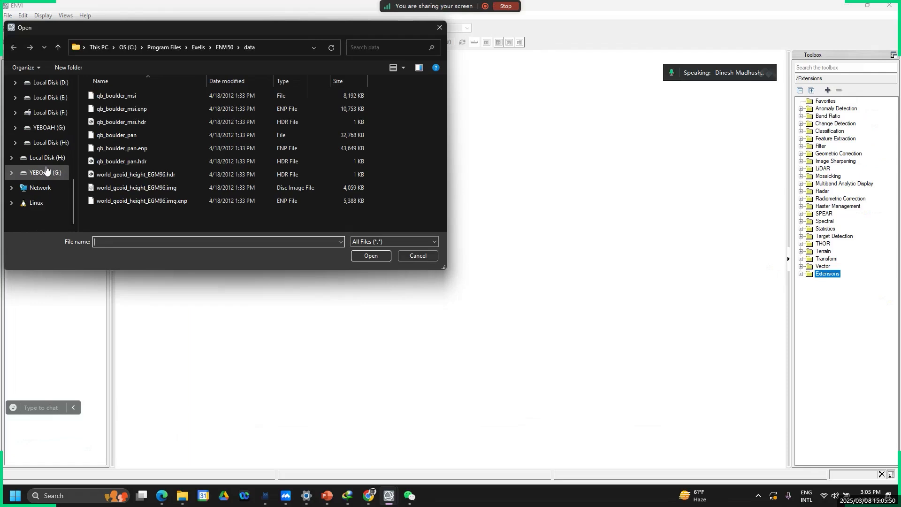
click(45, 173)
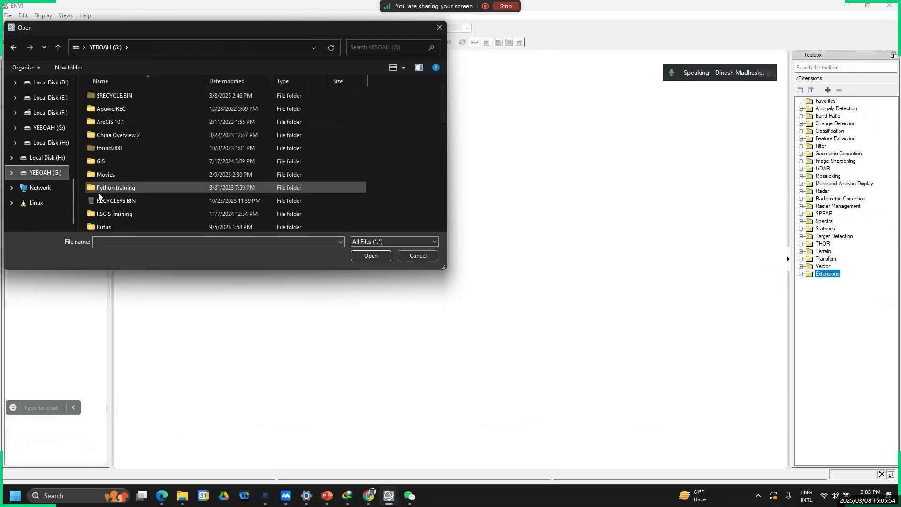
scroll(118, 188, down, 2)
click(118, 148)
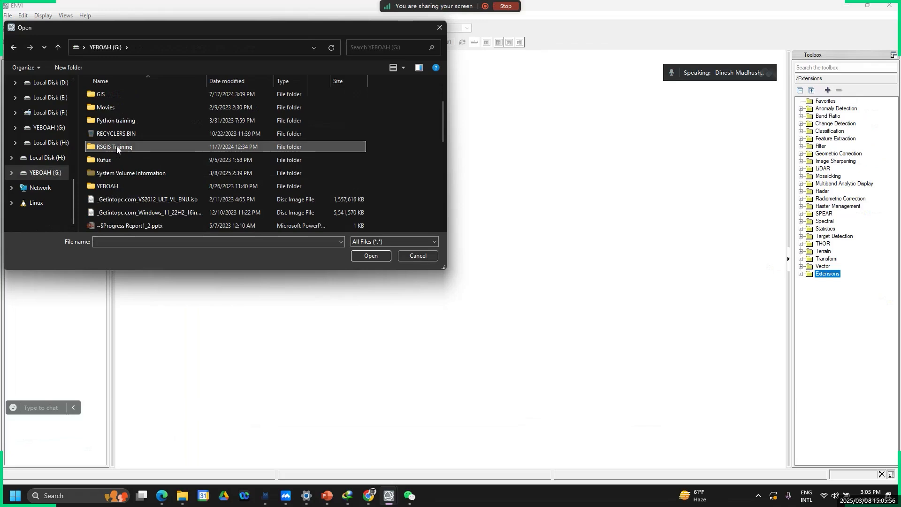
double_click(109, 149)
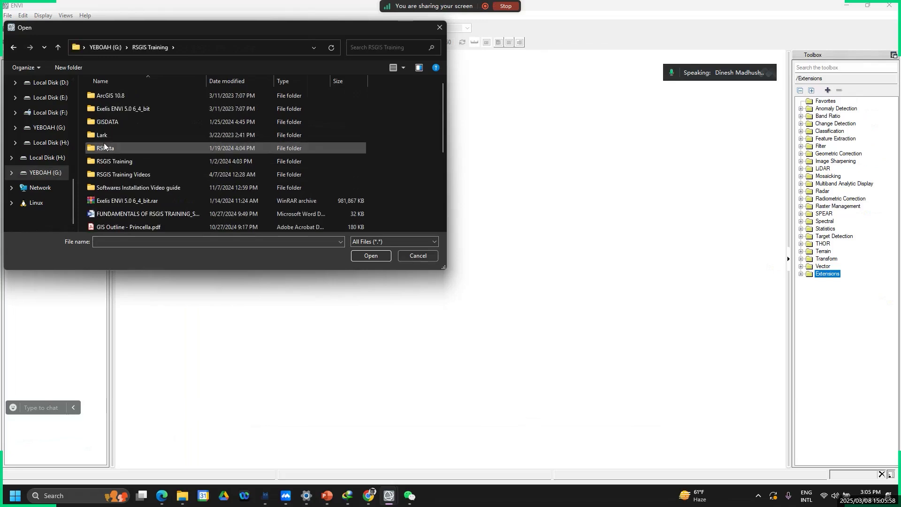
double_click(108, 149)
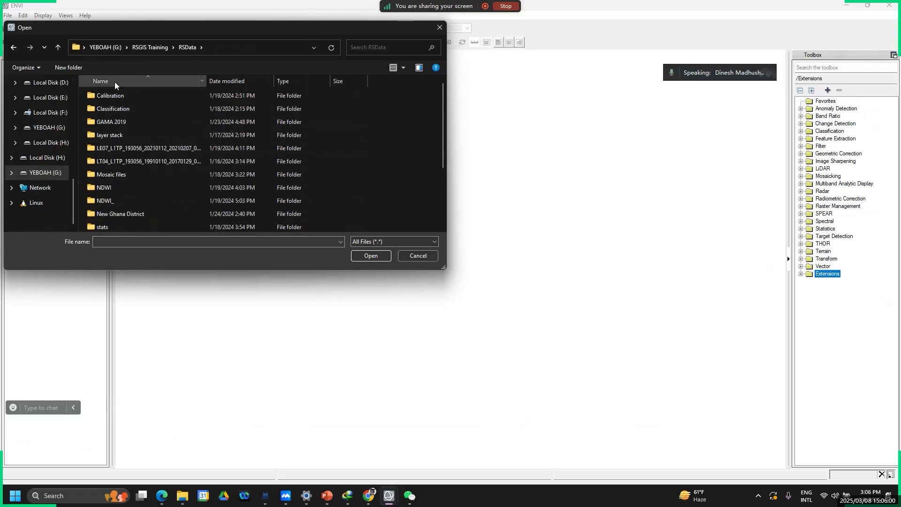
double_click(115, 164)
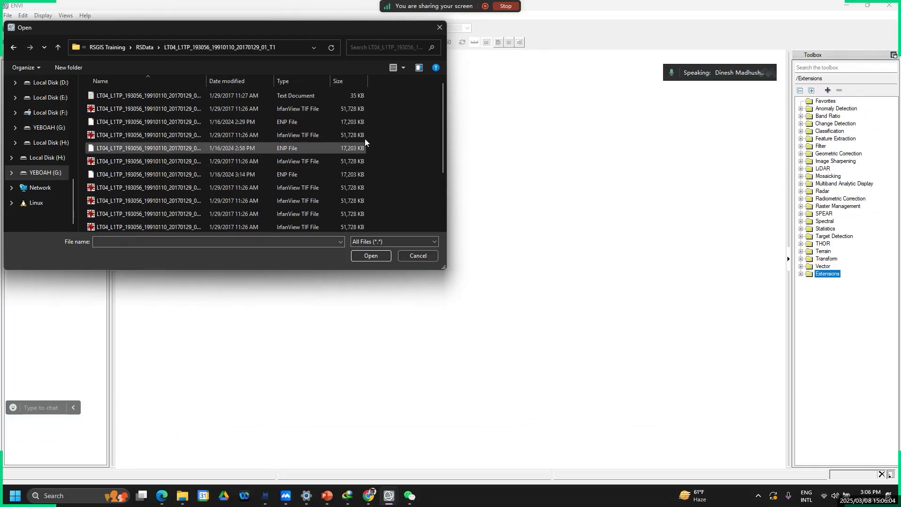
drag(318, 33, 375, 46)
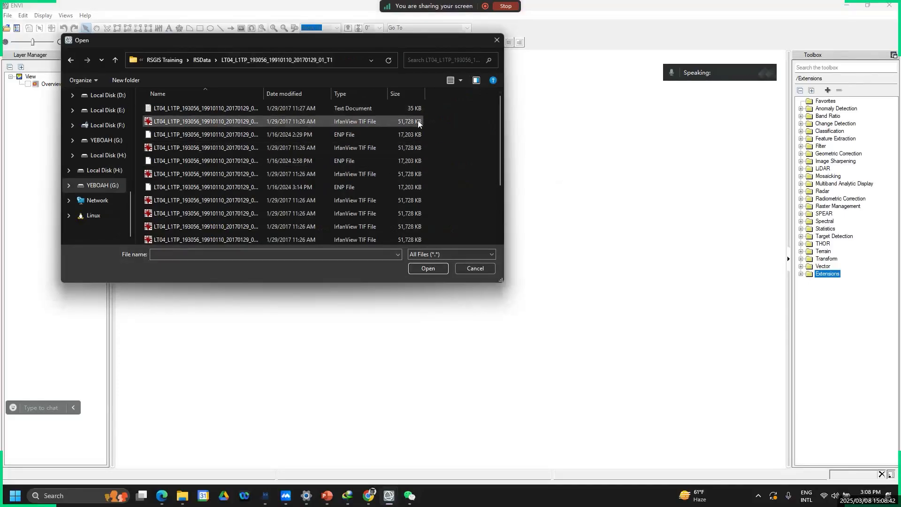
Switch to File Explorer and examine the names of the band 1 and band 2 TIF files in the LT04 folder.
click(182, 495)
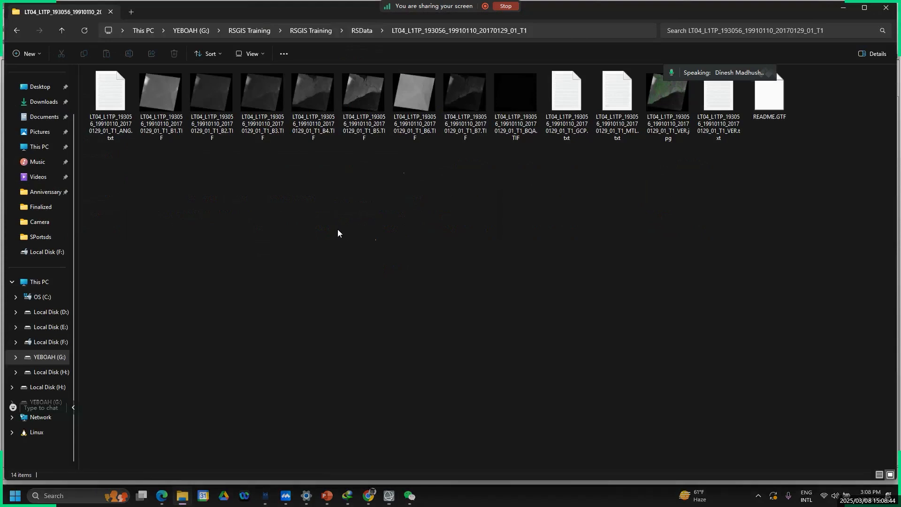
click(161, 127)
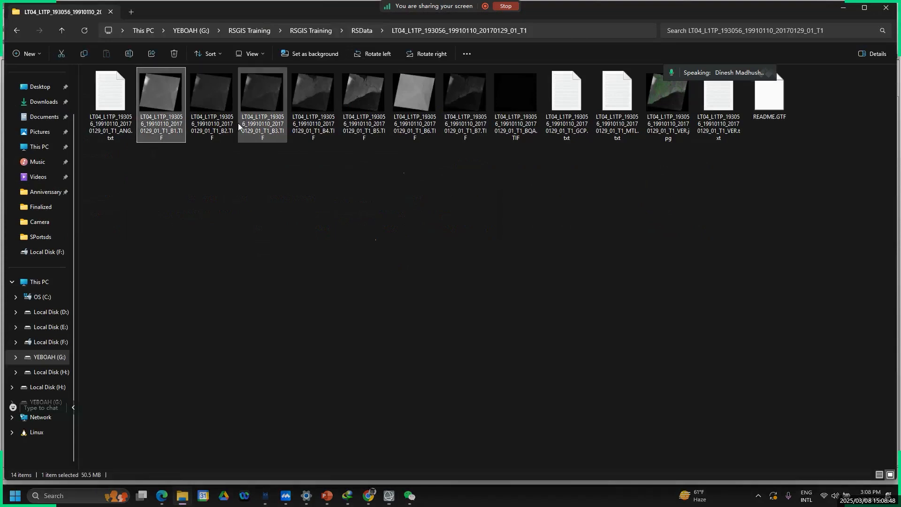
click(217, 119)
click(218, 118)
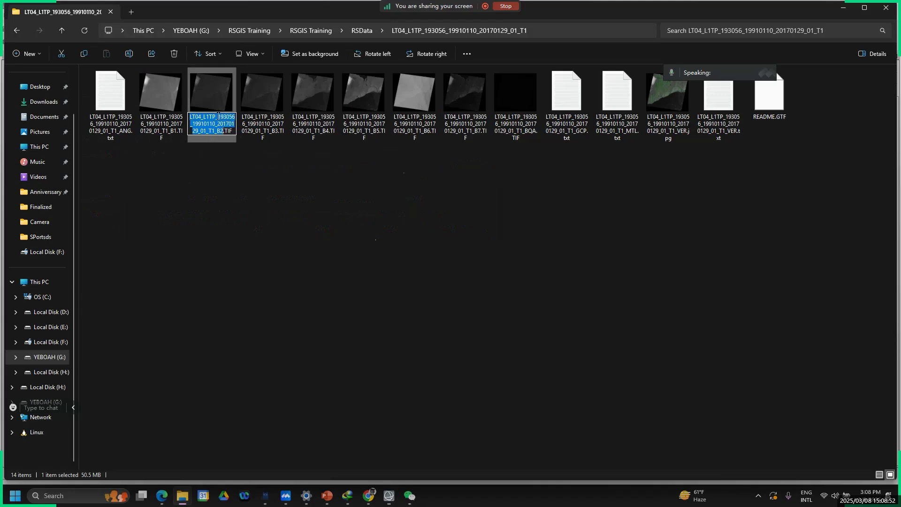
key(Escape)
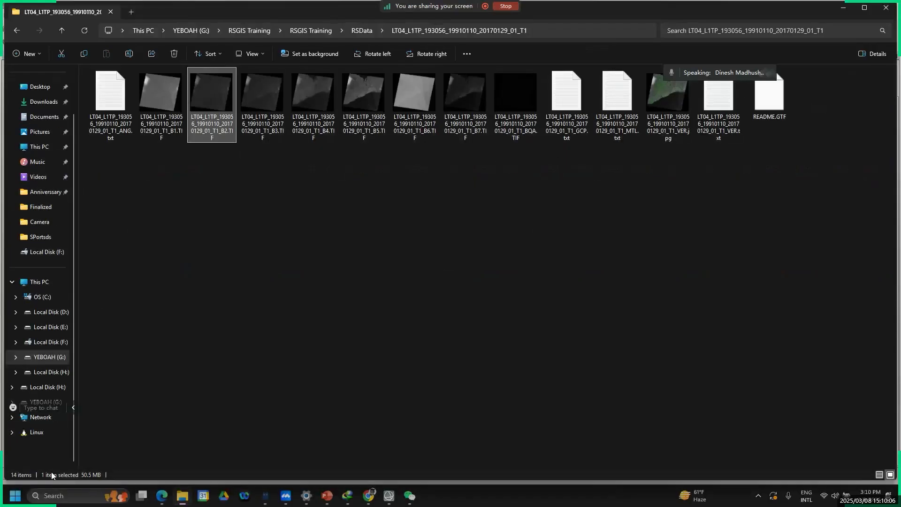
Switch to ENVI, restart the file opening dialog and browse drive YEBOAH (G:) through RSGIS Training > RSGIS Training to the RSData folder.
mouse_move(389, 495)
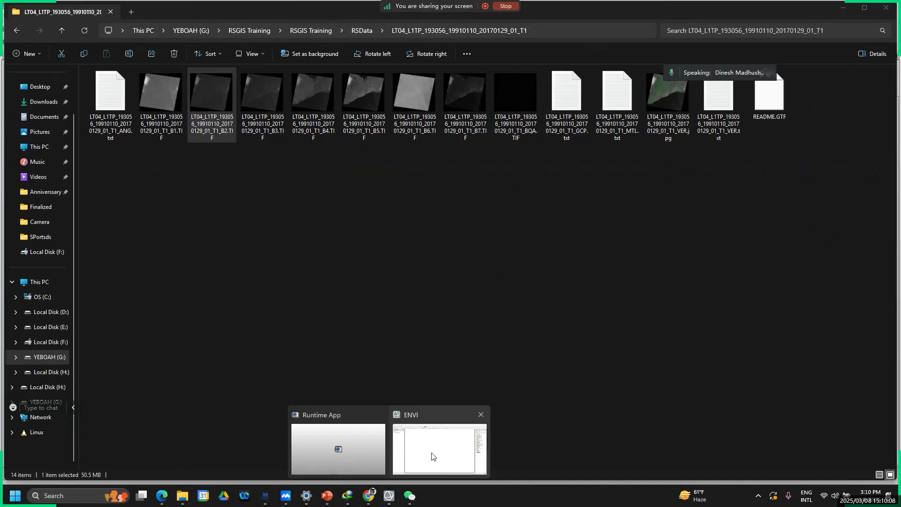
click(432, 453)
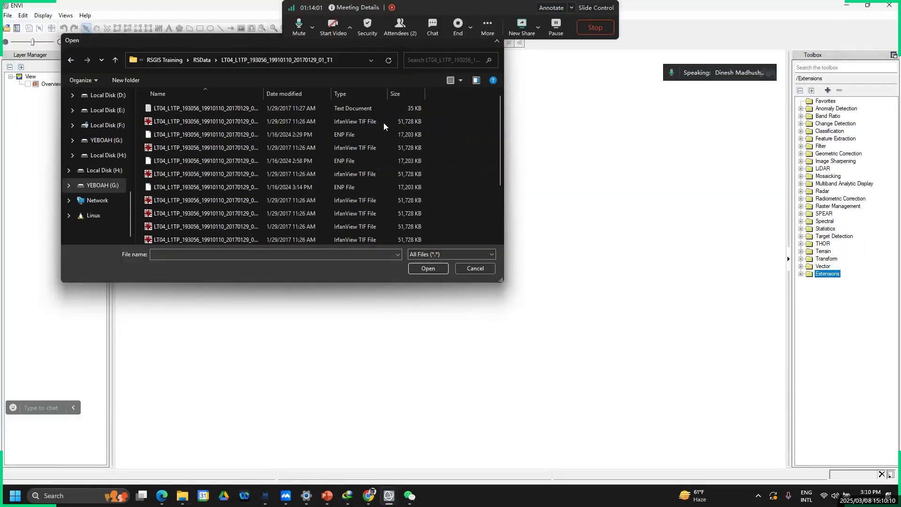
click(499, 42)
click(7, 28)
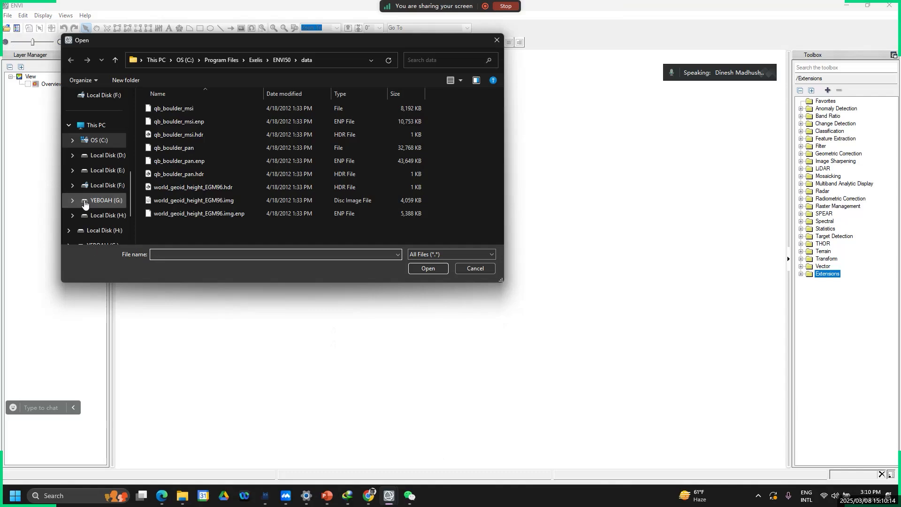
scroll(94, 202, down, 2)
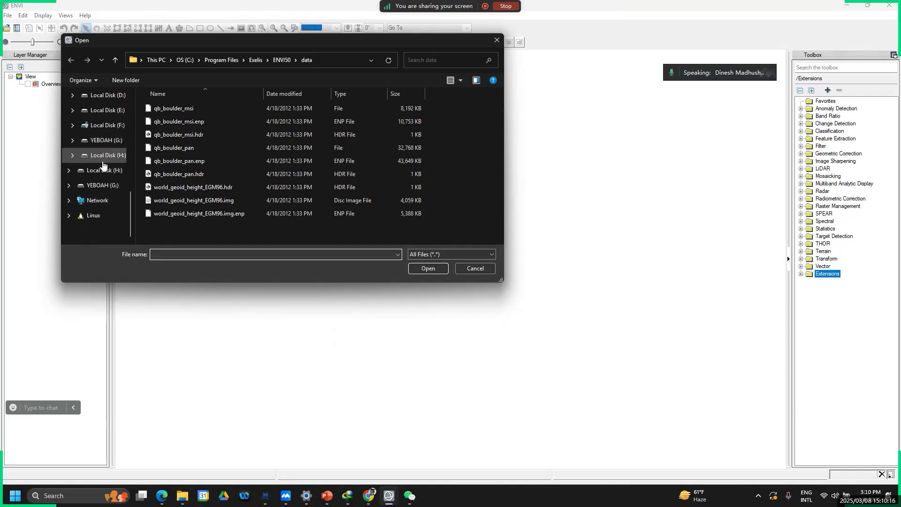
click(93, 186)
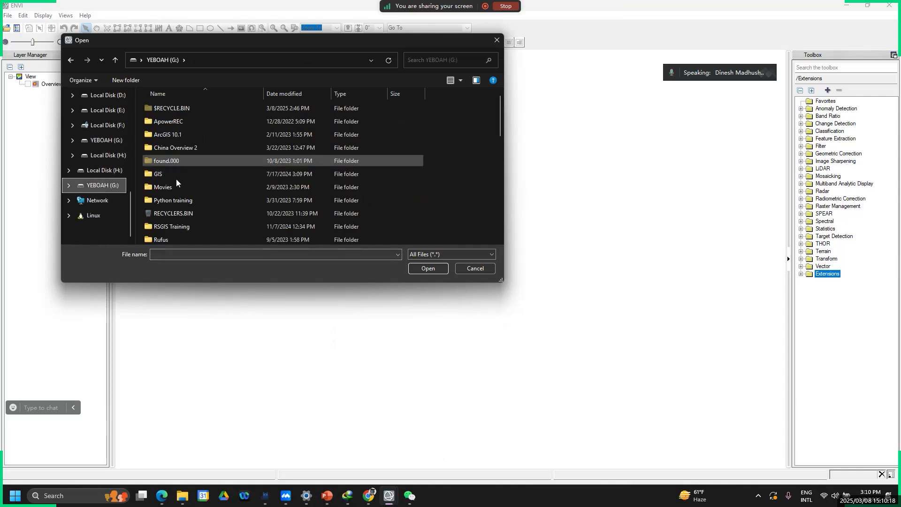
scroll(172, 188, down, 1)
double_click(173, 199)
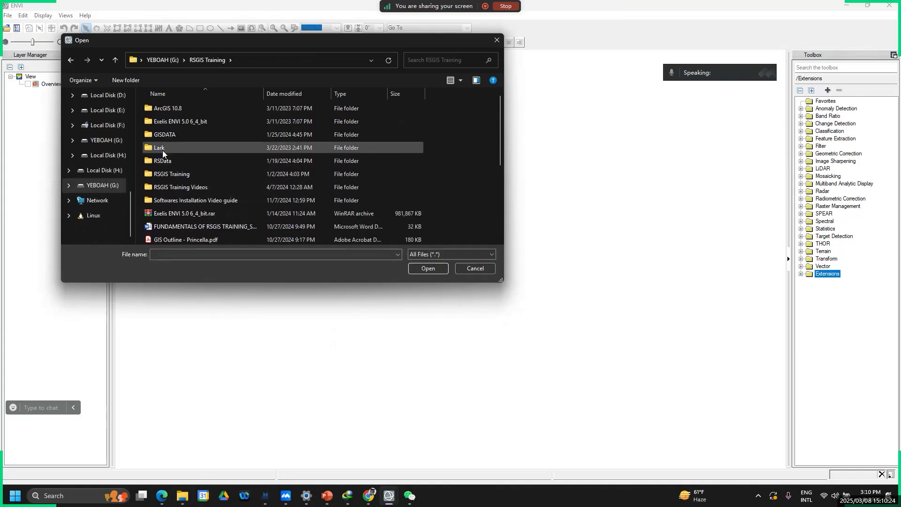
double_click(172, 175)
double_click(161, 121)
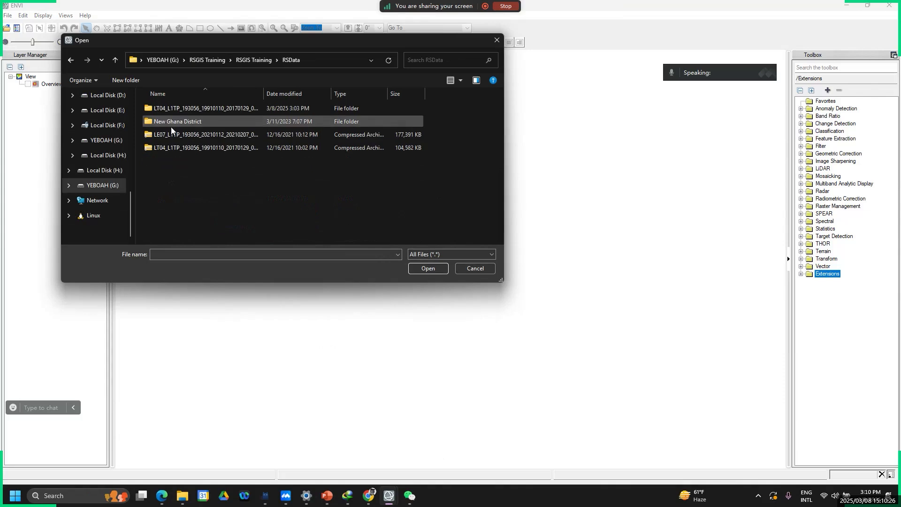
Try to open the compressed archive LT04_L1TP_193056_19910110_20170129_01_T1.tar.gz directly in ENVI.
click(187, 148)
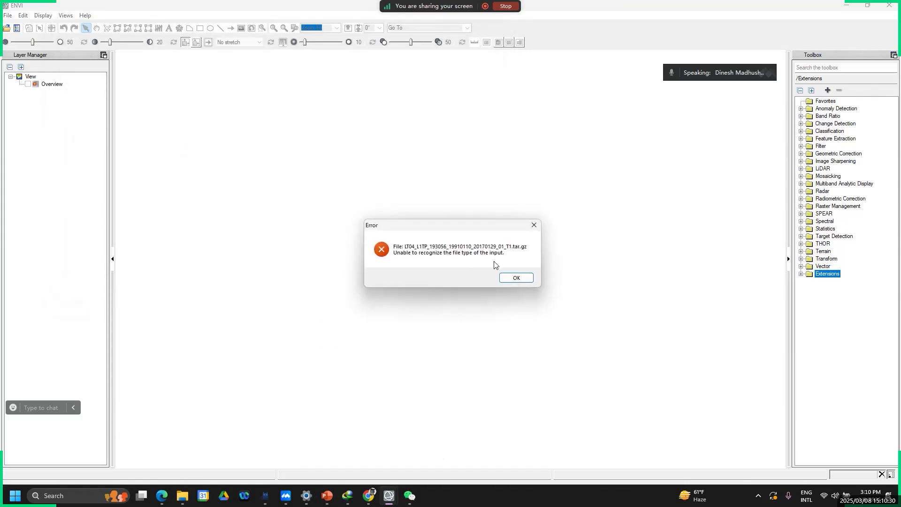
click(516, 277)
click(6, 28)
double_click(176, 147)
click(515, 278)
click(8, 16)
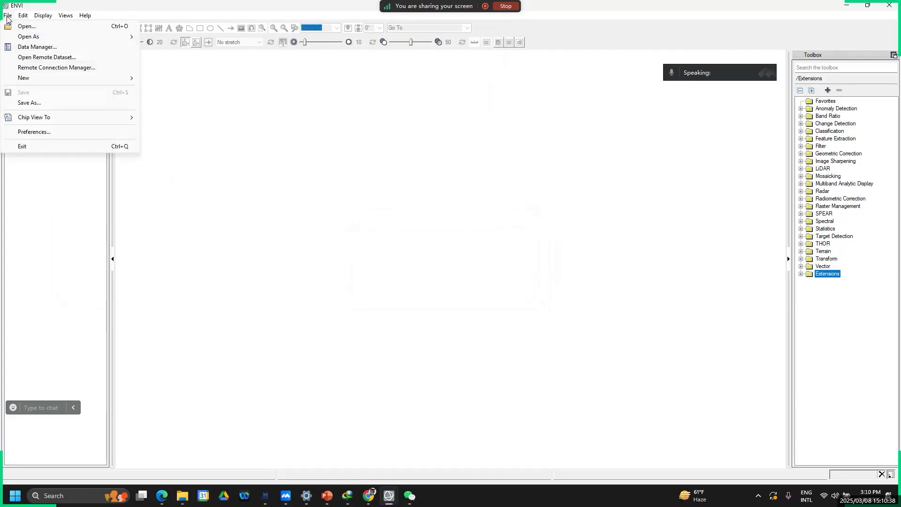
mouse_move(86, 16)
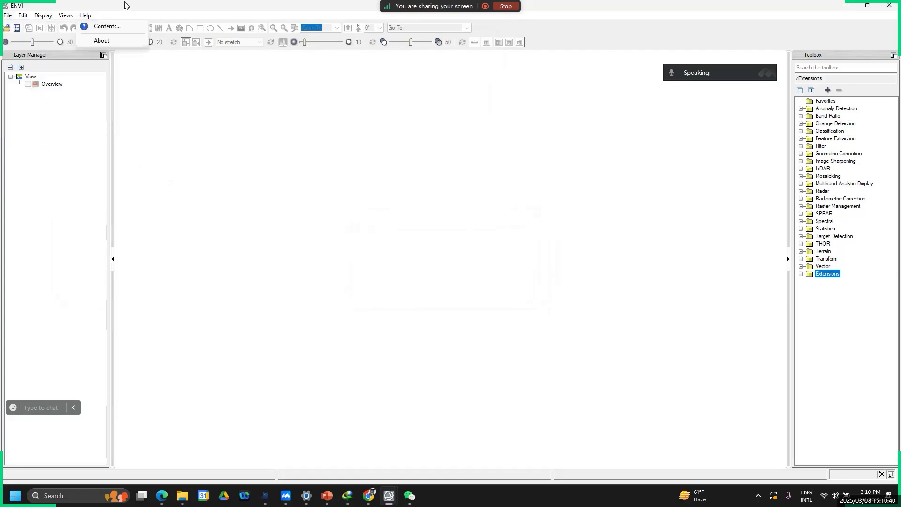
click(6, 28)
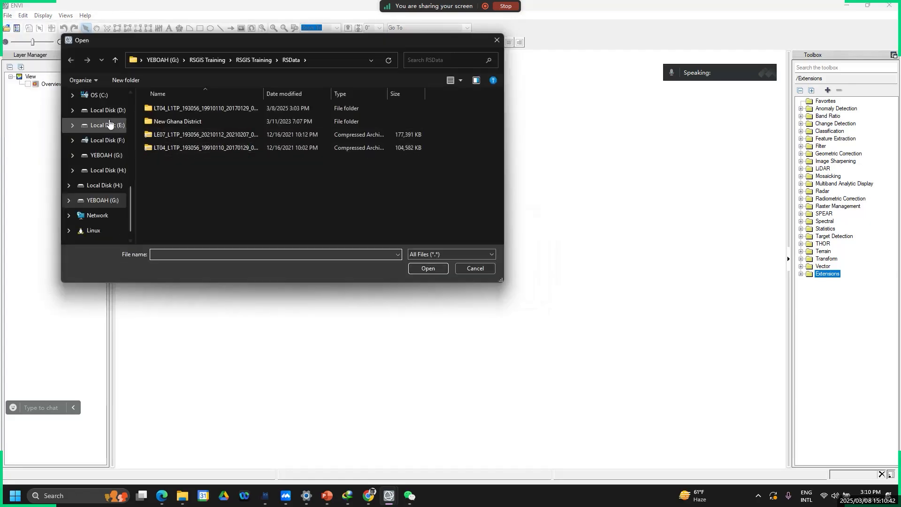
double_click(176, 111)
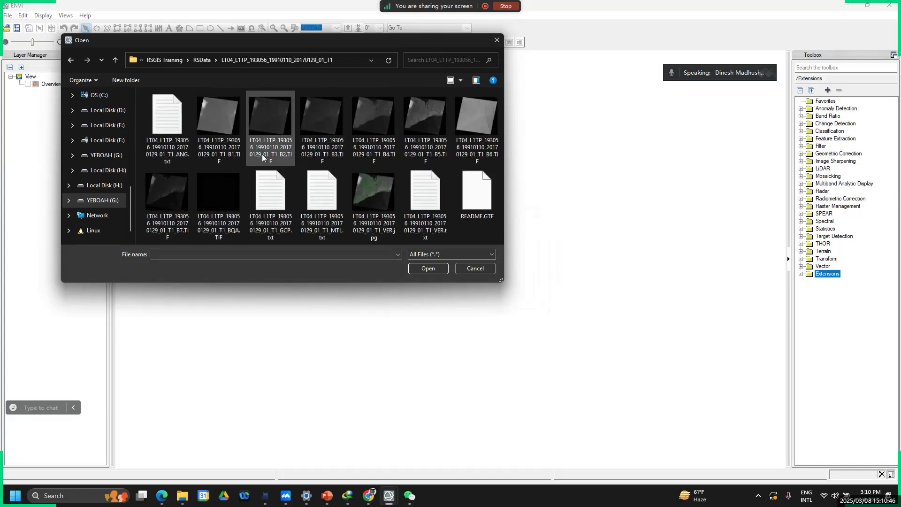
click(269, 126)
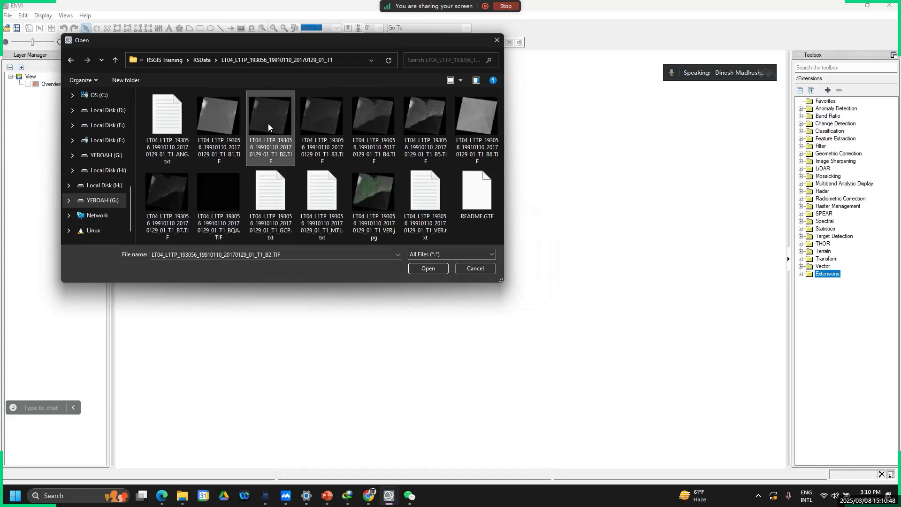
click(497, 41)
Open LT04_L1TP_193056_19910110_20170129_01_T1_B2.TIF from the extracted LT04 folder and fit the whole image in the view.
click(7, 28)
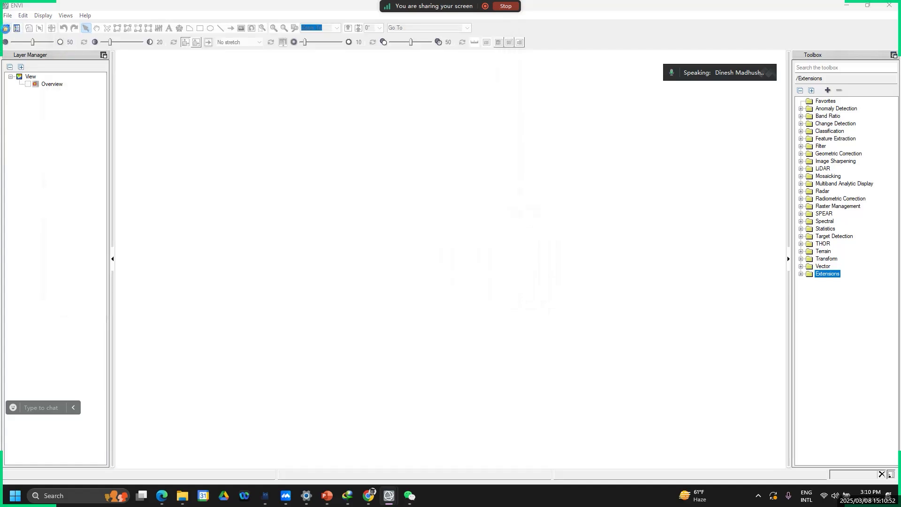
double_click(170, 107)
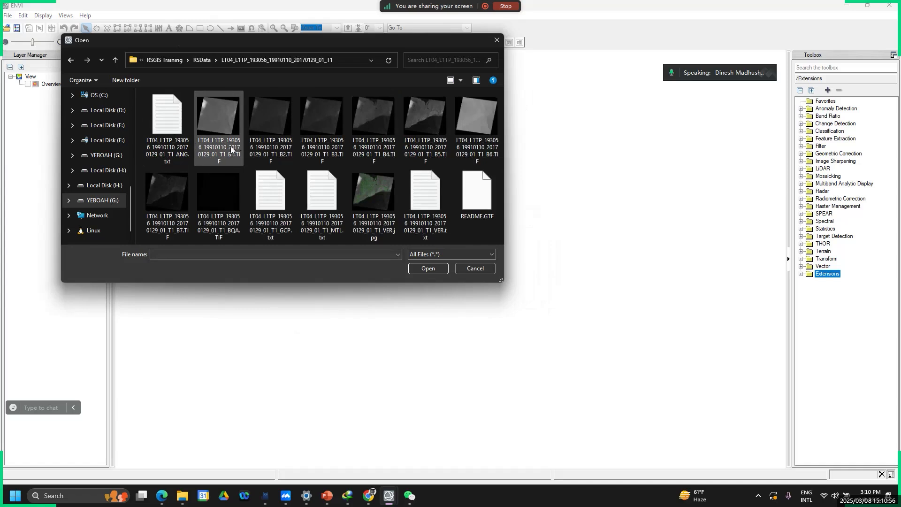
click(274, 134)
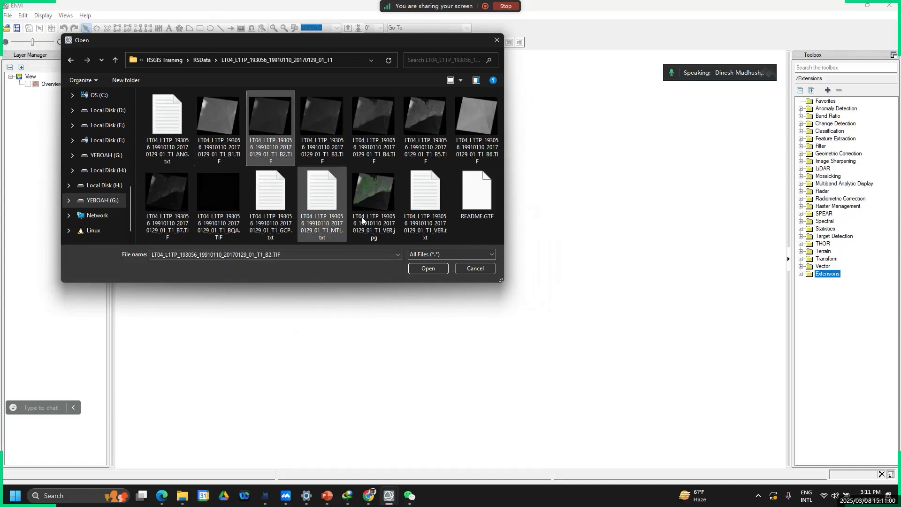
click(424, 270)
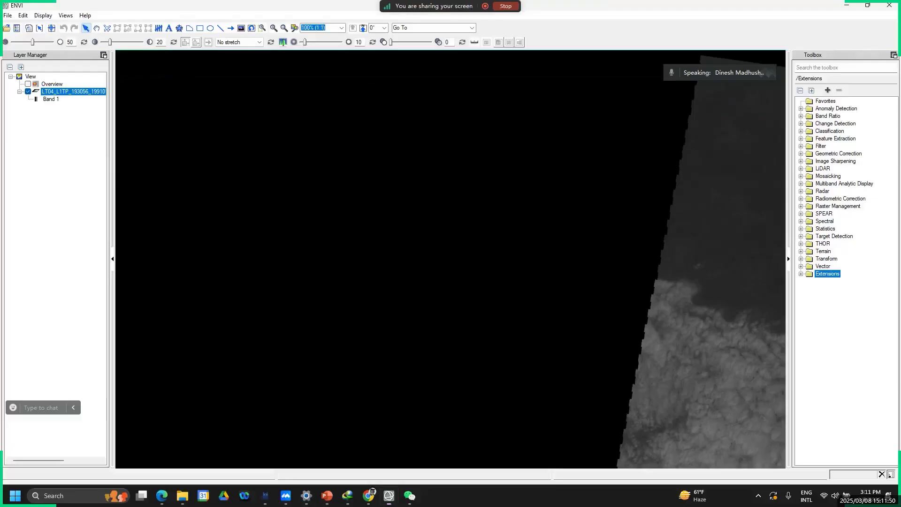
click(294, 27)
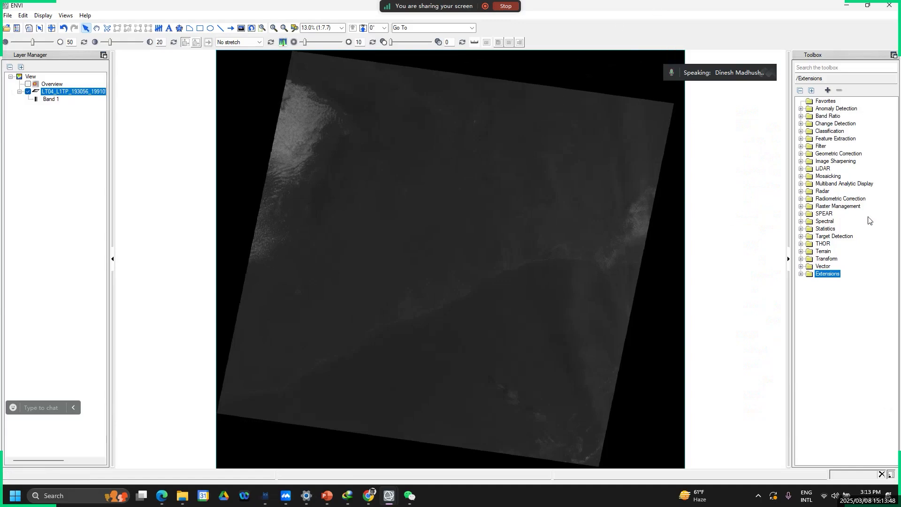
Examine the Radiometric Correction tools in the Toolbox and the input file selection of Calibrate Landsat without running it.
click(801, 199)
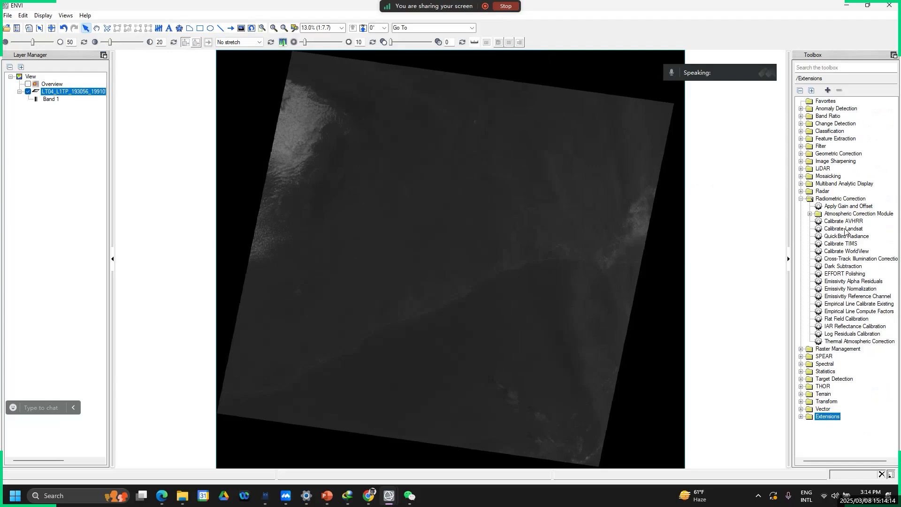
click(842, 228)
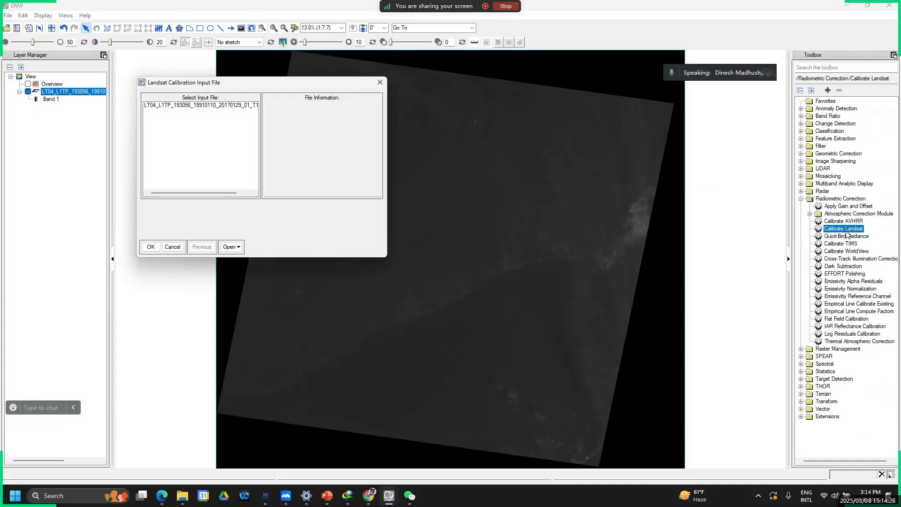
click(380, 83)
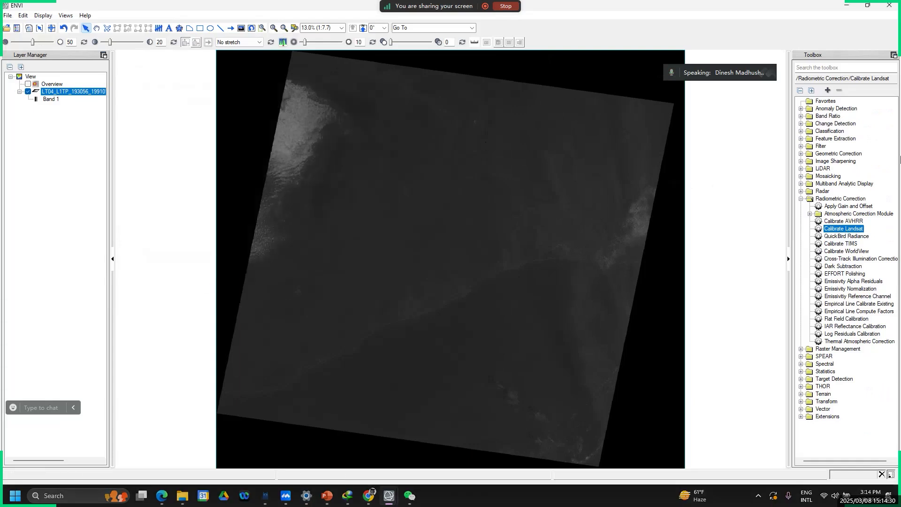
click(800, 199)
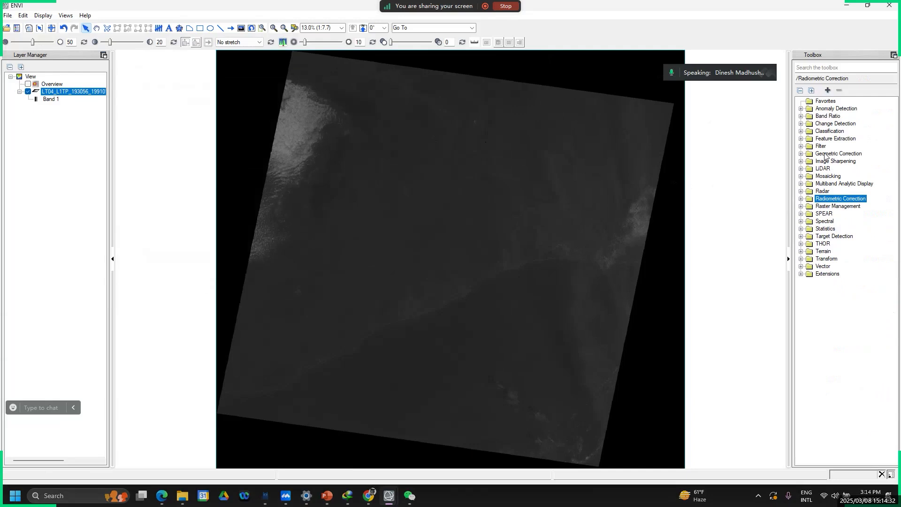
click(801, 199)
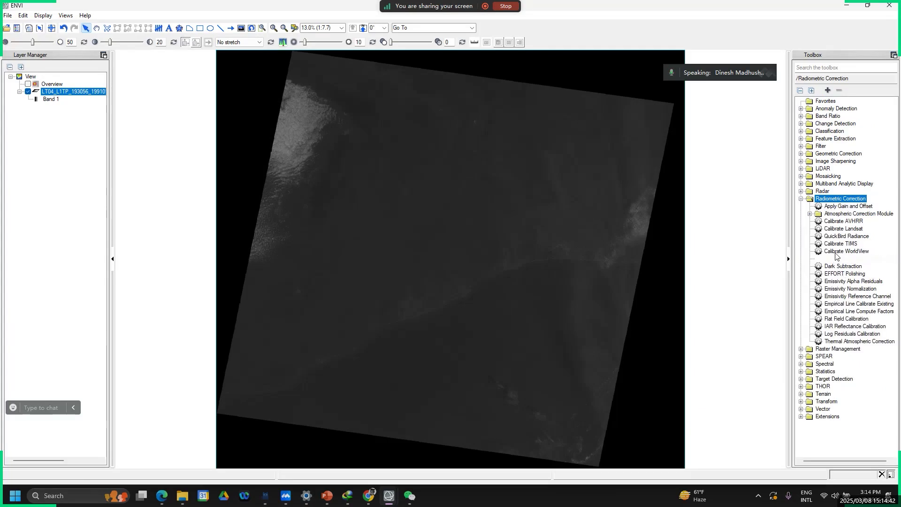
click(839, 229)
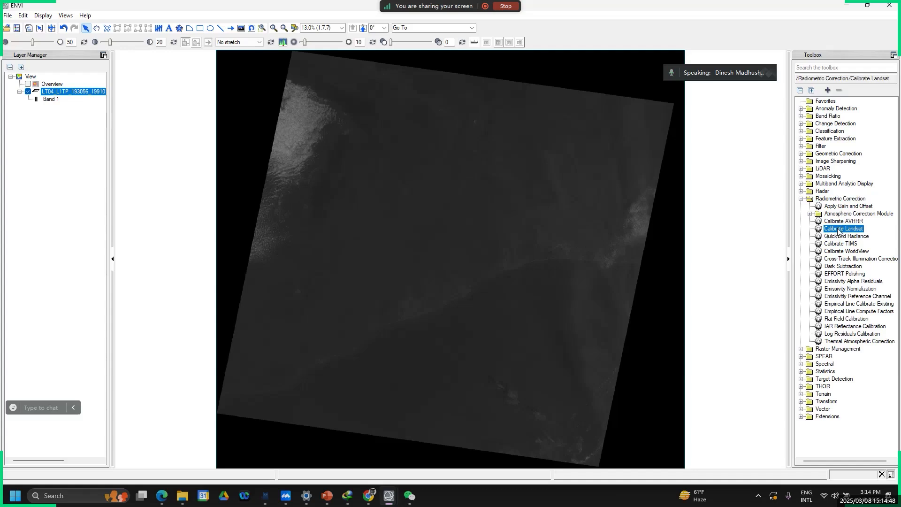
double_click(839, 229)
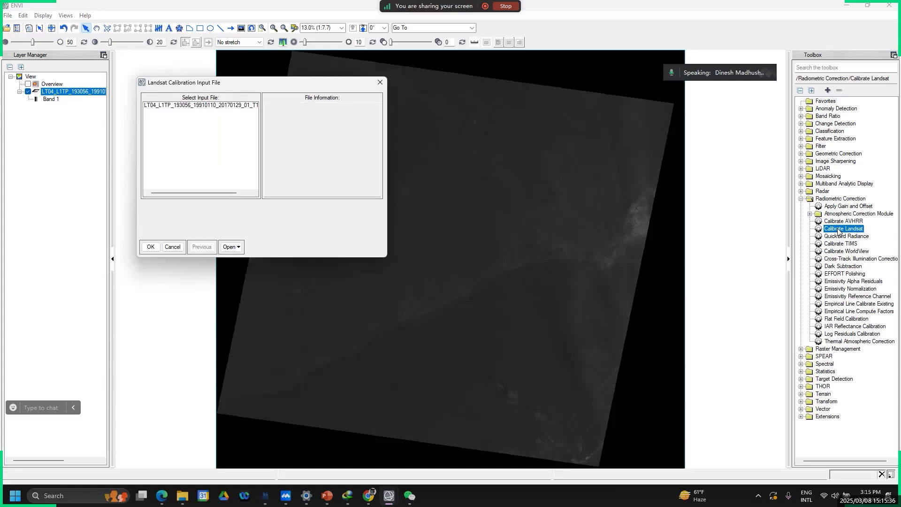
click(379, 84)
click(45, 16)
mouse_move(22, 18)
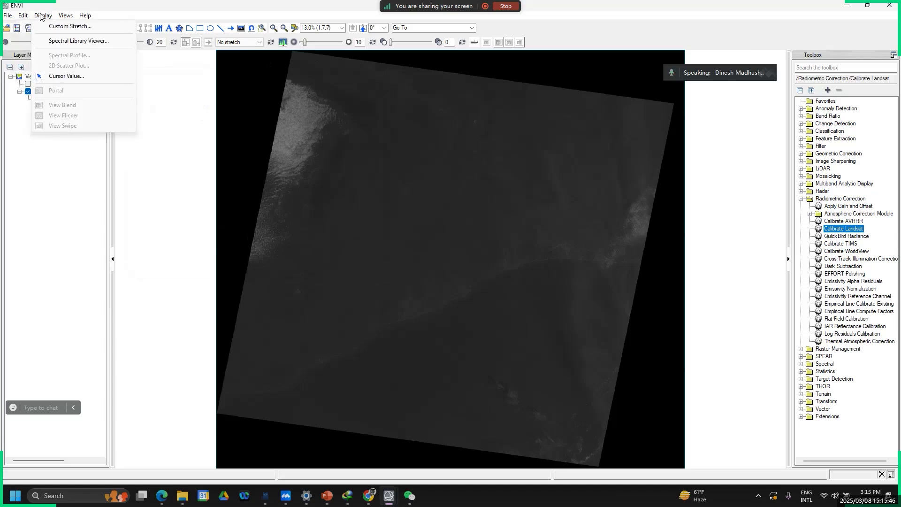
click(70, 17)
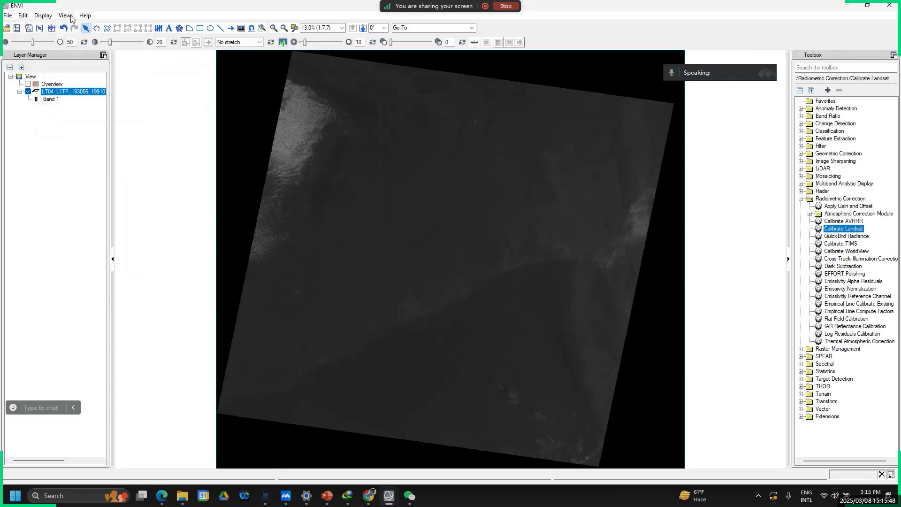
click(67, 17)
click(49, 18)
click(44, 18)
click(23, 16)
click(7, 16)
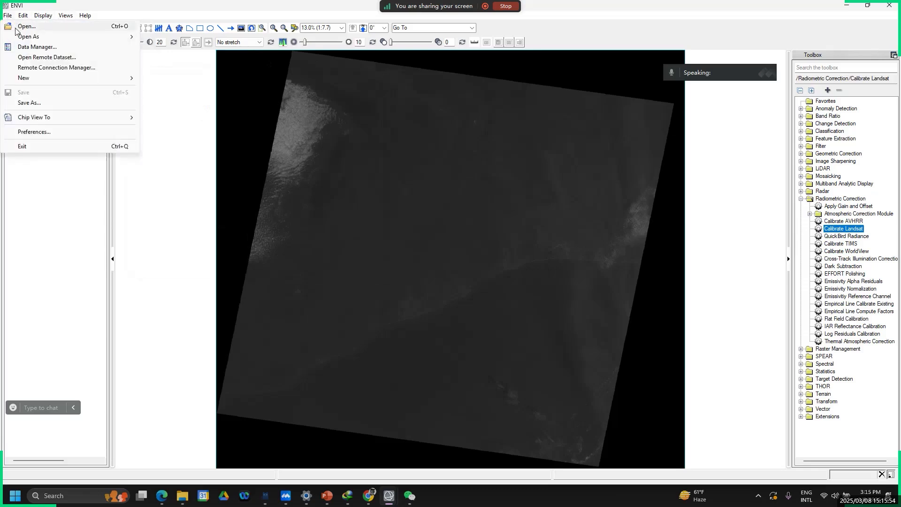
mouse_move(5, 37)
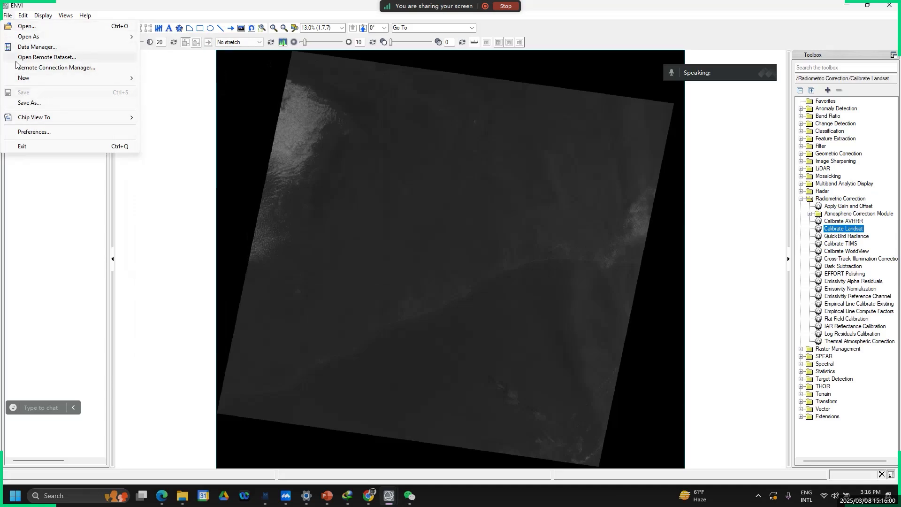
mouse_move(42, 20)
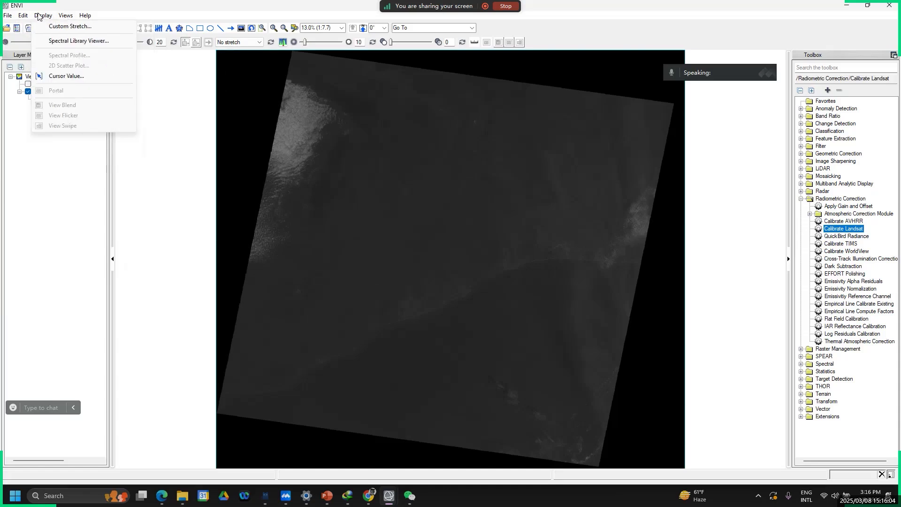
mouse_move(10, 17)
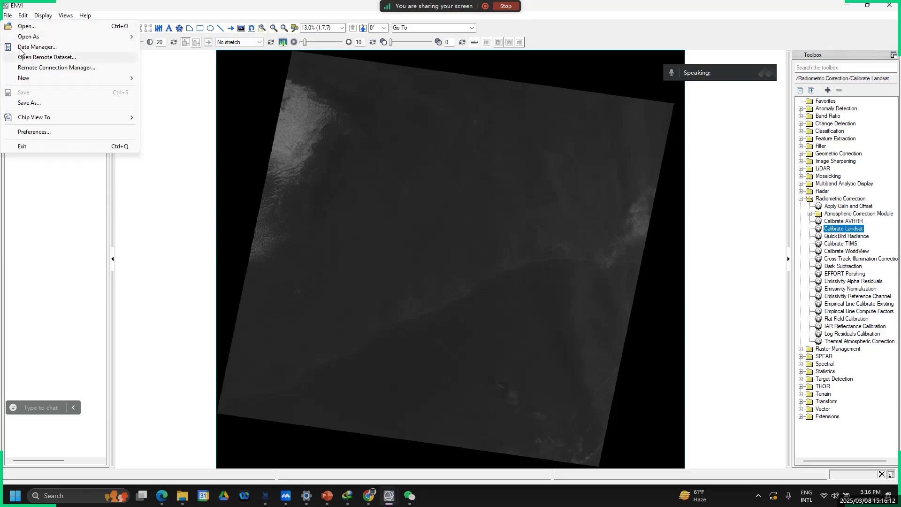
mouse_move(34, 38)
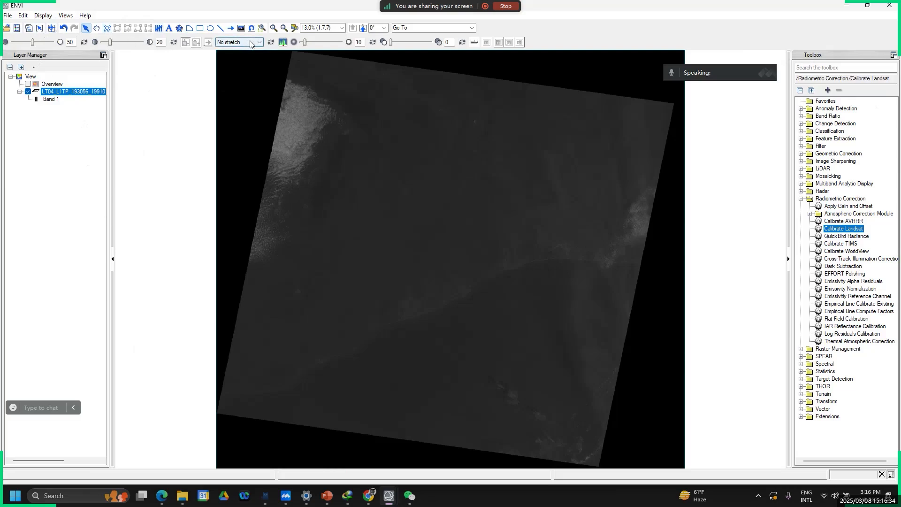
click(8, 16)
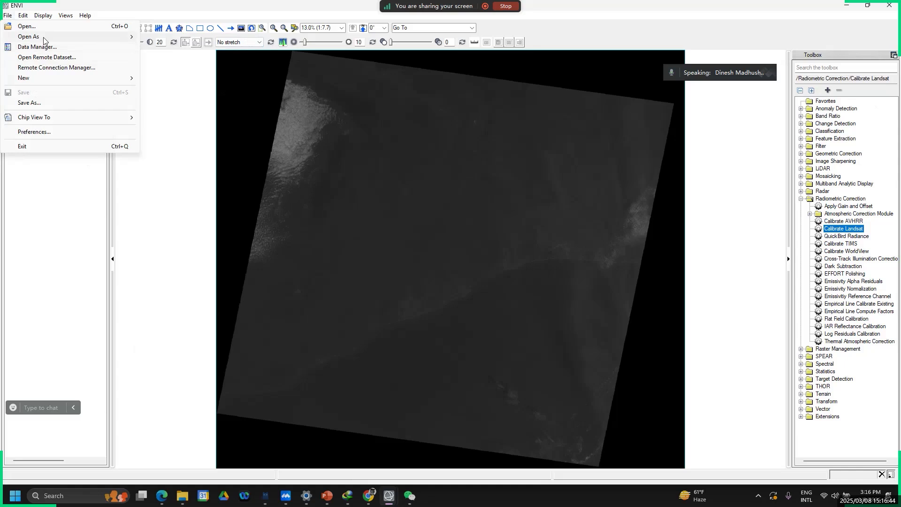
mouse_move(43, 119)
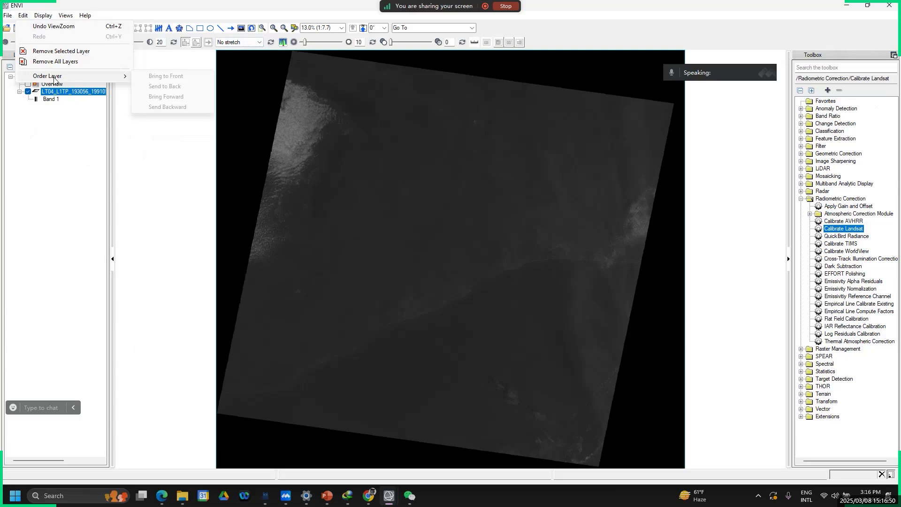
click(41, 18)
click(42, 18)
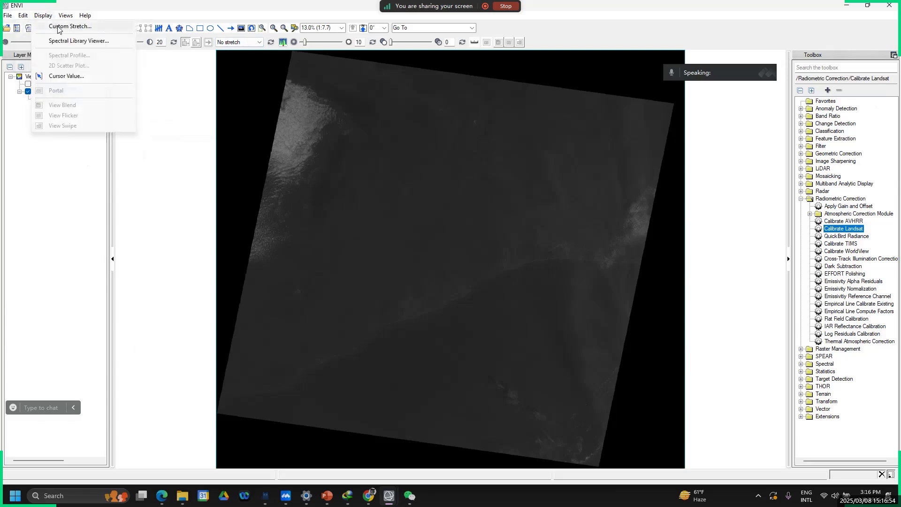
mouse_move(63, 21)
mouse_move(21, 17)
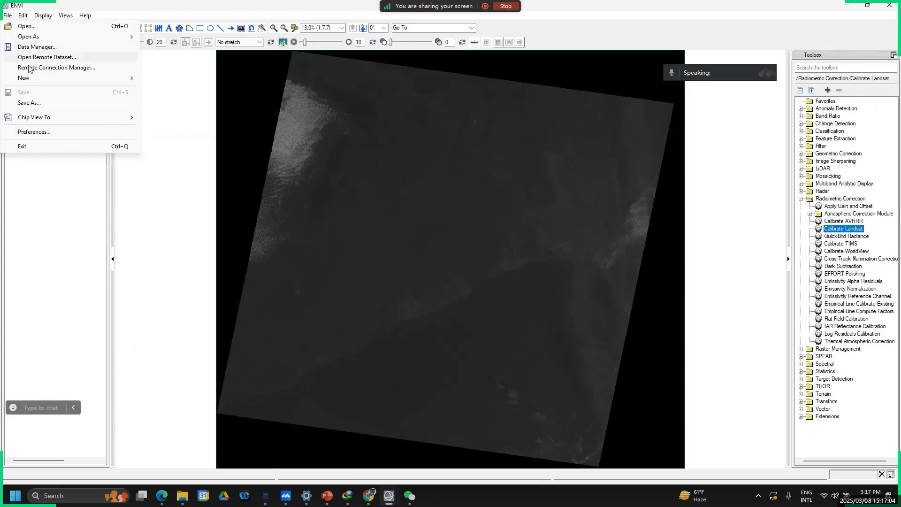
mouse_move(31, 80)
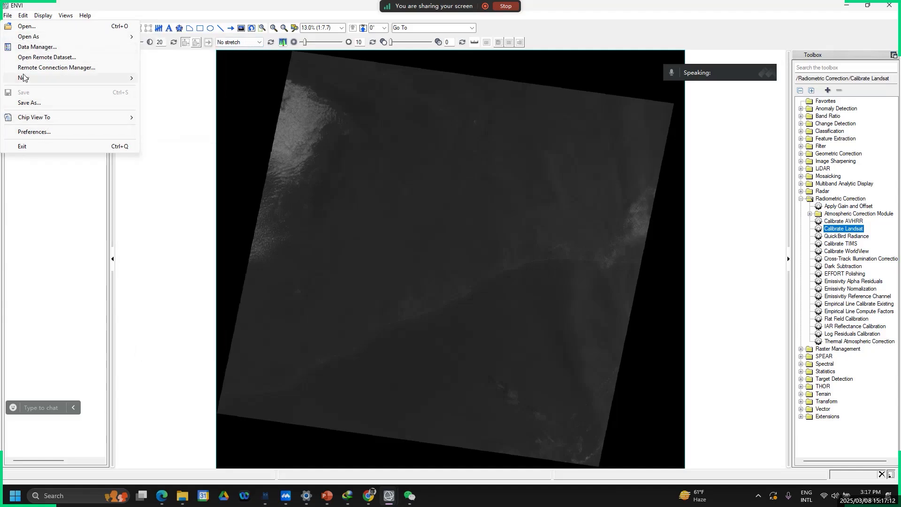
click(24, 18)
click(24, 18)
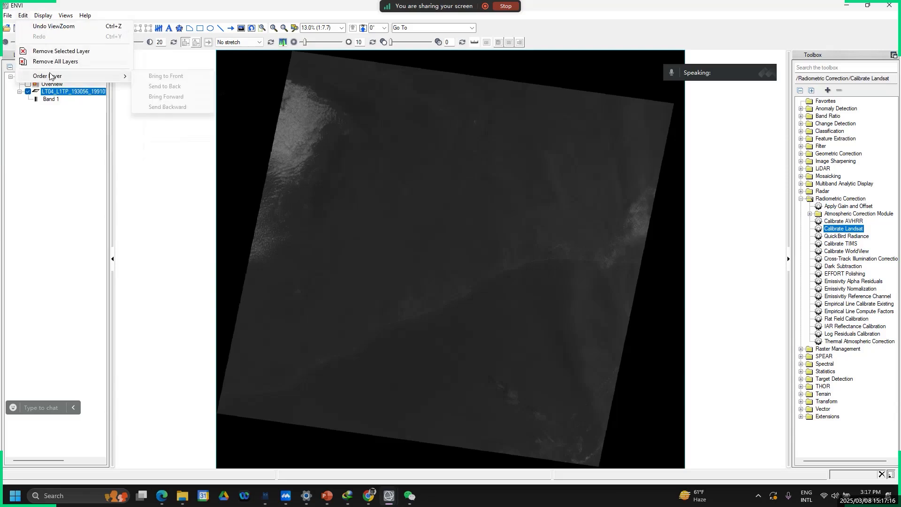
mouse_move(43, 16)
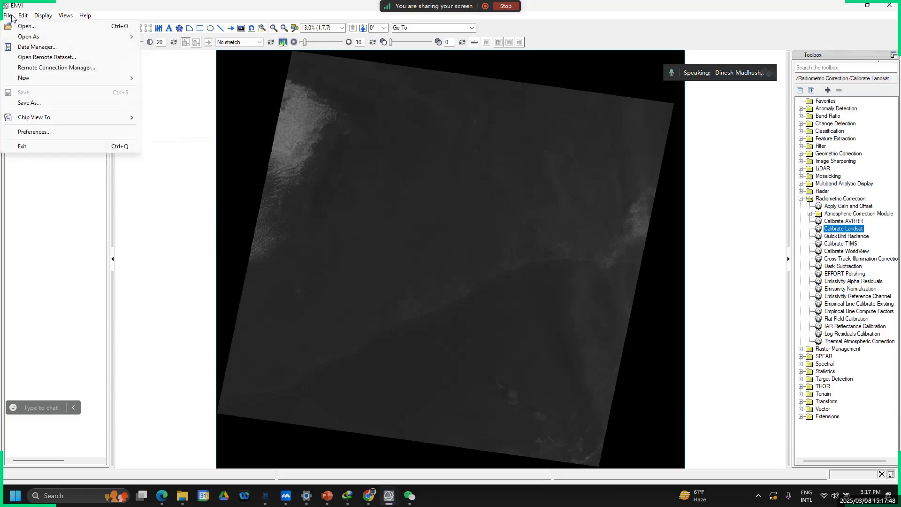
mouse_move(13, 16)
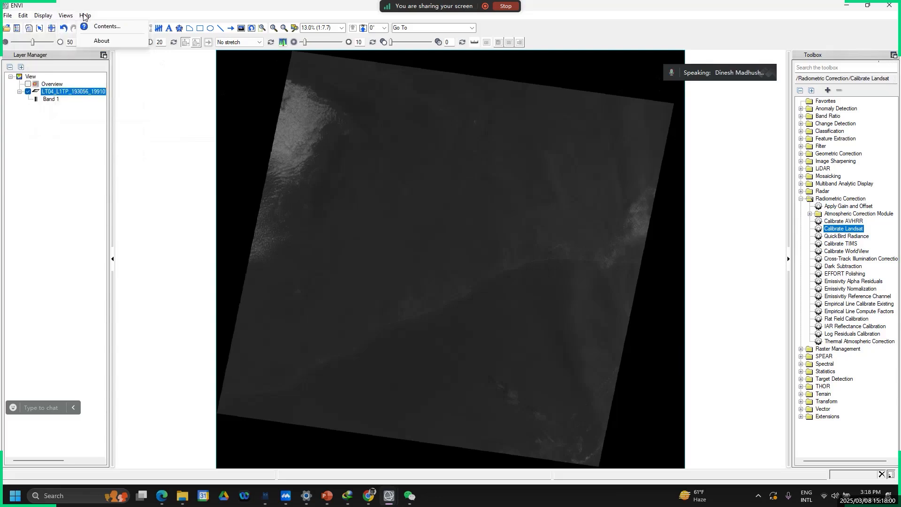
click(7, 18)
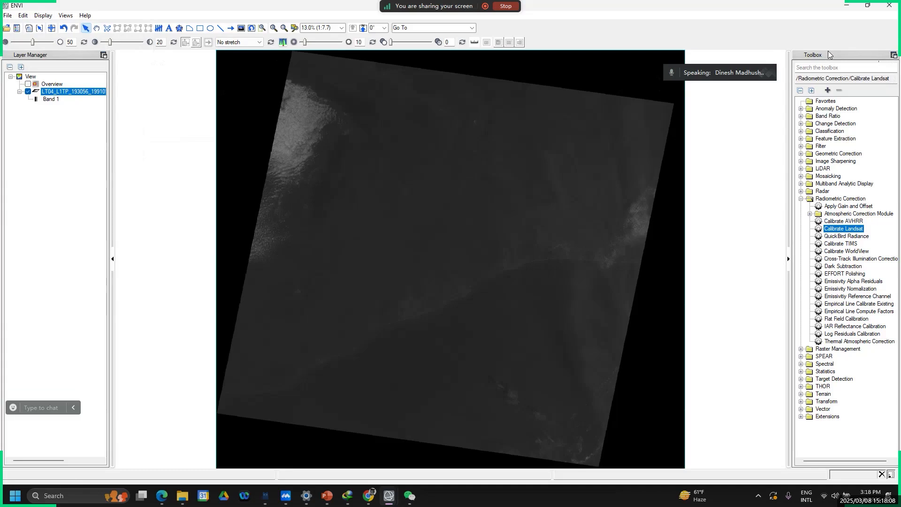
Collapse the Toolbox to widen the image view and restore it, two times in a row.
click(789, 259)
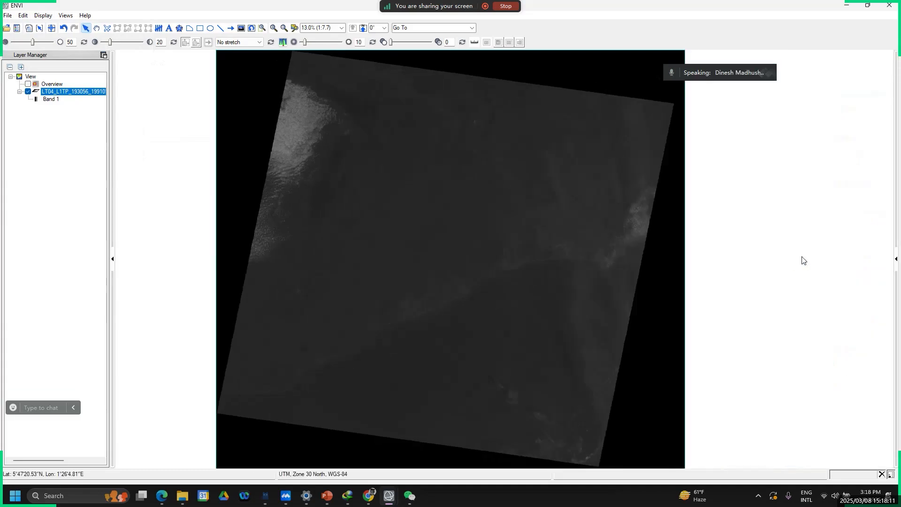
click(896, 259)
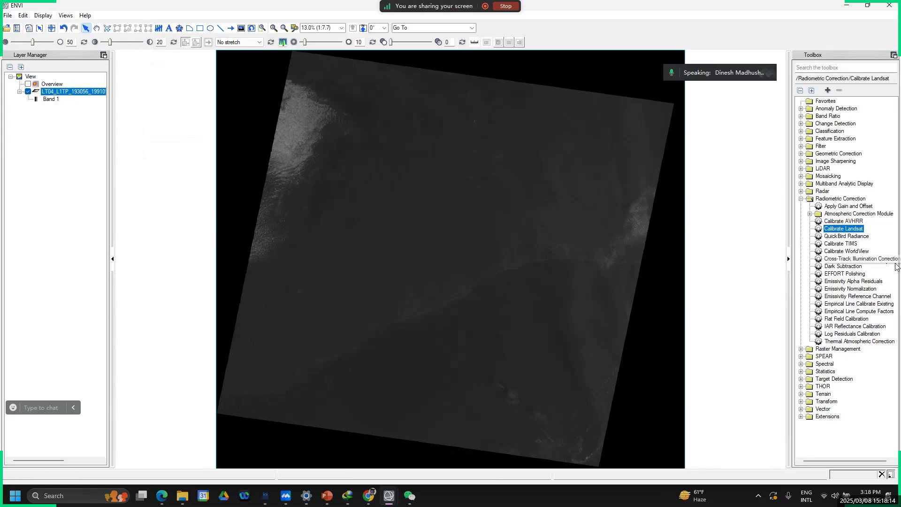
click(788, 259)
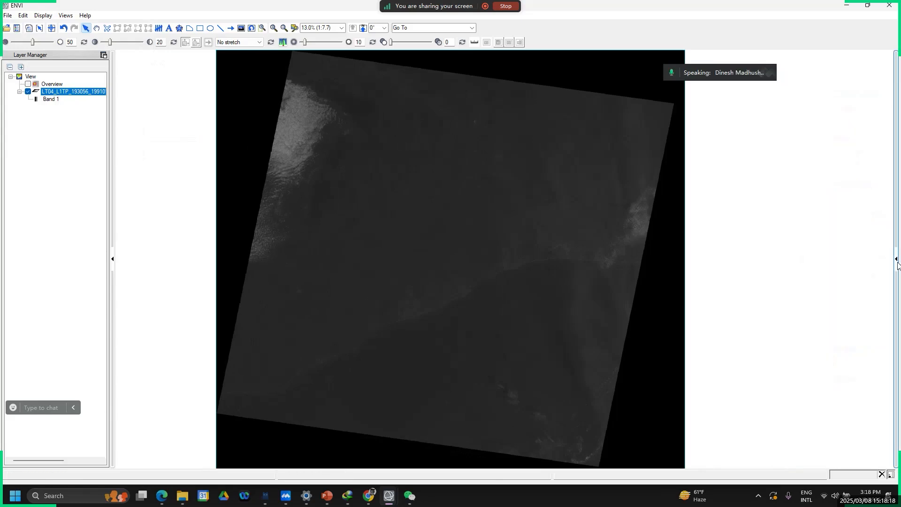
click(896, 264)
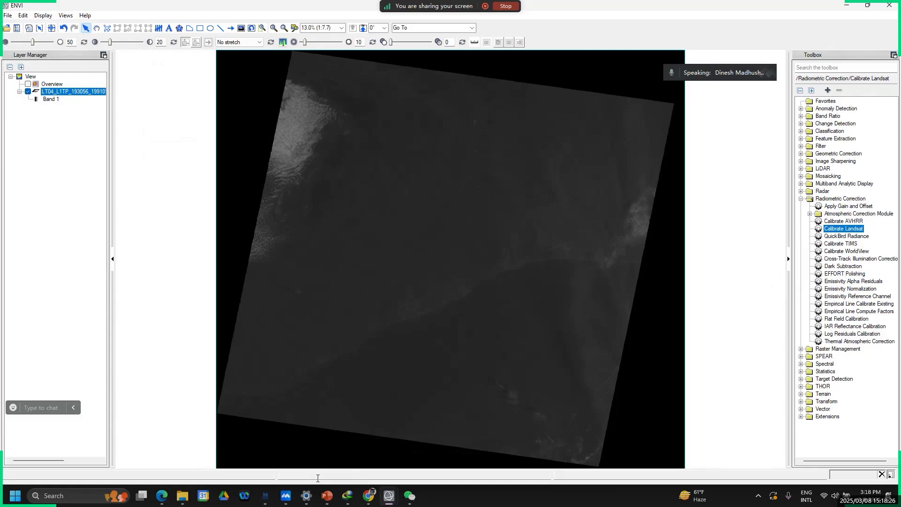
Start Calibrate Landsat with the loaded LT04_L1TP_193056_19910110 band image as full-scene input and open its calibration settings.
double_click(833, 228)
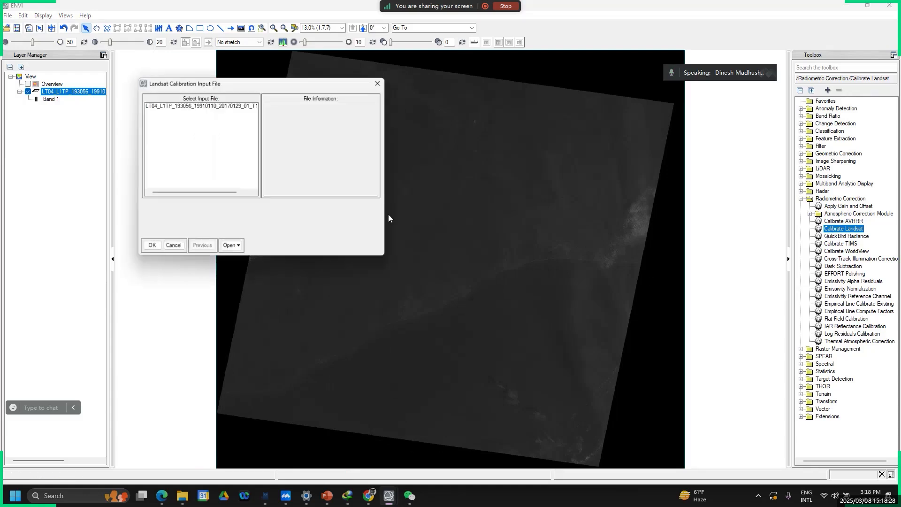
click(185, 105)
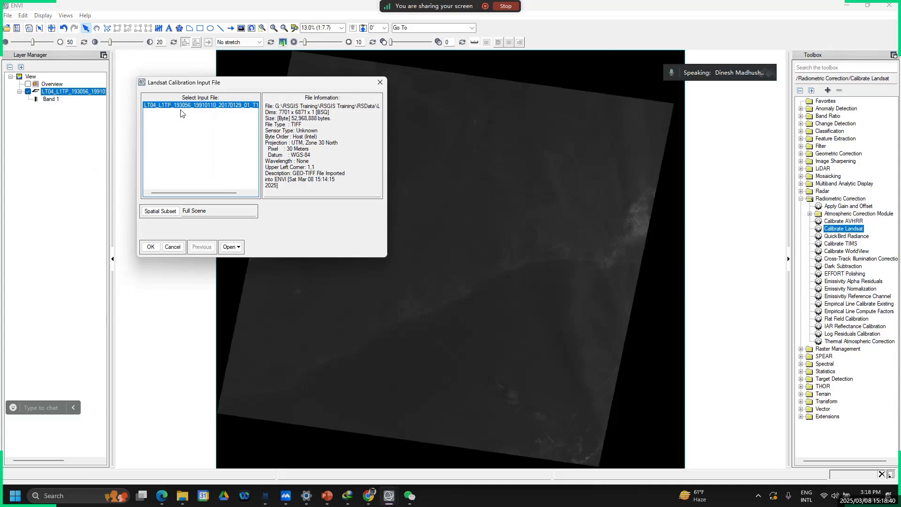
click(151, 247)
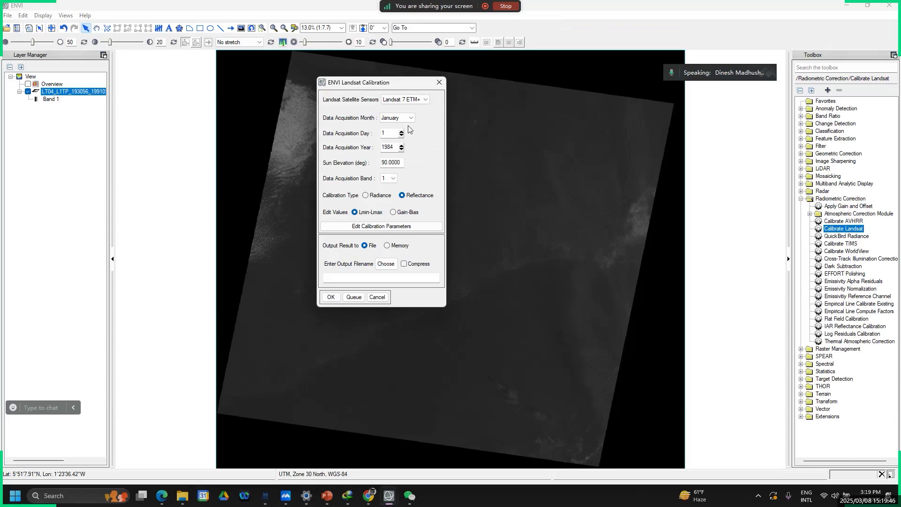
In File Explorer, open LT04_L1TP_193056_19910110_20170129_01_T1_MTL.txt in Word just this once.
click(183, 496)
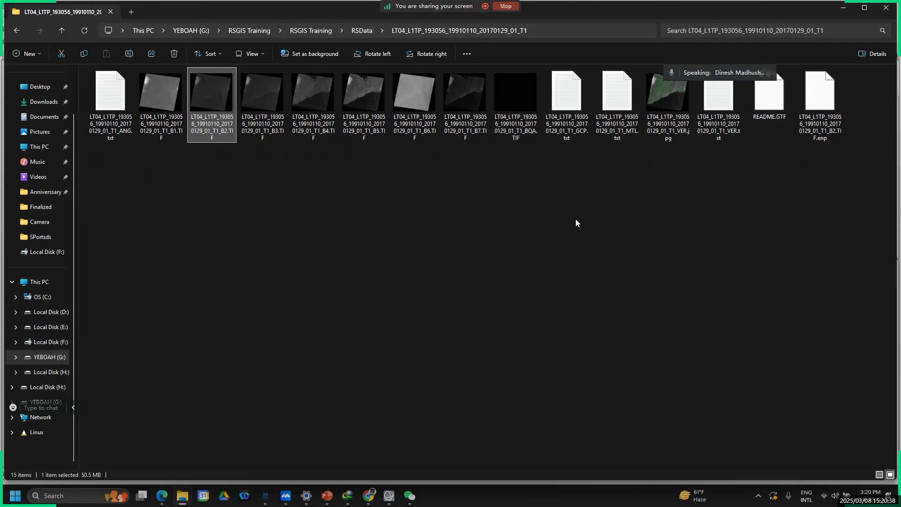
right_click(603, 104)
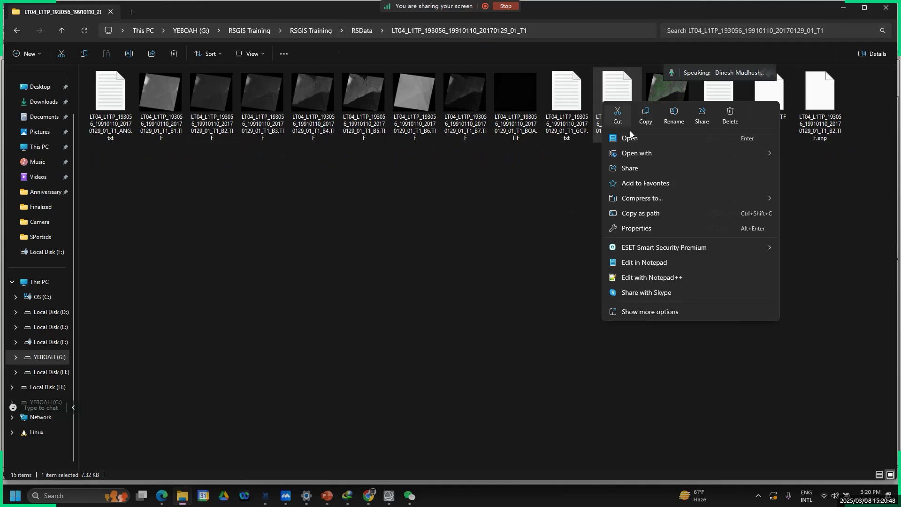
mouse_move(649, 154)
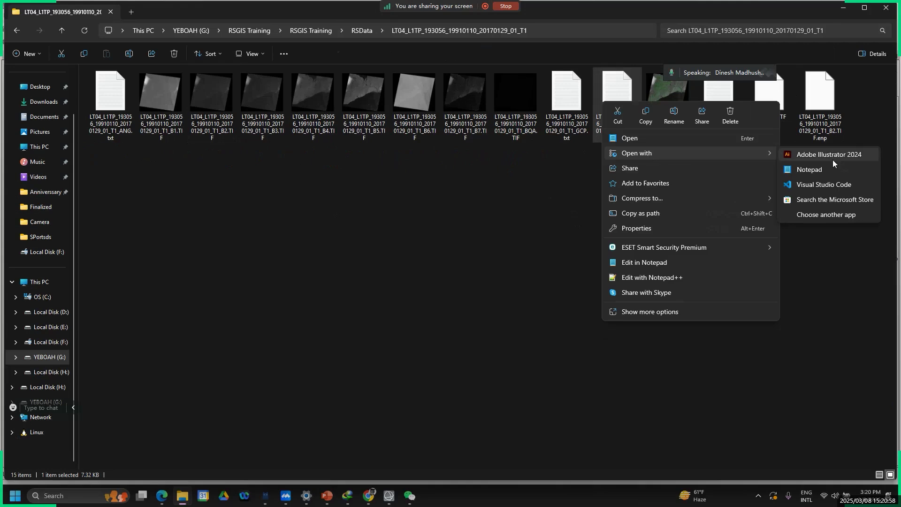
click(826, 215)
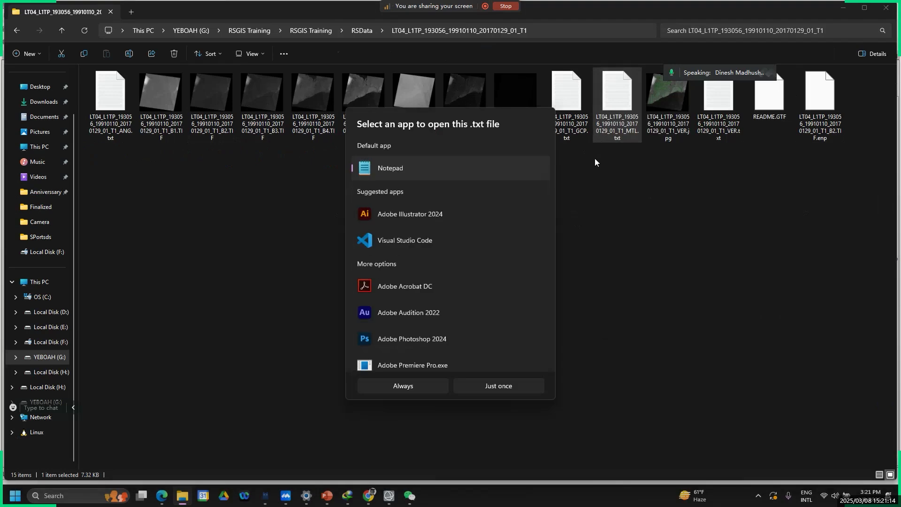
scroll(359, 308, down, 4)
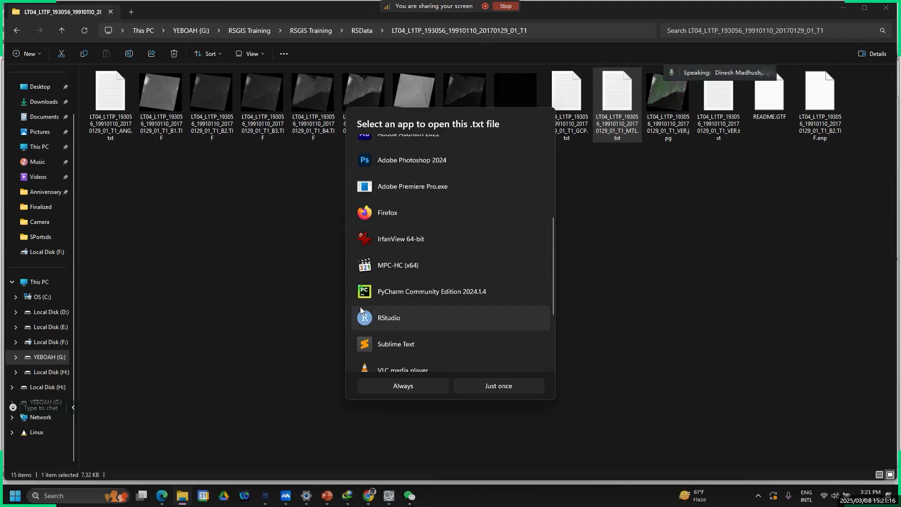
scroll(384, 345, down, 5)
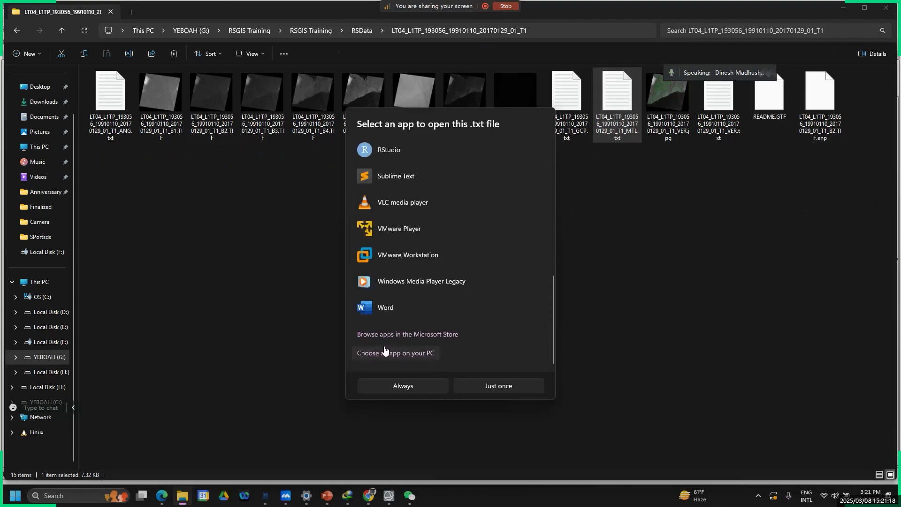
scroll(371, 313, up, 4)
scroll(371, 316, up, 5)
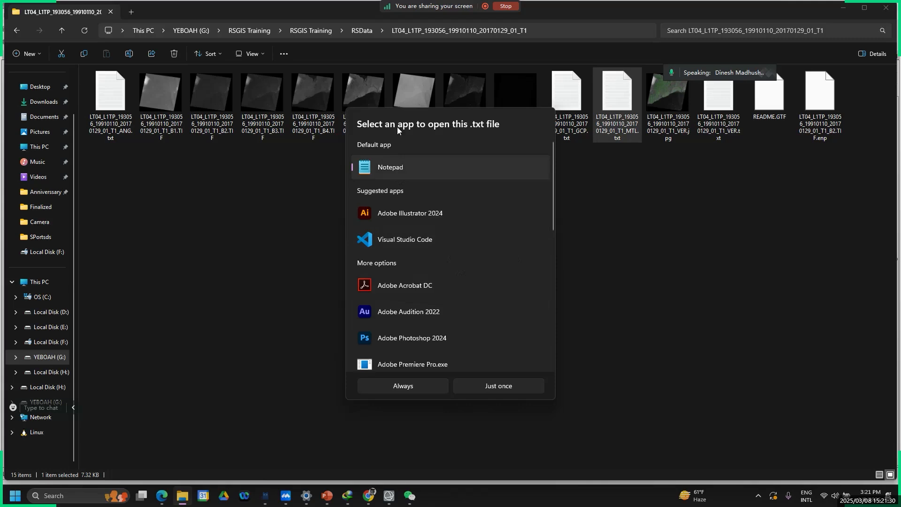
scroll(394, 316, down, 6)
click(393, 306)
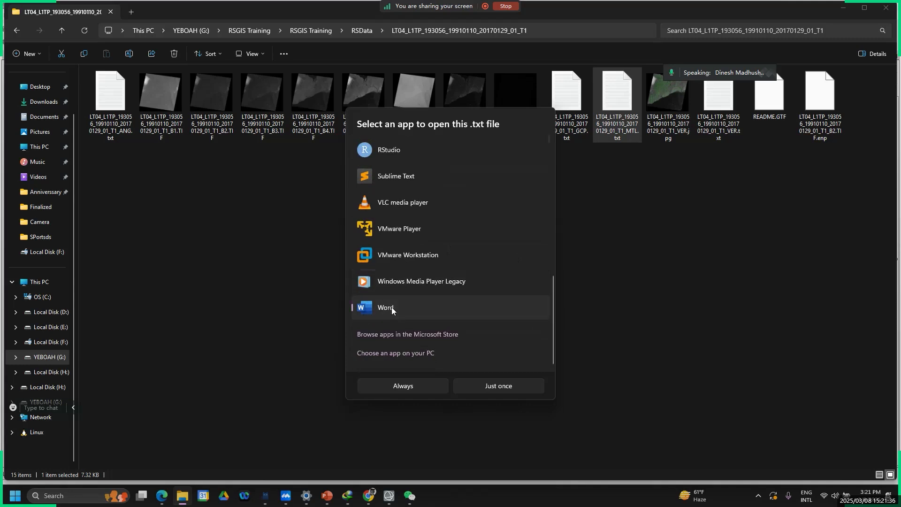
click(490, 388)
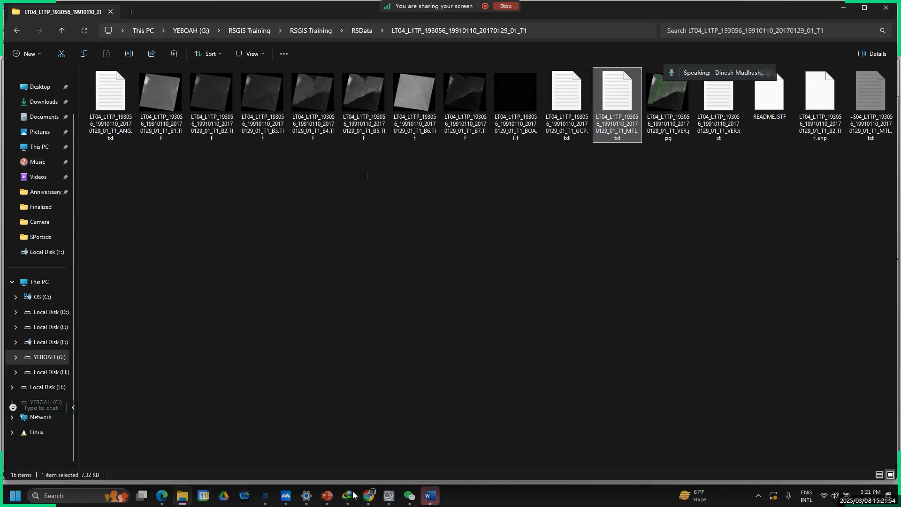
Bring the Word window containing the MTL metadata document to the front.
mouse_move(427, 500)
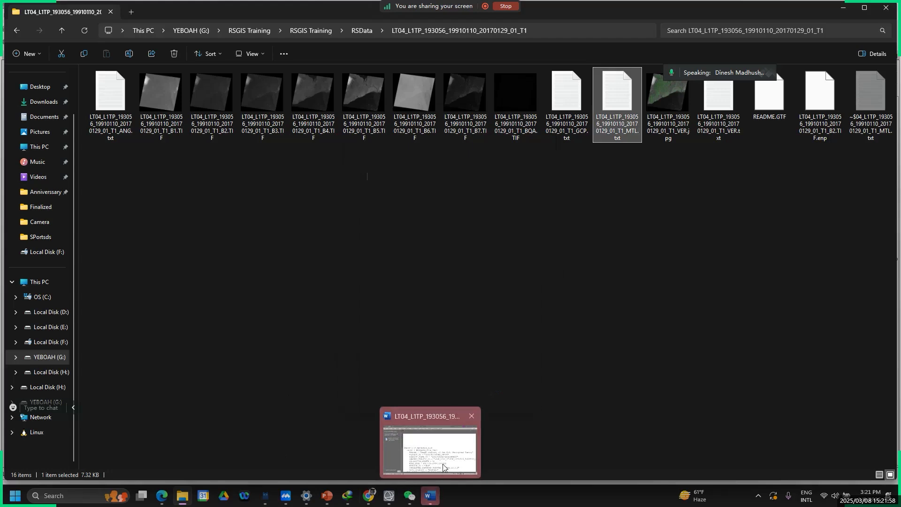
click(470, 416)
click(725, 93)
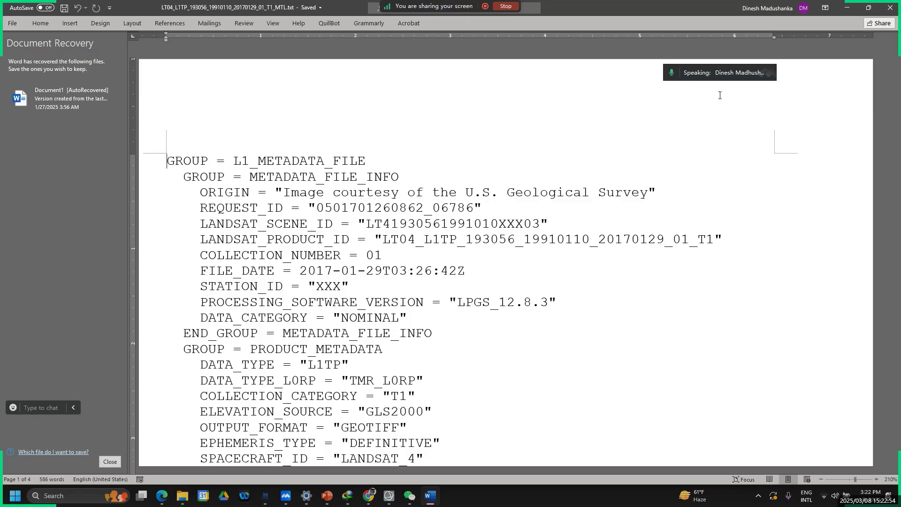
Switch to ENVI and set the Landsat Calibration satellite sensor to Landsat 4 TM.
mouse_move(388, 496)
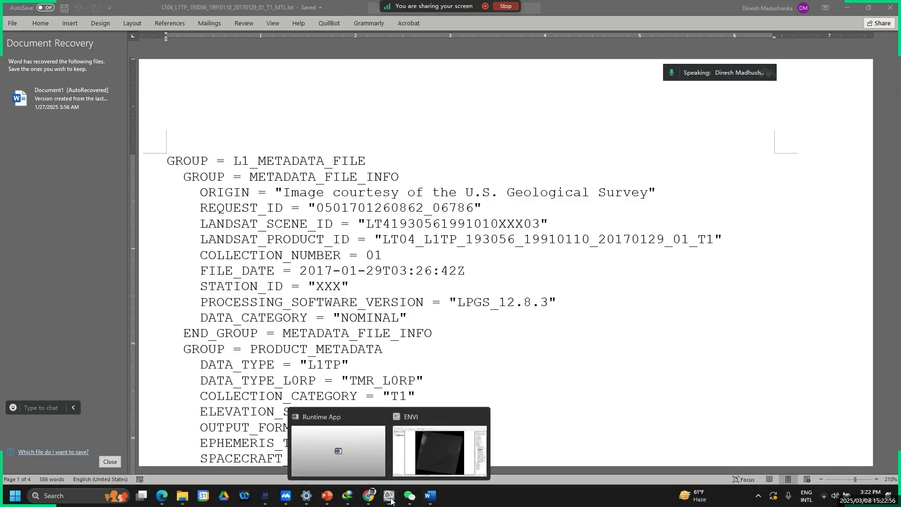
click(422, 453)
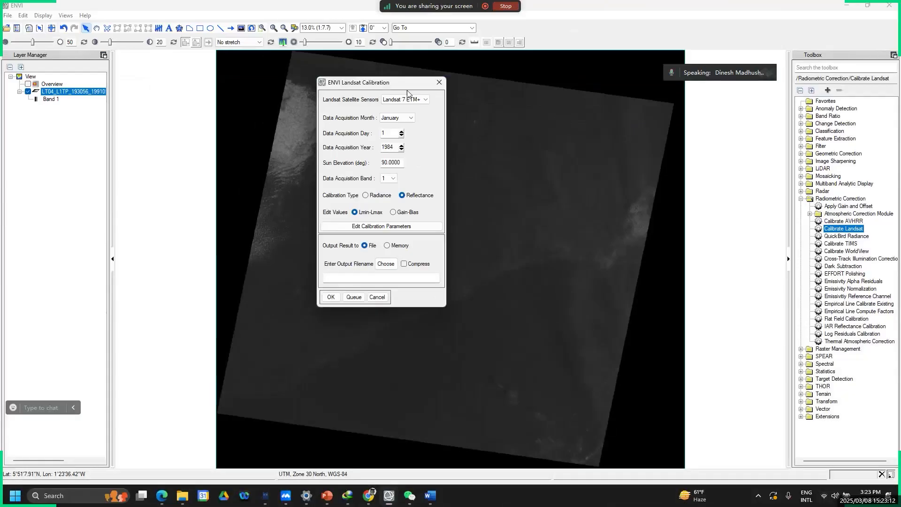
click(469, 164)
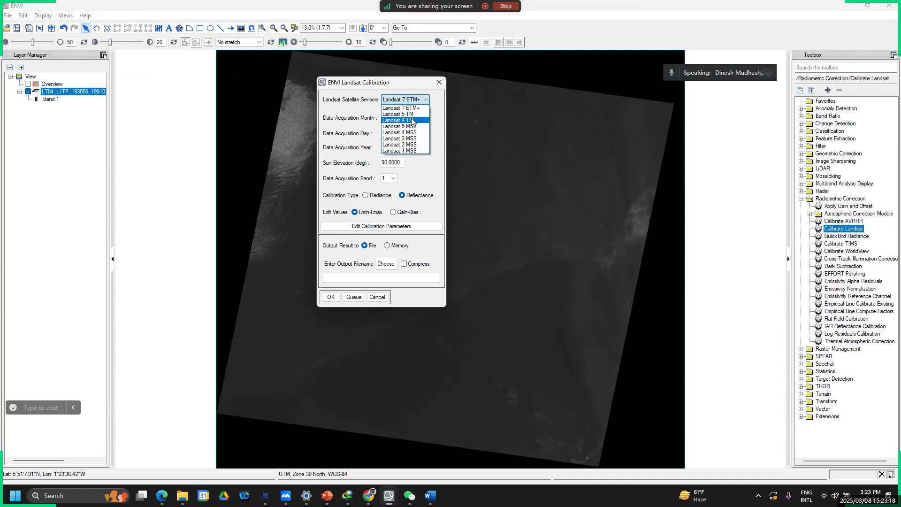
click(412, 121)
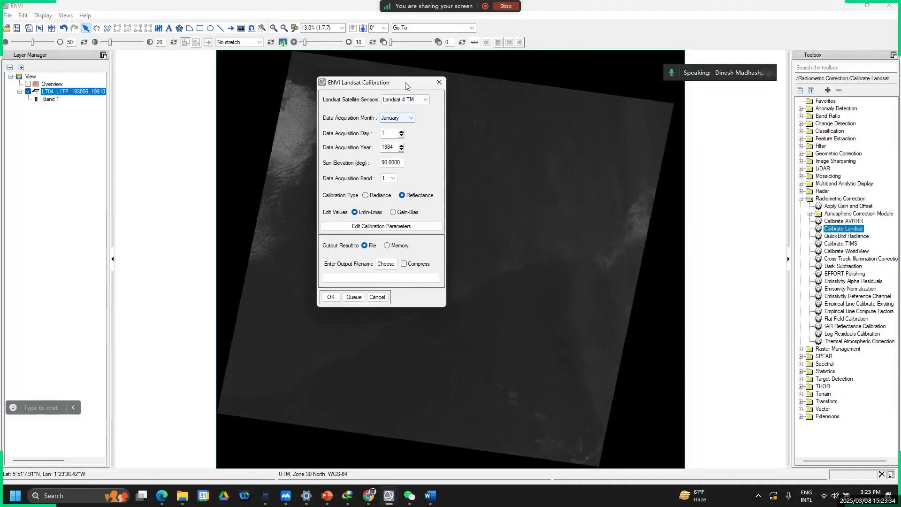
Review the satellite sensor choices for the calibration and leave Landsat 4 TM selected.
click(397, 80)
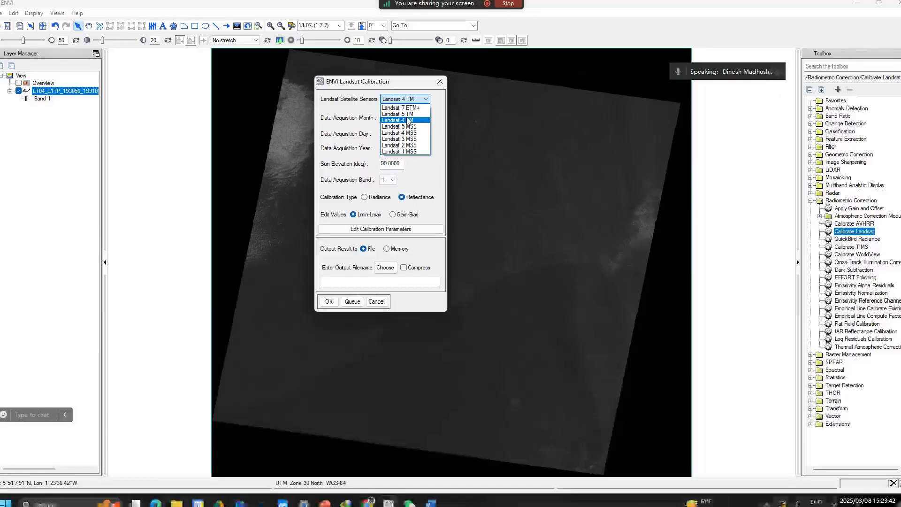
click(419, 122)
click(409, 81)
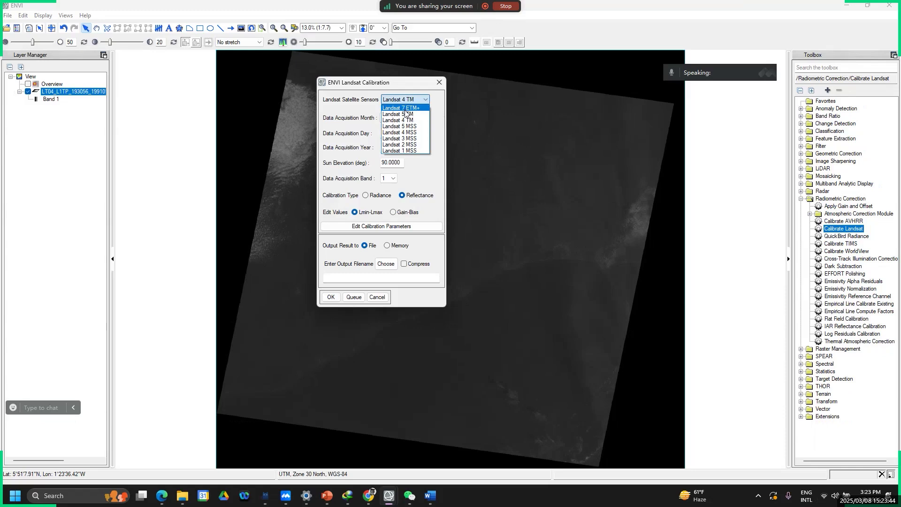
click(398, 114)
click(405, 99)
click(403, 117)
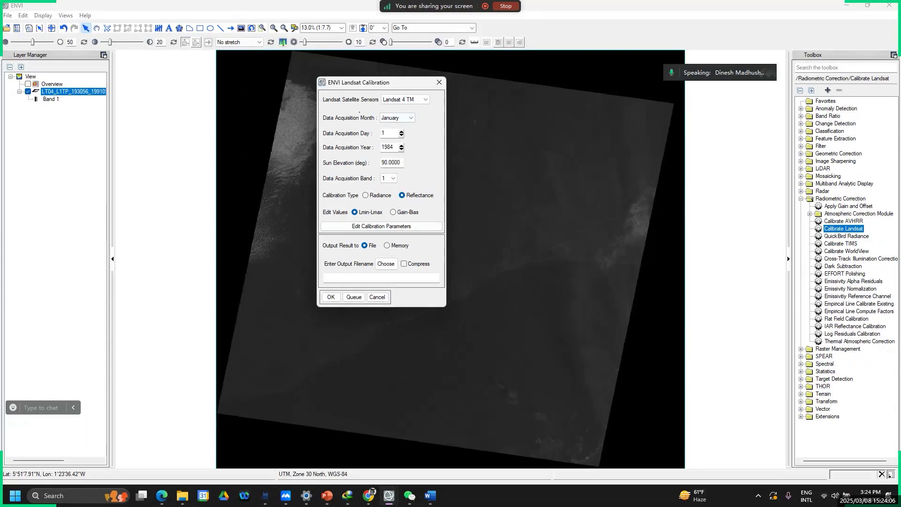
Switch to Word, search the MTL metadata for "date" and locate the DATE_ACQUIRED entry.
click(430, 495)
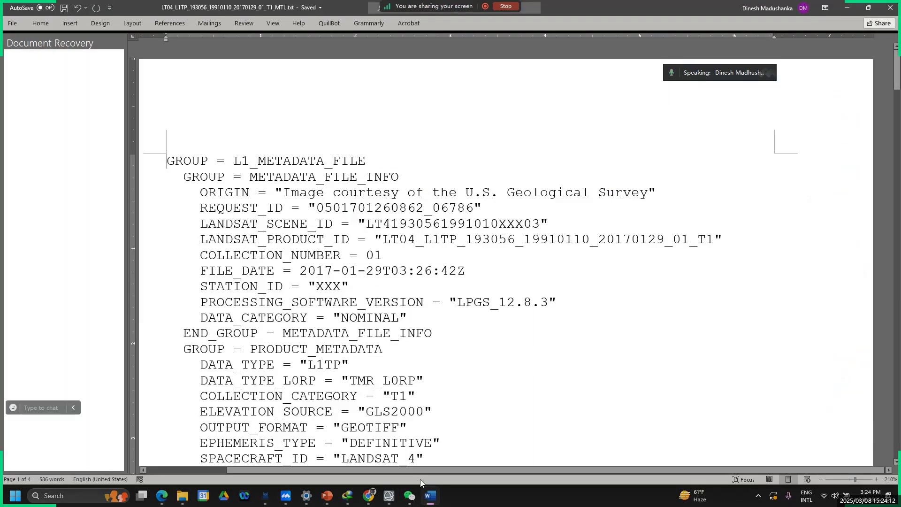
key(ctrl+f)
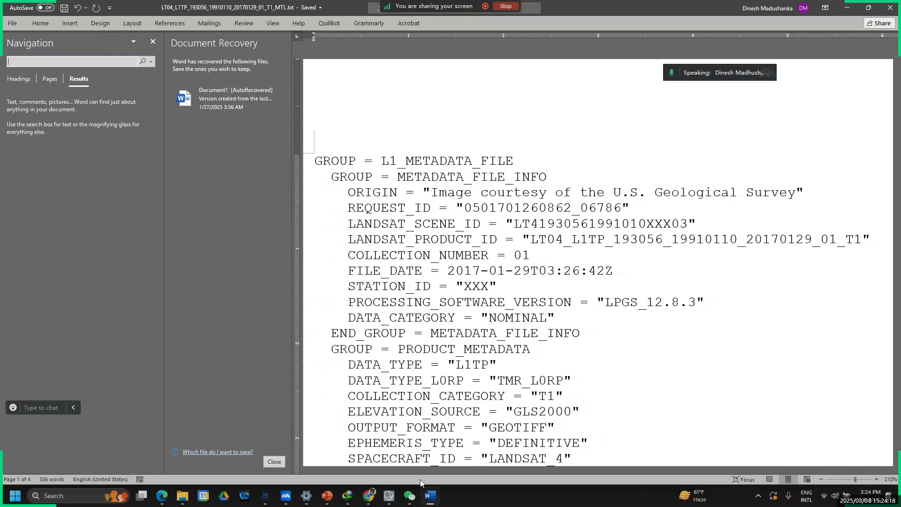
text(date)
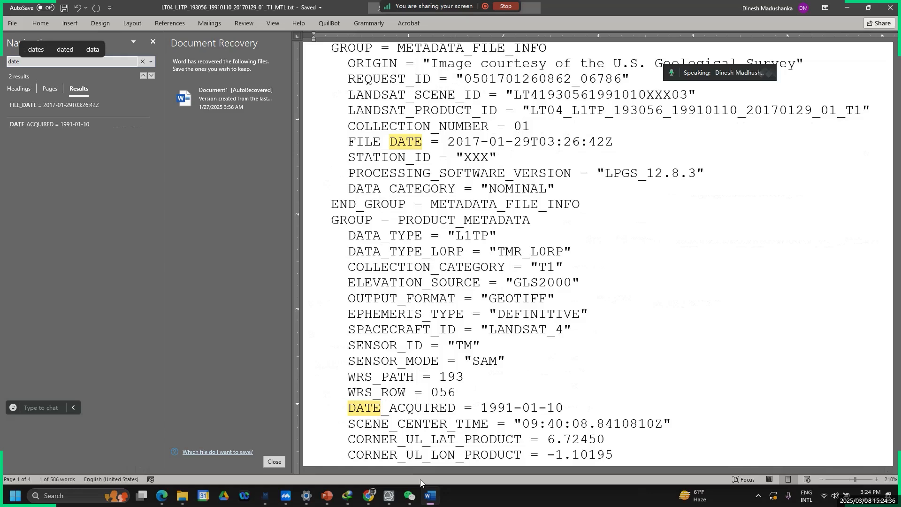
click(143, 62)
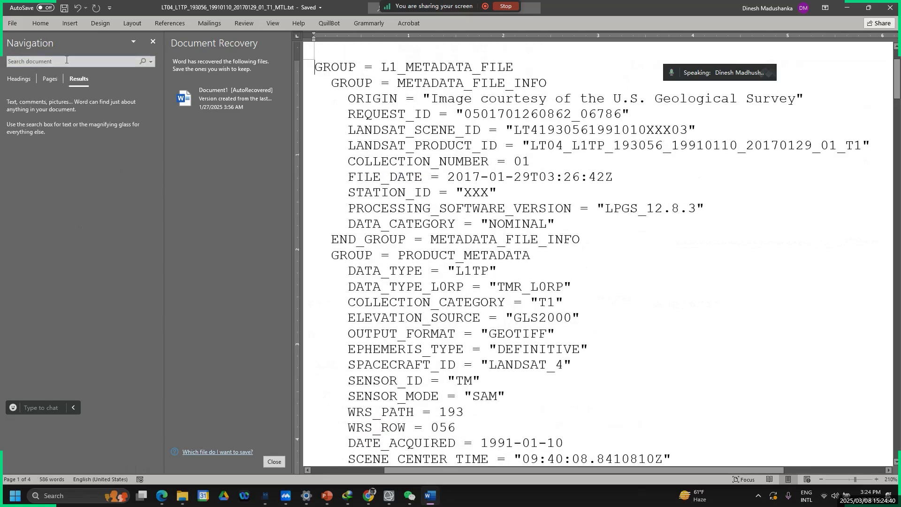
click(67, 60)
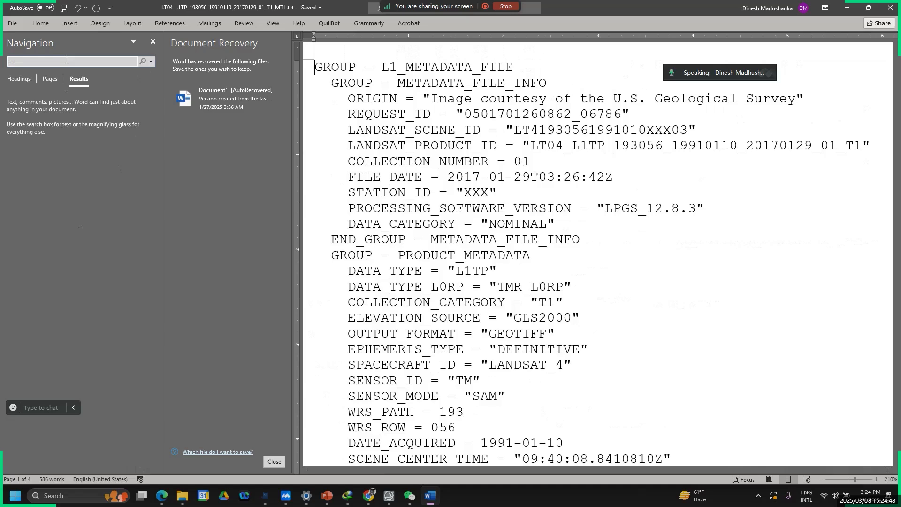
text(date)
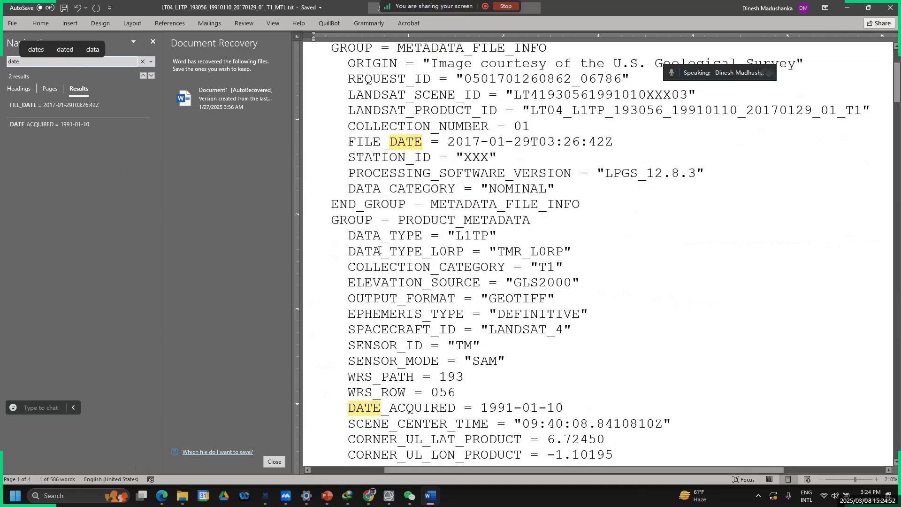
scroll(428, 275, down, 5)
scroll(397, 224, up, 5)
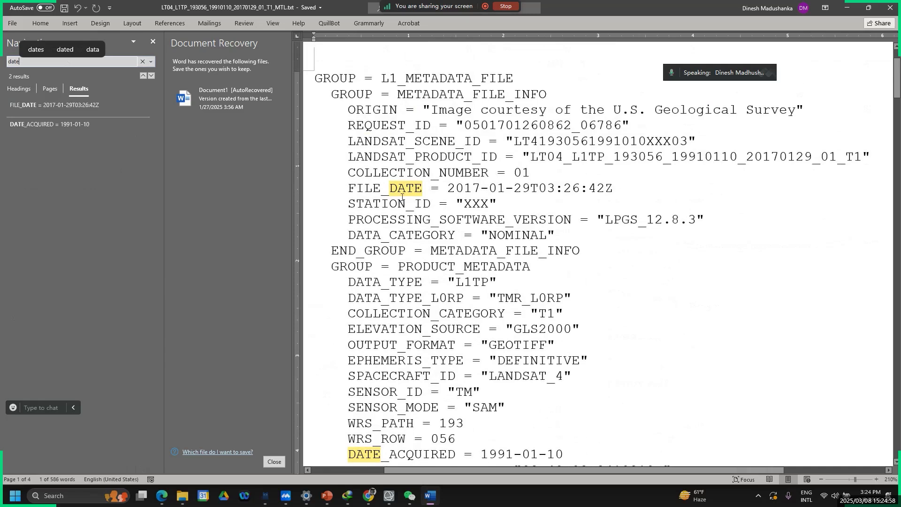
scroll(405, 195, down, 5)
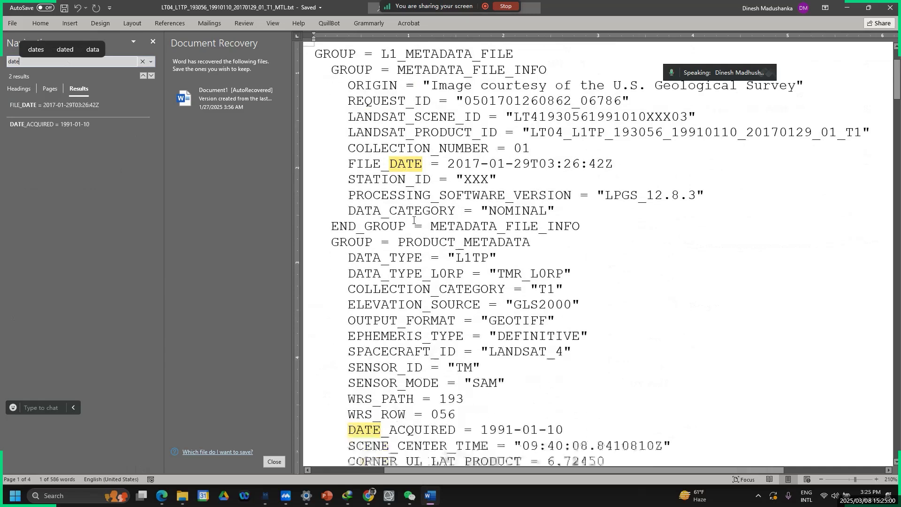
scroll(418, 227, down, 2)
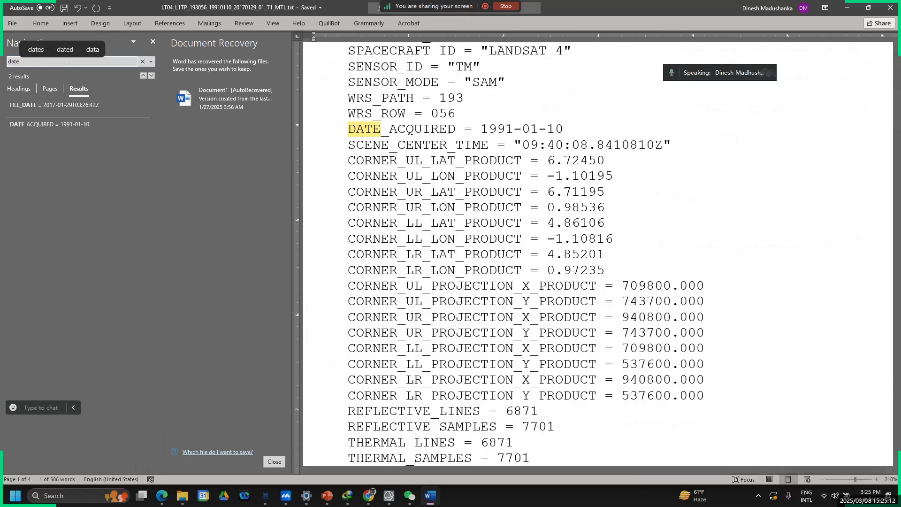
Close Word, discarding its recovered files, and reopen the scene's MTL text file in Word from File Explorer.
click(889, 10)
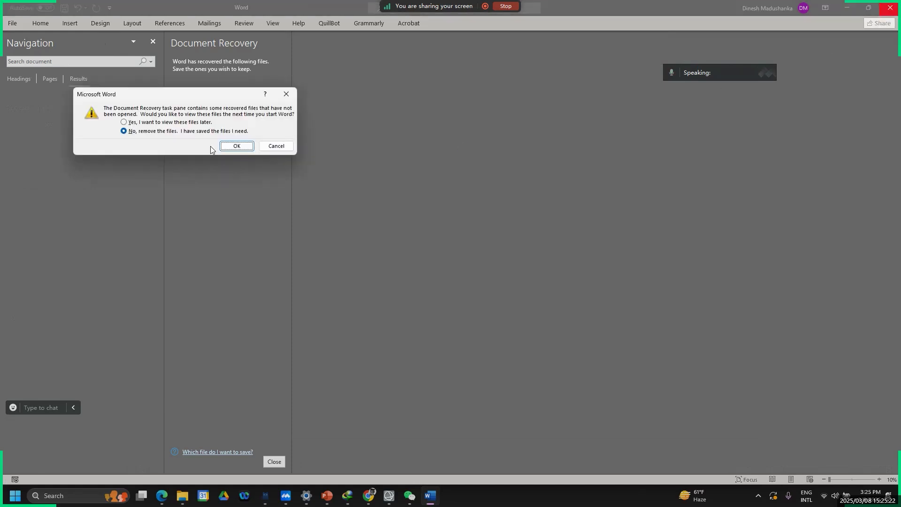
click(234, 147)
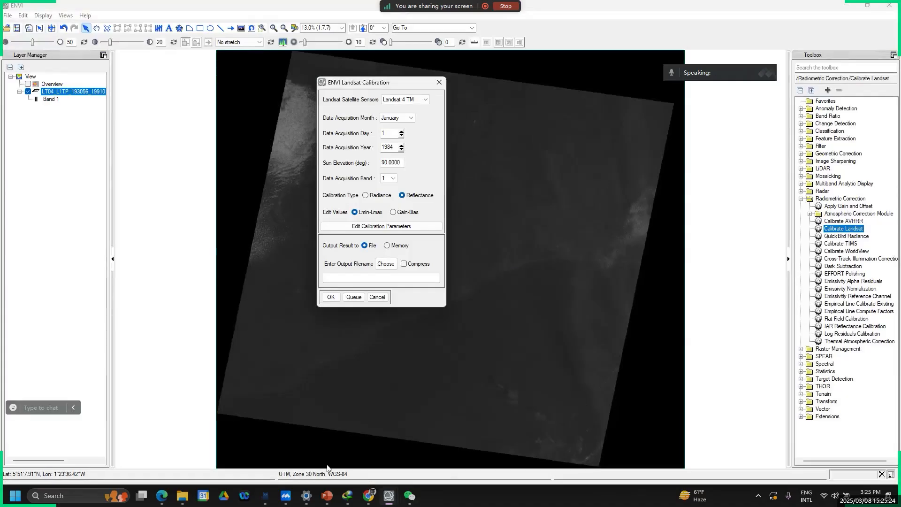
click(183, 495)
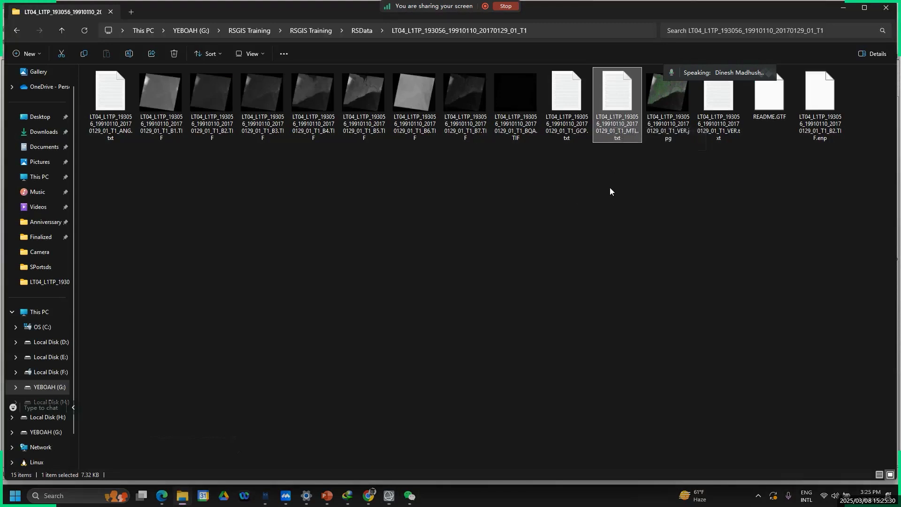
right_click(614, 115)
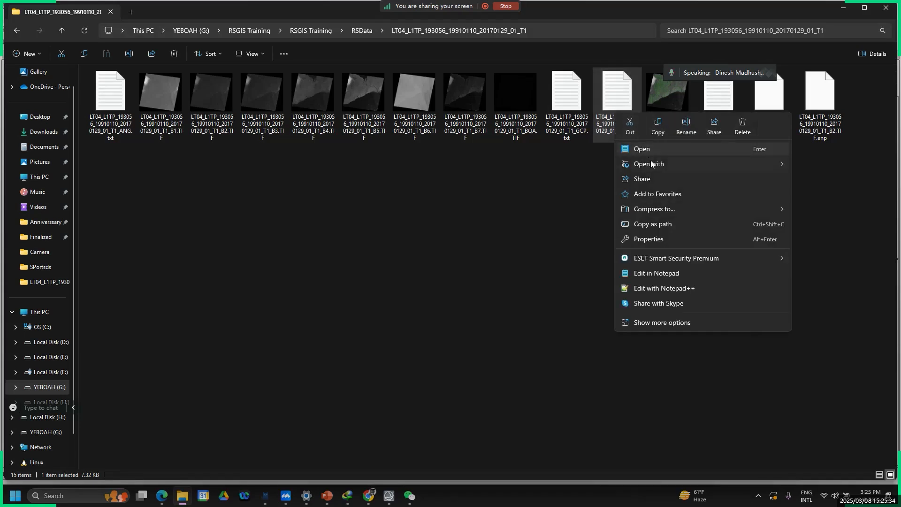
mouse_move(651, 164)
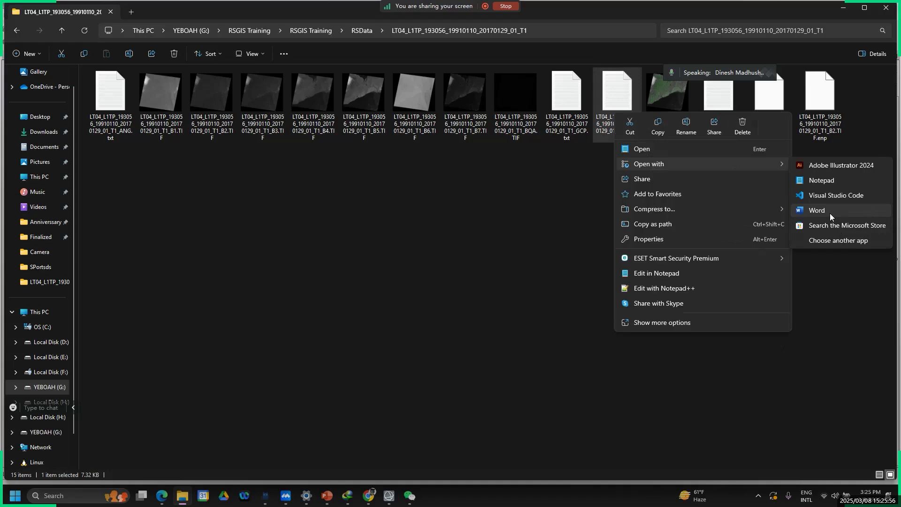
click(833, 210)
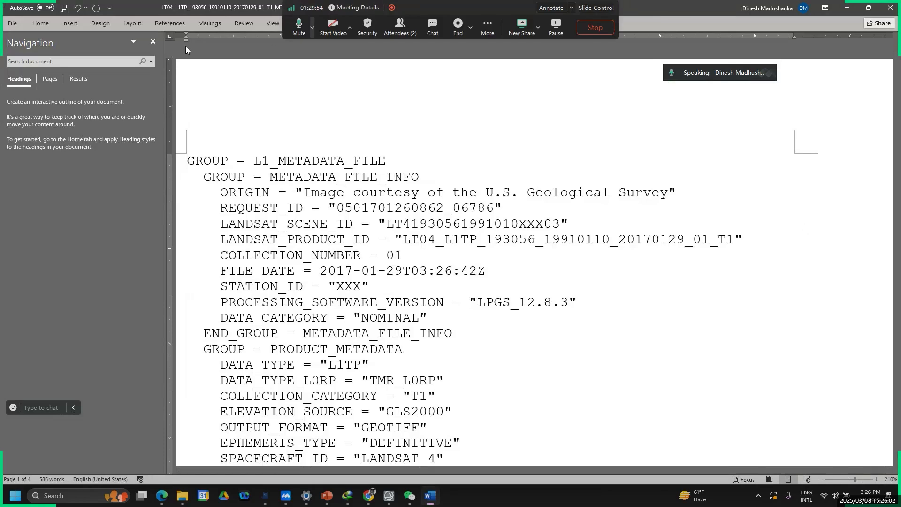
Search the MTL metadata for "date" and locate the DATE_ACQUIRED entry.
click(153, 43)
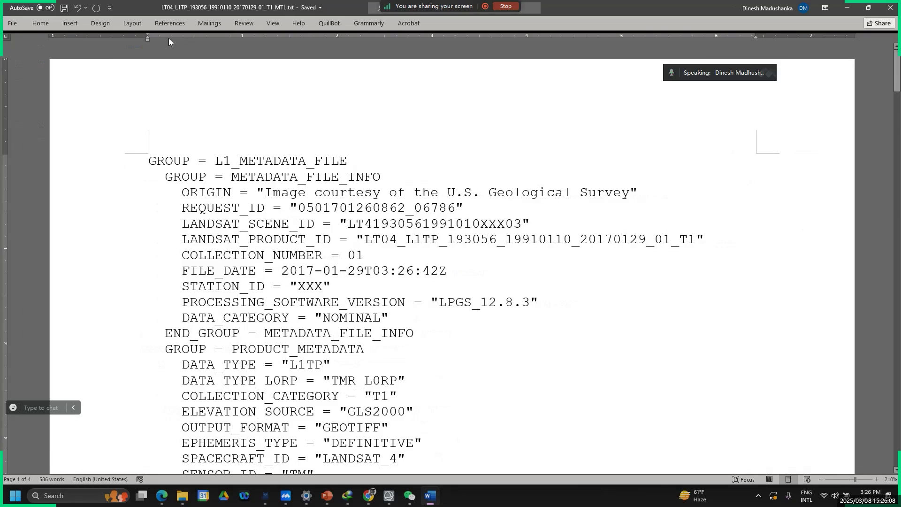
key(ctrl+f)
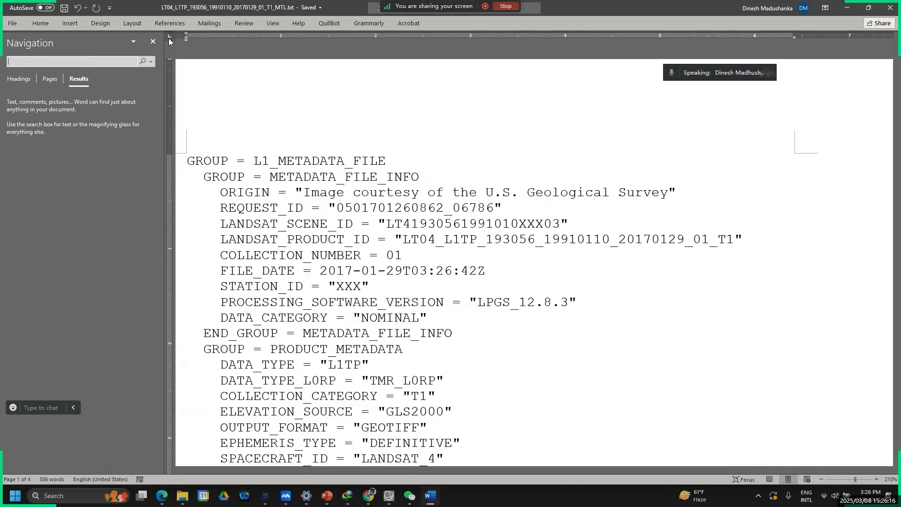
text(date)
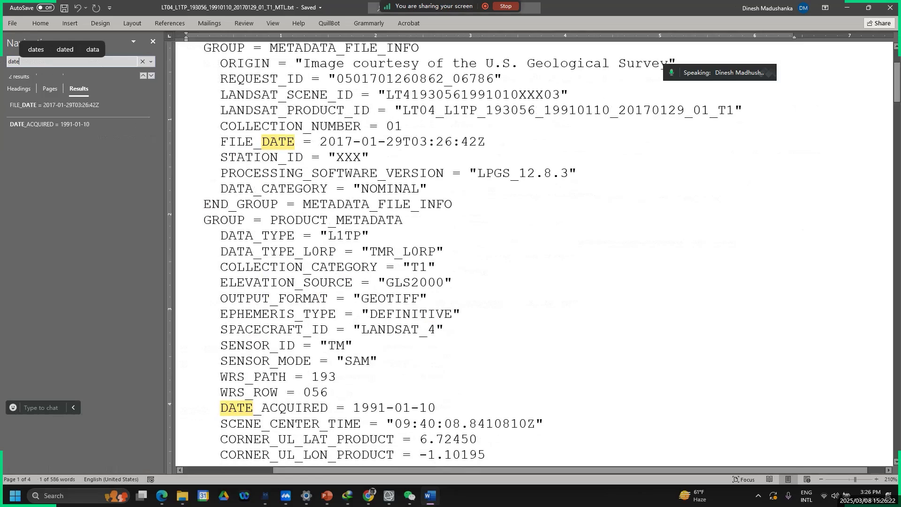
scroll(329, 257, down, 5)
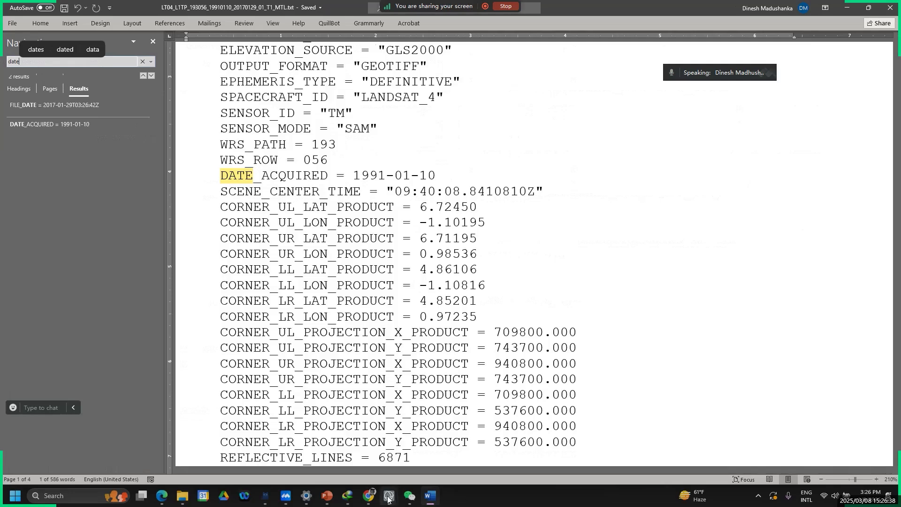
Switch to ENVI and set the Landsat Calibration acquisition date to month January, day 10, year 1991.
mouse_move(389, 496)
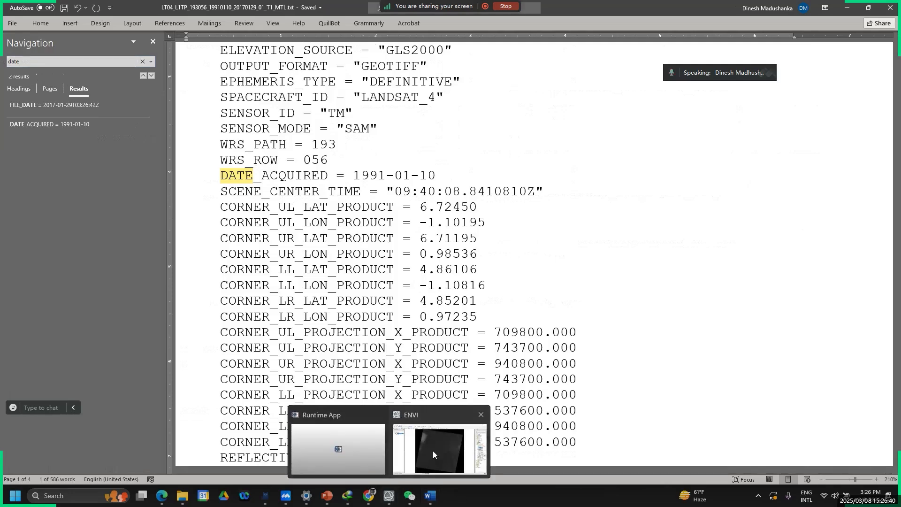
click(412, 434)
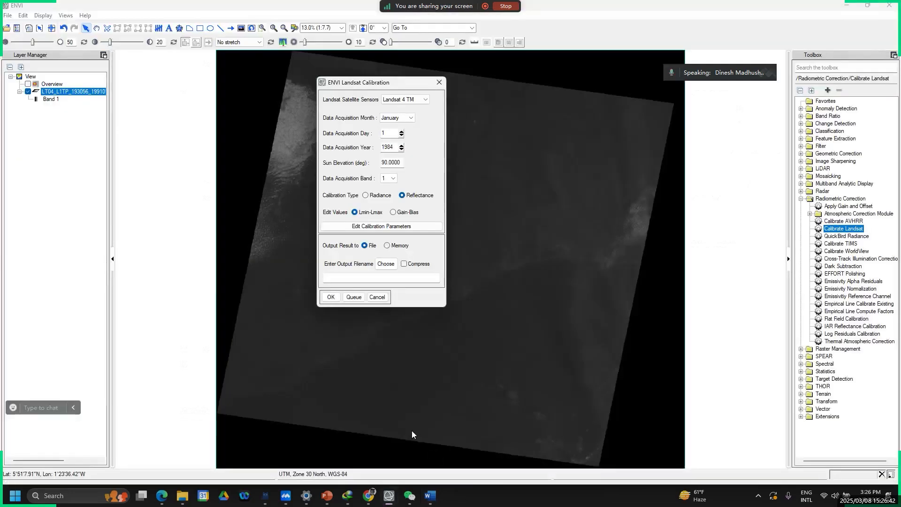
click(400, 124)
click(396, 124)
click(388, 134)
text(0)
drag(394, 148, 381, 149)
text(199)
Switch to Word, repeat the "date" search, highlight the DATE_ACQUIRED line in the metadata, and return to ENVI.
click(423, 471)
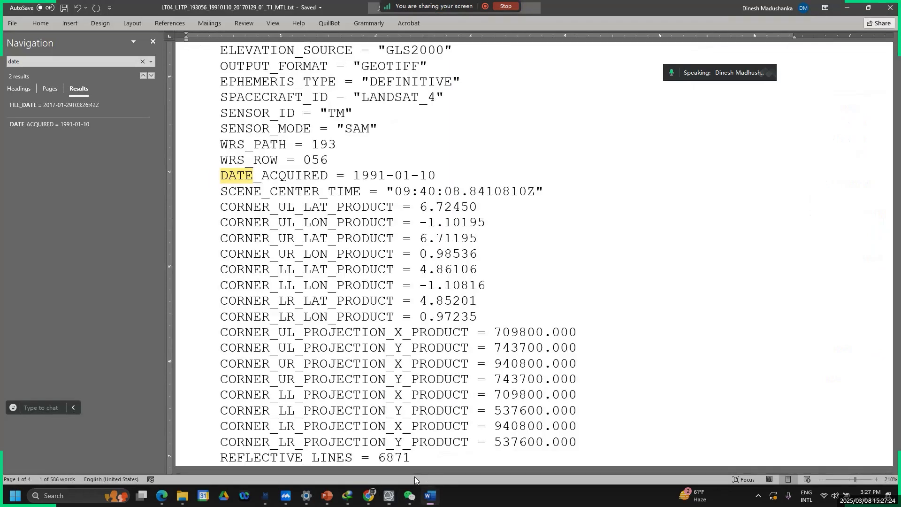
click(153, 41)
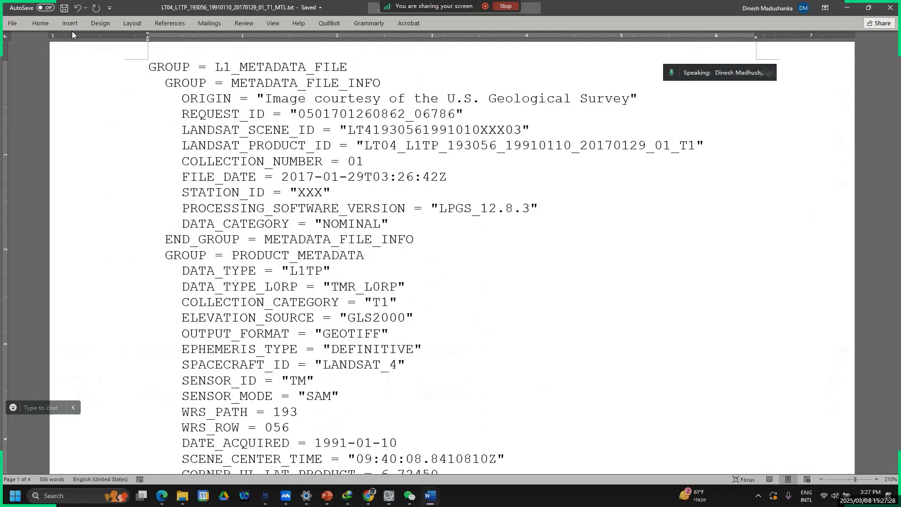
key(ctrl+f)
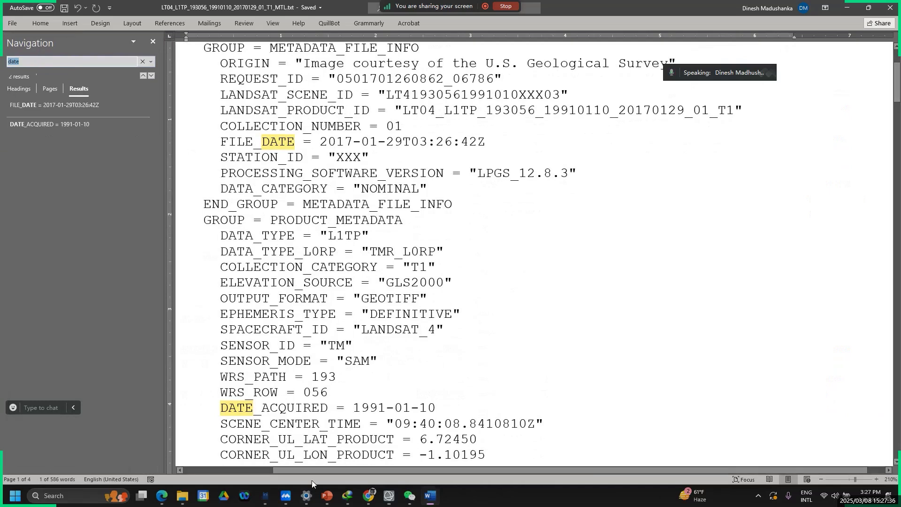
scroll(255, 323, down, 5)
drag(223, 180, 440, 174)
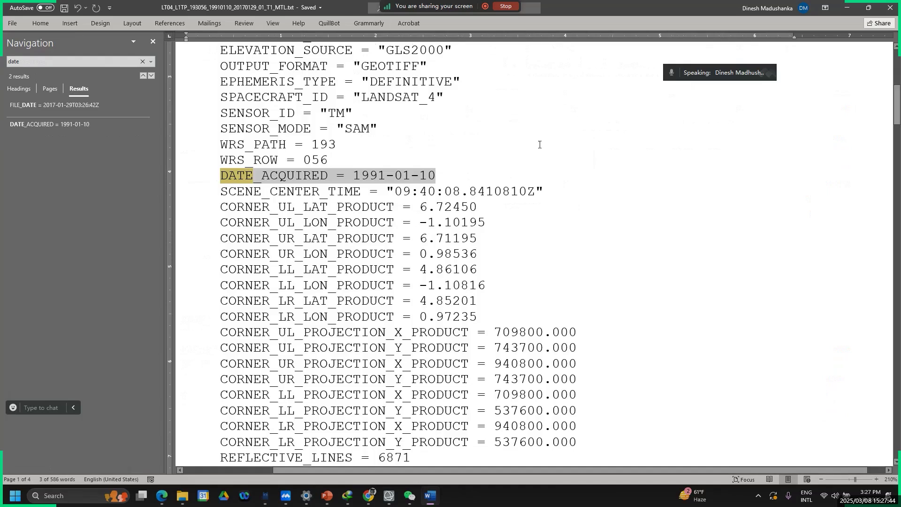
click(389, 495)
click(438, 455)
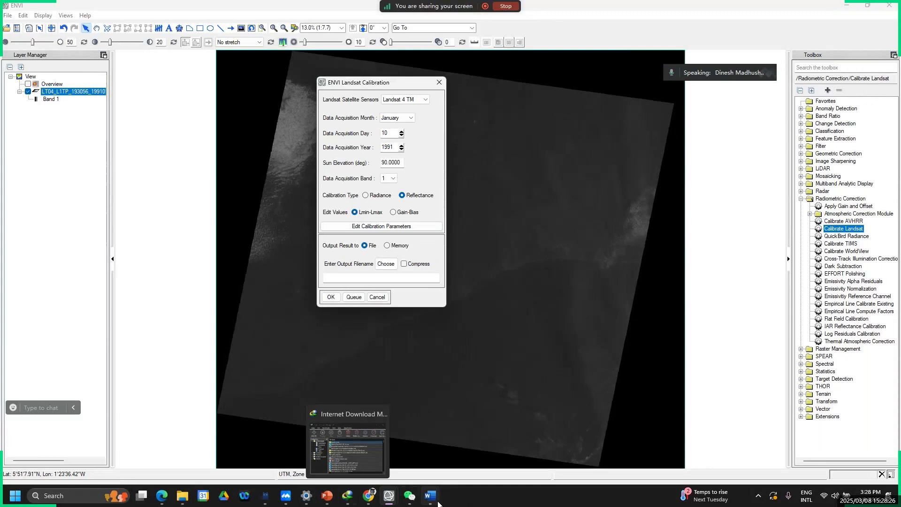
Switch to Word, search the MTL metadata for "sun" and copy the SUN_ELEVATION value 44.43591373.
click(435, 500)
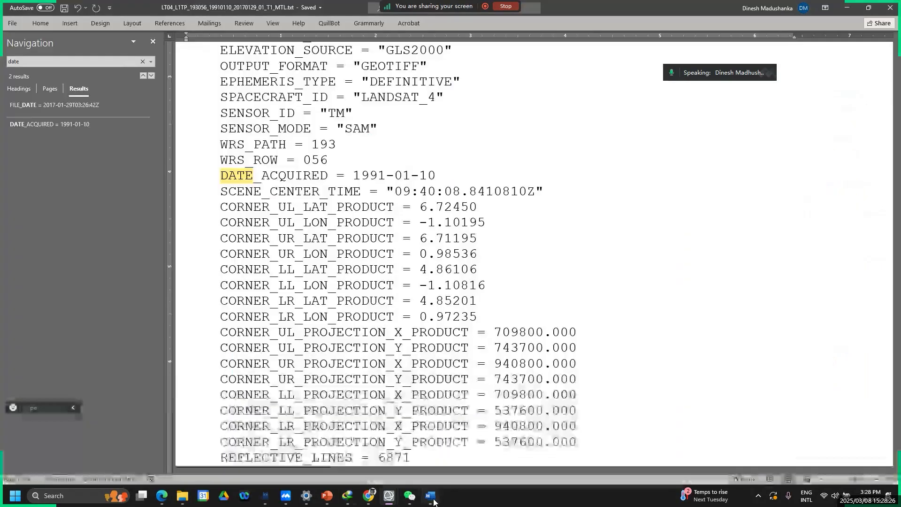
click(56, 64)
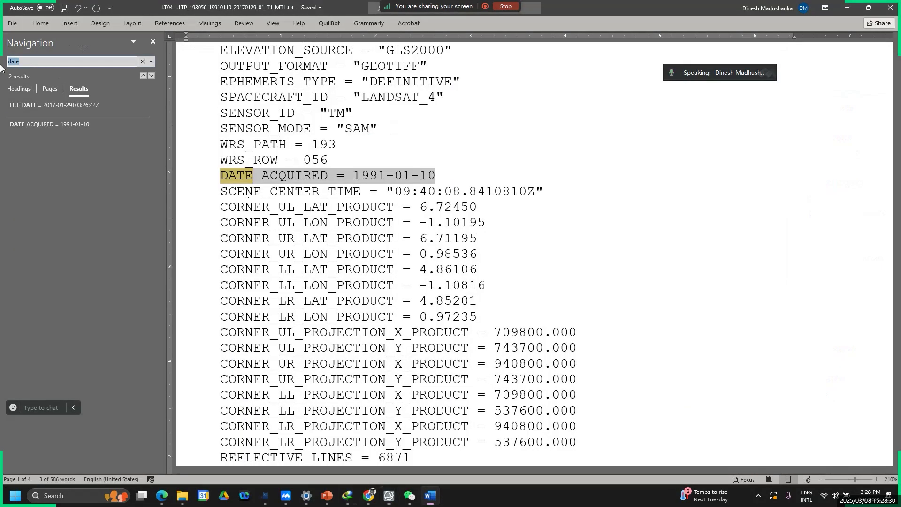
text(sun)
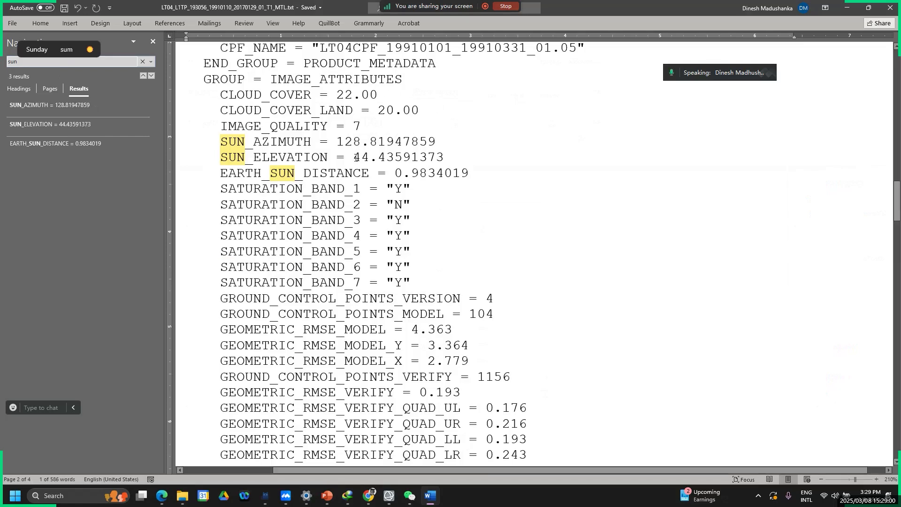
drag(353, 157, 445, 163)
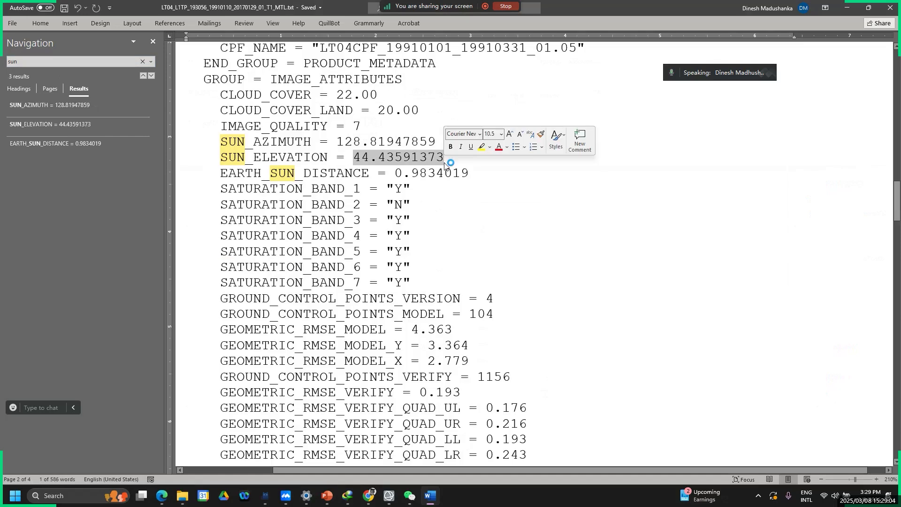
key(ctrl+c)
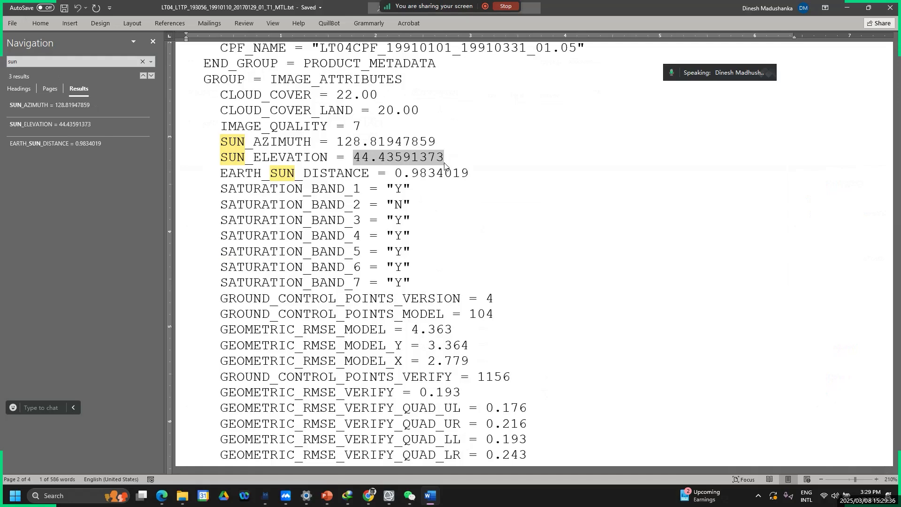
click(421, 175)
drag(444, 158, 355, 157)
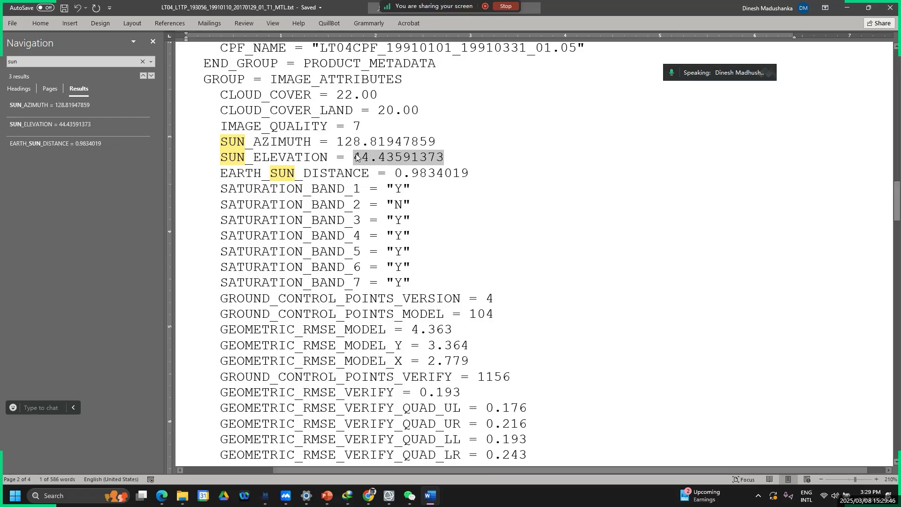
right_click(370, 156)
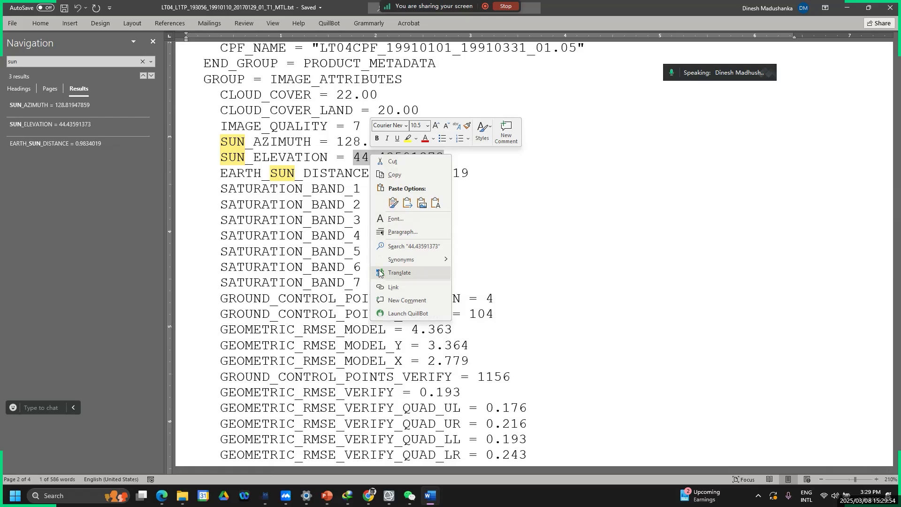
click(635, 222)
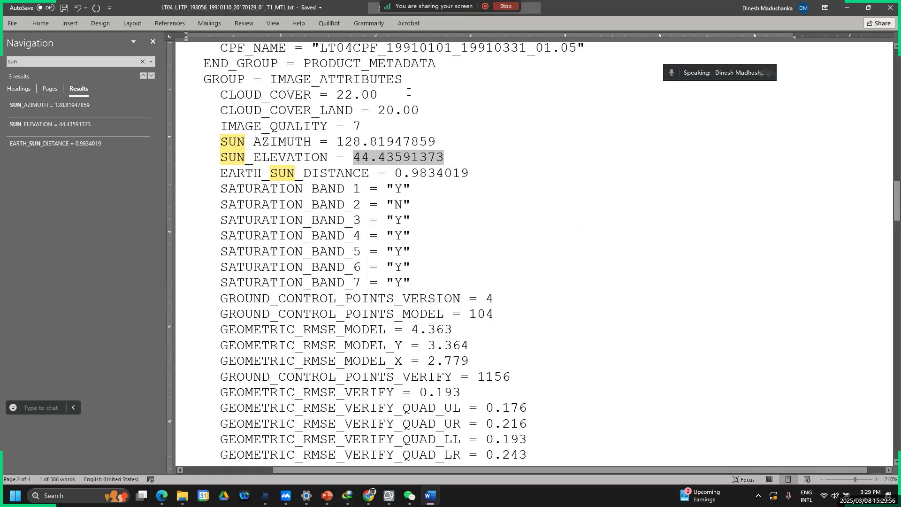
drag(445, 157, 361, 167)
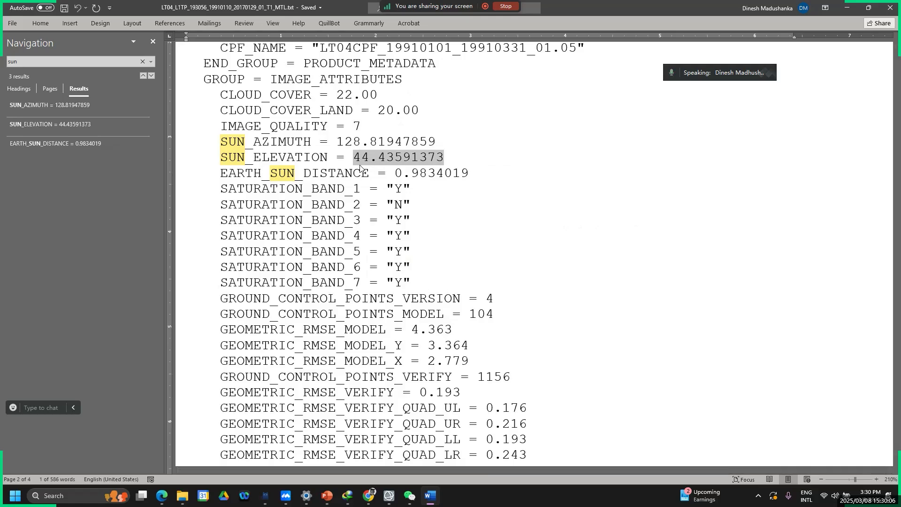
Switch to ENVI, set the calibration's sun elevation to 44.43591373 and choose 2 as the data acquisition band.
click(388, 496)
click(436, 458)
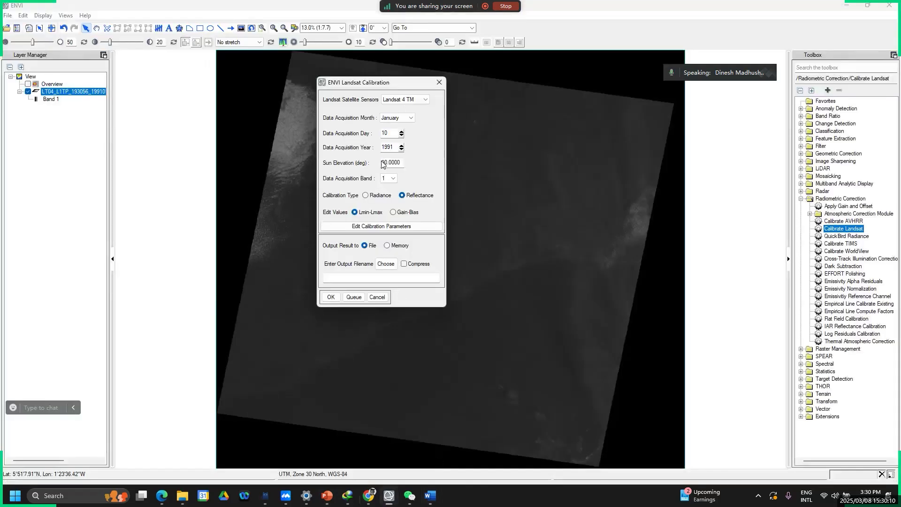
drag(401, 162, 381, 162)
key(alt+Tab)
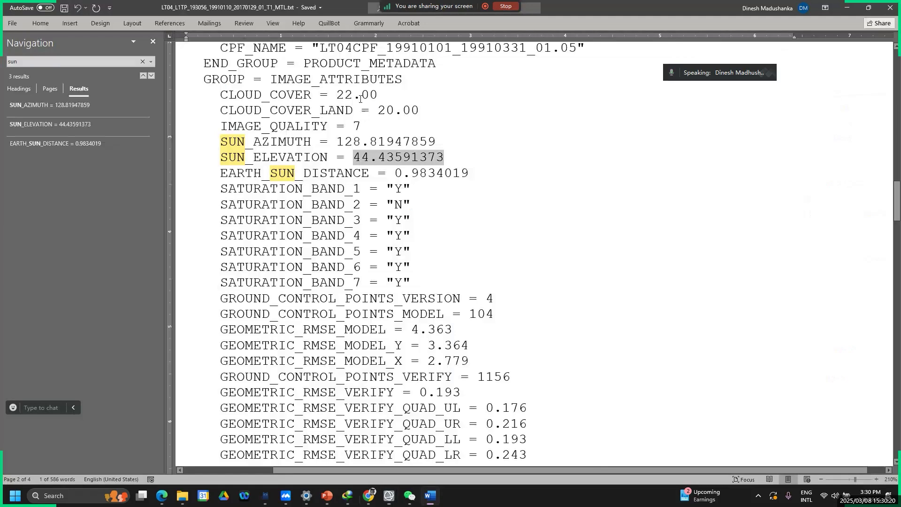
key(alt+Tab)
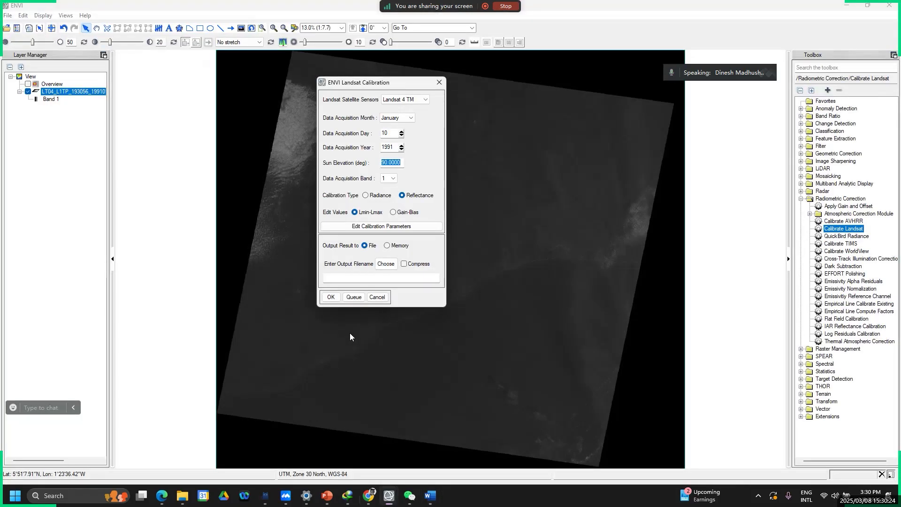
click(400, 163)
drag(400, 163, 348, 161)
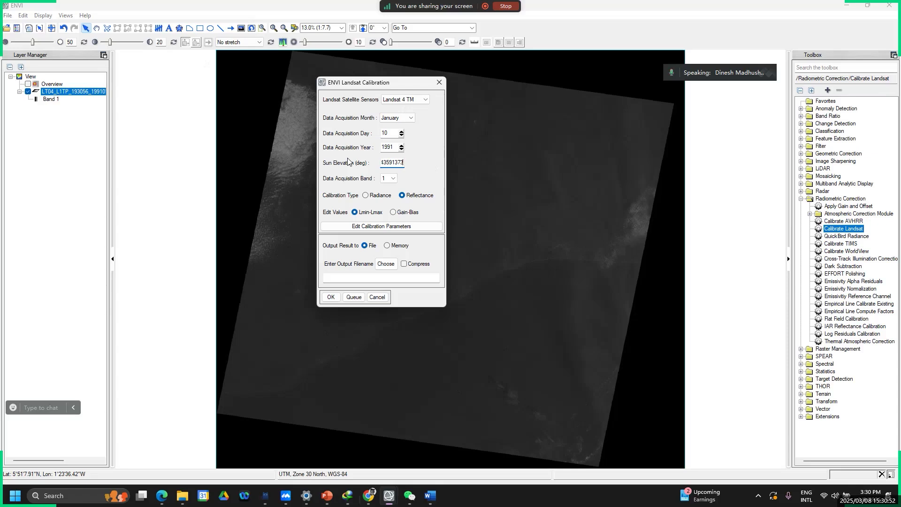
click(392, 179)
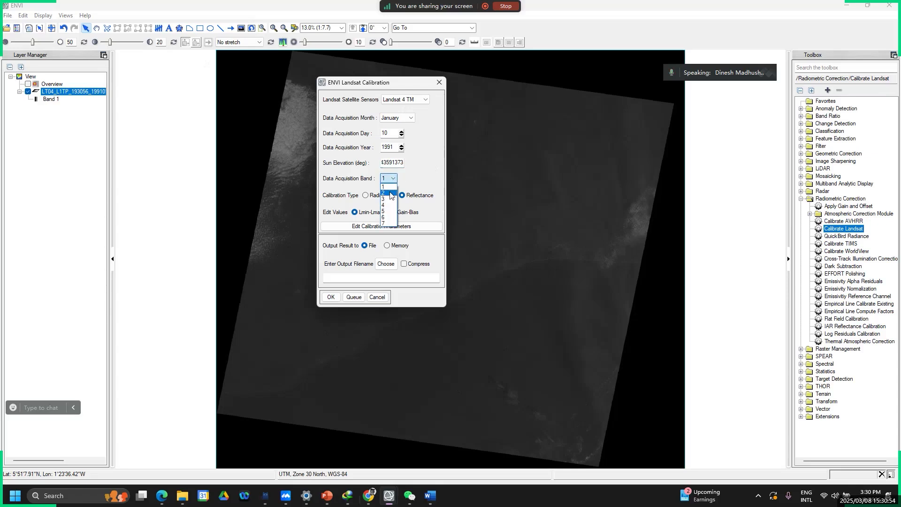
click(390, 194)
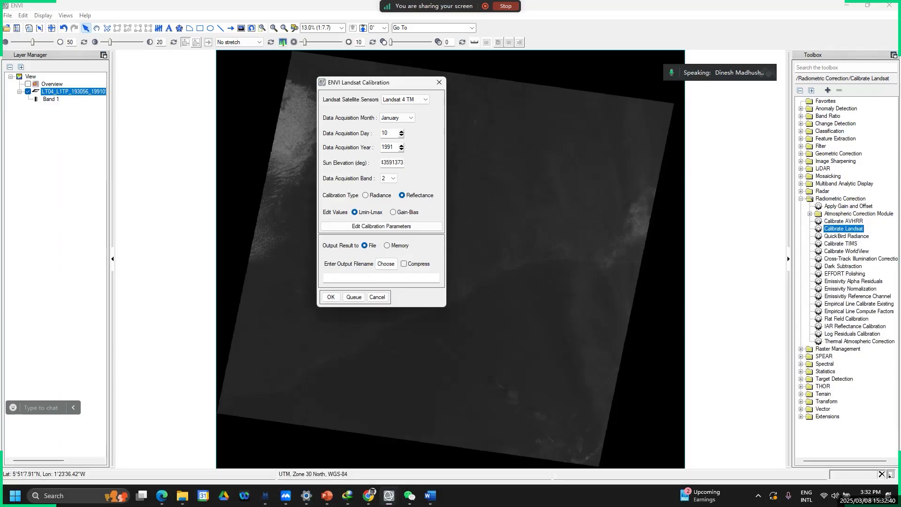
Switch to File Explorer and create a folder named Calibration in the LT04_L1TP_193056_19910110_20170129_01_T1 scene folder.
click(182, 496)
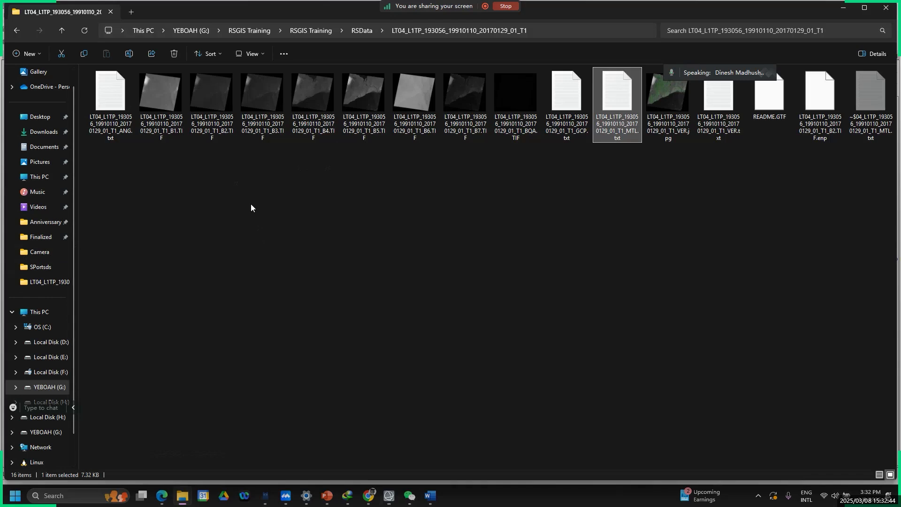
right_click(183, 162)
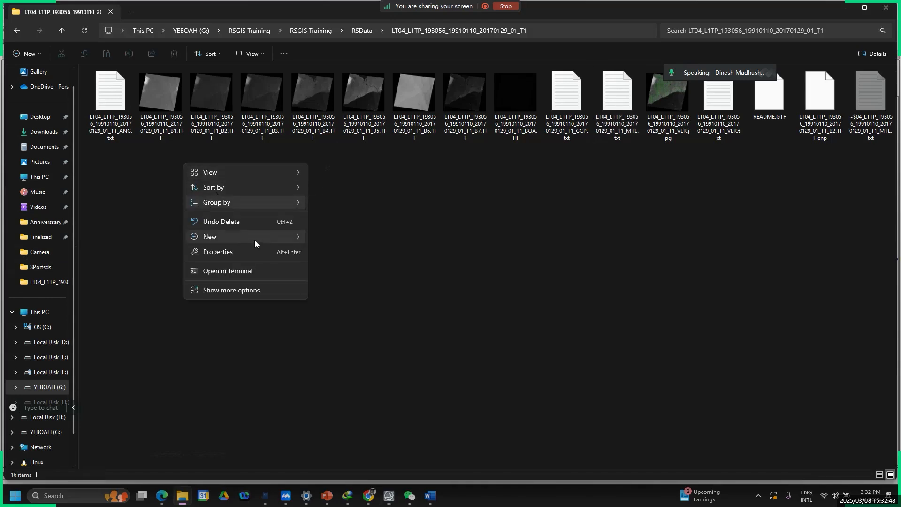
mouse_move(277, 239)
click(322, 239)
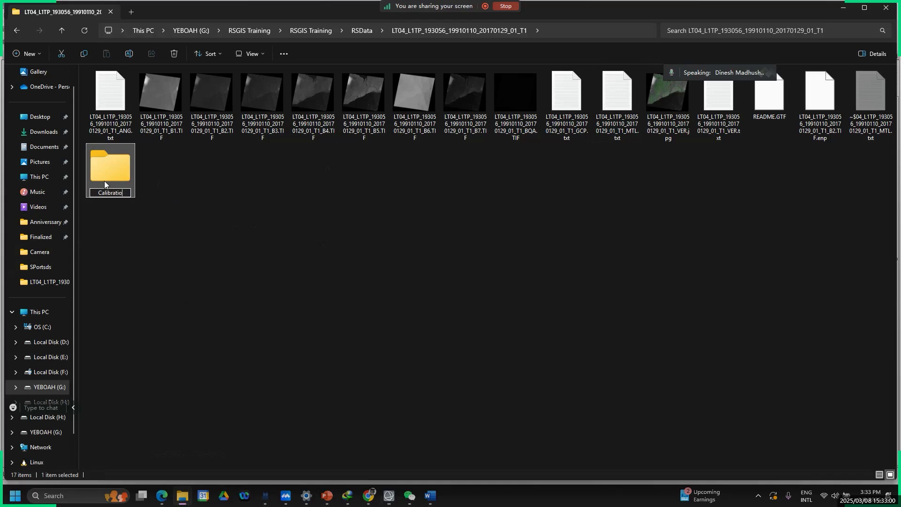
key(Return)
click(210, 219)
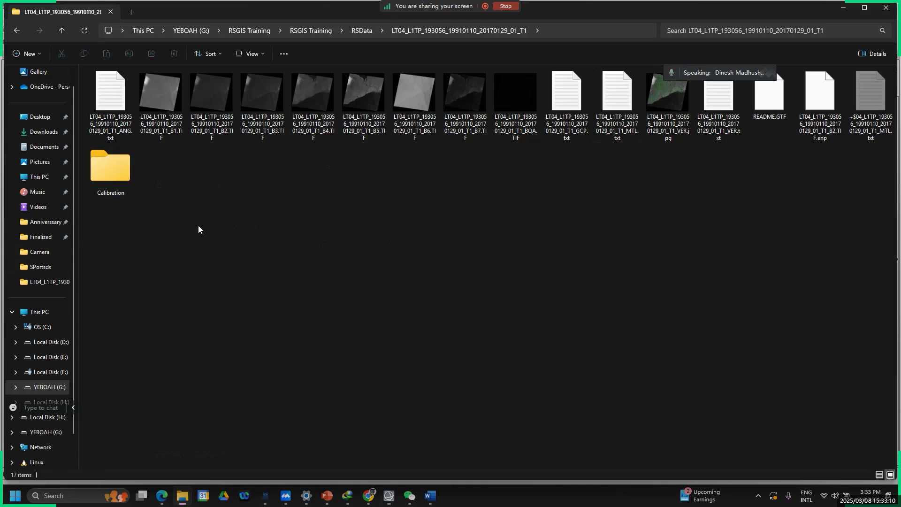
right_click(199, 226)
mouse_move(232, 297)
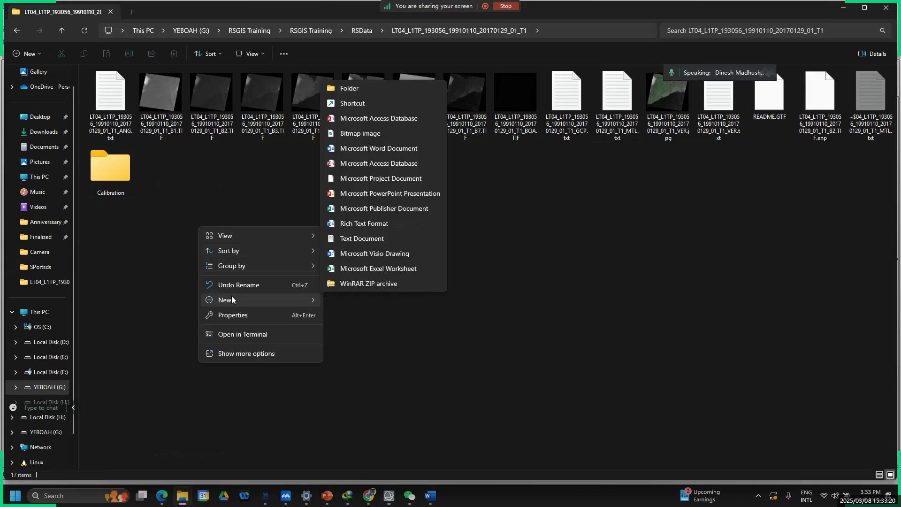
click(653, 420)
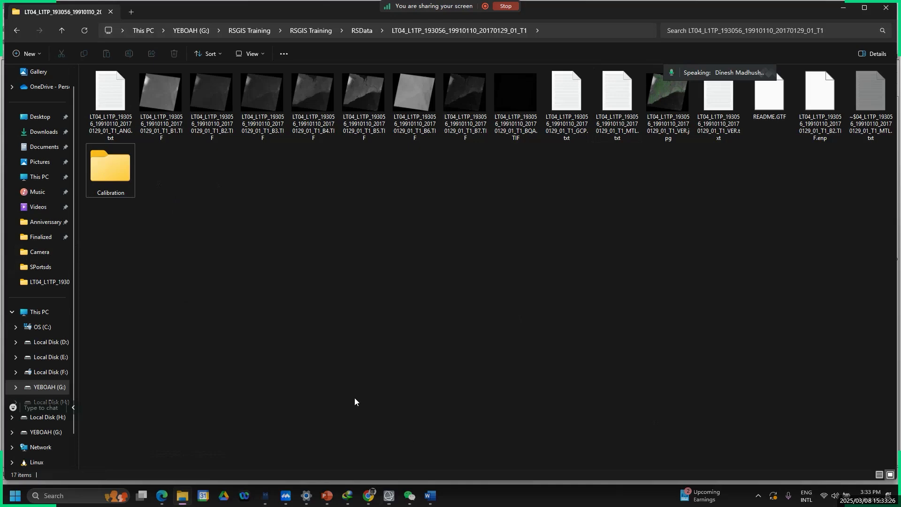
Switch back to the Landsat calibration settings in ENVI.
click(387, 498)
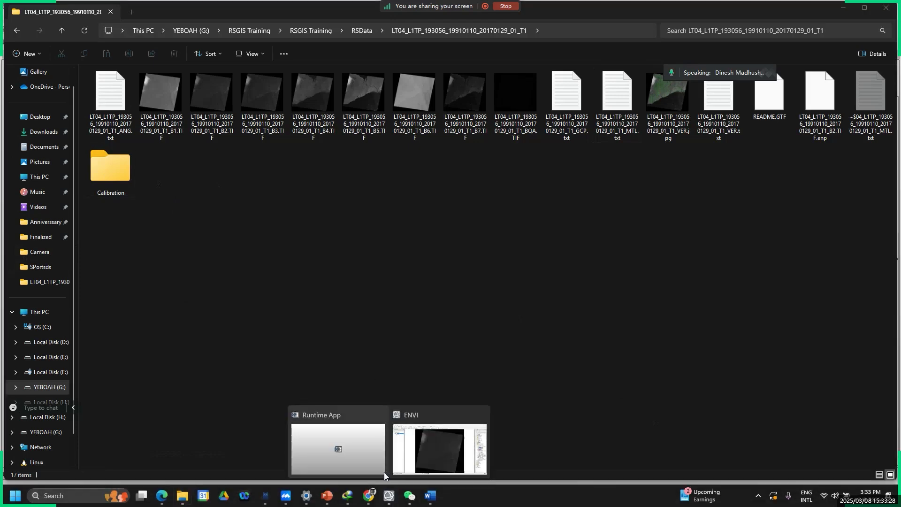
click(443, 444)
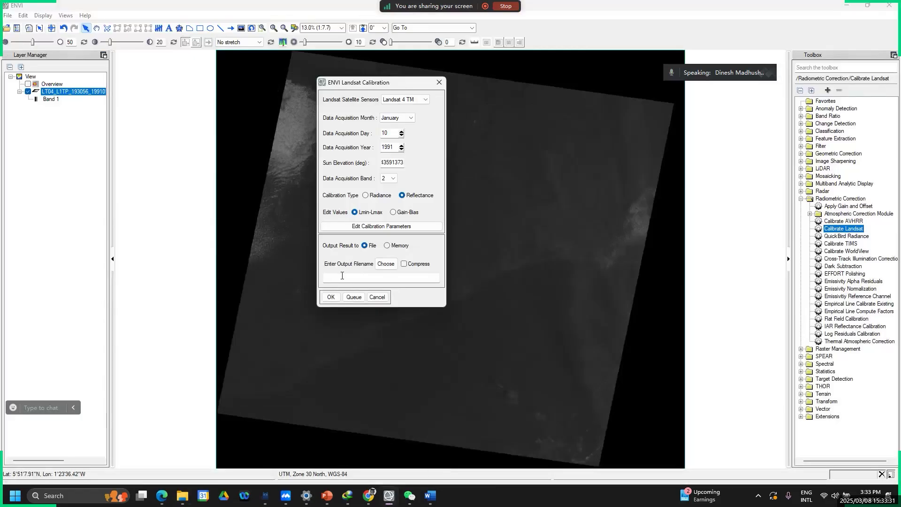
click(392, 264)
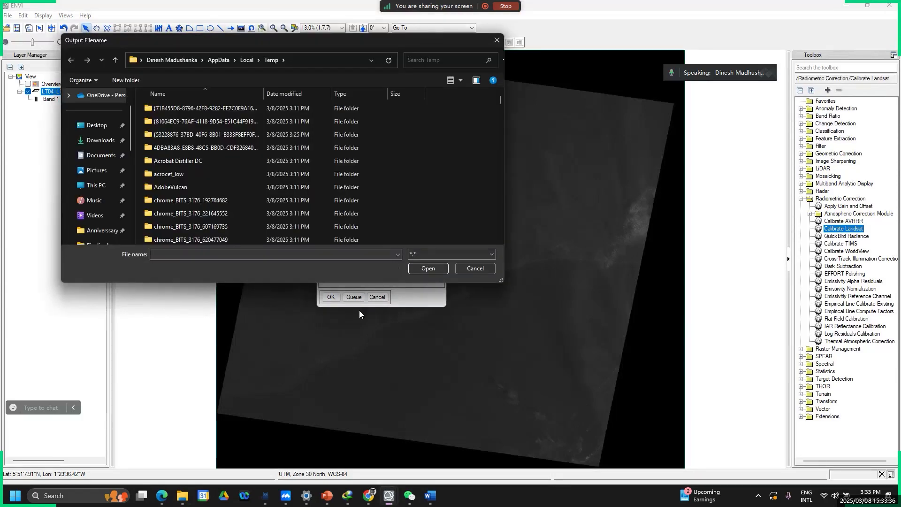
scroll(99, 202, down, 10)
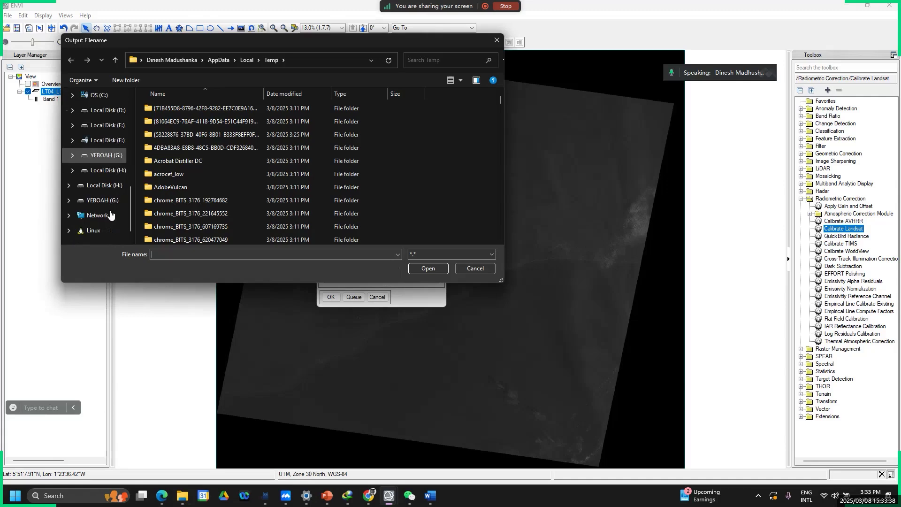
click(100, 202)
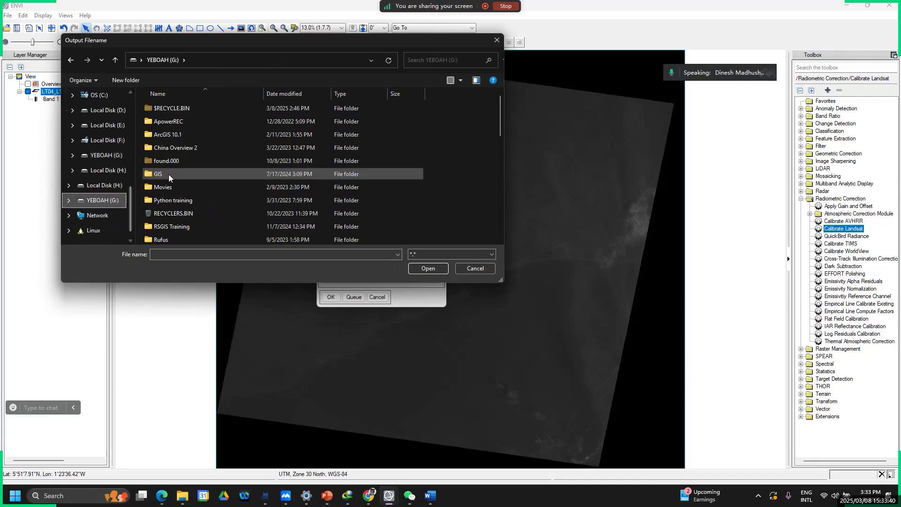
double_click(172, 226)
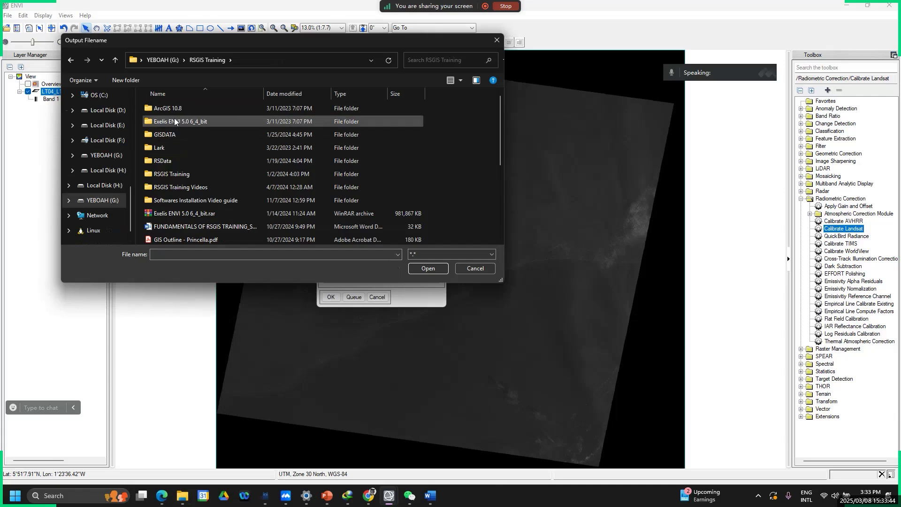
double_click(163, 162)
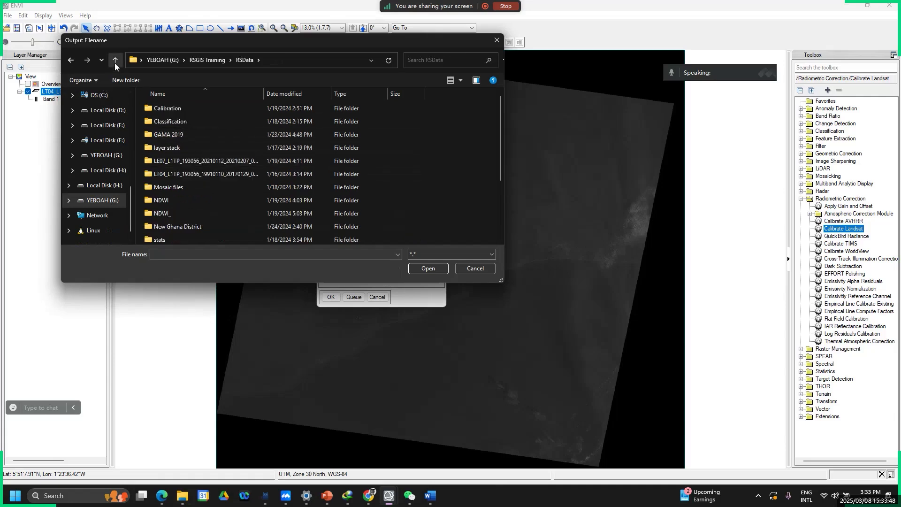
click(115, 61)
double_click(157, 175)
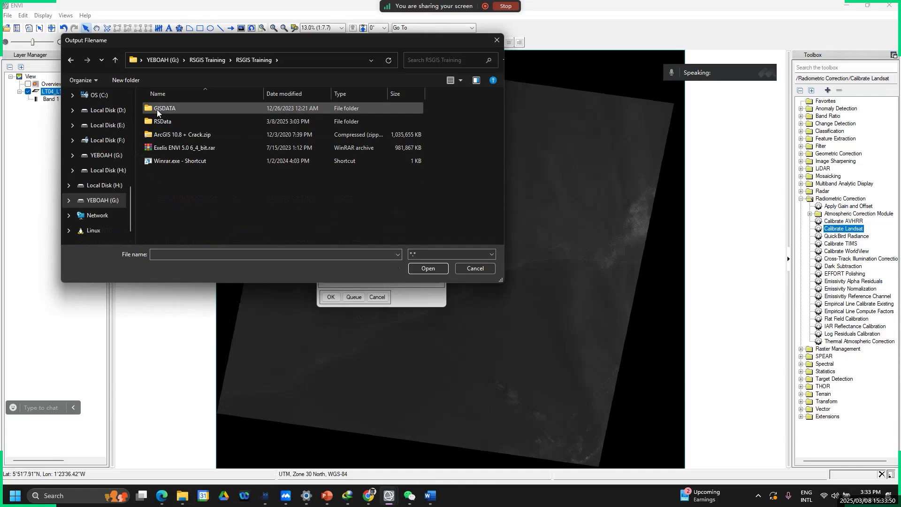
double_click(158, 121)
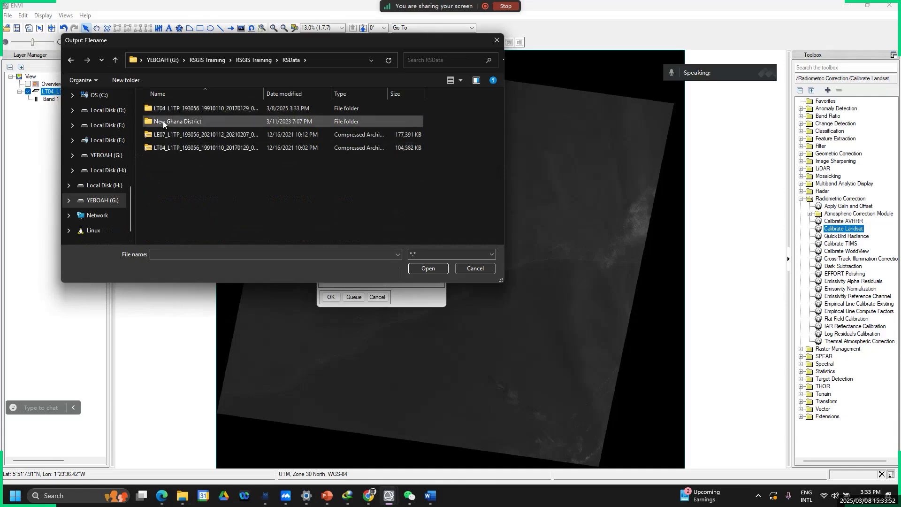
double_click(169, 109)
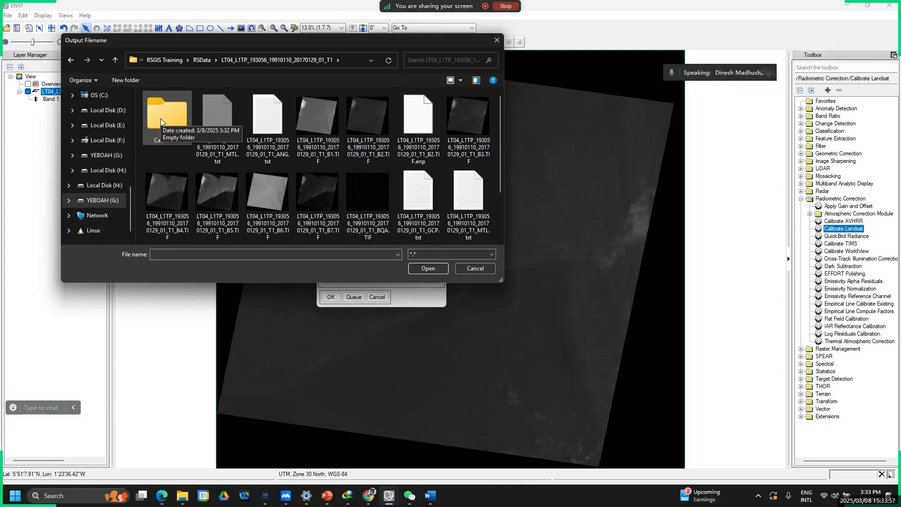
double_click(163, 123)
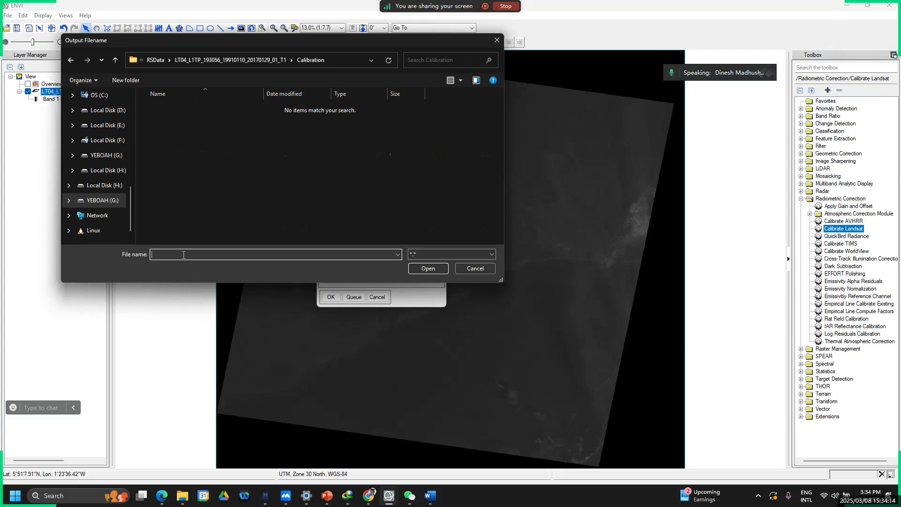
text(Cal_B2)
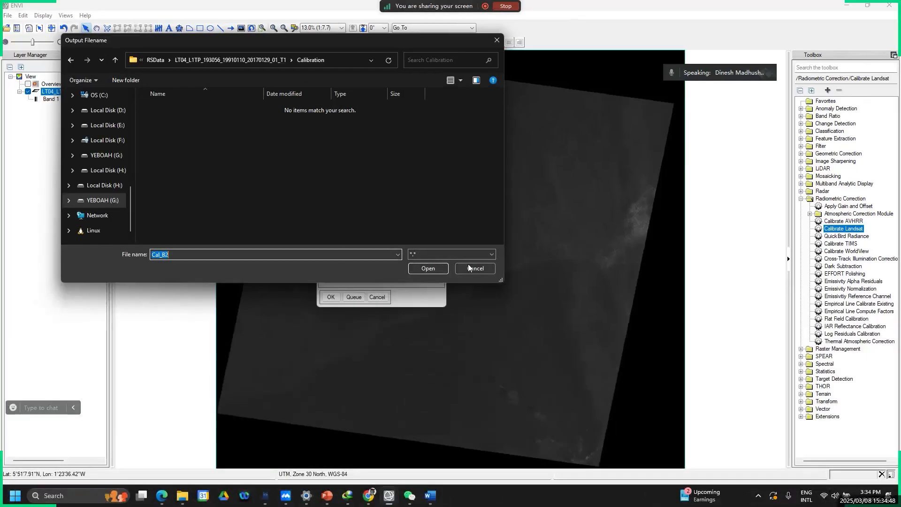
click(498, 236)
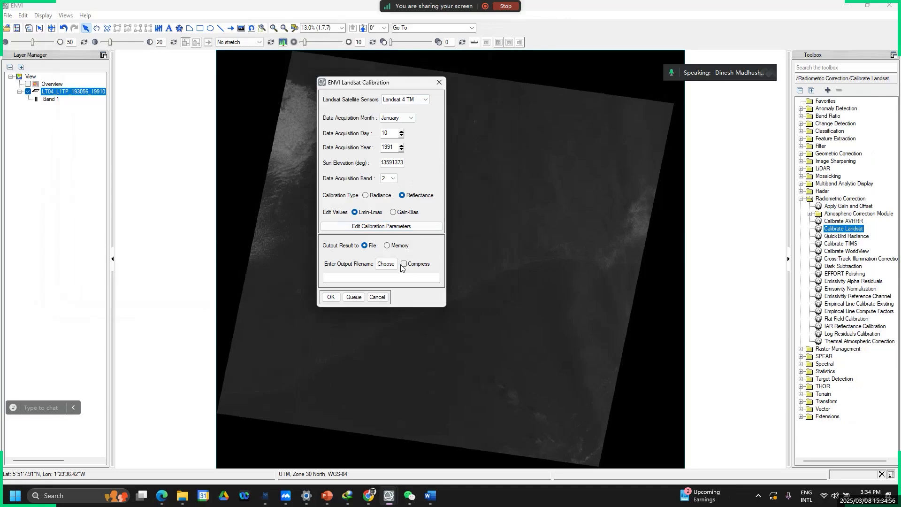
Browse for the calibration output location to the Calibration folder inside the LT04_L1TP_193056_19910110_20170129_01_T1 scene folder on drive G.
click(386, 264)
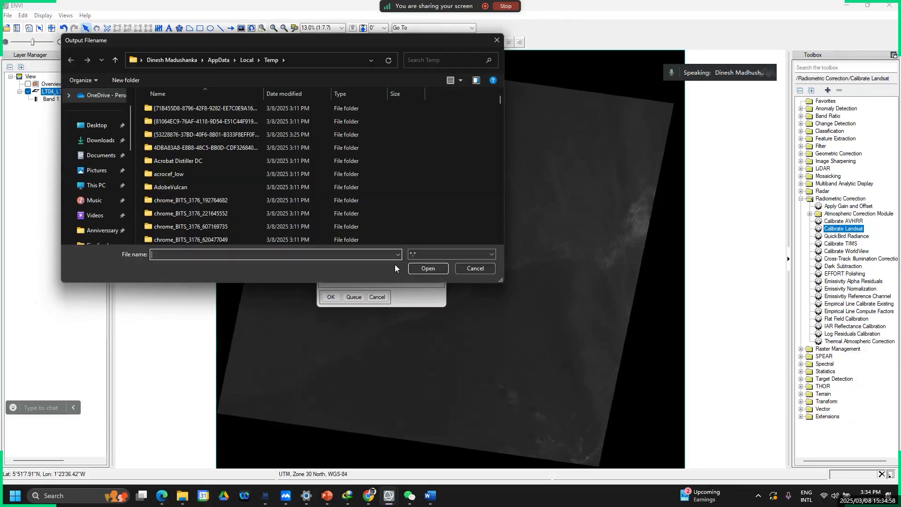
scroll(104, 212, down, 3)
scroll(98, 211, down, 2)
click(102, 231)
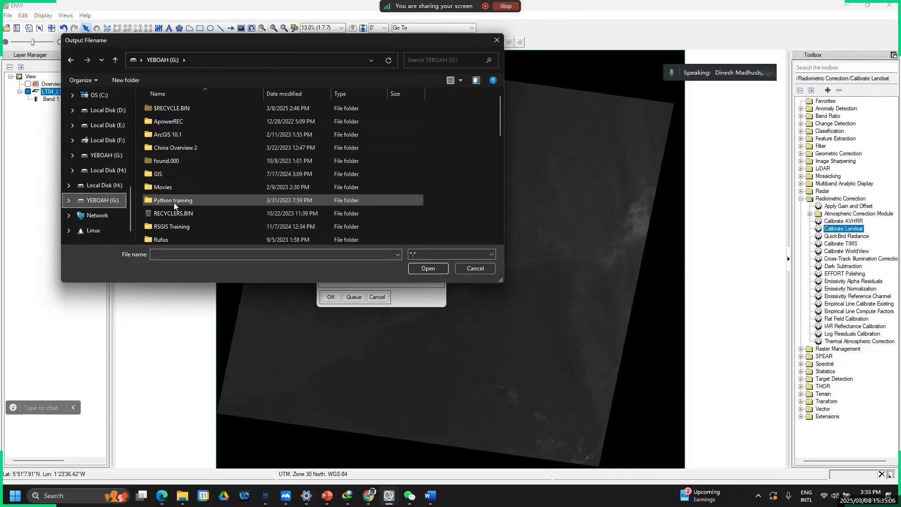
double_click(172, 228)
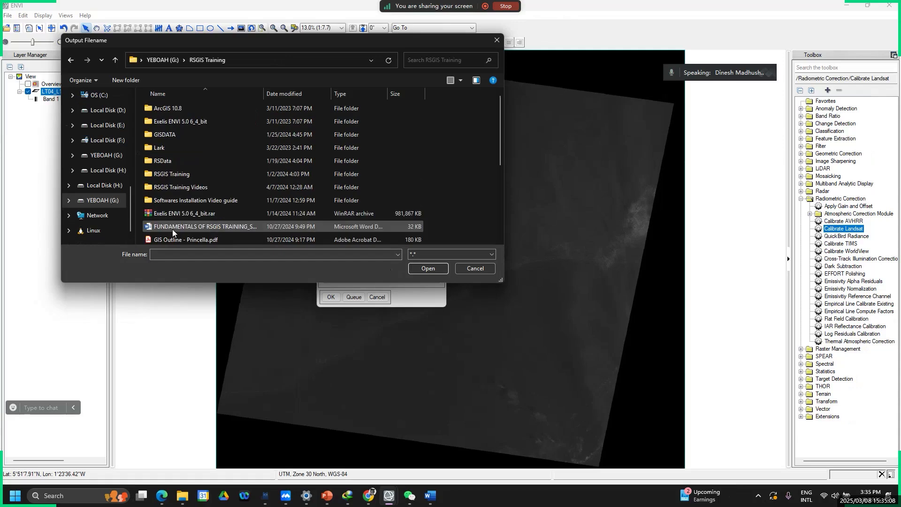
double_click(168, 173)
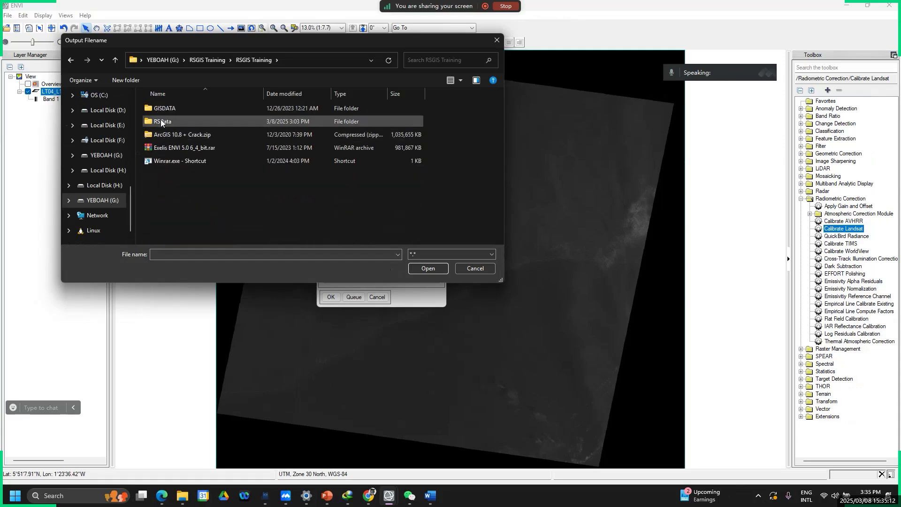
double_click(161, 121)
double_click(164, 109)
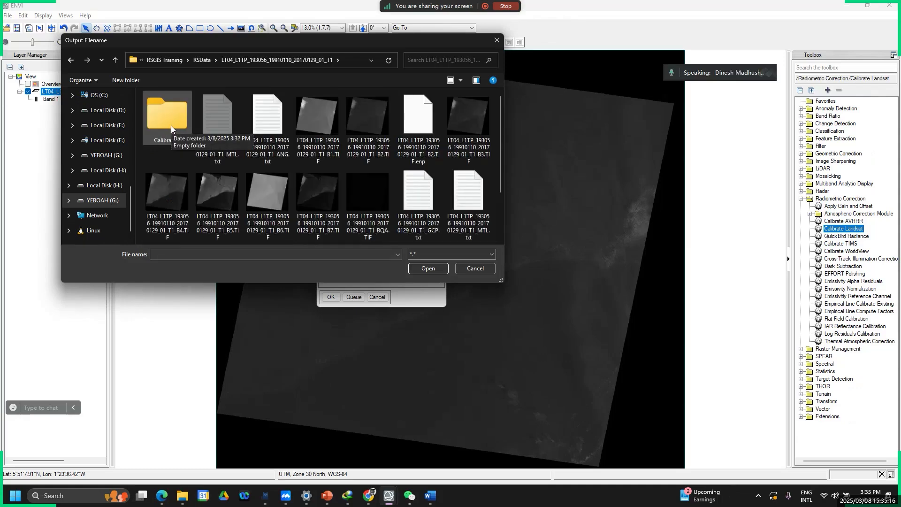
double_click(171, 126)
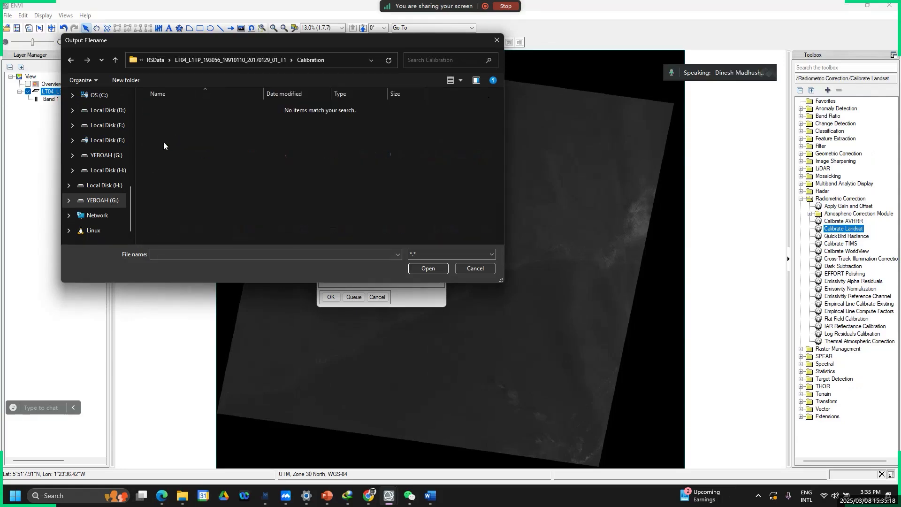
Name the output file Cal_B2 and run the band 2 reflectance calibration.
click(181, 256)
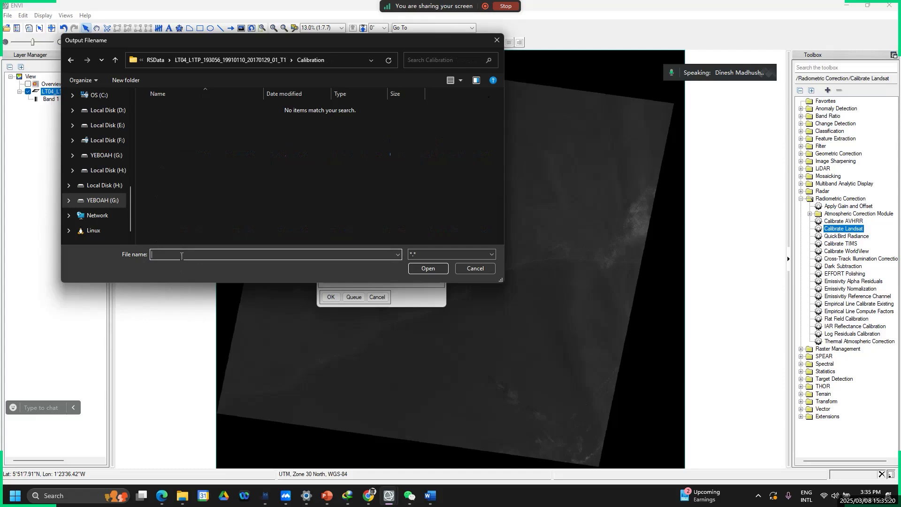
text(Cal_B2)
click(427, 269)
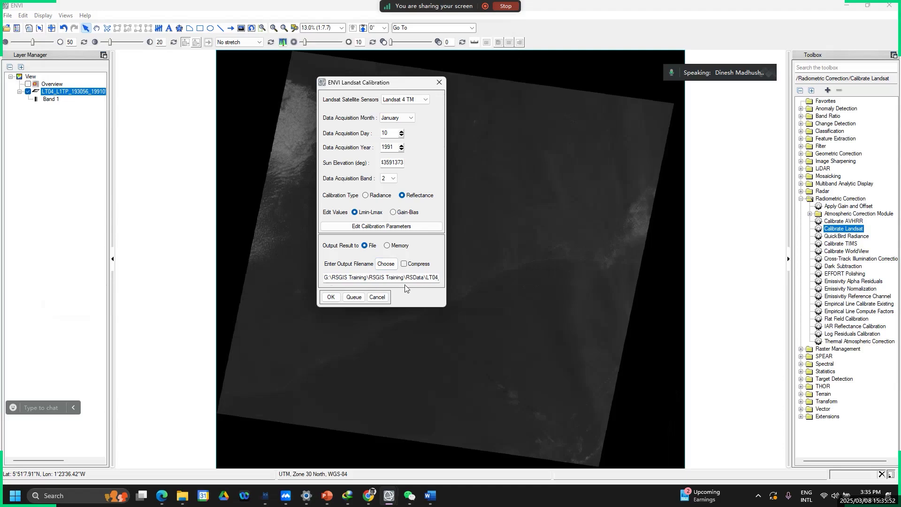
click(329, 298)
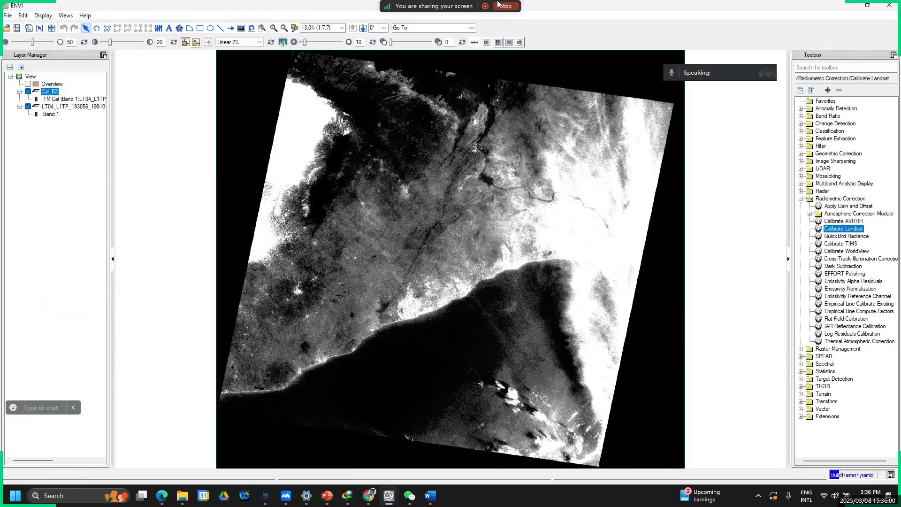
click(405, 22)
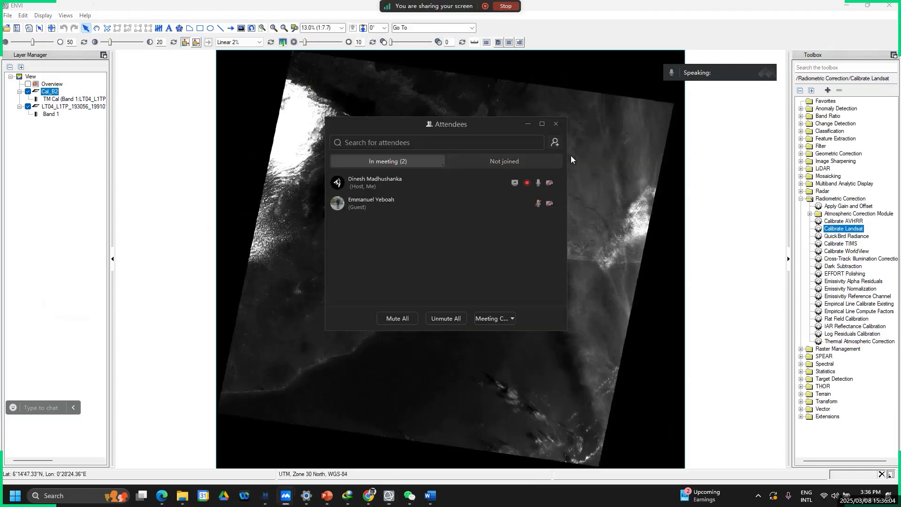
click(562, 128)
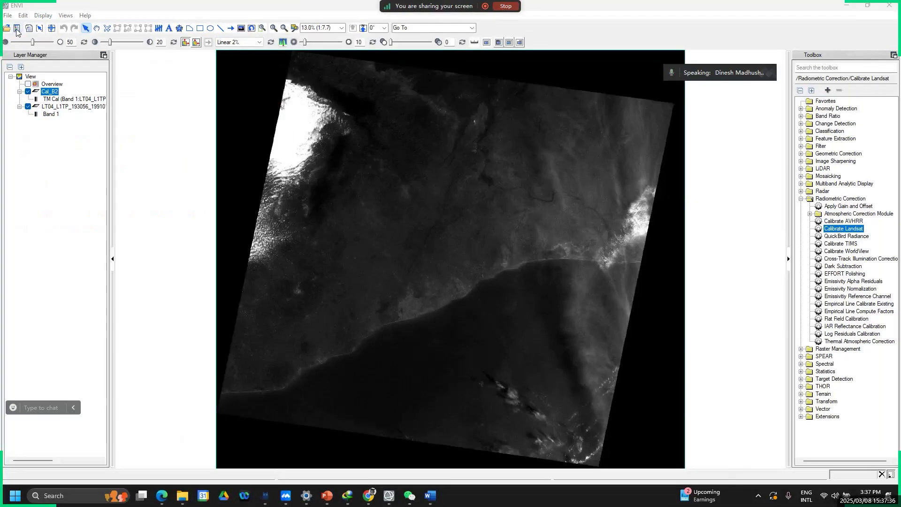
Close all files loaded in the Data Manager, including the original band 2 image and Cal_B2.
click(33, 57)
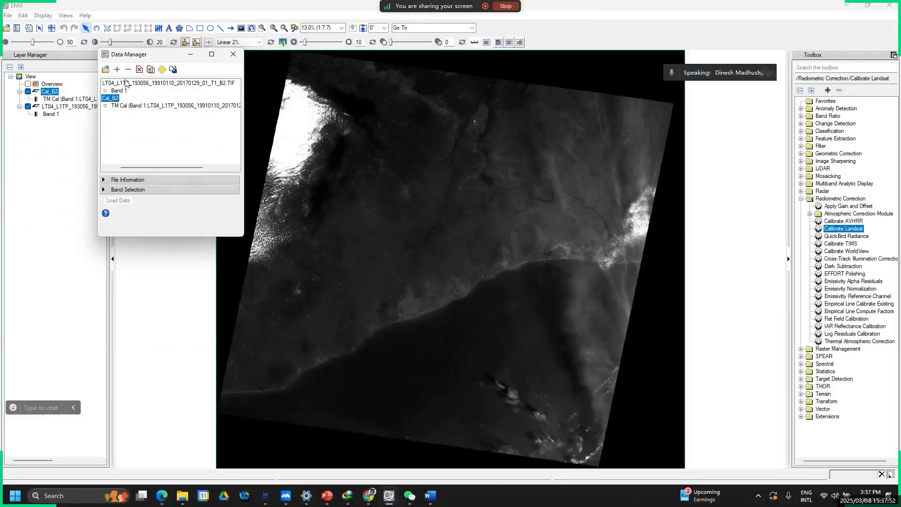
click(150, 71)
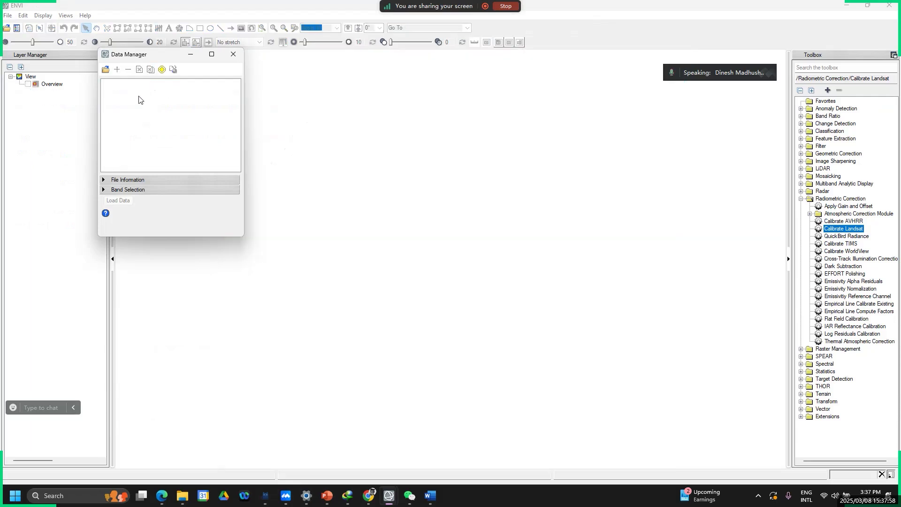
click(237, 57)
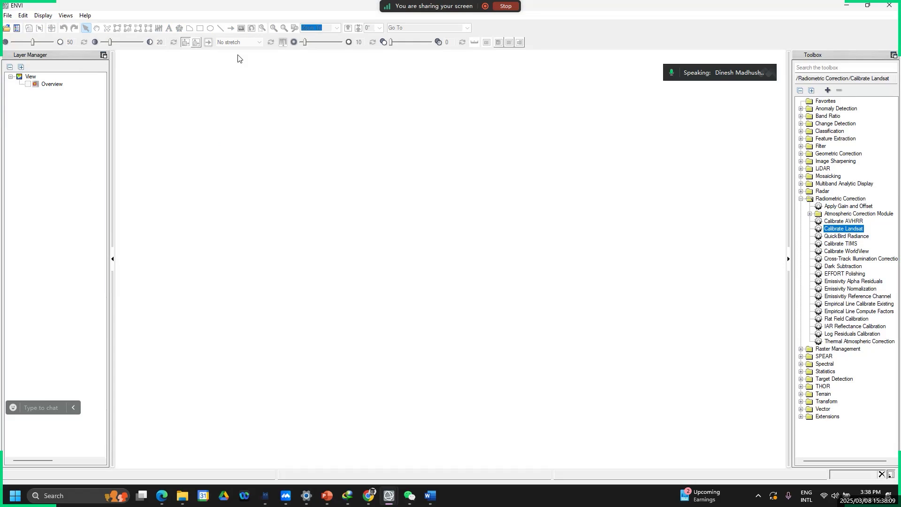
Open the LT04_L1TP_193056_19910110_20170129_01_T1_B4.TIF image and close it again through the Data Manager.
click(6, 28)
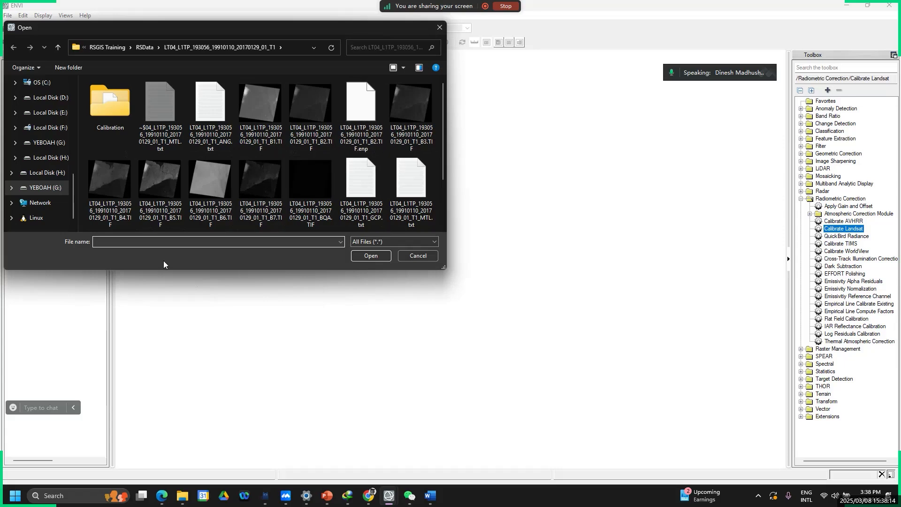
click(106, 180)
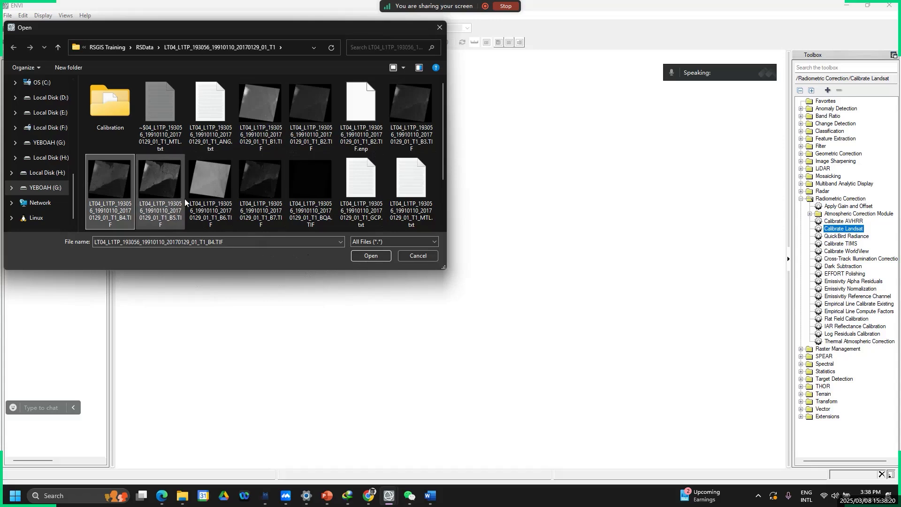
click(366, 255)
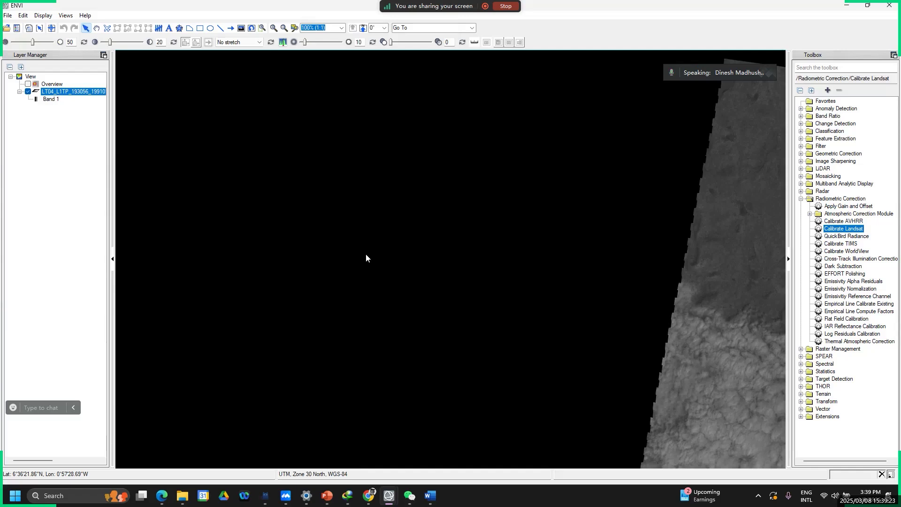
click(18, 28)
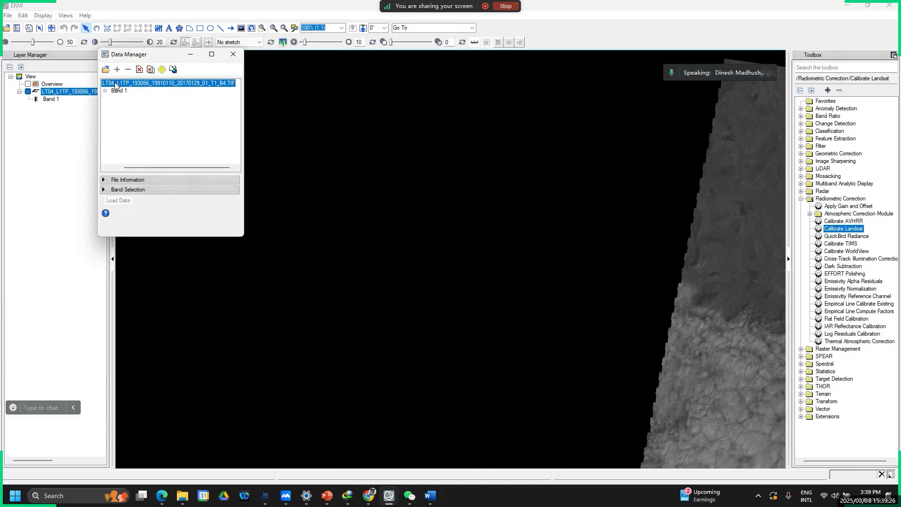
click(150, 71)
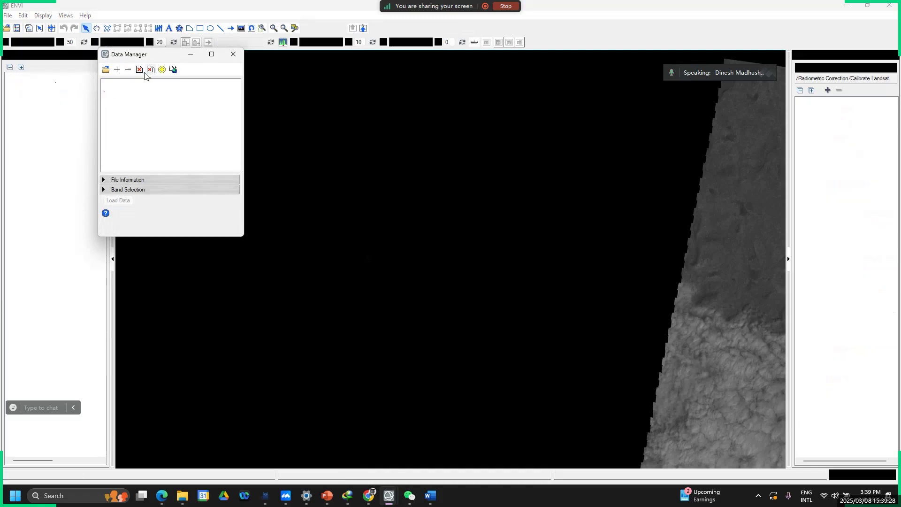
click(233, 54)
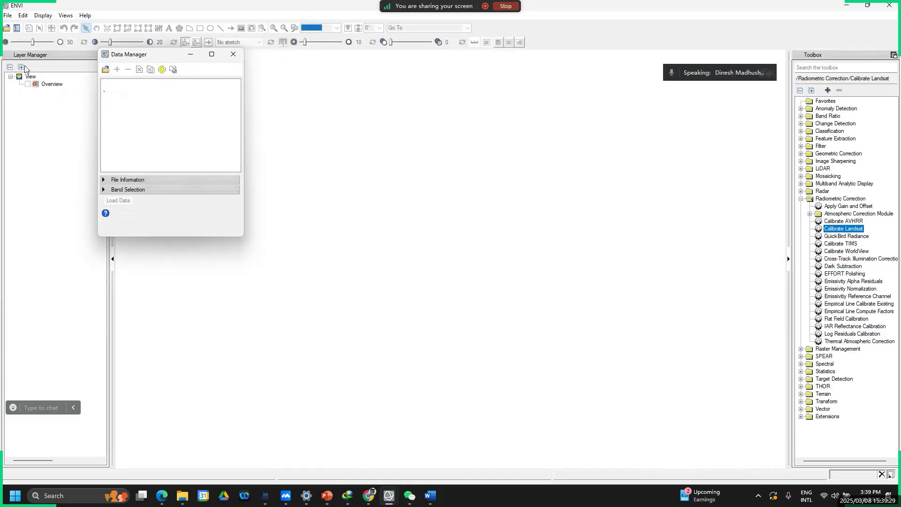
Open the LT04_L1TP_193056_19910110_20170129_01_T1_B4.TIF image and fit its full extent in the view.
click(7, 28)
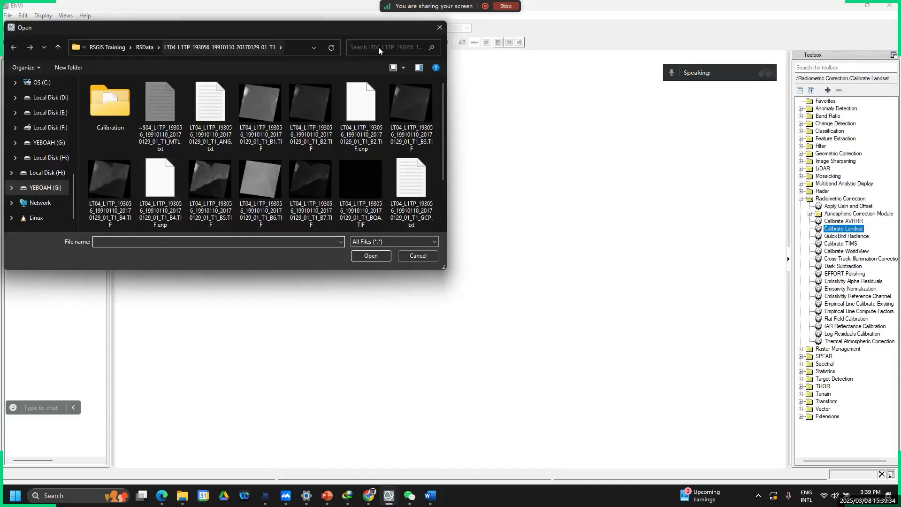
click(107, 201)
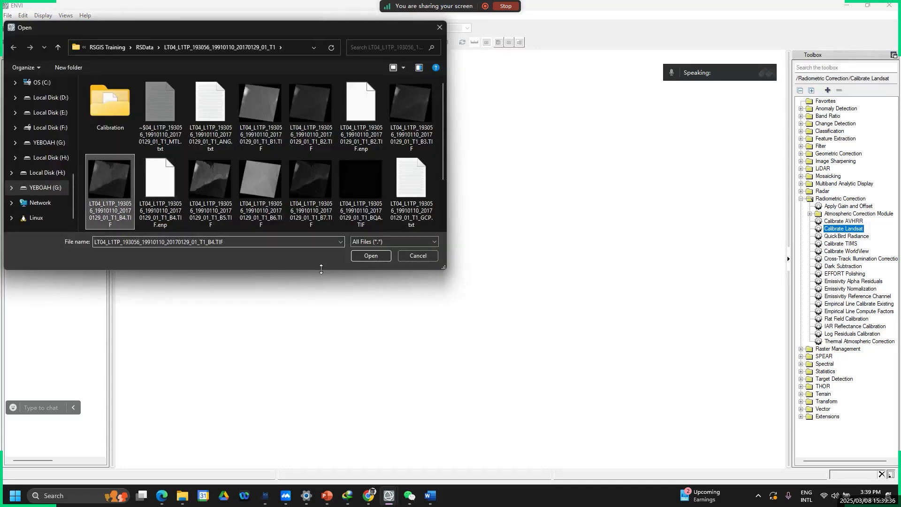
click(372, 255)
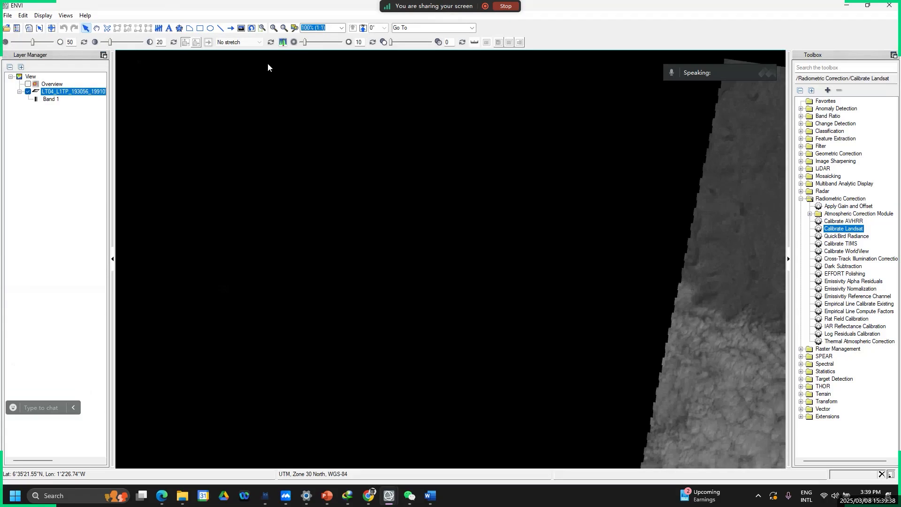
click(294, 27)
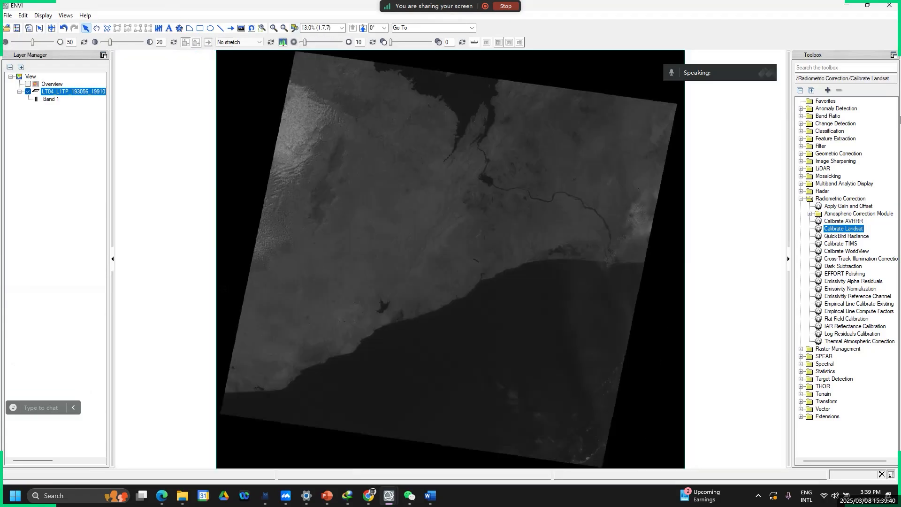
Start the Calibrate Landsat tool with the loaded band 4 image as its input file.
click(800, 198)
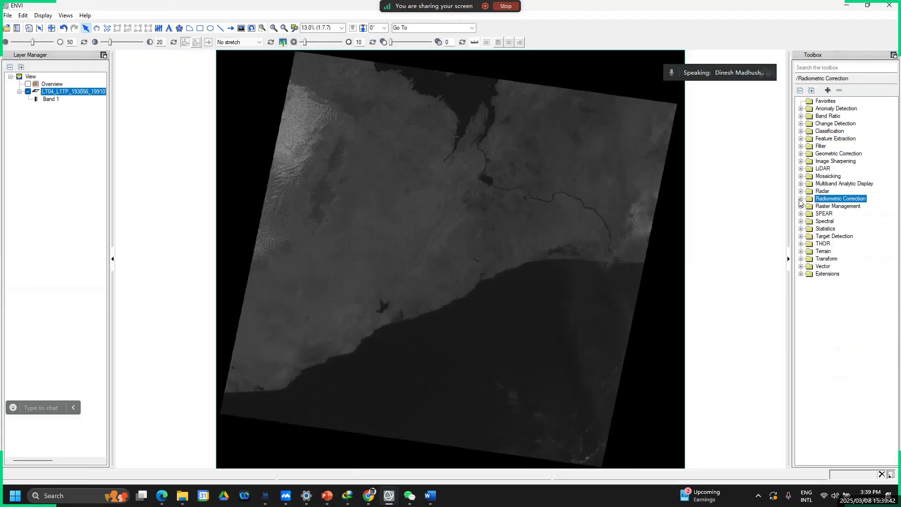
click(801, 199)
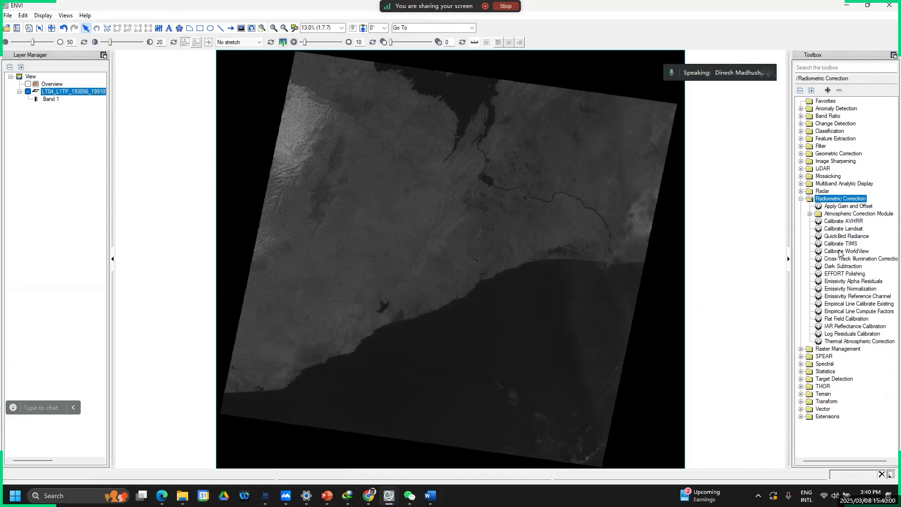
double_click(833, 228)
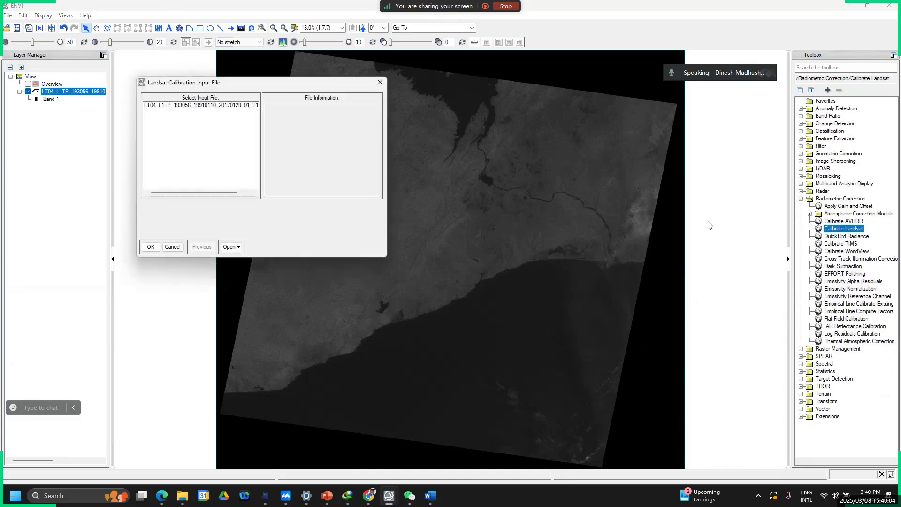
click(189, 106)
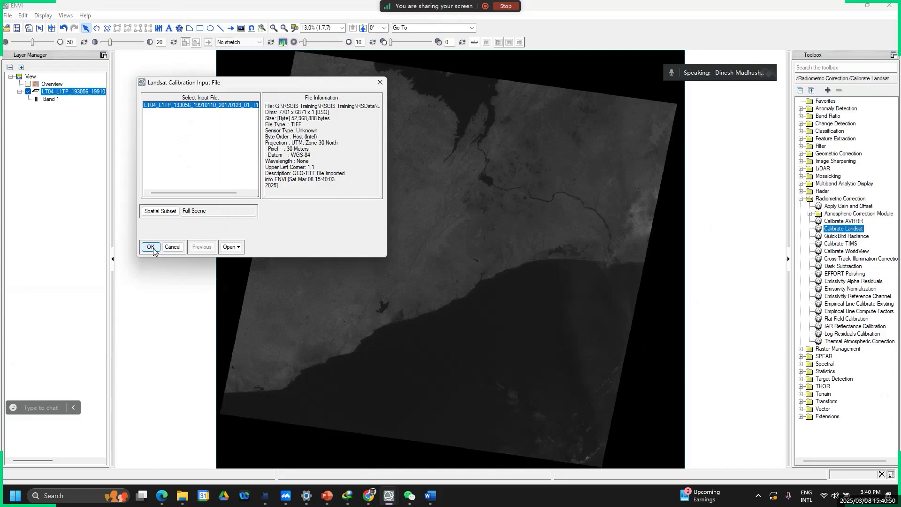
click(151, 247)
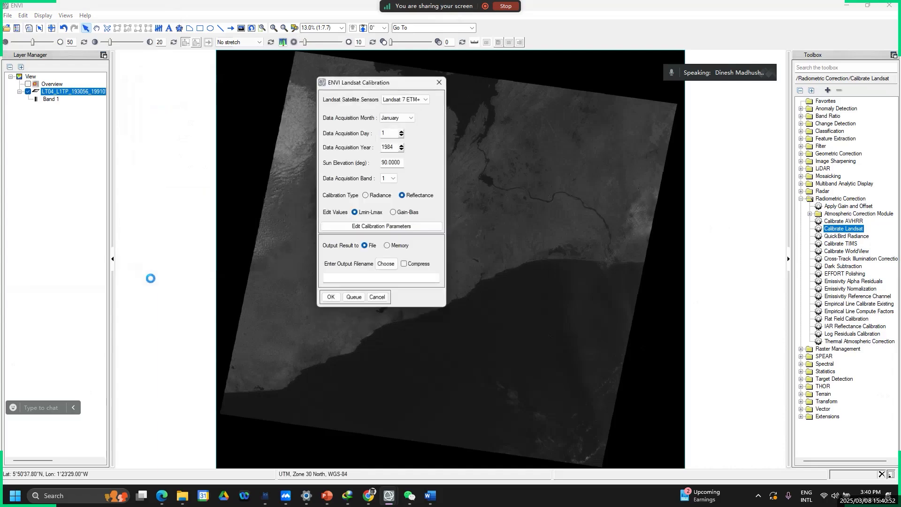
Set the satellite sensor to Landsat 4 TM and the data acquisition date to 10 January 1991.
click(422, 99)
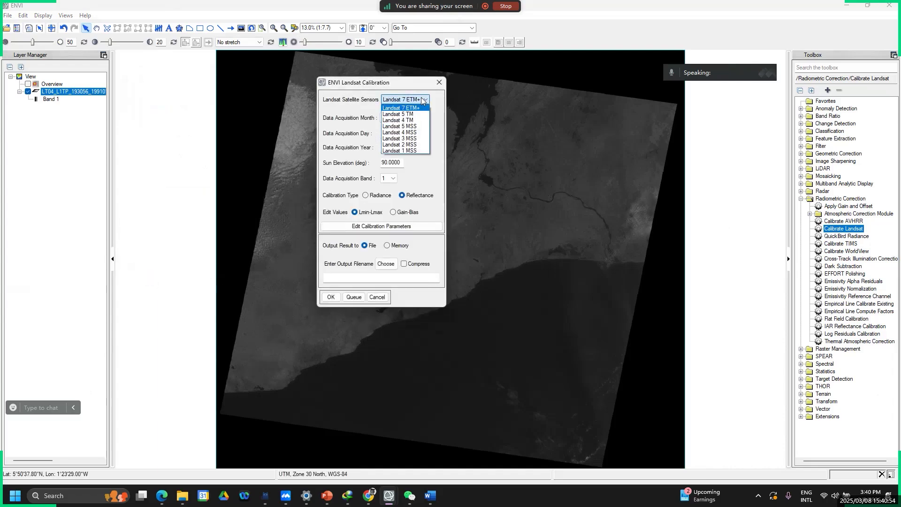
click(412, 121)
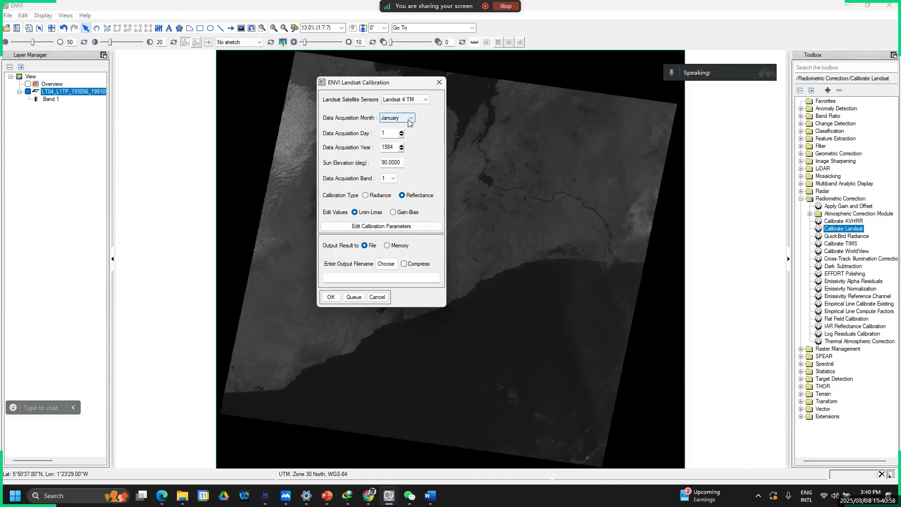
click(389, 133)
text(0)
drag(395, 147, 389, 147)
text(9)
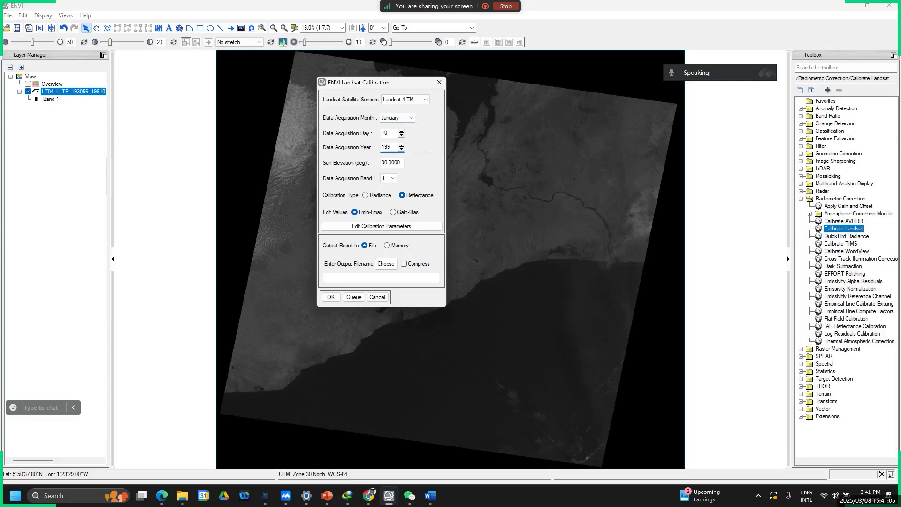
text(1)
Enter the copied sun elevation value and set the data acquisition band to 4.
key(Tab)
key(ctrl+v)
click(393, 179)
click(386, 205)
Browse for the band 4 output location to the Calibration folder inside the LT04_L1TP_193056_19910110_20170129_01_T1 folder.
click(386, 263)
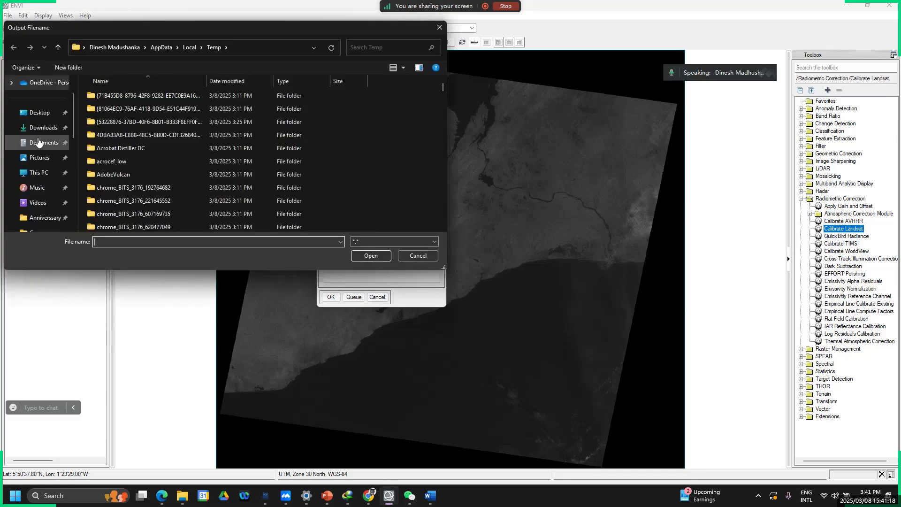
scroll(33, 196, down, 4)
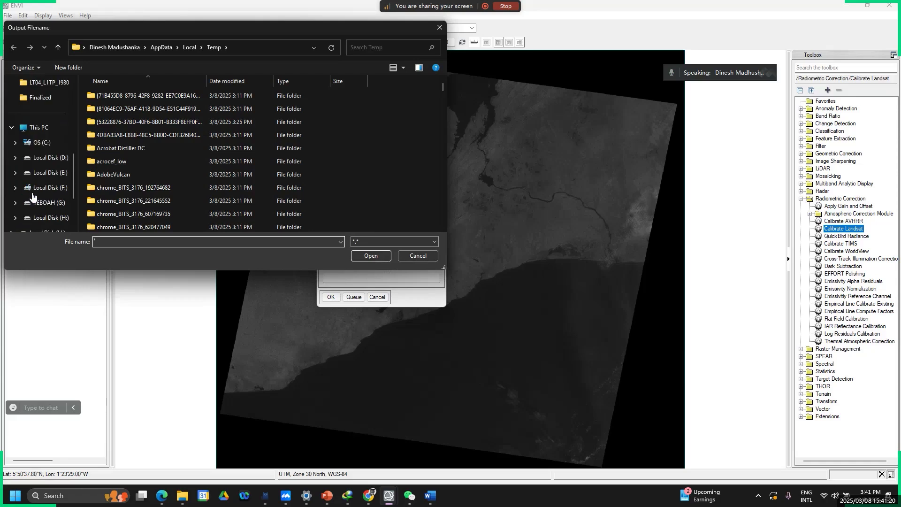
scroll(33, 196, up, 3)
click(40, 203)
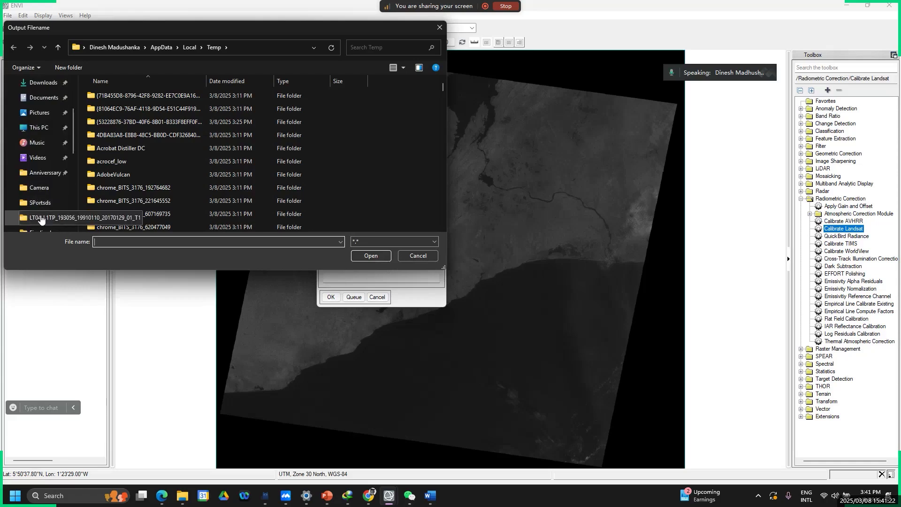
double_click(108, 126)
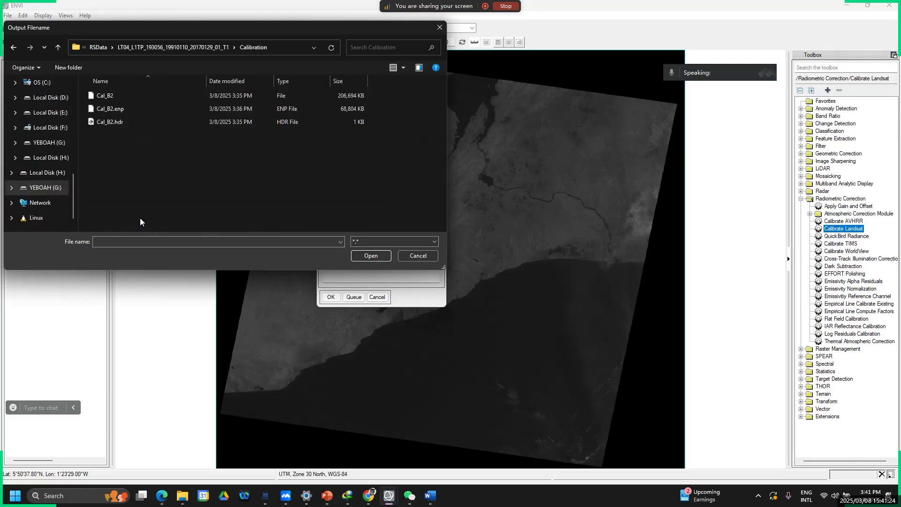
Name the output file Cal_B4 and run the band 4 reflectance calibration.
click(106, 96)
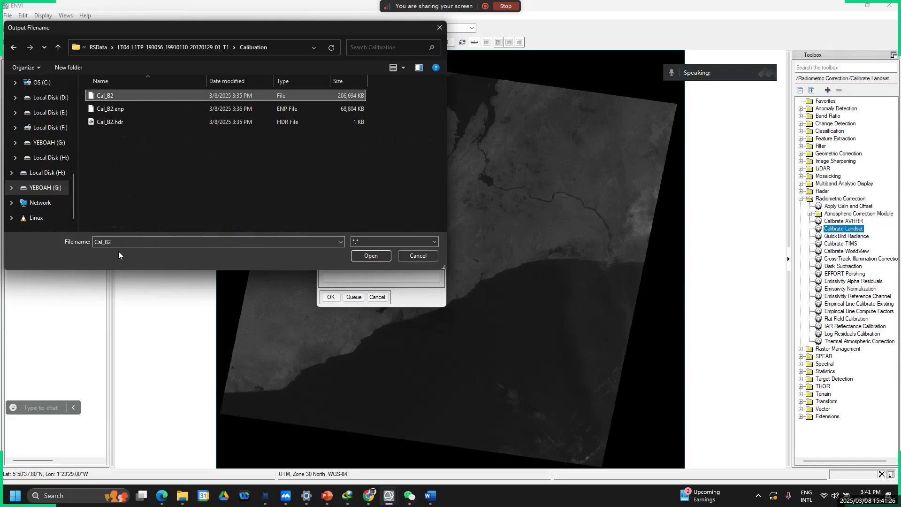
double_click(120, 242)
click(120, 242)
key(BackSpace)
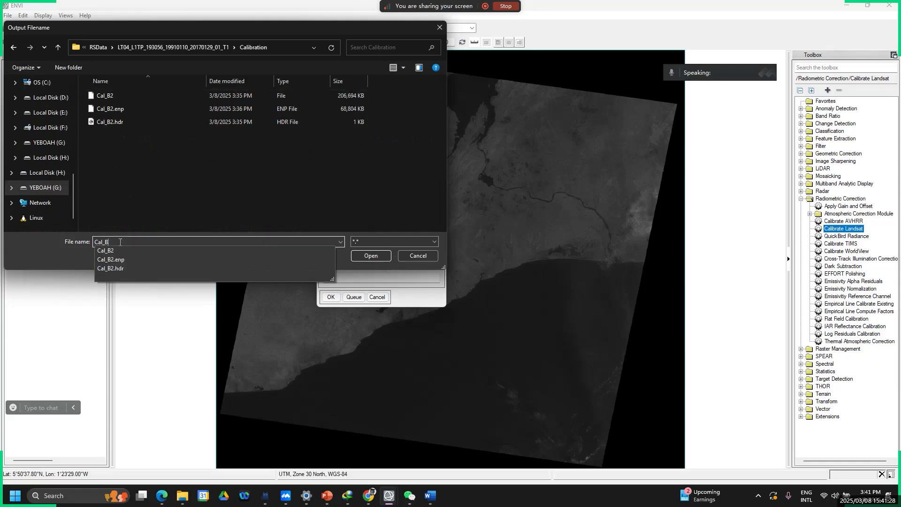
text(4)
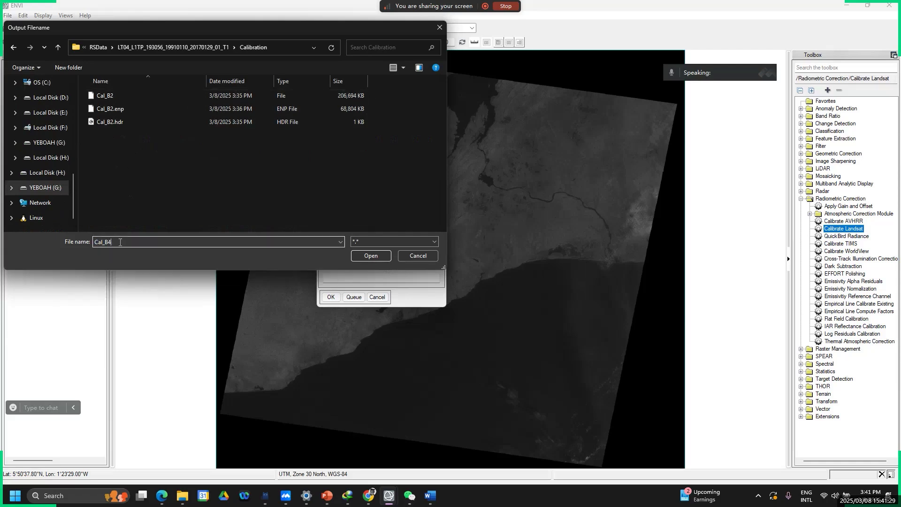
click(370, 256)
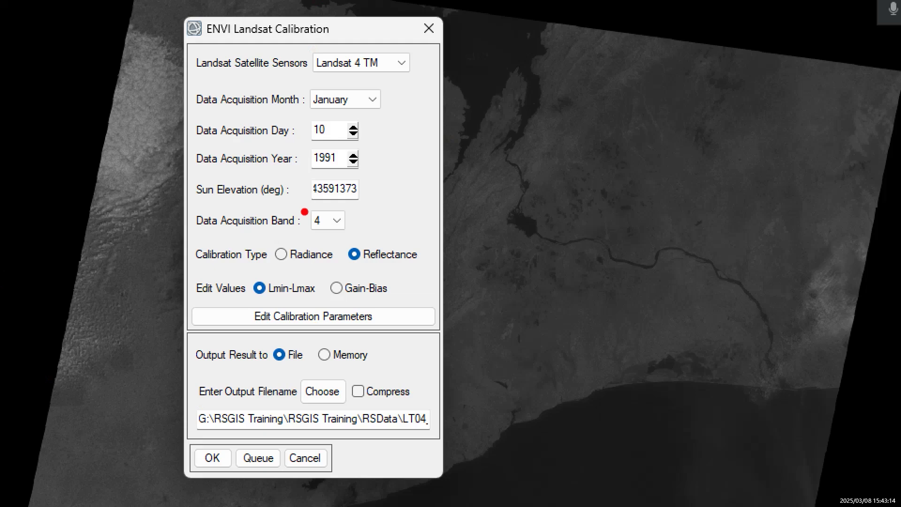
mouse_move(292, 214)
mouse_down()
mouse_move(370, 203)
mouse_move(341, 246)
mouse_move(260, 207)
mouse_up()
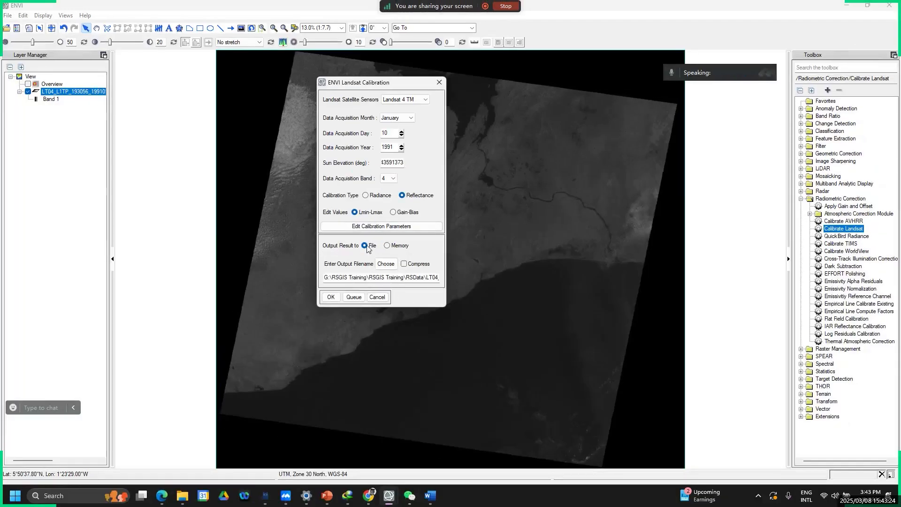
click(331, 297)
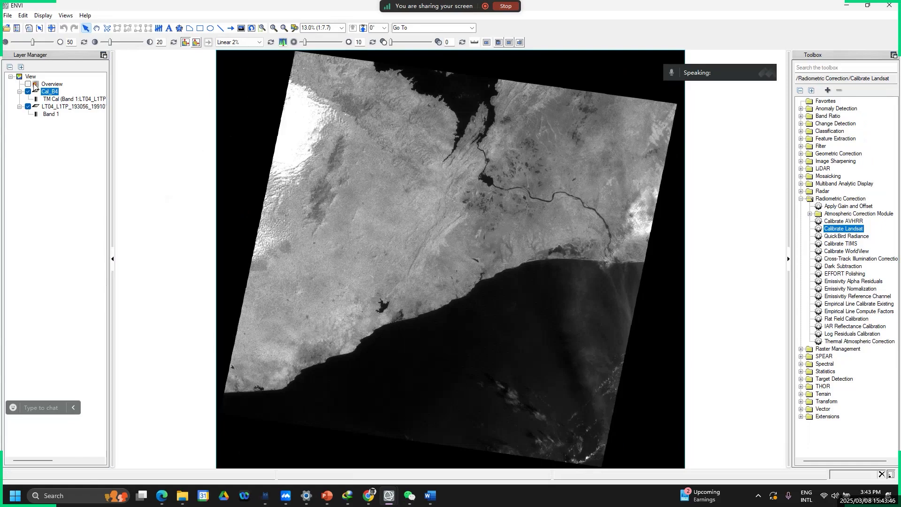
Close all loaded files, including the original band 4 image and Cal_B4, and dismiss the Data Manager.
click(17, 29)
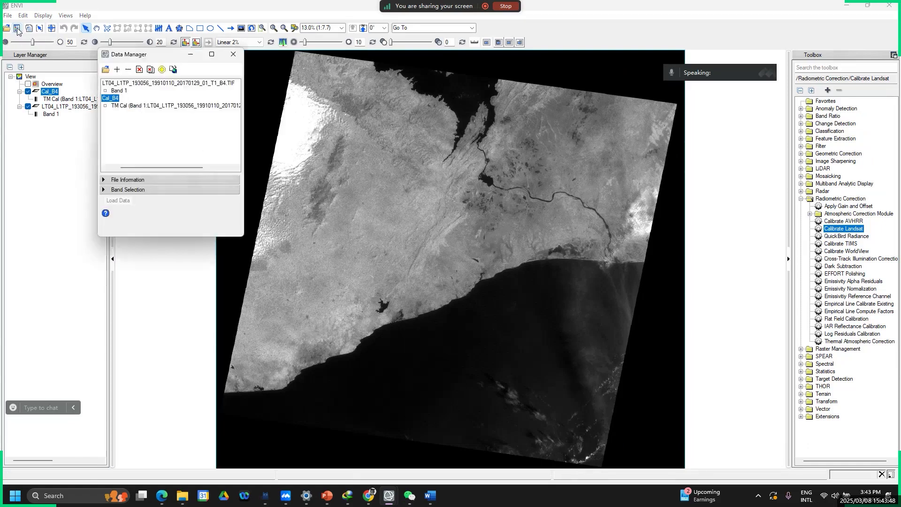
click(150, 70)
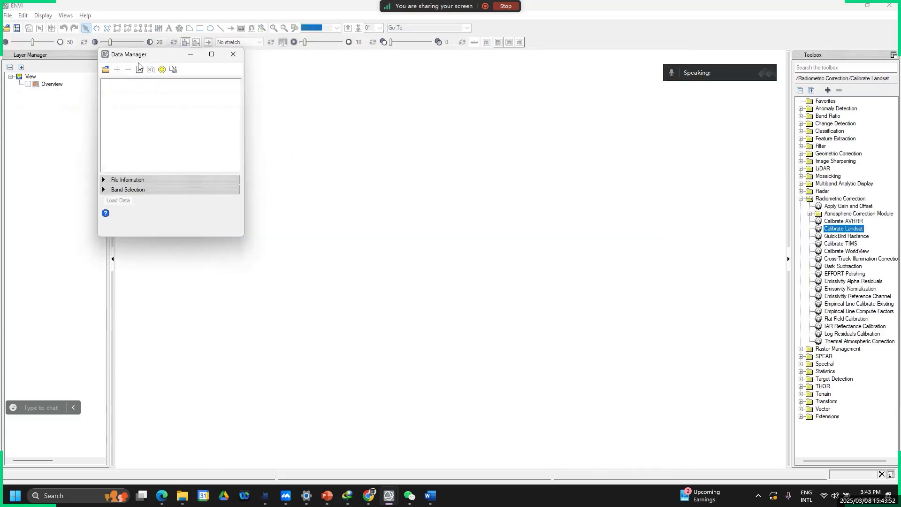
click(234, 54)
Open the LT04_L1TP_193056_19910110_20170129_01_T1_B7.TIF image and fit its full extent in the view.
click(6, 29)
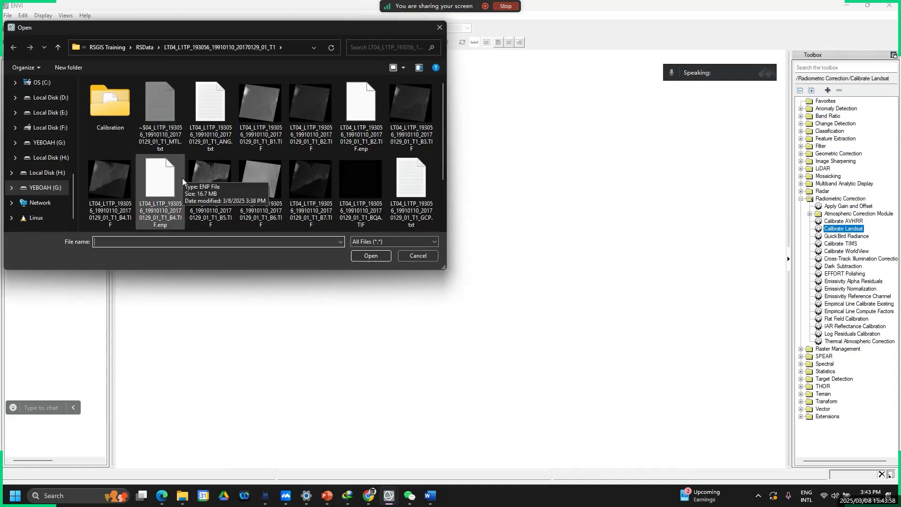
scroll(182, 178, down, 2)
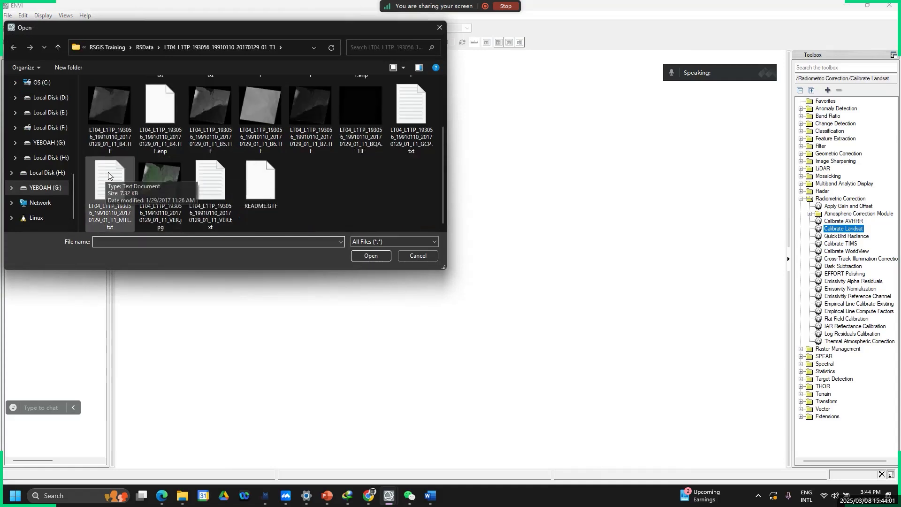
click(322, 117)
click(371, 256)
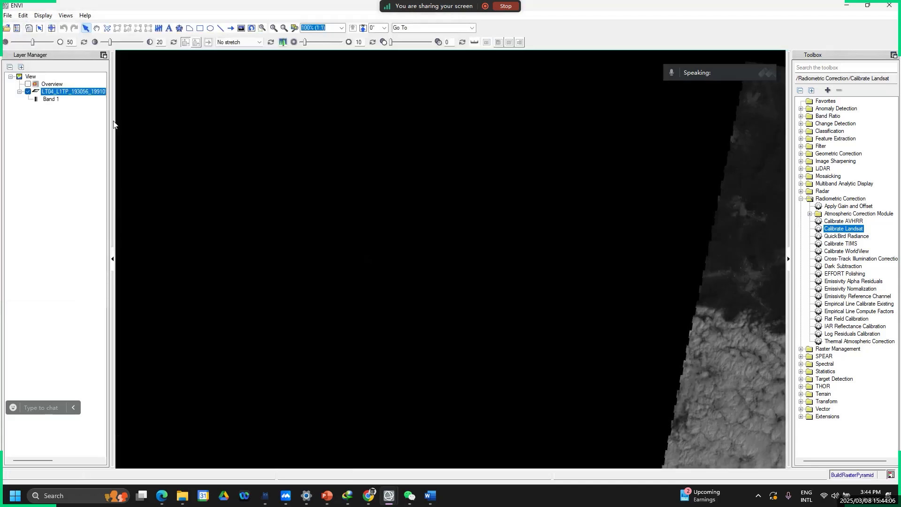
click(294, 28)
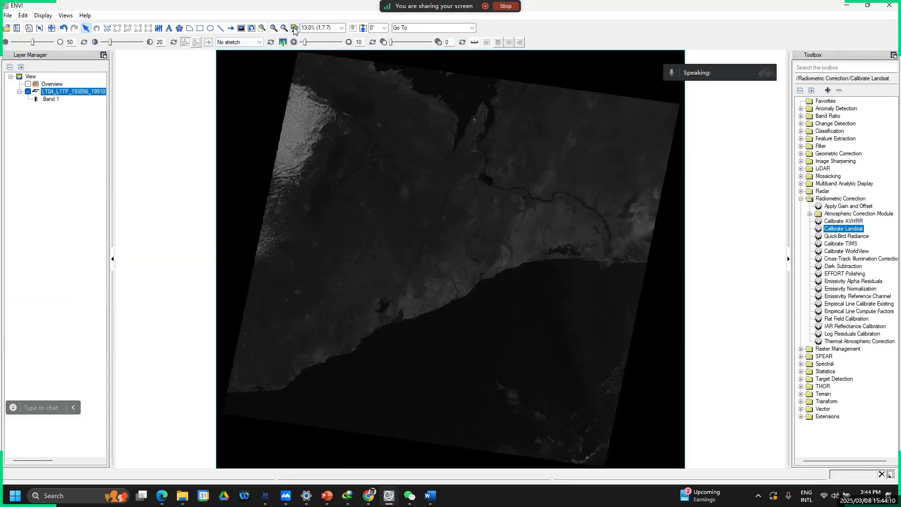
Start the Calibrate Landsat tool with the loaded band 7 image as its input file.
double_click(833, 229)
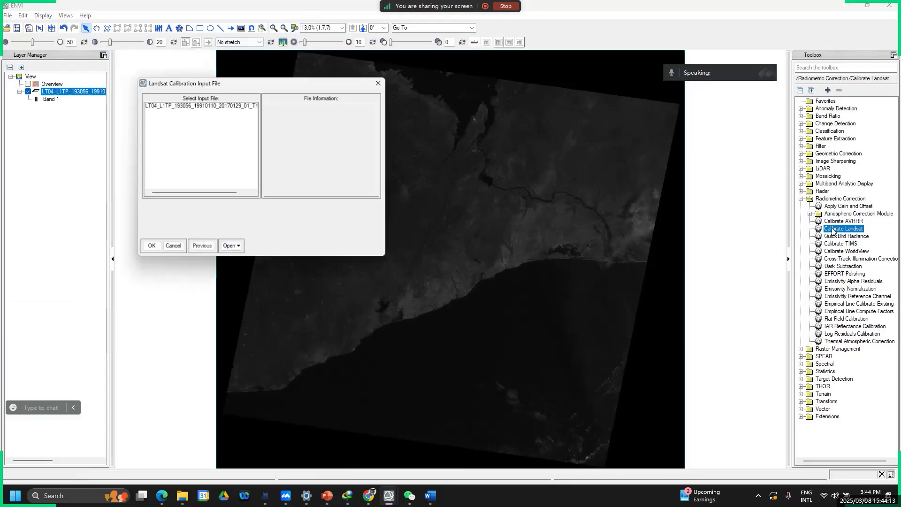
click(190, 106)
click(150, 247)
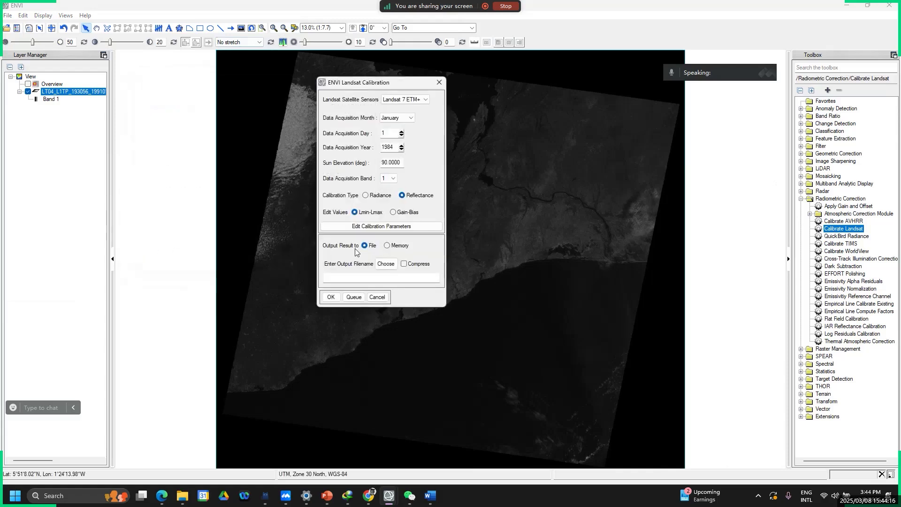
Set the sensor to Landsat 4 TM and the acquisition date to 10 January 1991 for the band 7 calibration.
click(415, 99)
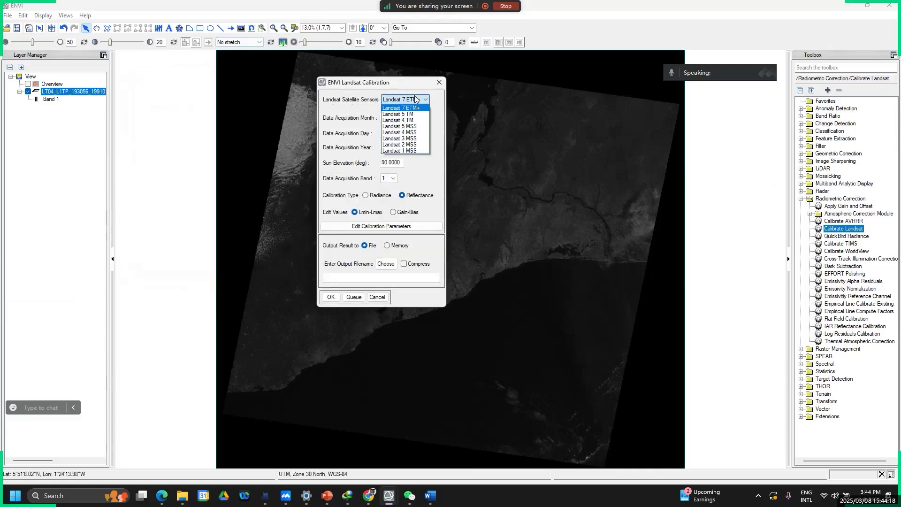
click(412, 120)
click(397, 133)
text(0)
mouse_move(394, 147)
mouse_down()
mouse_move(385, 148)
mouse_move(394, 148)
mouse_up()
text(91)
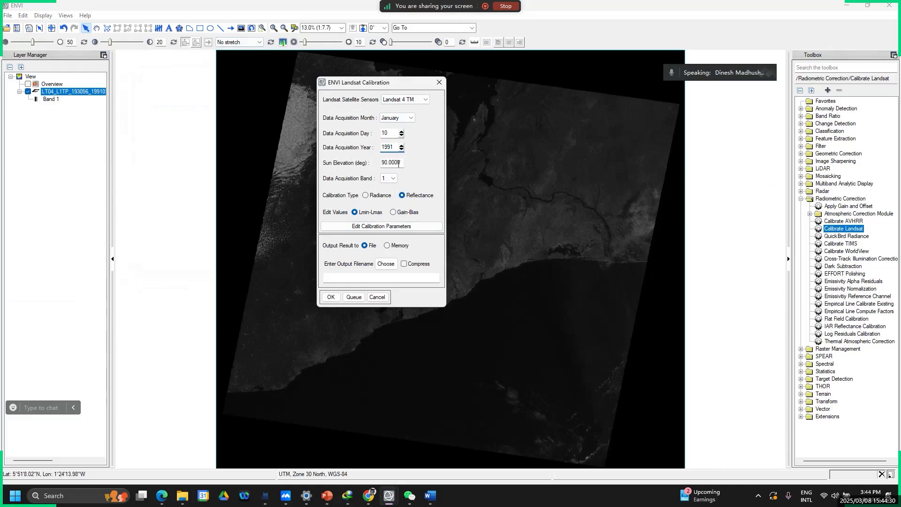
Replace the sun elevation with the copied value and set the data acquisition band to 7.
double_click(400, 162)
key(ctrl+v)
click(392, 179)
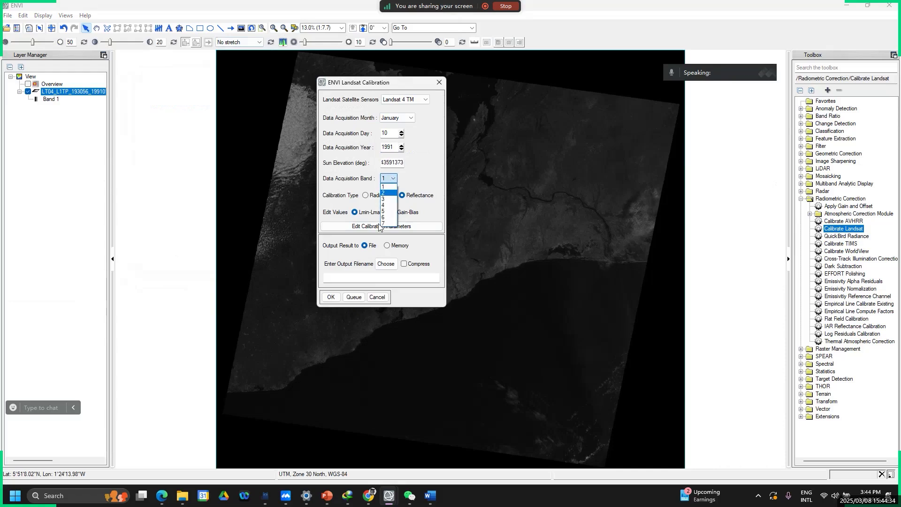
click(385, 224)
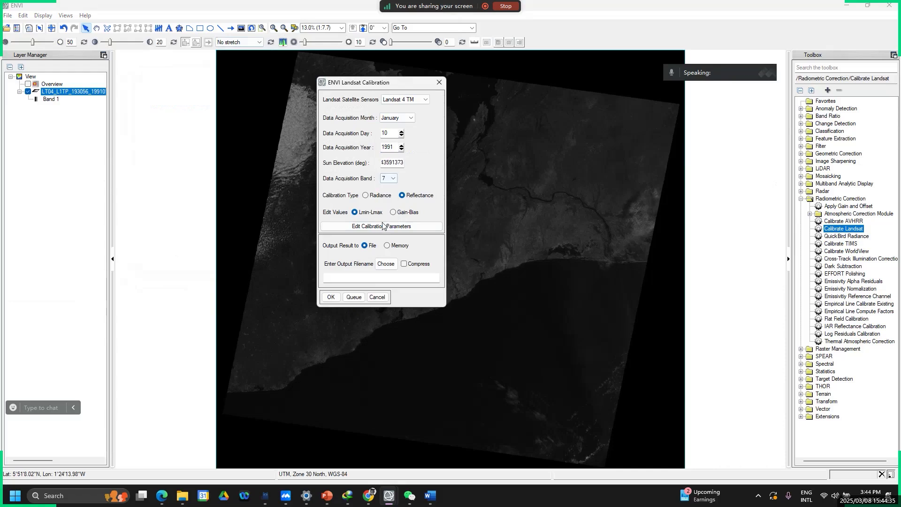
Set the band 7 output file to Cal_B7 in the Calibration folder and run the reflectance calibration.
click(384, 264)
scroll(57, 195, down, 5)
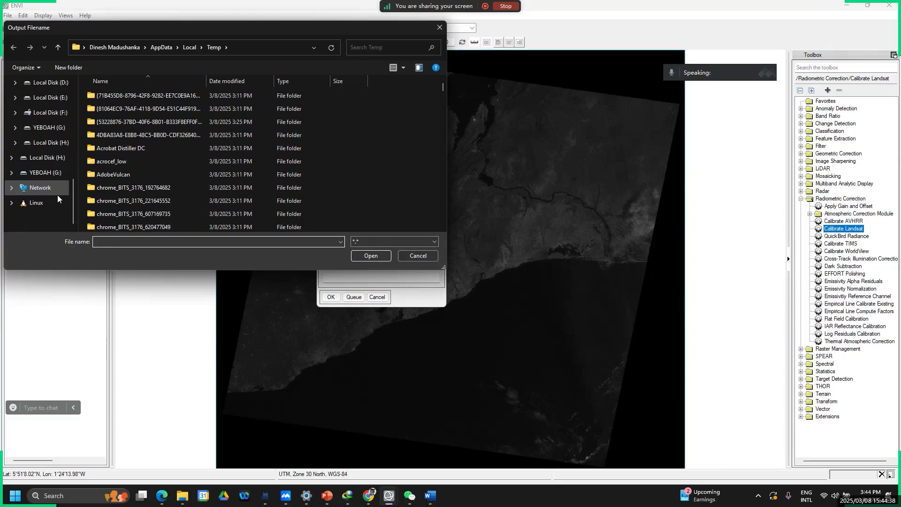
scroll(57, 195, up, 1)
click(43, 158)
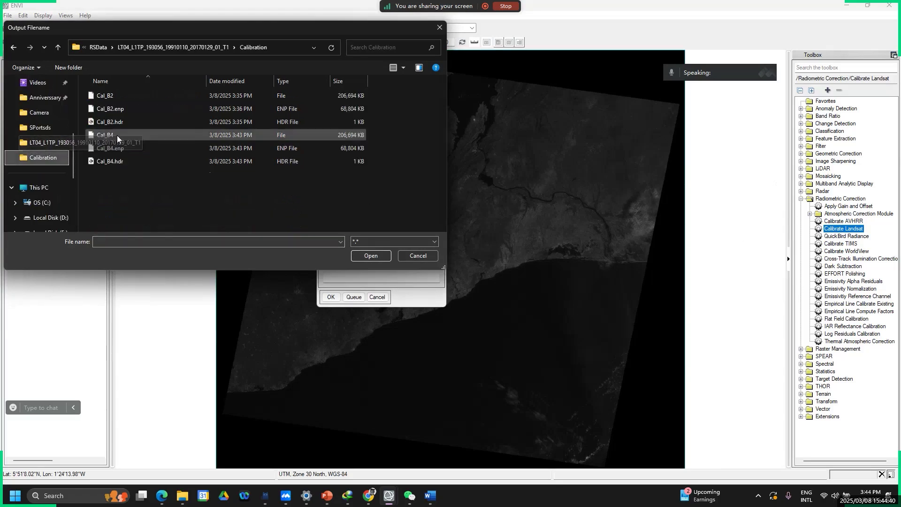
click(106, 96)
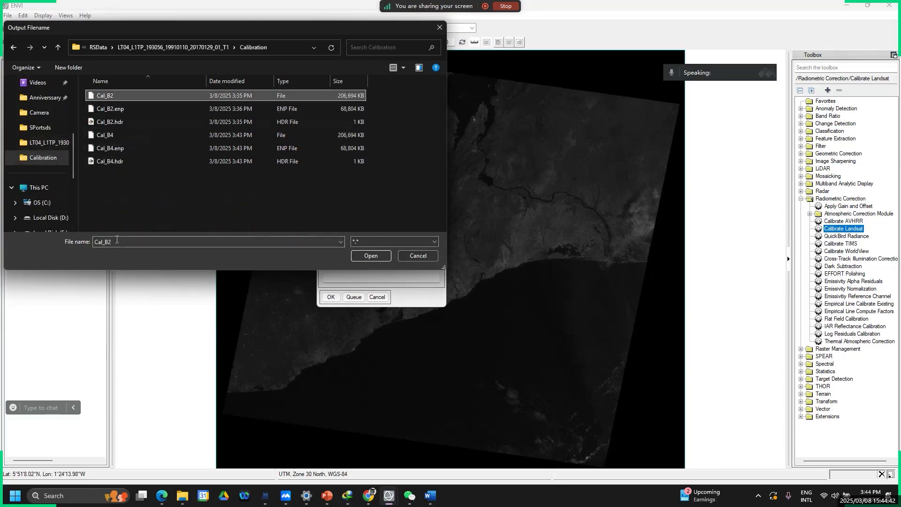
click(117, 242)
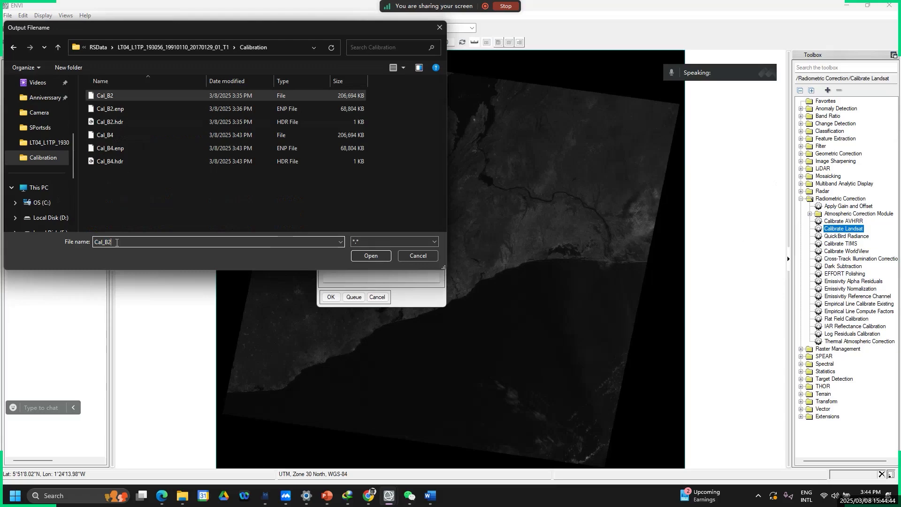
key(BackSpace)
text(7)
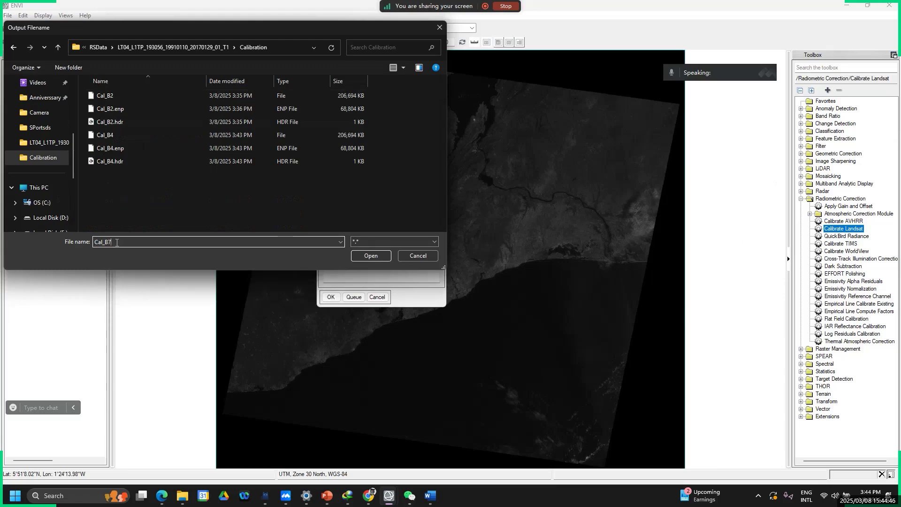
click(364, 258)
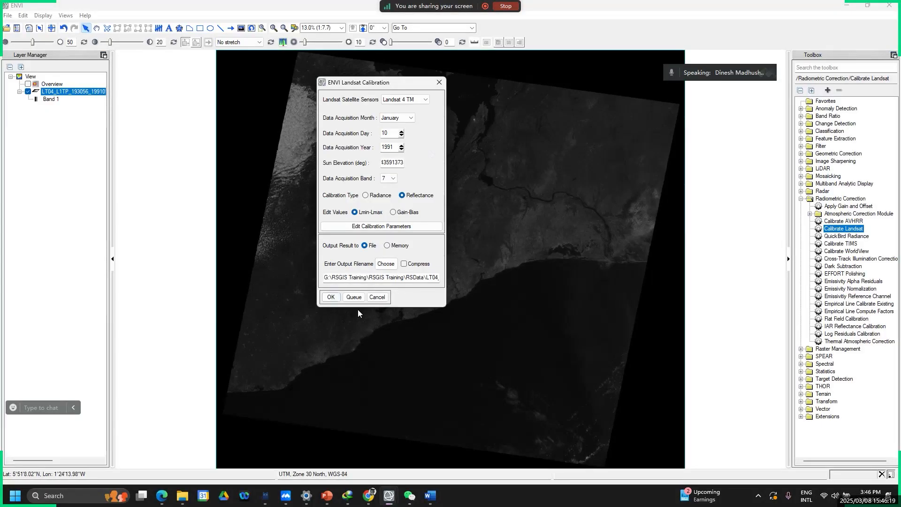
click(327, 296)
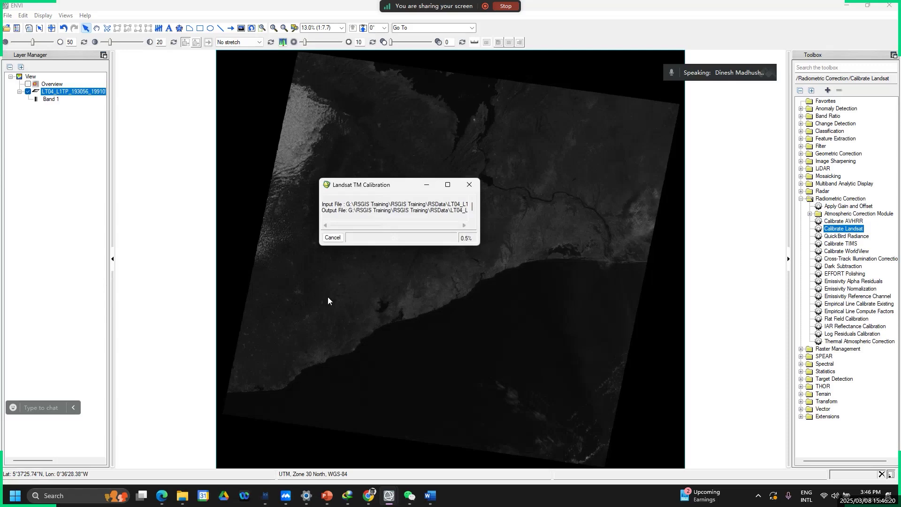
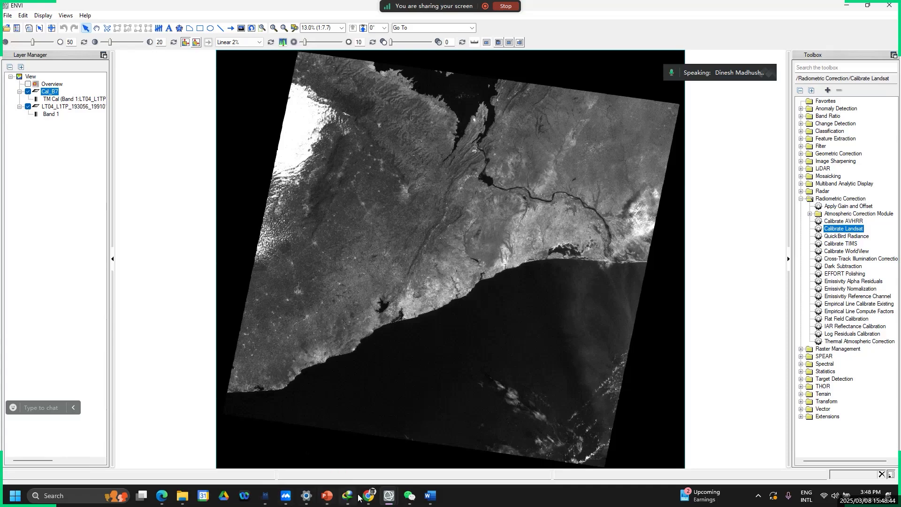
Switch to Chrome and search Google for "band combination pdx" in a new tab.
click(369, 497)
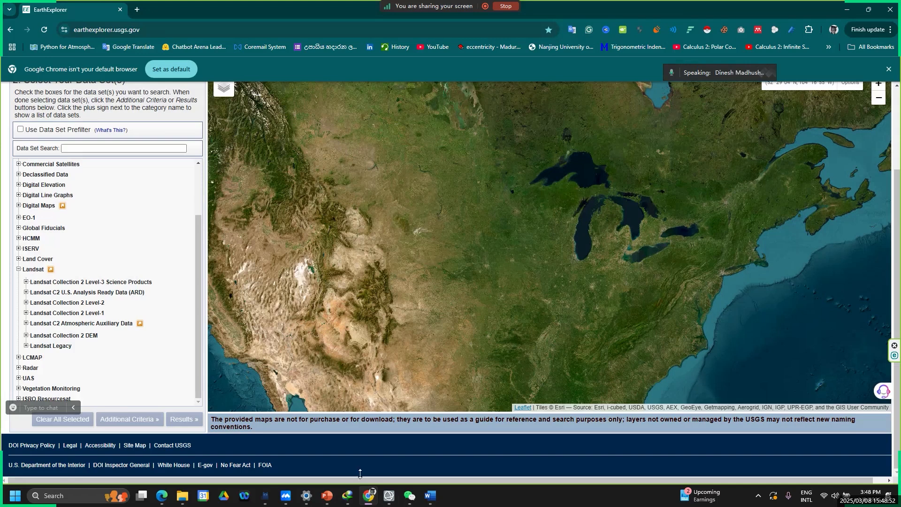
click(136, 10)
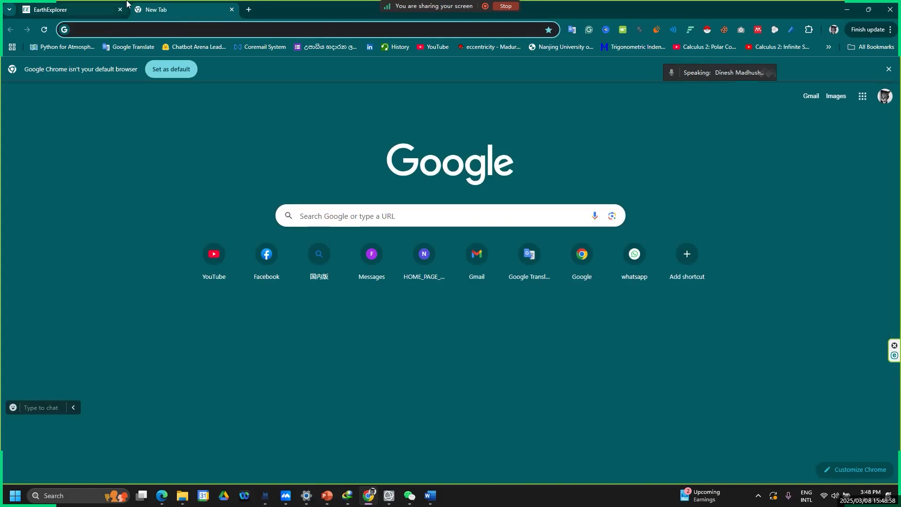
mouse_move(127, 3)
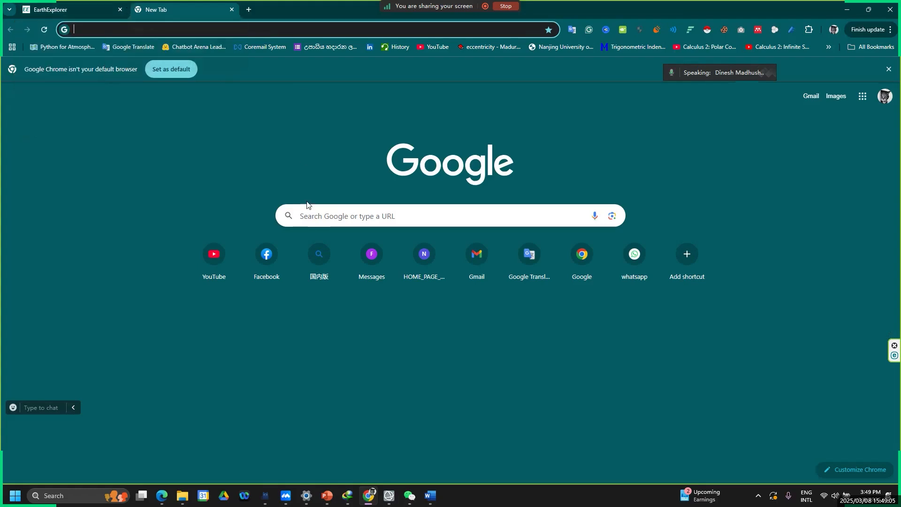
click(311, 219)
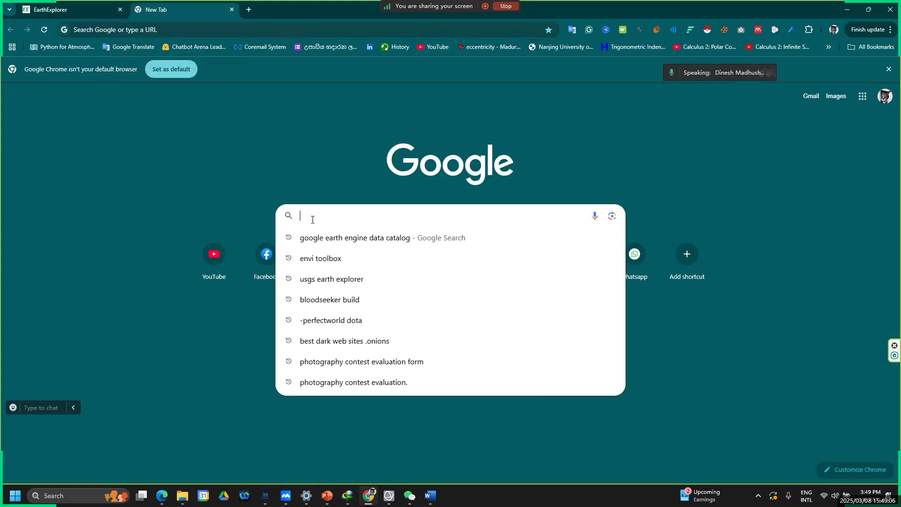
text(band co)
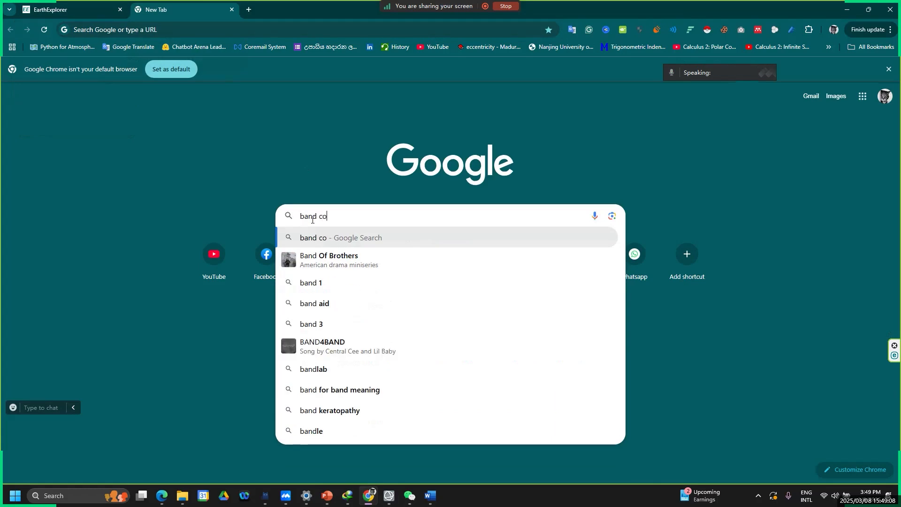
text(mbination pdx)
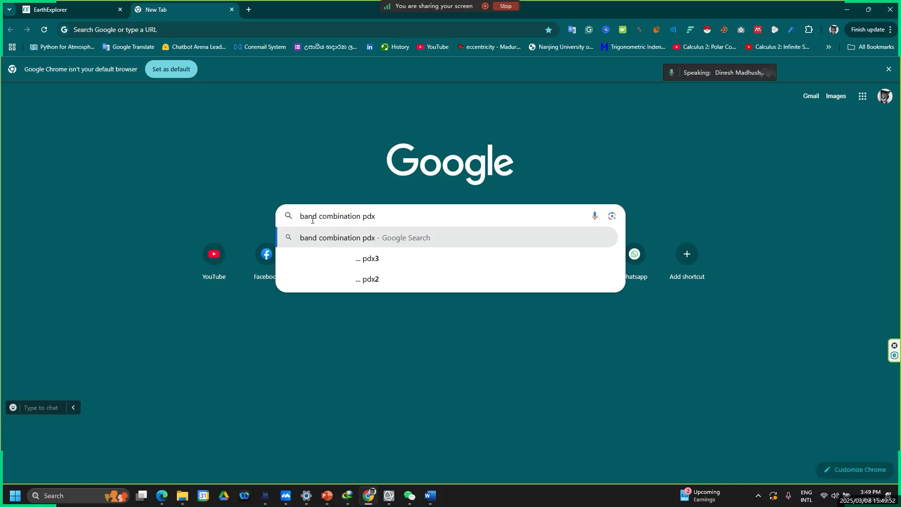
key(Return)
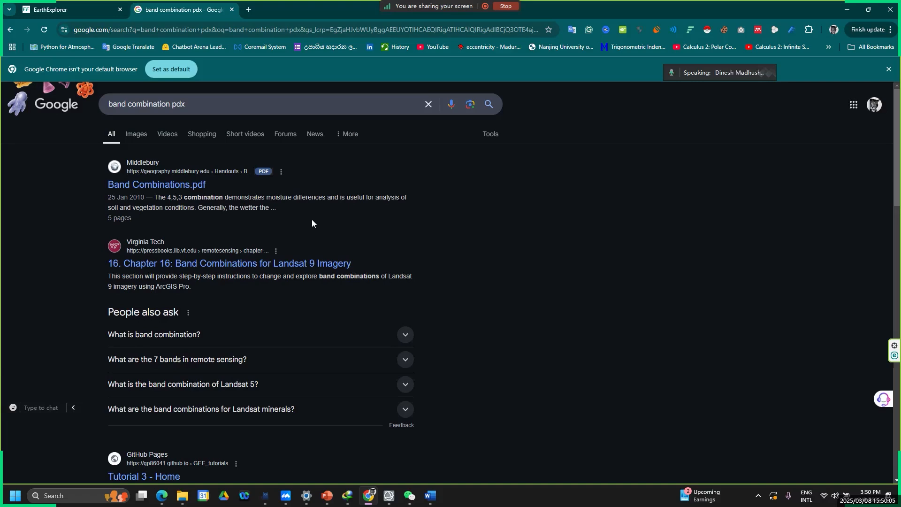
Look through the search results for a page that explains Landsat band combinations.
scroll(248, 277, down, 1)
scroll(248, 277, down, 3)
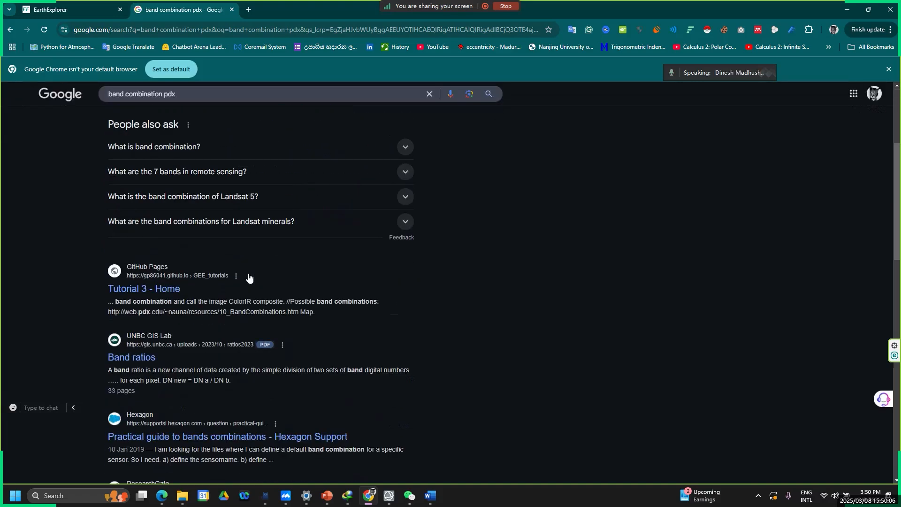
scroll(249, 277, down, 4)
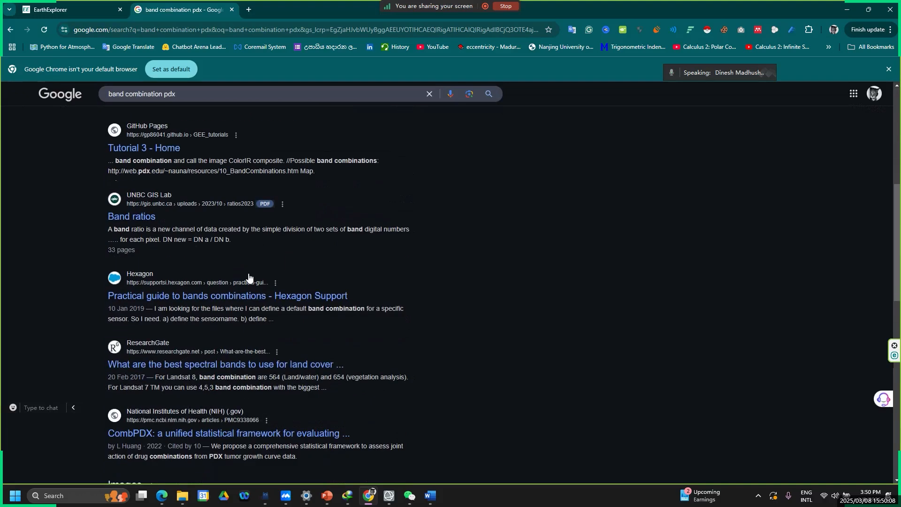
scroll(250, 277, down, 5)
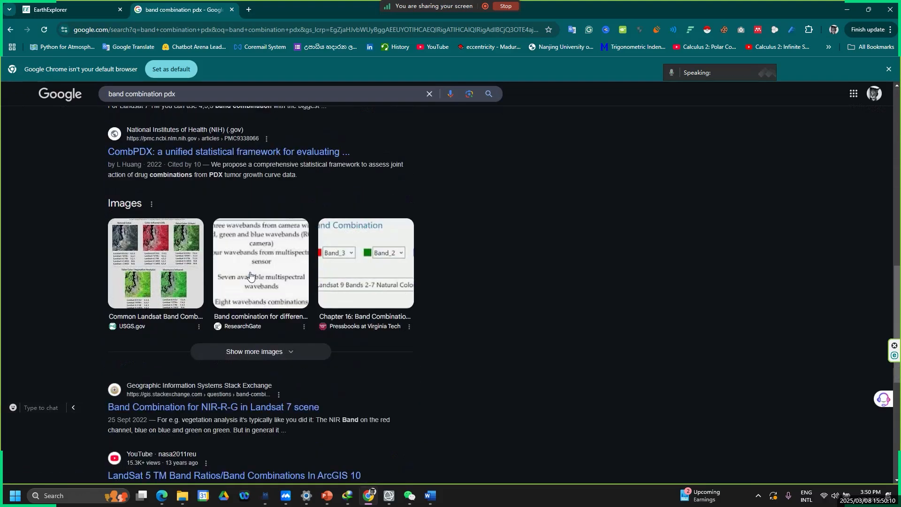
scroll(250, 276, up, 10)
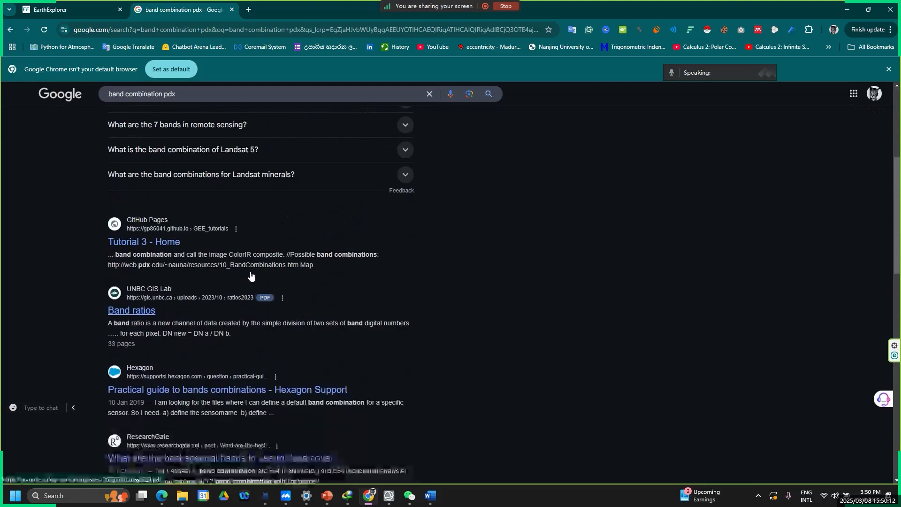
scroll(250, 275, up, 1)
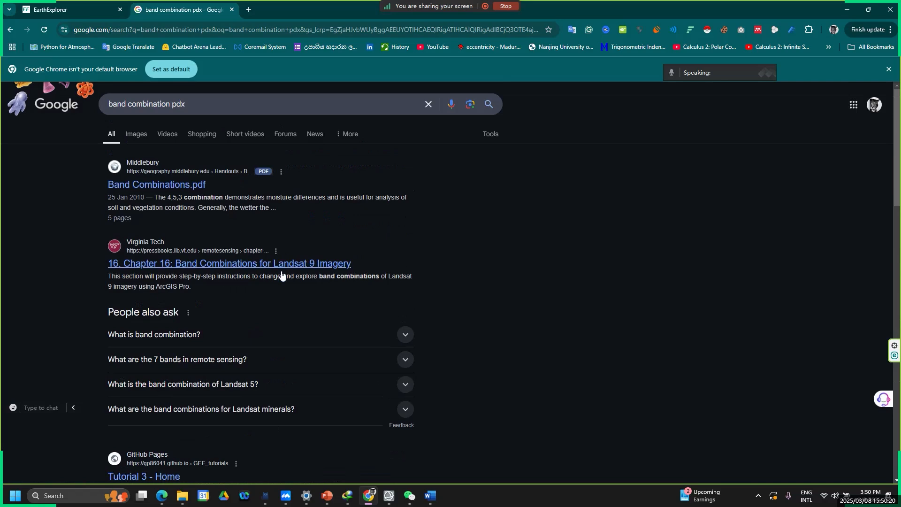
scroll(306, 311, down, 6)
scroll(302, 300, down, 10)
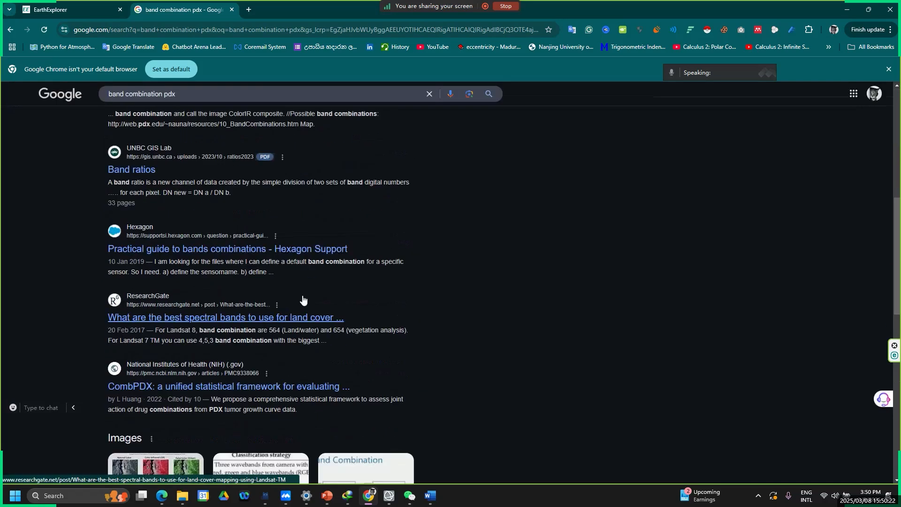
scroll(302, 298, down, 2)
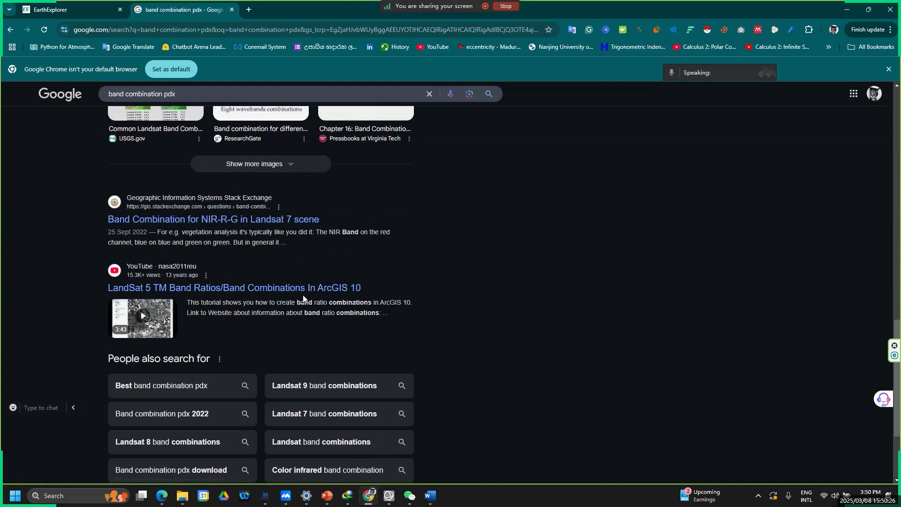
scroll(303, 295, down, 2)
scroll(300, 291, up, 5)
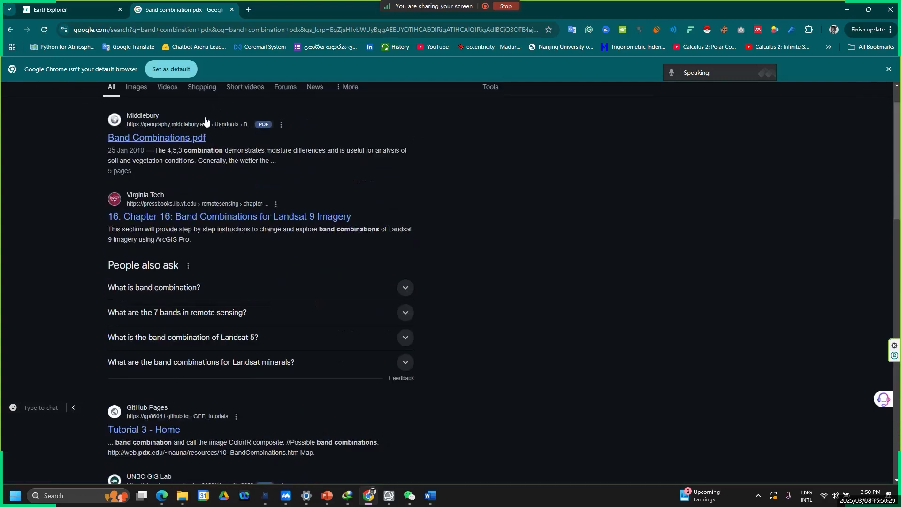
scroll(211, 124, up, 1)
Replace the Google query with "pdx band combination" and run the search.
drag(122, 104, 82, 104)
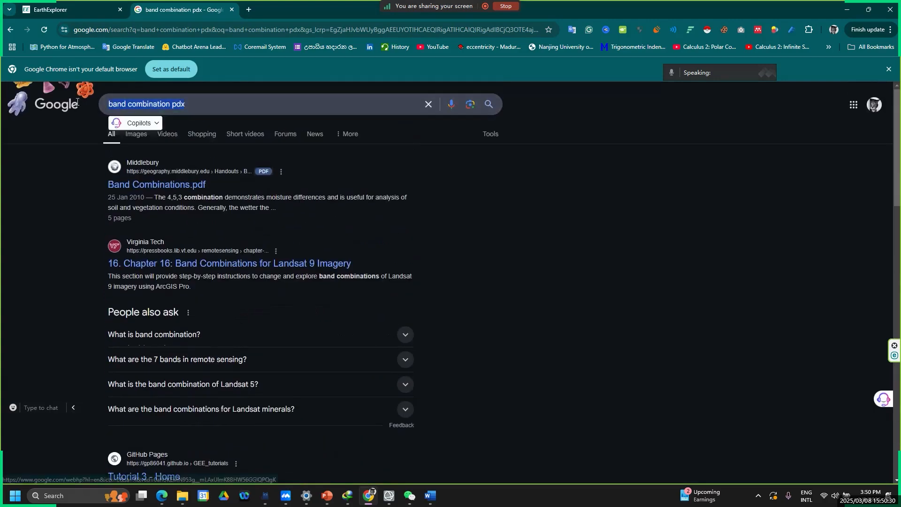
text(pd)
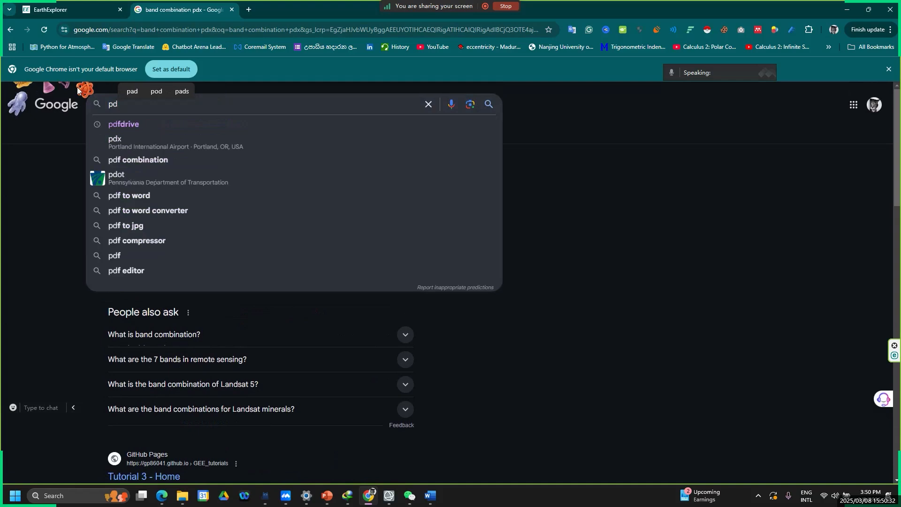
text(x band combib)
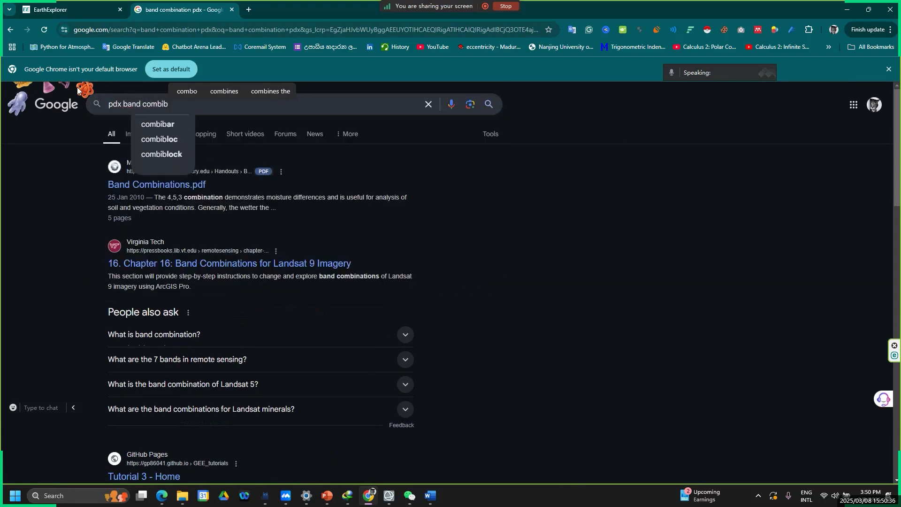
key(BackSpace)
text(nation)
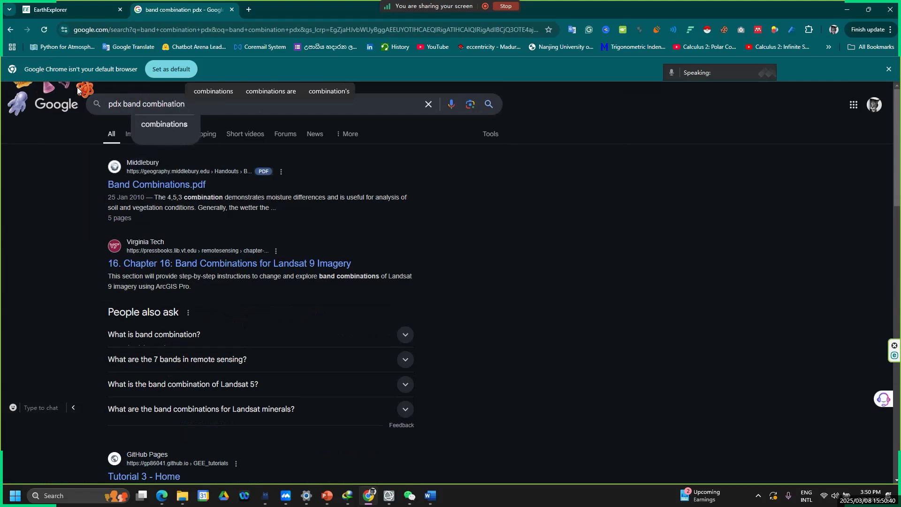
key(Return)
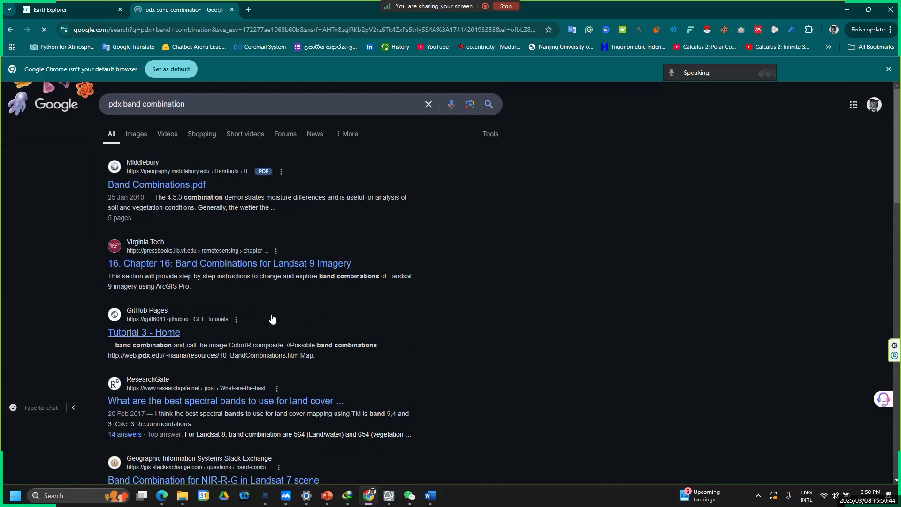
Open Middlebury's Band Combinations.pdf and examine the table of R,G,B combinations and their potential information content on page 2.
scroll(273, 323, down, 3)
scroll(273, 323, up, 3)
click(162, 188)
scroll(266, 299, down, 3)
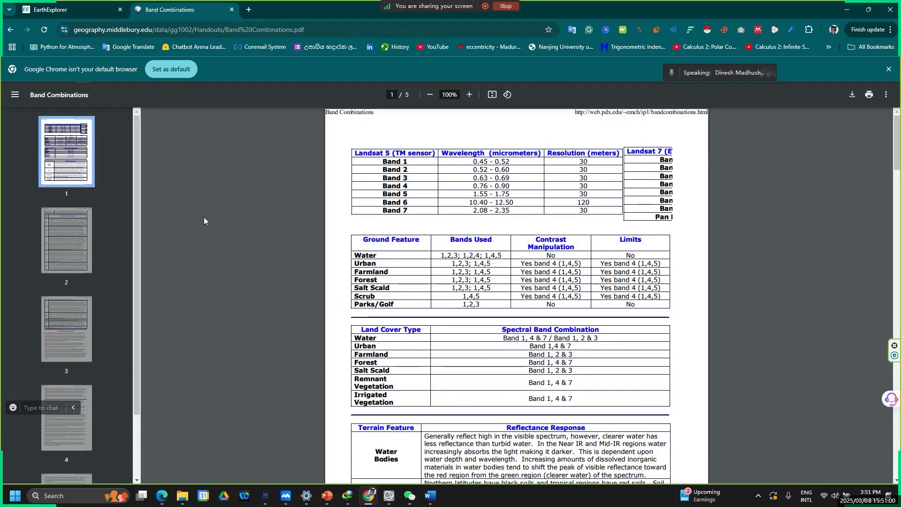
click(10, 30)
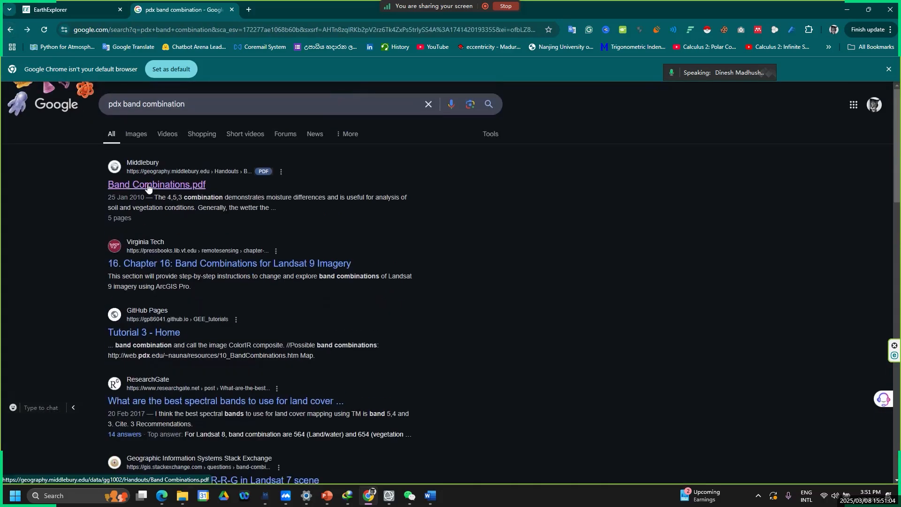
click(148, 186)
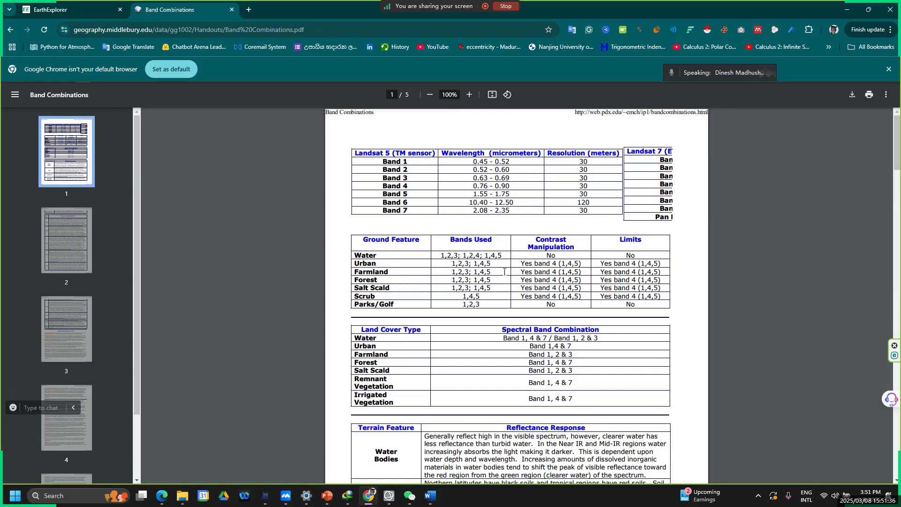
scroll(492, 289, down, 2)
scroll(493, 290, down, 5)
scroll(496, 292, down, 3)
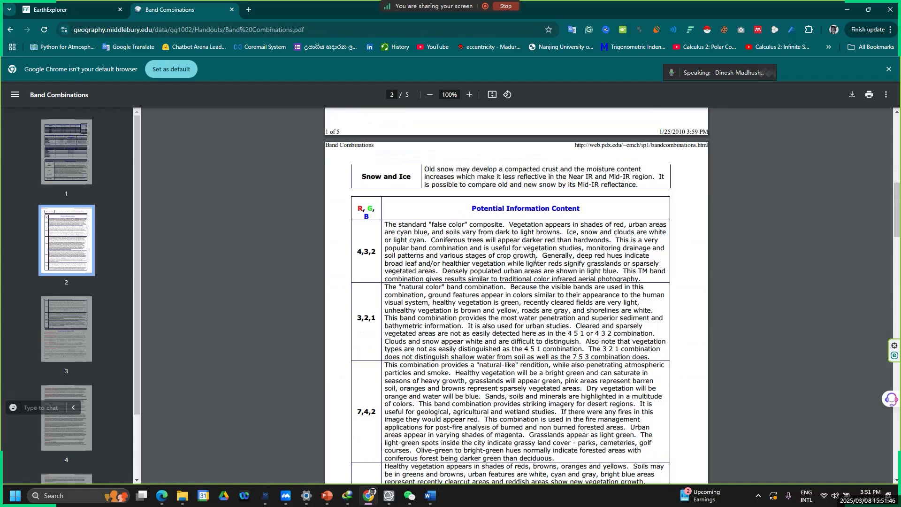
scroll(528, 267, down, 1)
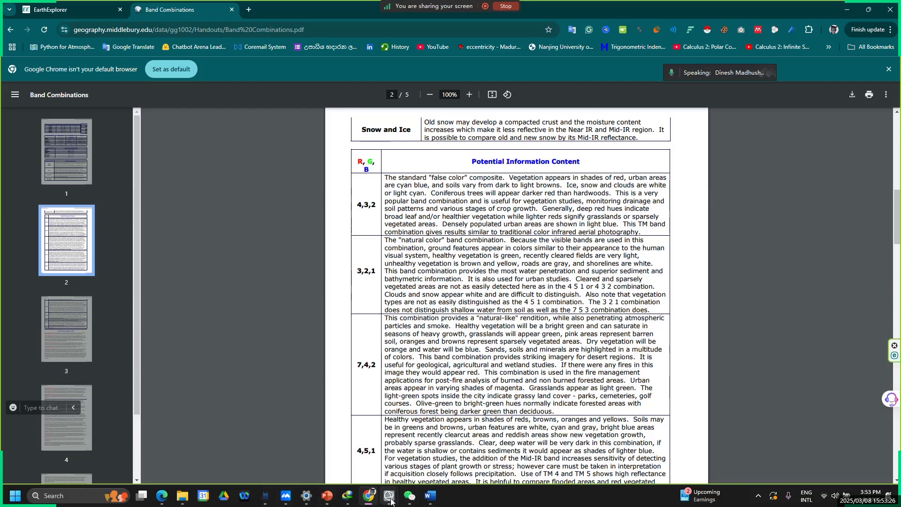
Switch back to ENVI and open the Data Manager.
mouse_move(389, 496)
click(434, 463)
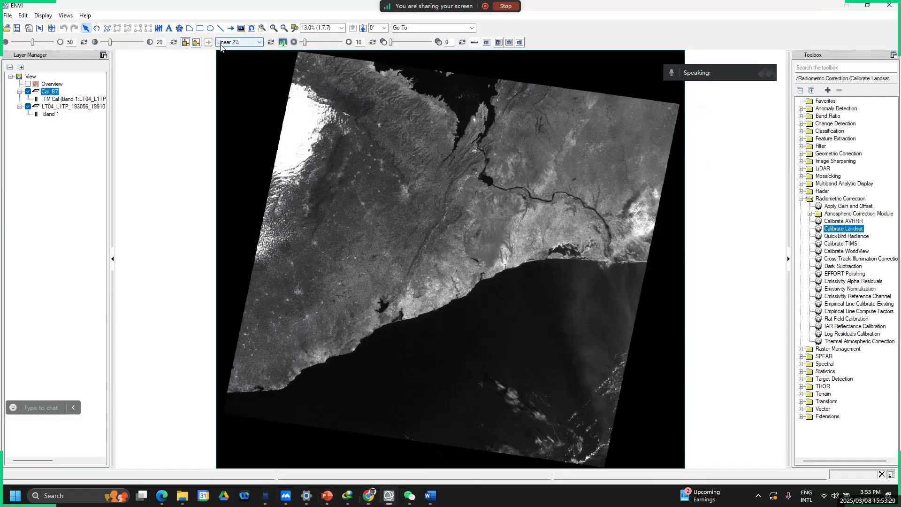
click(18, 29)
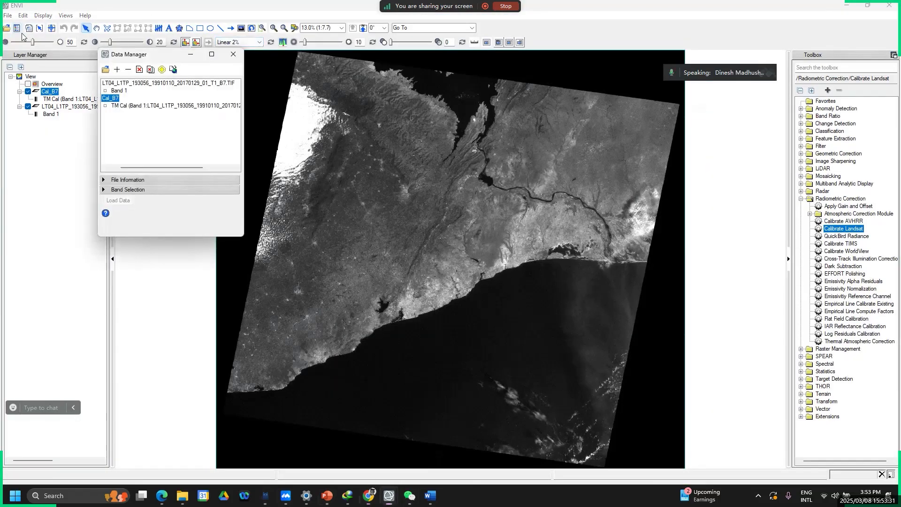
Close all loaded files through the Data Manager so the view is empty, and close the Data Manager.
click(232, 55)
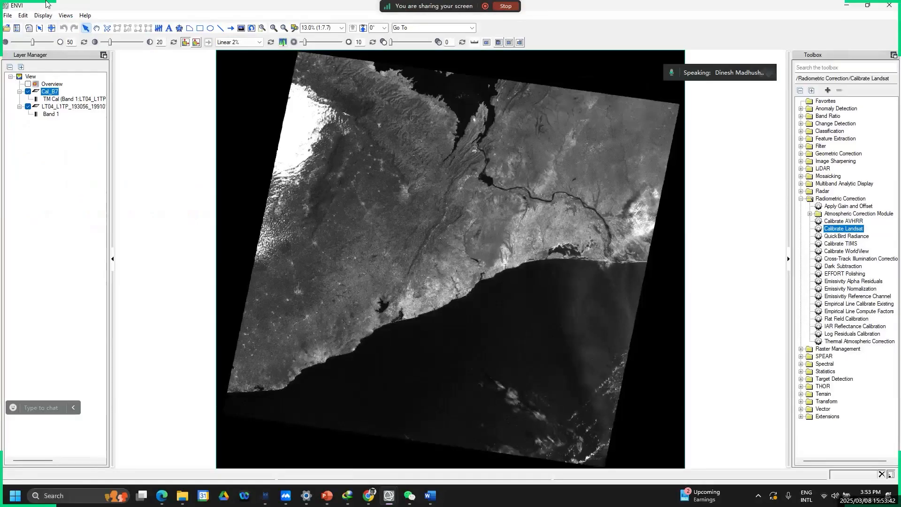
click(33, 56)
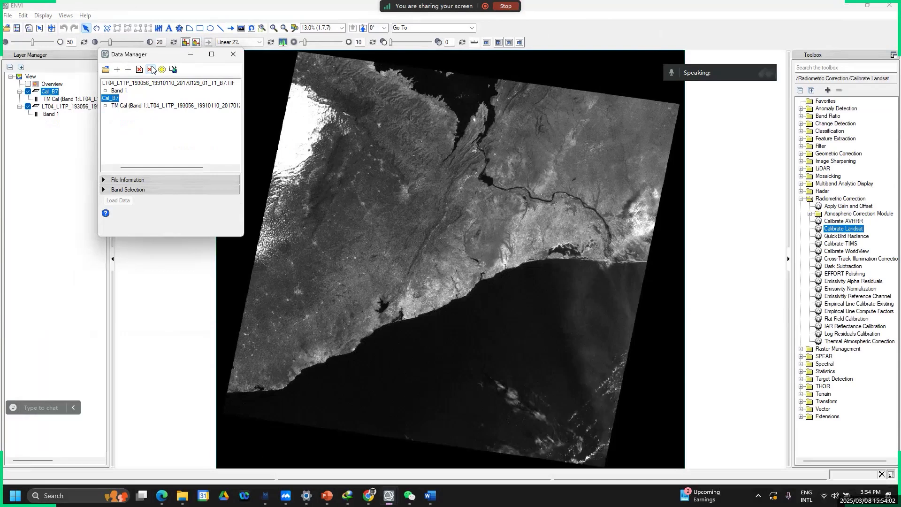
click(150, 70)
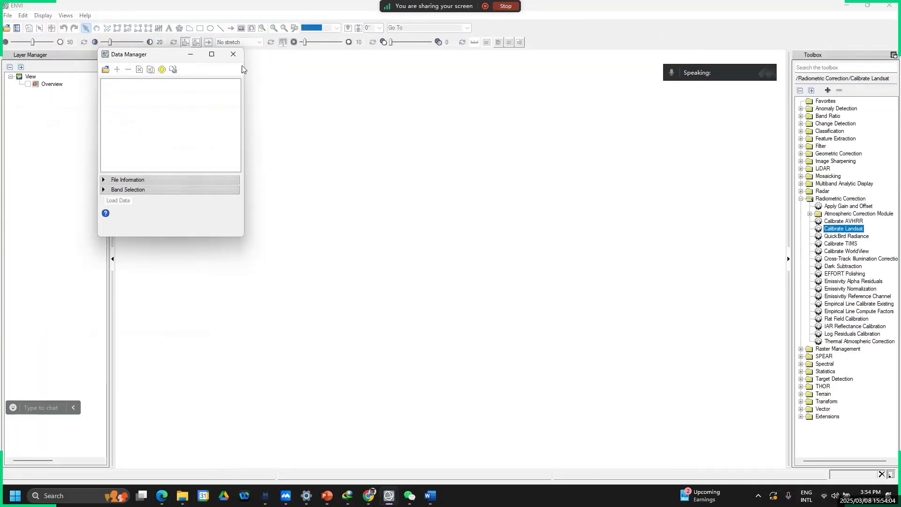
click(233, 54)
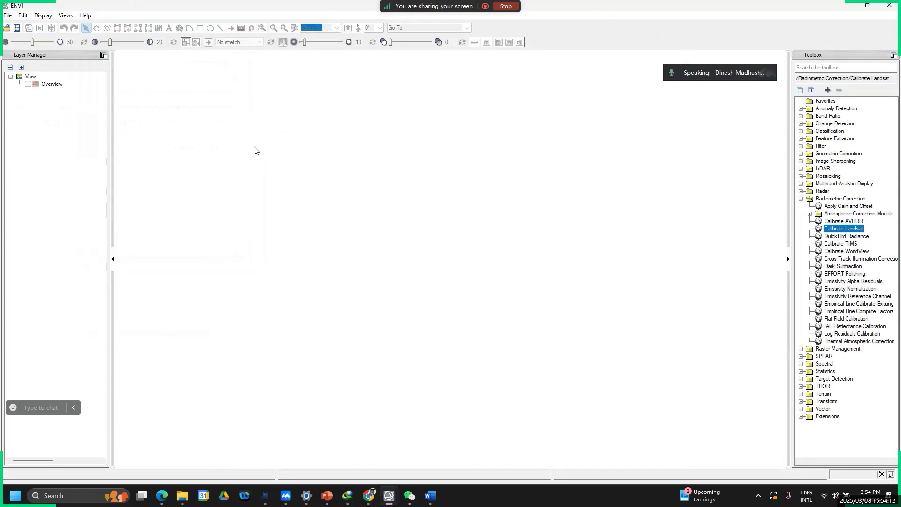
Open Cal_B2, Cal_B4 and Cal_B7 together from the Calibration folder and fit the images to the full extent.
click(7, 31)
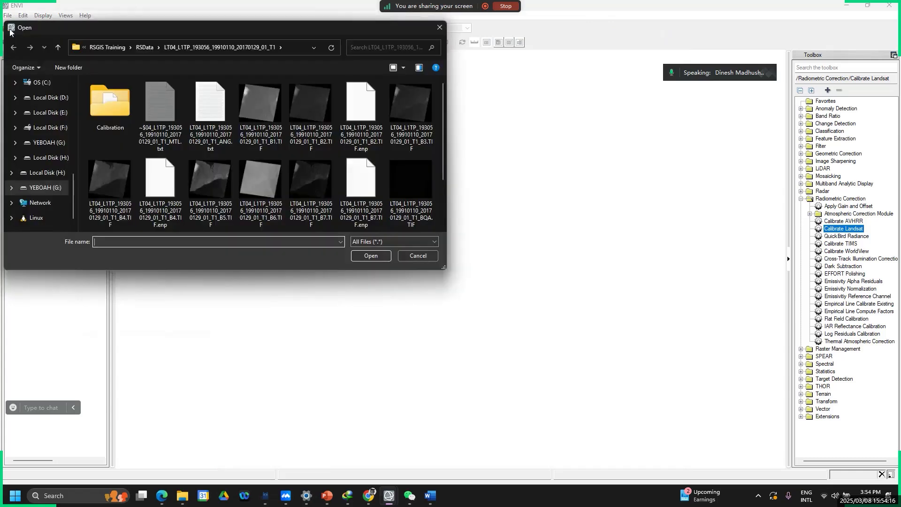
double_click(111, 114)
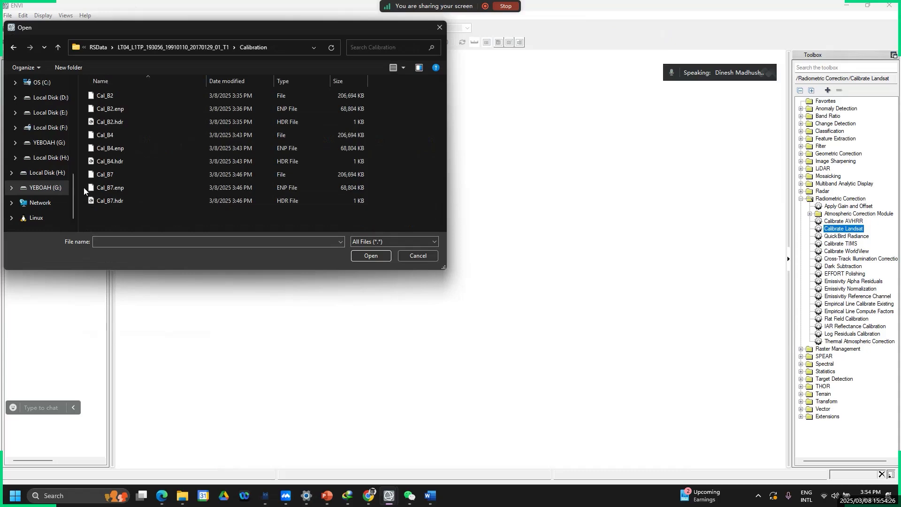
click(100, 96)
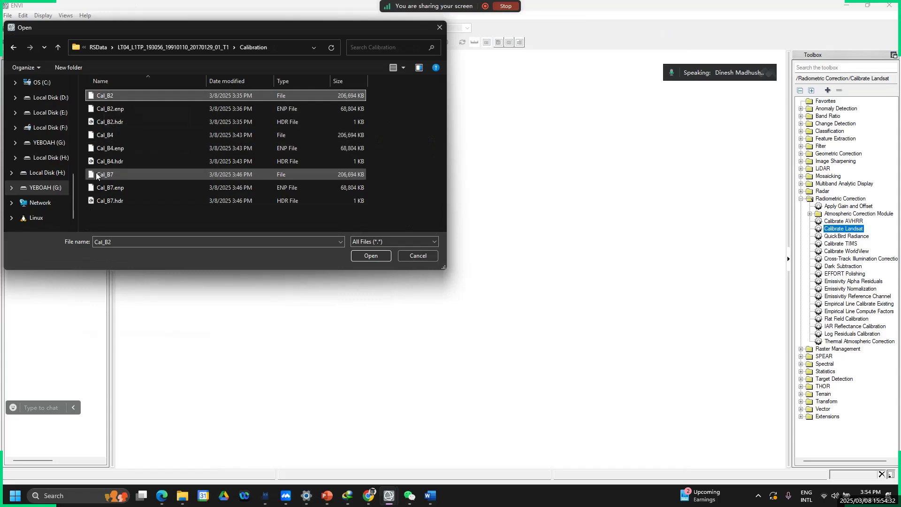
ctrl+click(103, 136)
ctrl+click(106, 175)
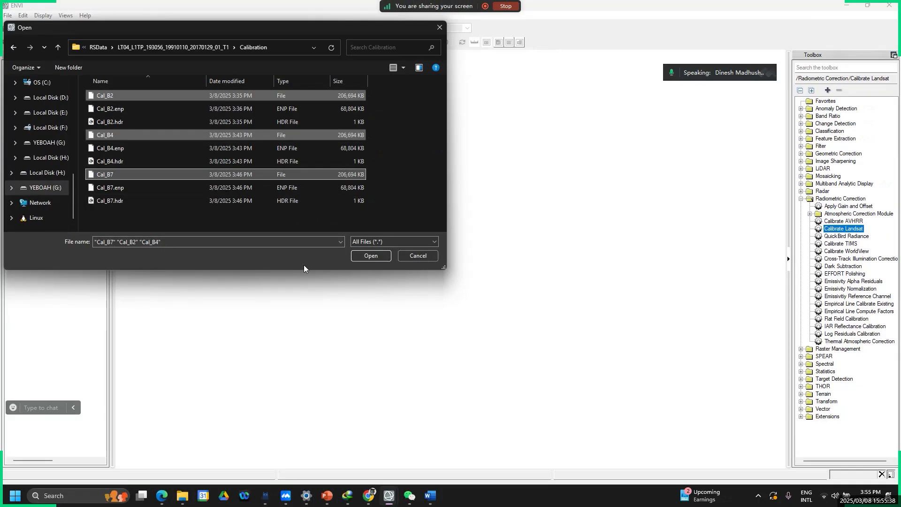
click(376, 259)
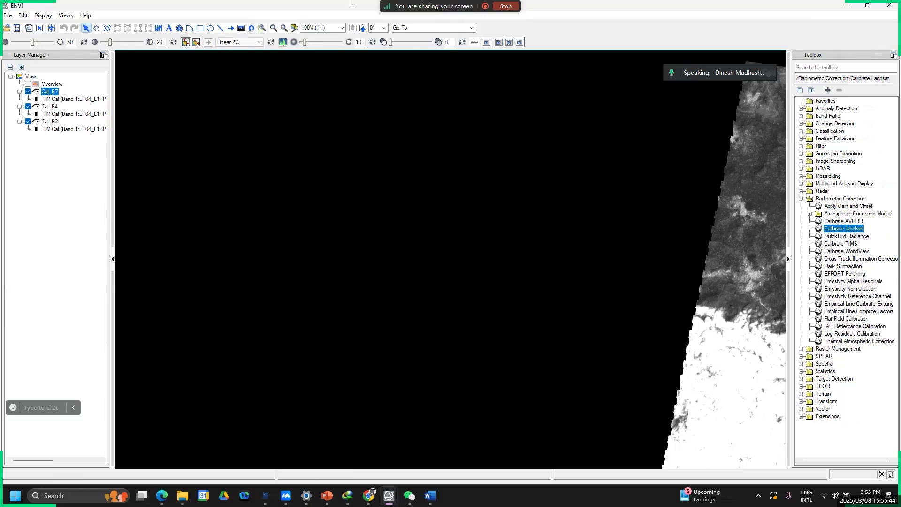
click(294, 28)
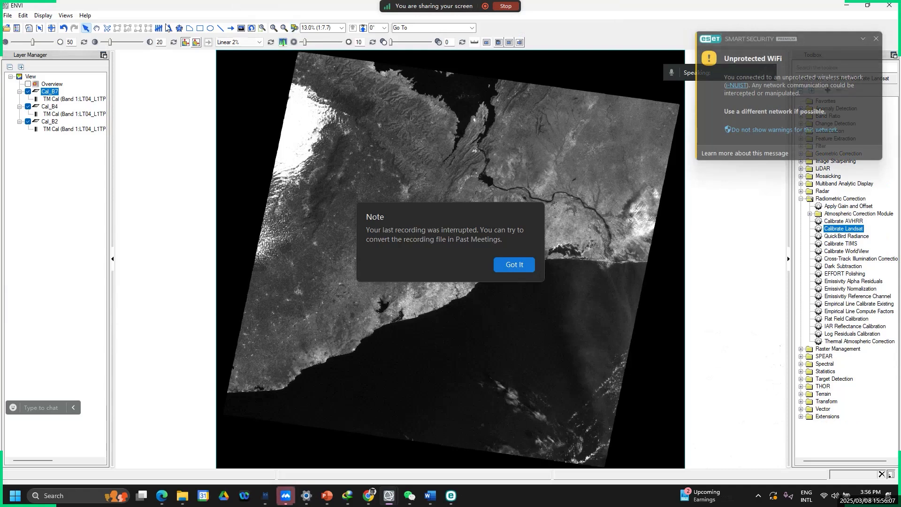
Dismiss the interrupted-recording notice and look up the ongoing meeting's details in the meeting app.
click(515, 265)
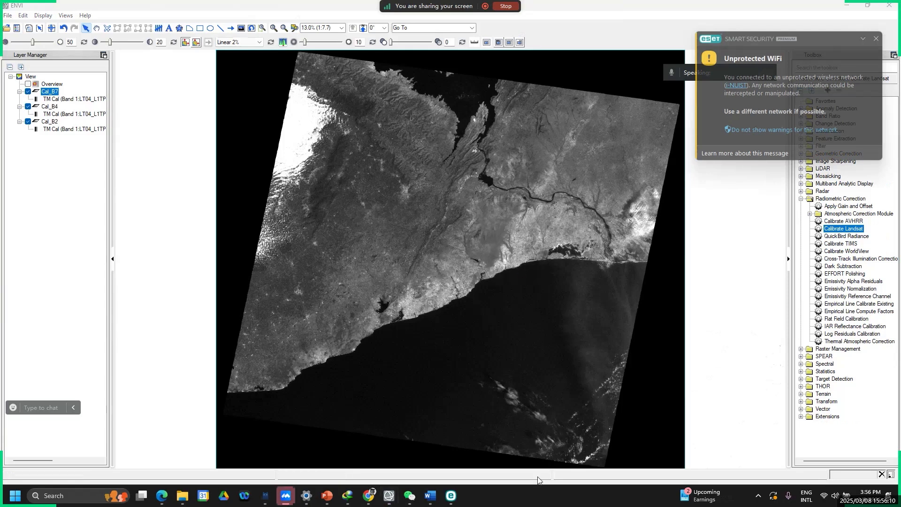
click(286, 497)
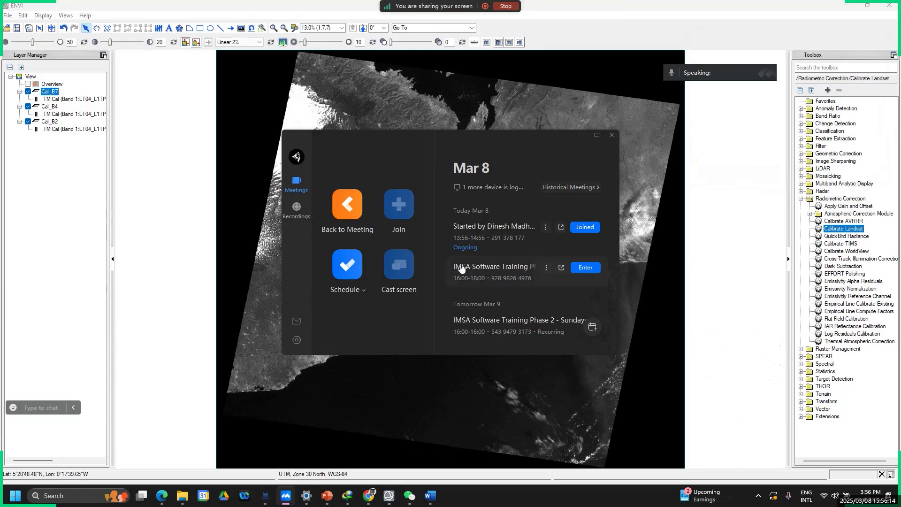
click(484, 229)
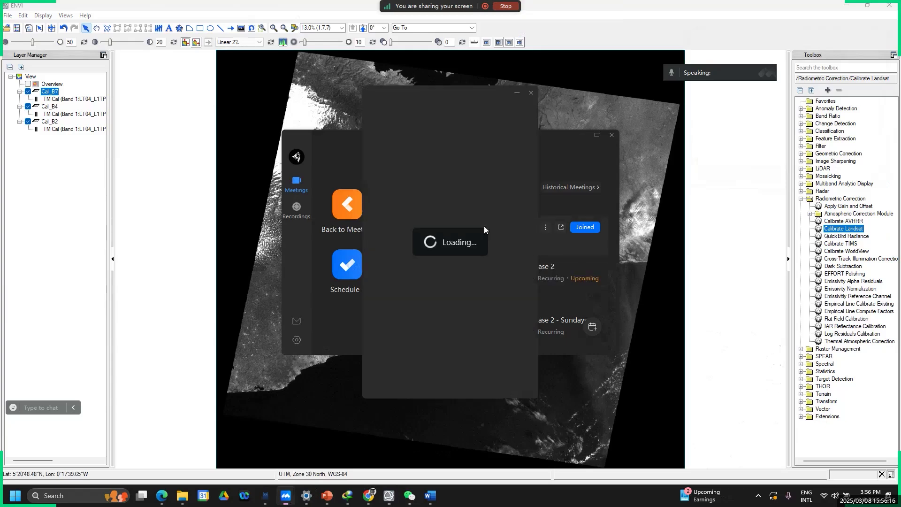
click(524, 59)
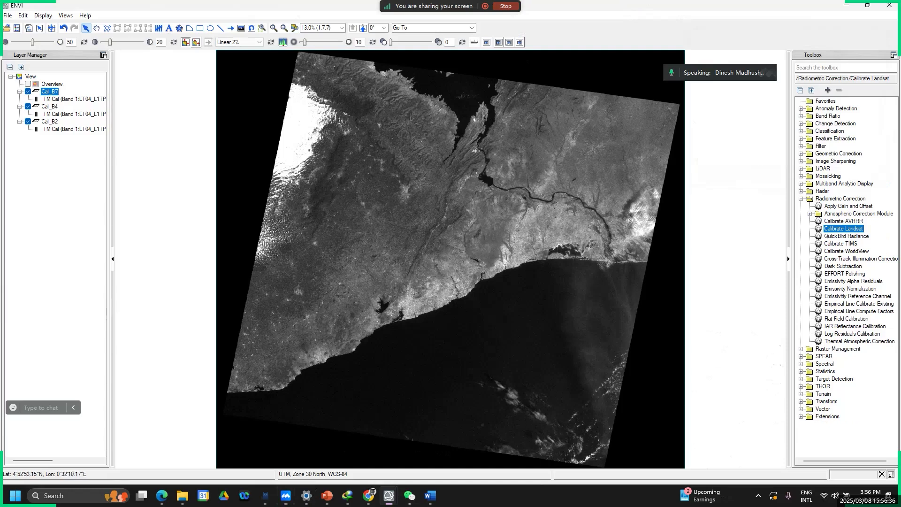
Switch to Chrome to review the R,G,B combination table in the Band Combinations PDF, and return to ENVI.
click(370, 494)
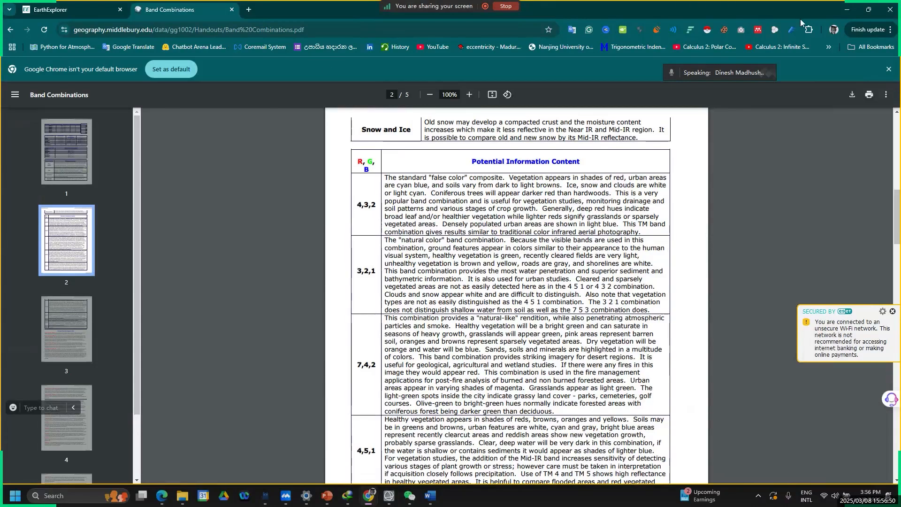
click(843, 16)
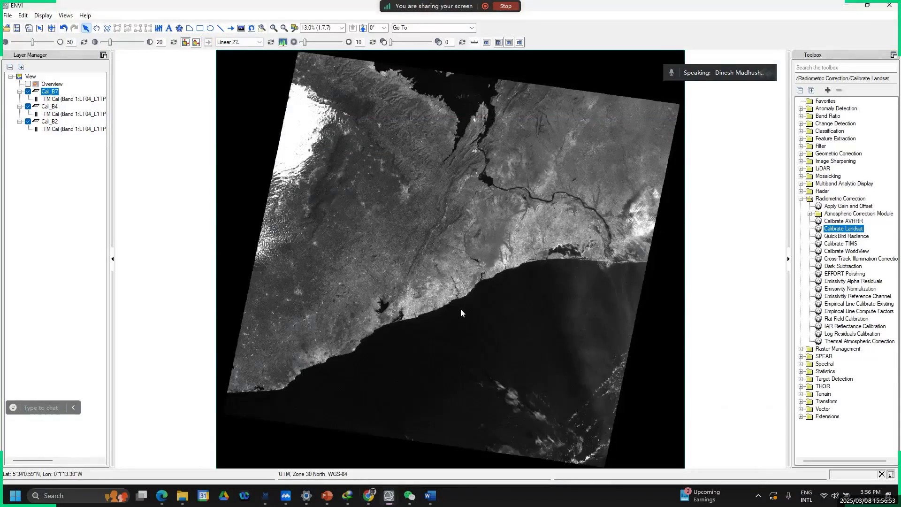
Collapse the Radiometric Correction tools, expand Raster Management and select its Layer Stacking tool.
click(801, 198)
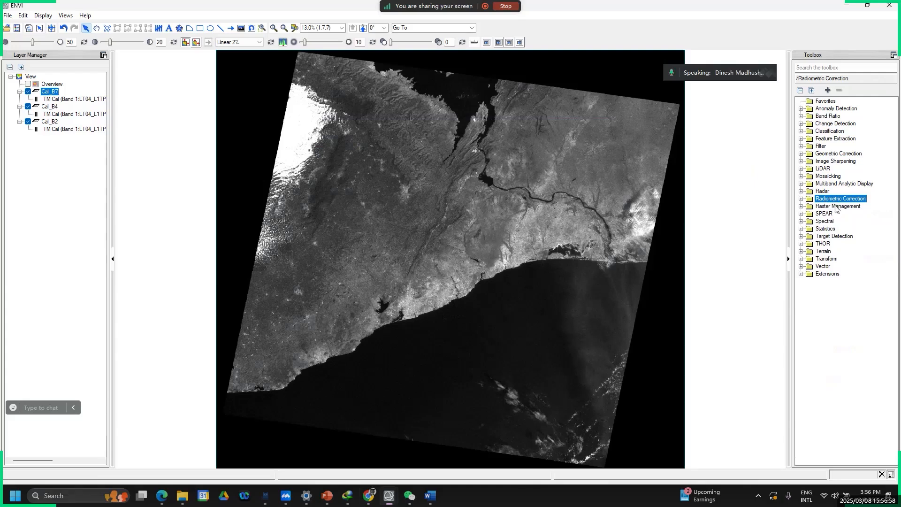
click(825, 207)
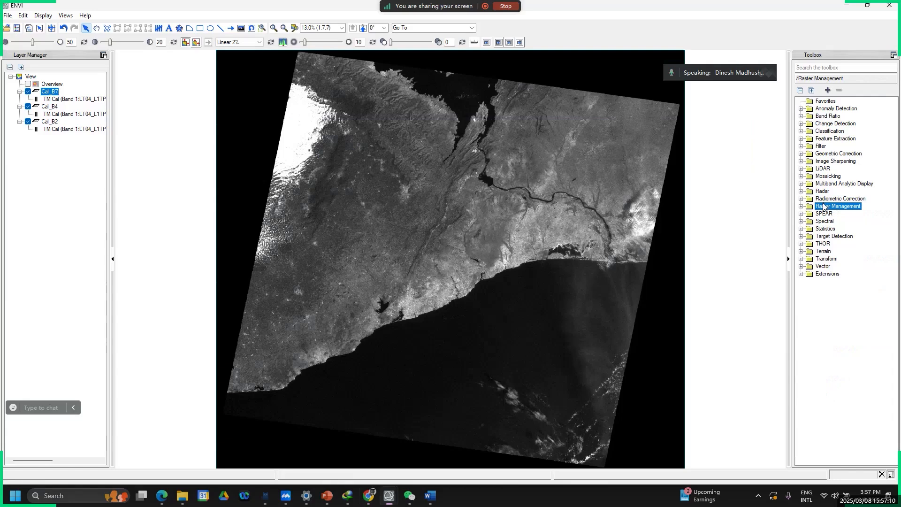
click(802, 199)
click(802, 199)
click(801, 199)
click(802, 199)
click(802, 199)
click(802, 199)
click(801, 206)
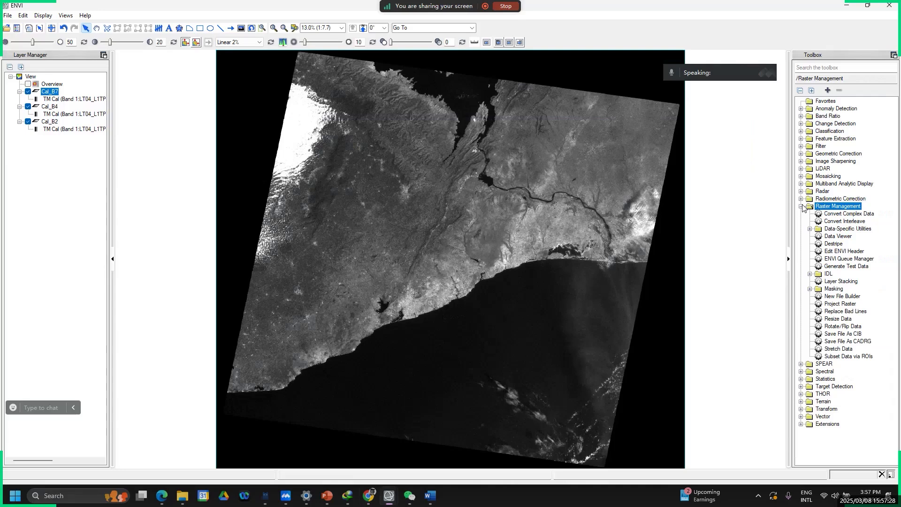
click(801, 206)
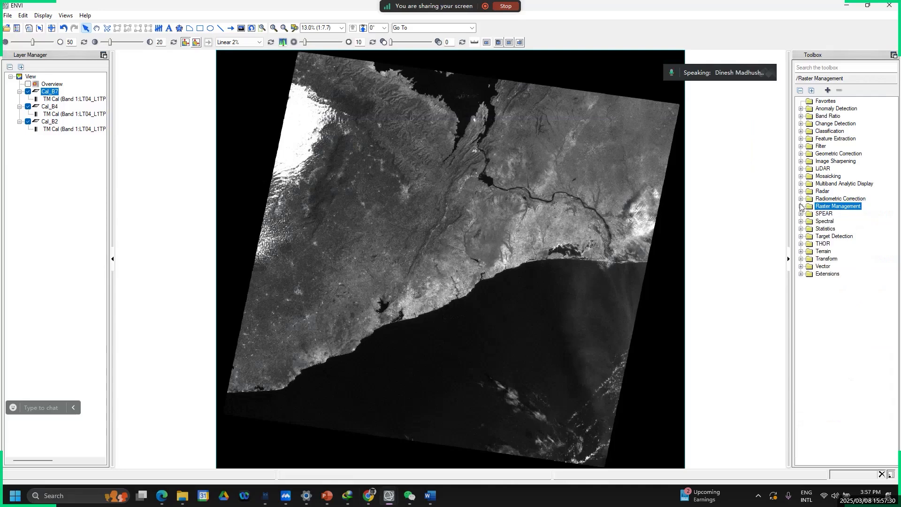
click(801, 199)
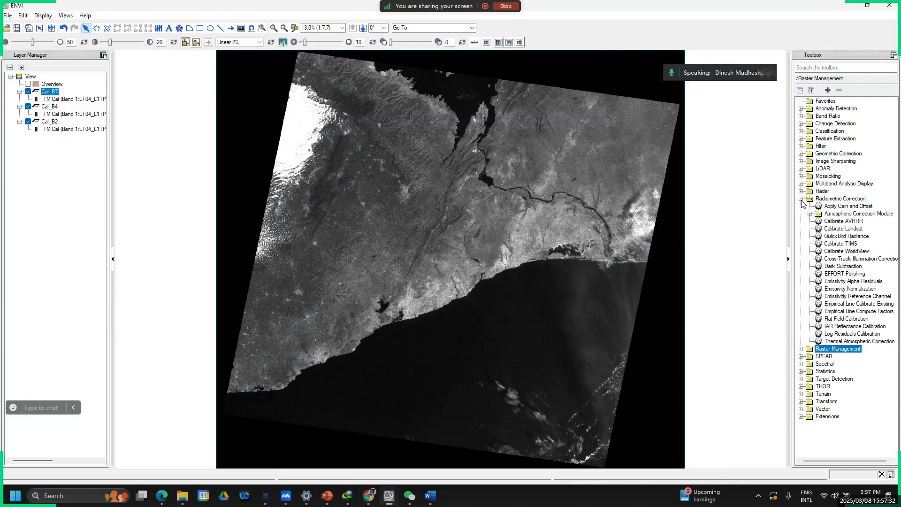
click(800, 200)
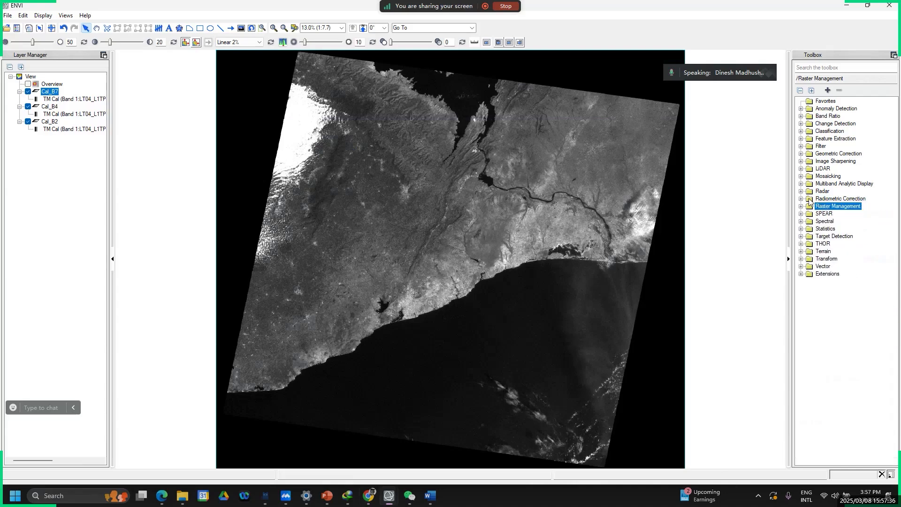
click(801, 207)
click(801, 206)
click(801, 207)
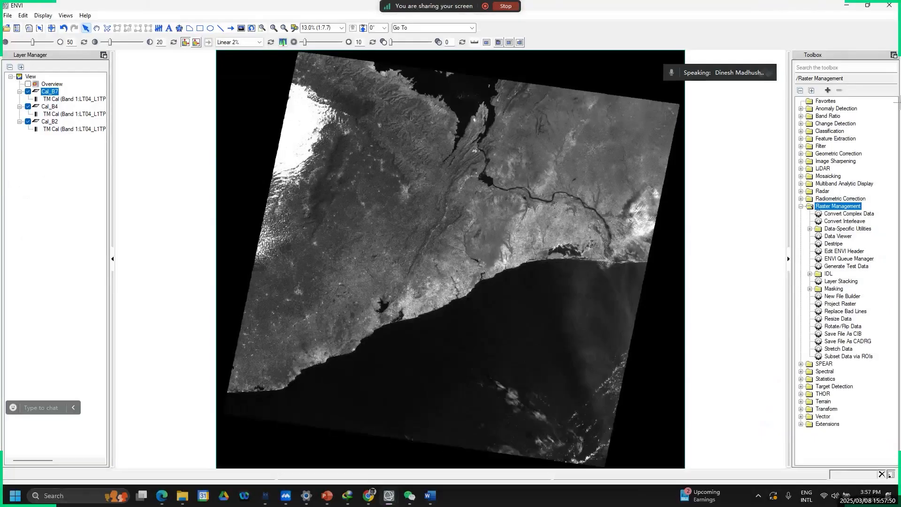
click(840, 283)
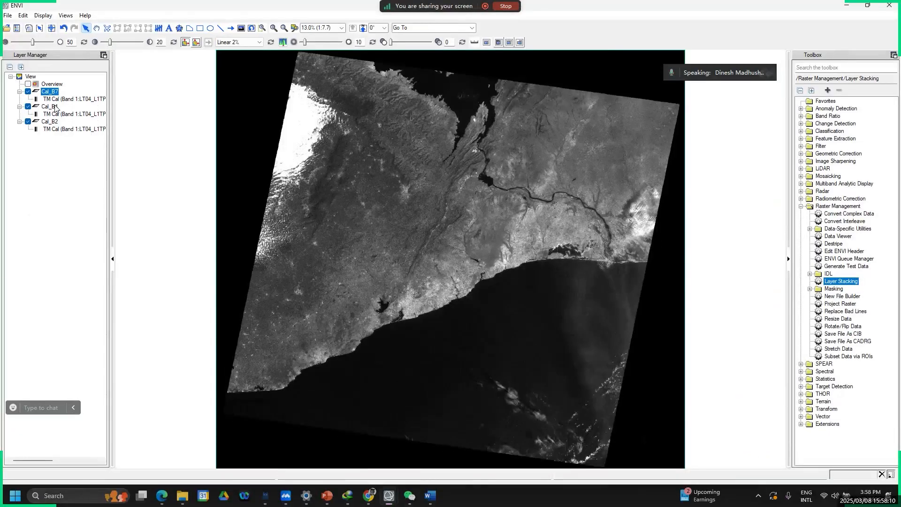
Reopen the Cal_B2, Cal_B4 and Cal_B7 files from the Calibration folder.
click(8, 30)
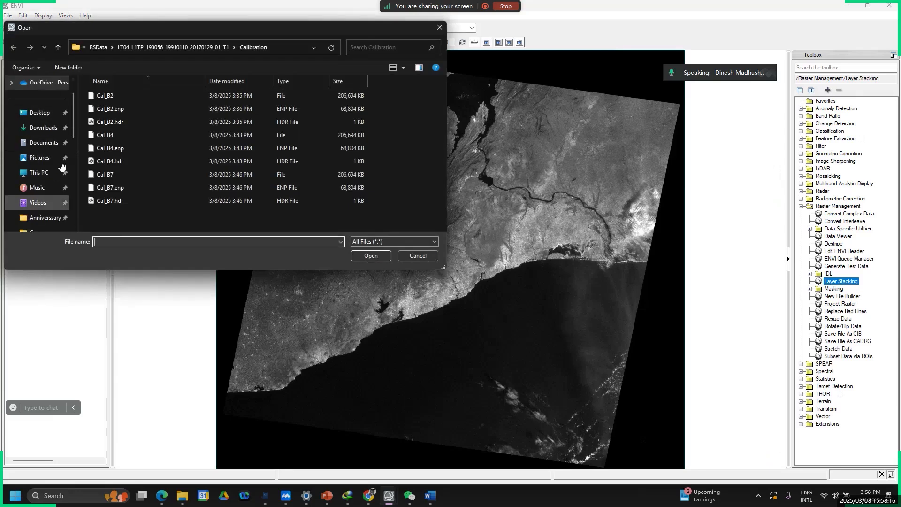
click(105, 95)
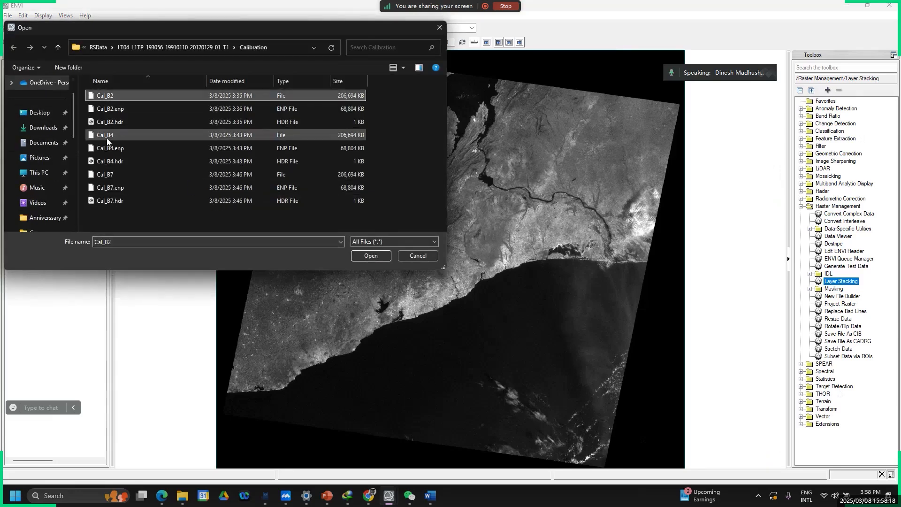
ctrl+click(106, 138)
ctrl+click(109, 172)
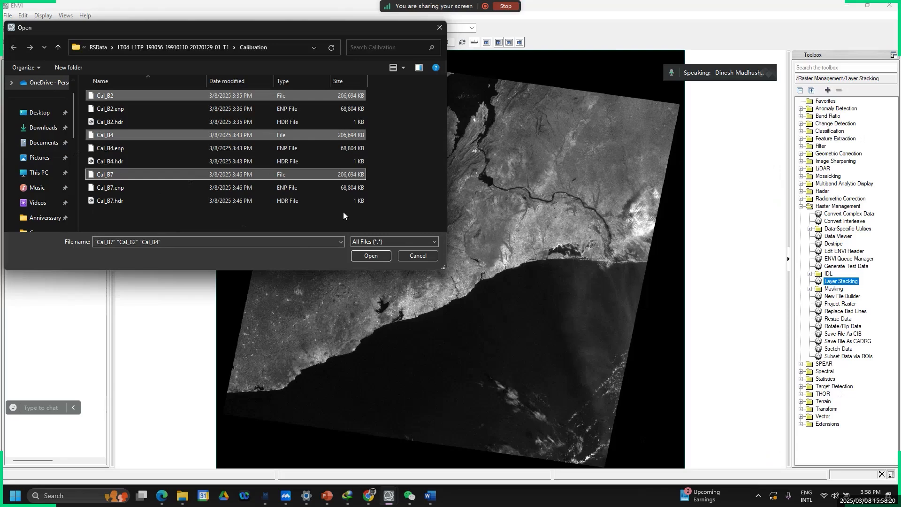
click(368, 255)
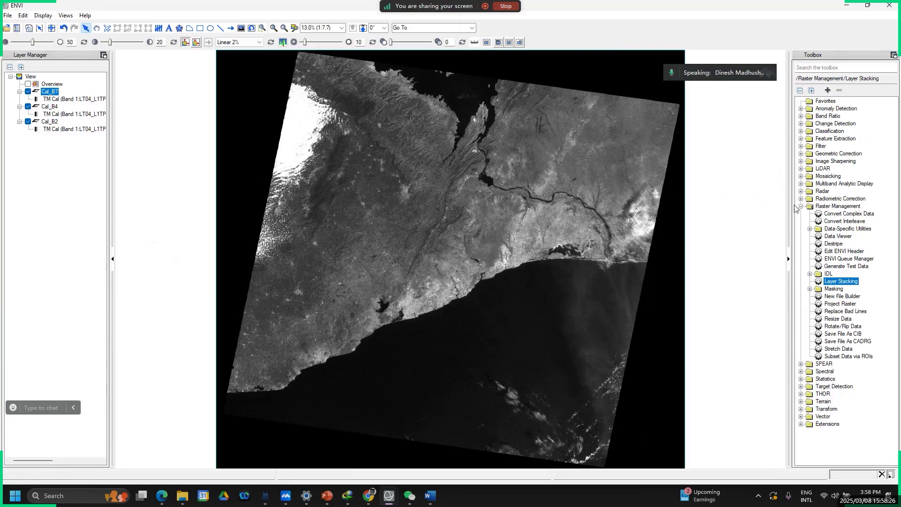
double_click(817, 207)
click(819, 199)
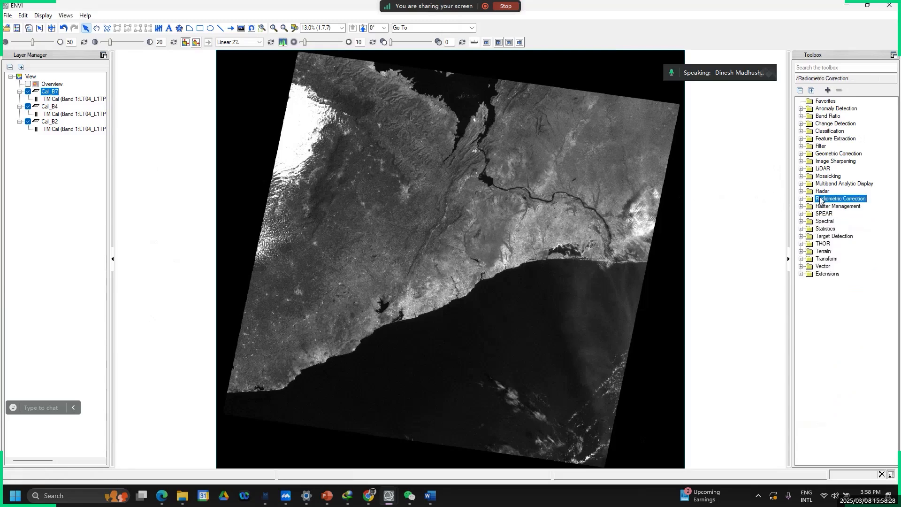
click(801, 198)
click(801, 199)
click(801, 199)
click(801, 199)
click(832, 207)
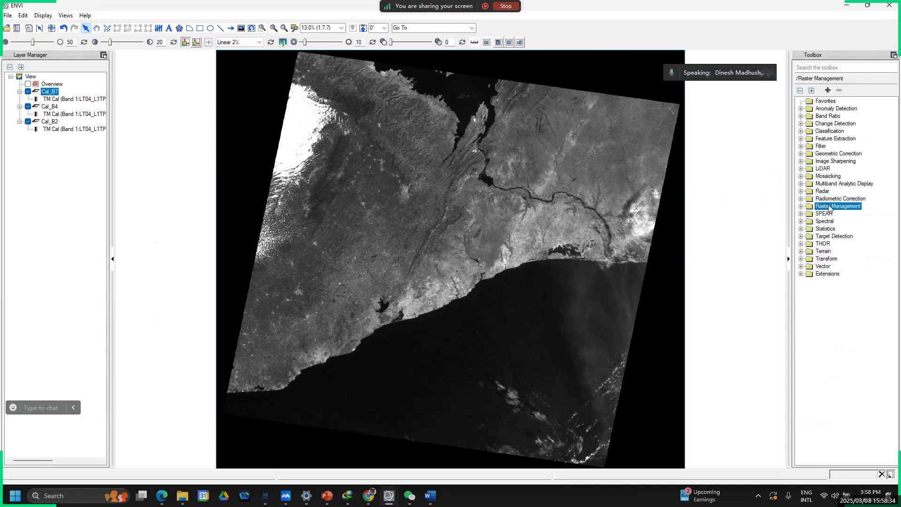
click(801, 206)
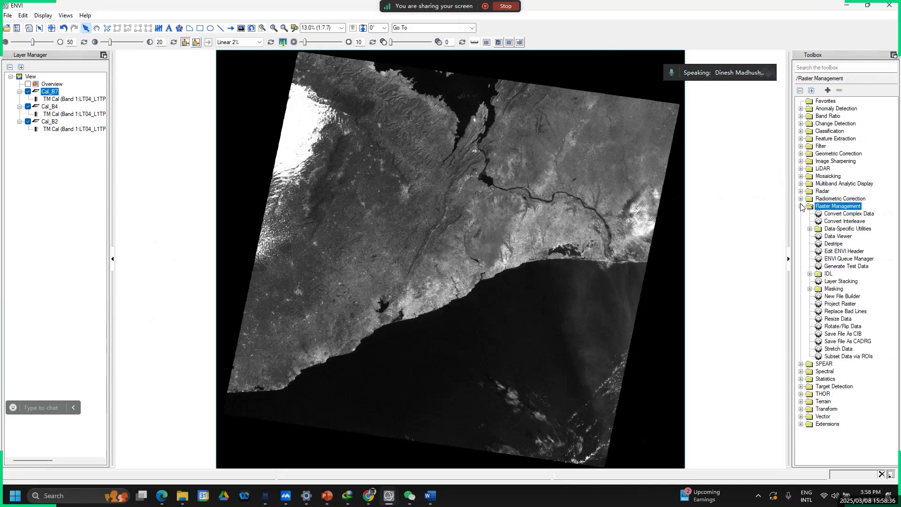
click(840, 281)
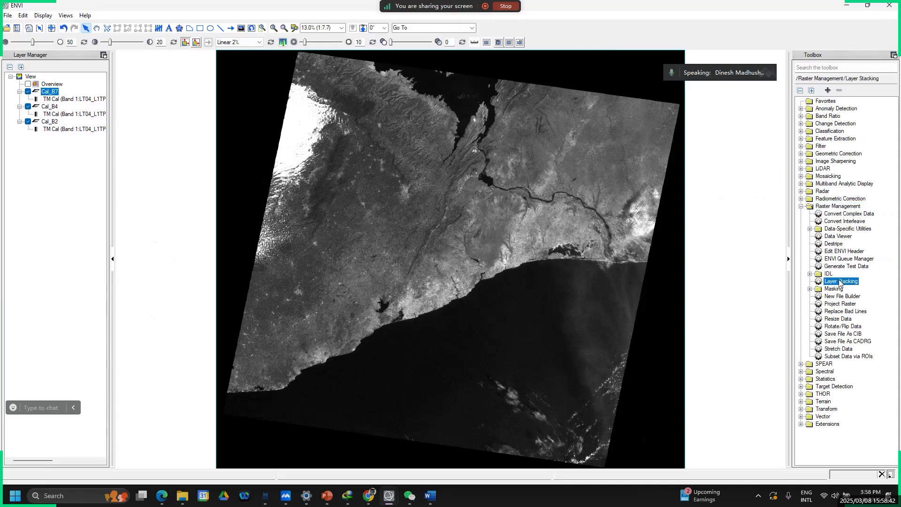
double_click(839, 282)
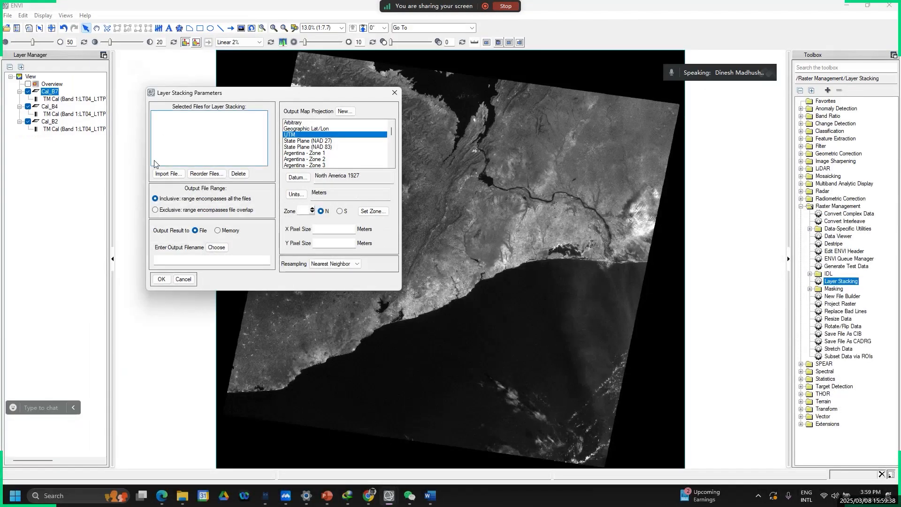
click(165, 175)
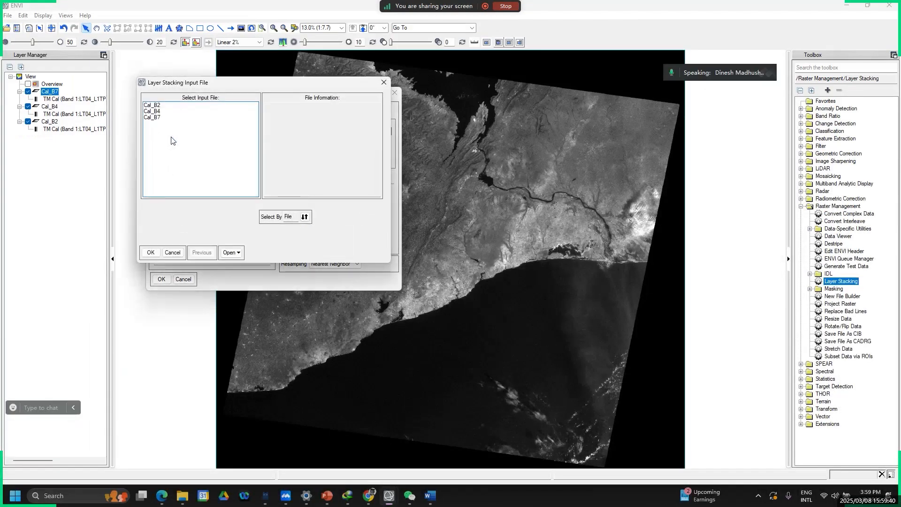
drag(149, 109, 149, 129)
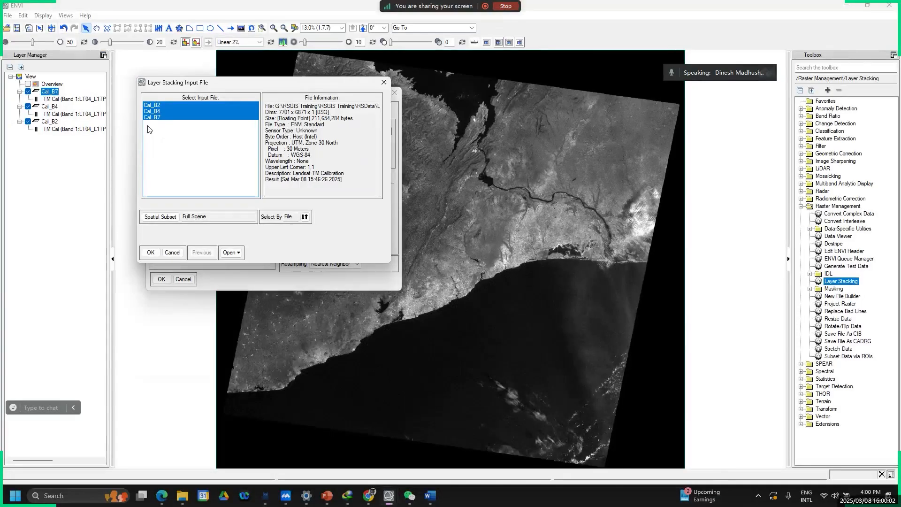
click(151, 253)
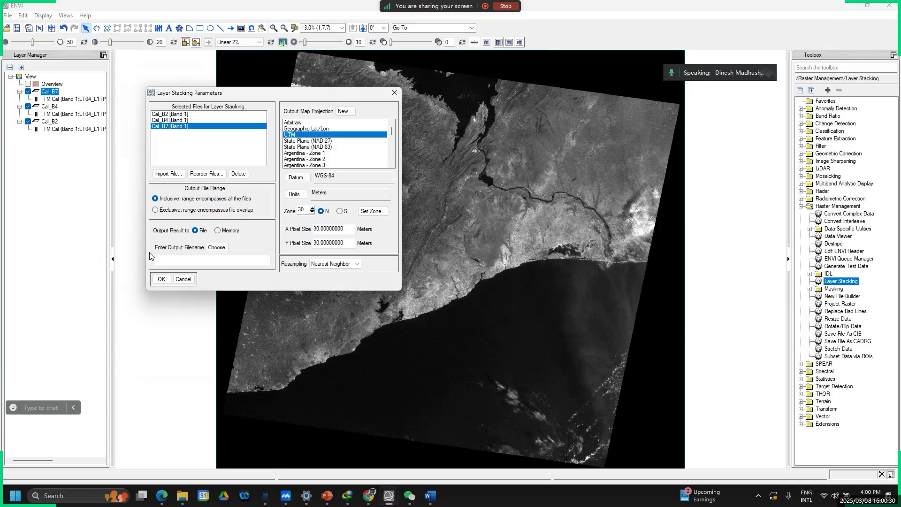
key(Escape)
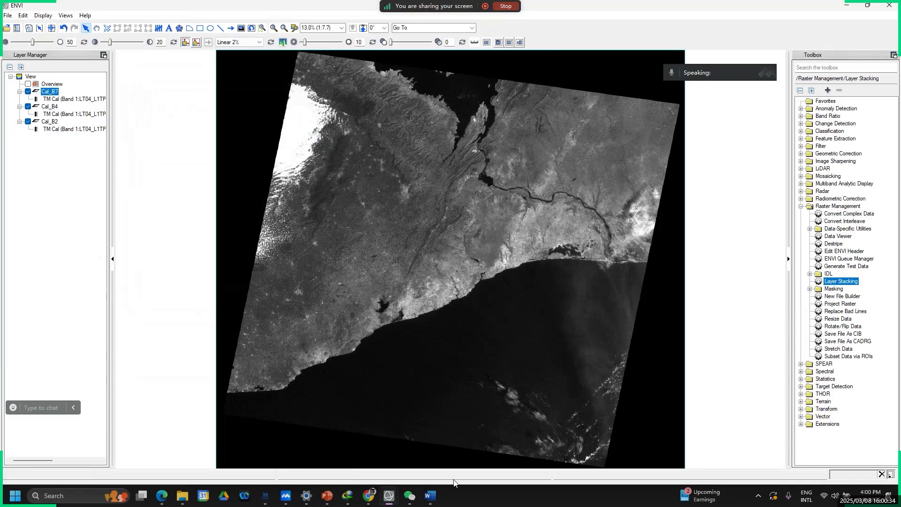
click(389, 496)
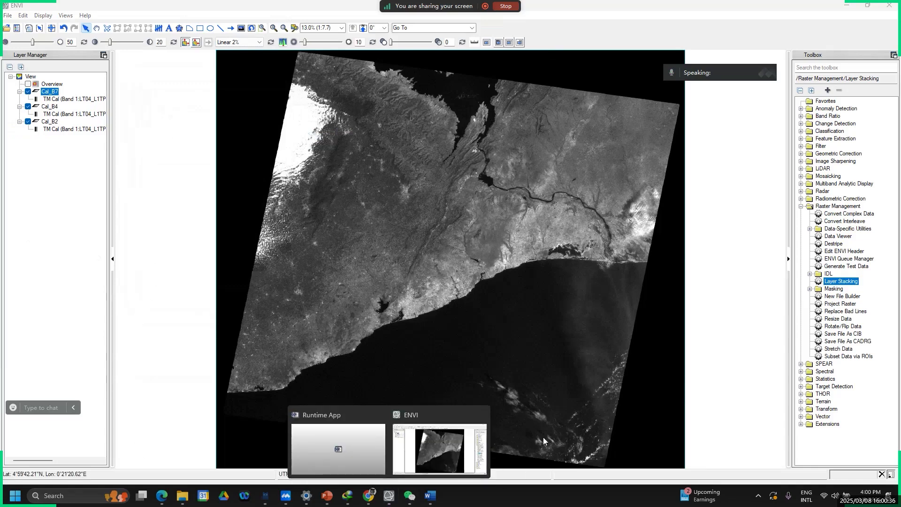
Start Layer Stacking and import Cal_B2, Cal_B4 and Cal_B7 as the files to stack.
double_click(841, 281)
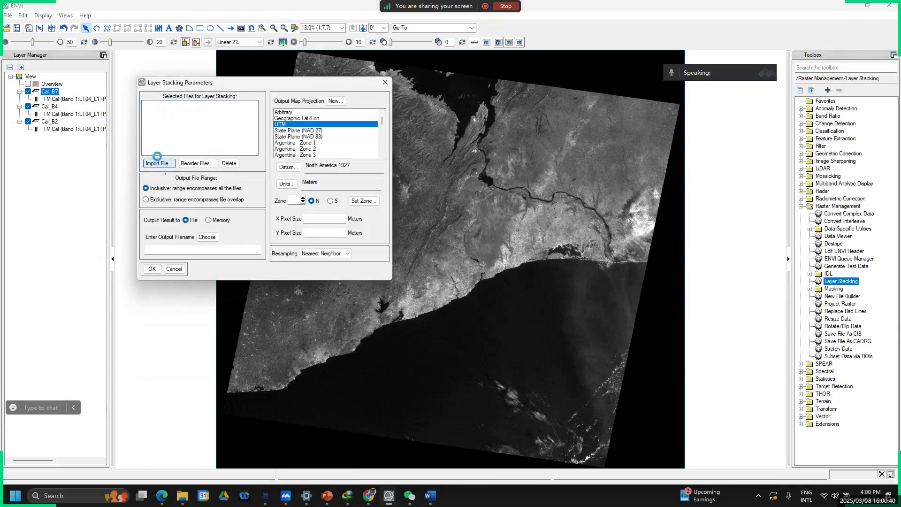
click(159, 163)
drag(155, 106, 156, 140)
click(150, 253)
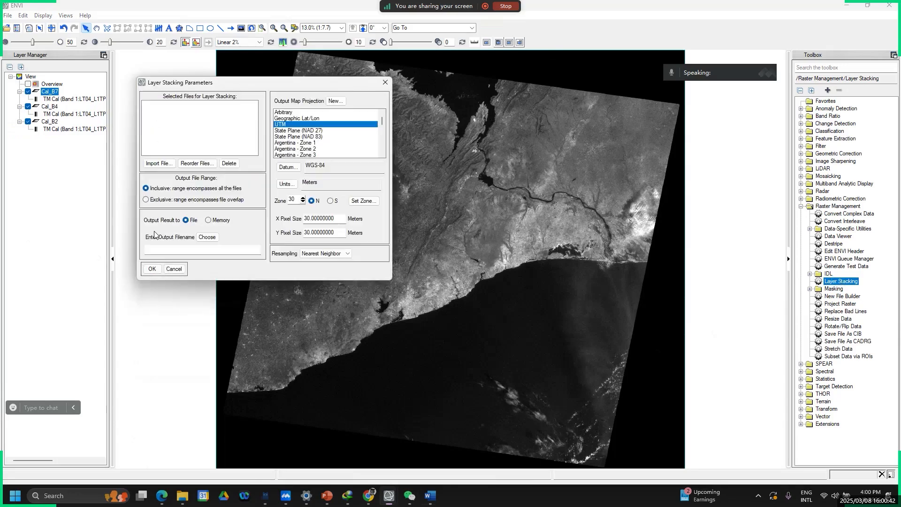
click(191, 164)
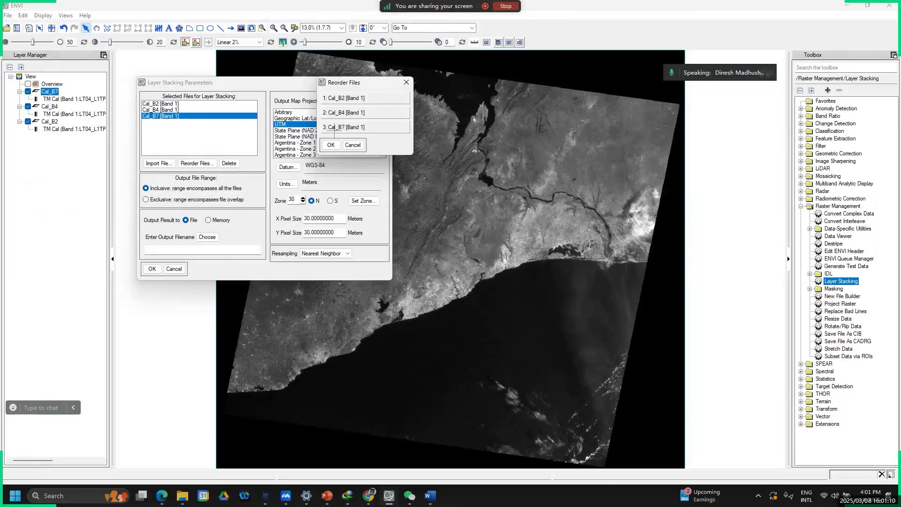
drag(323, 237, 324, 239)
drag(334, 128, 346, 94)
click(406, 82)
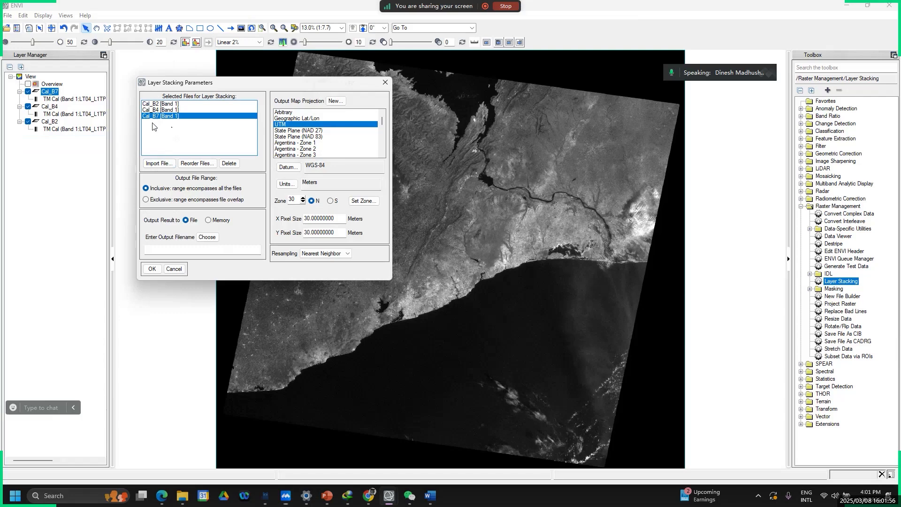
Reorder the files selected for stacking to Cal_B7, Cal_B4, Cal_B2.
click(192, 164)
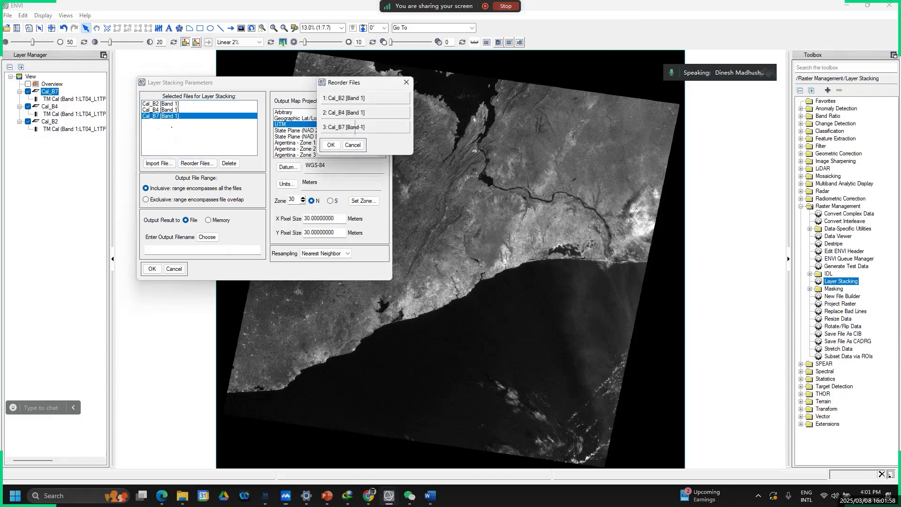
drag(363, 128, 347, 113)
click(331, 145)
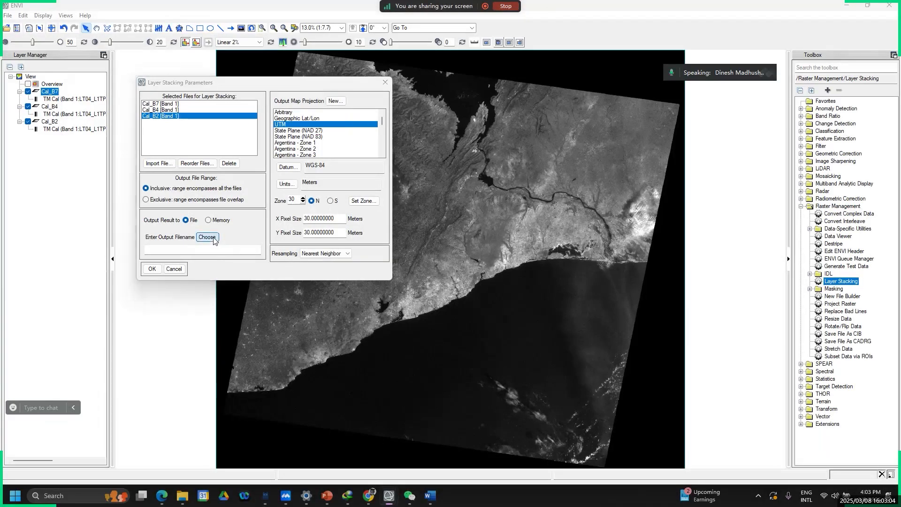
While choosing the output file, create a folder named "Layer stacking" in the LT04_L1TP_193056_19910110_20170129_01_T1 folder.
click(218, 243)
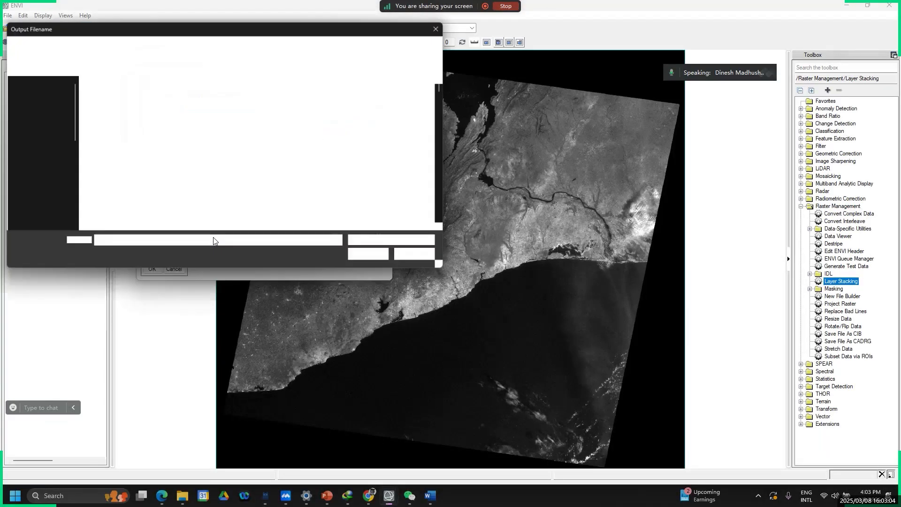
scroll(58, 207, down, 5)
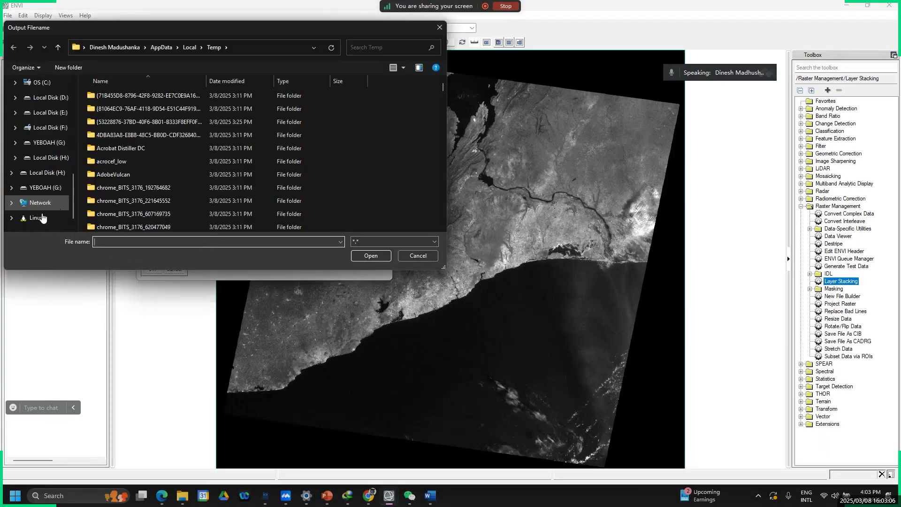
scroll(19, 178, up, 3)
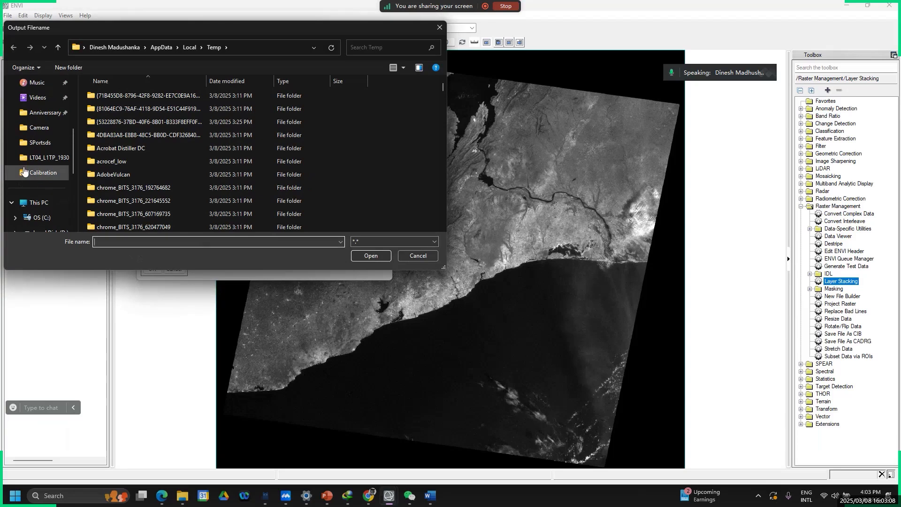
click(23, 159)
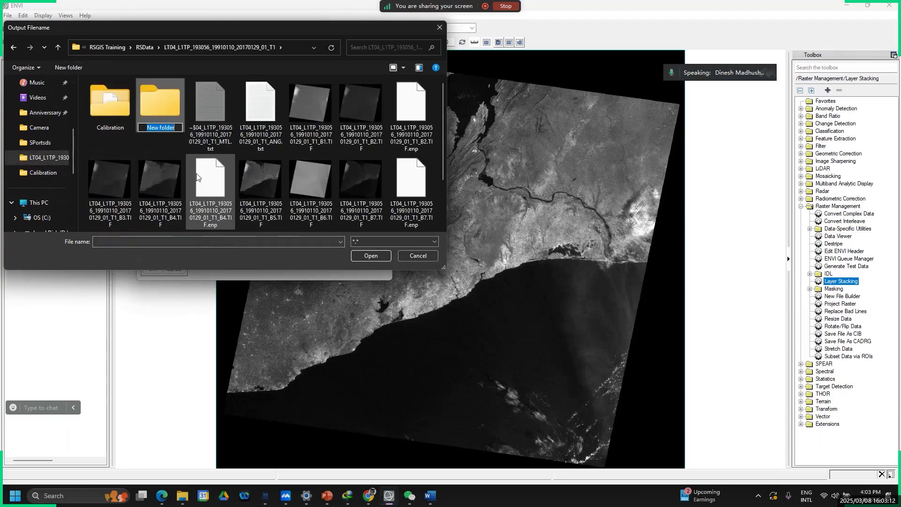
text(Layer st)
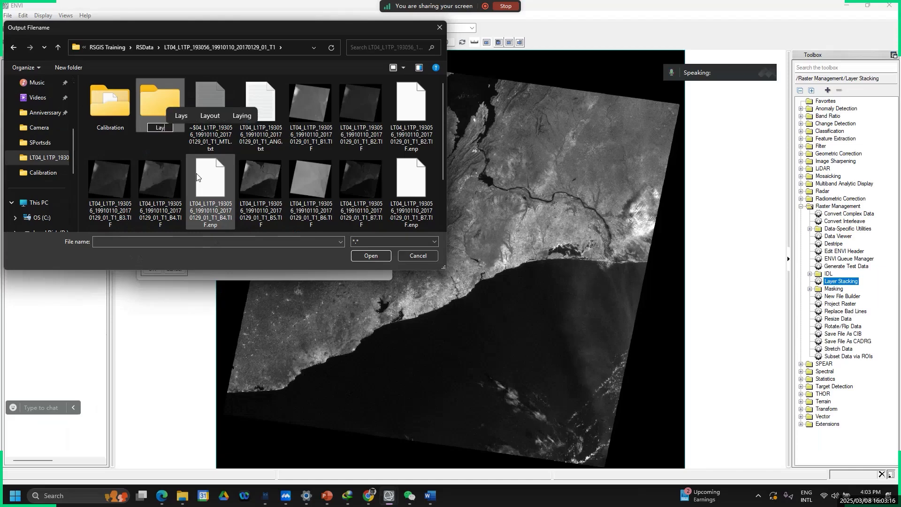
text(acking)
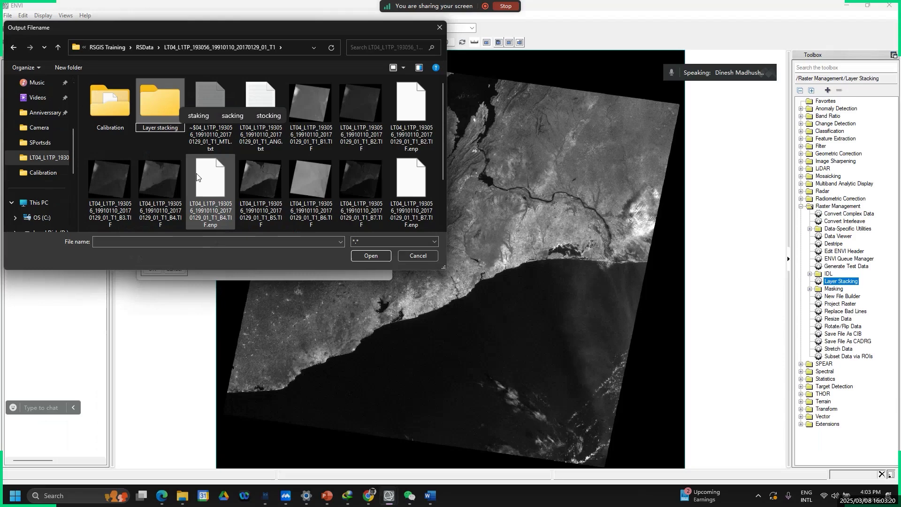
key(Return)
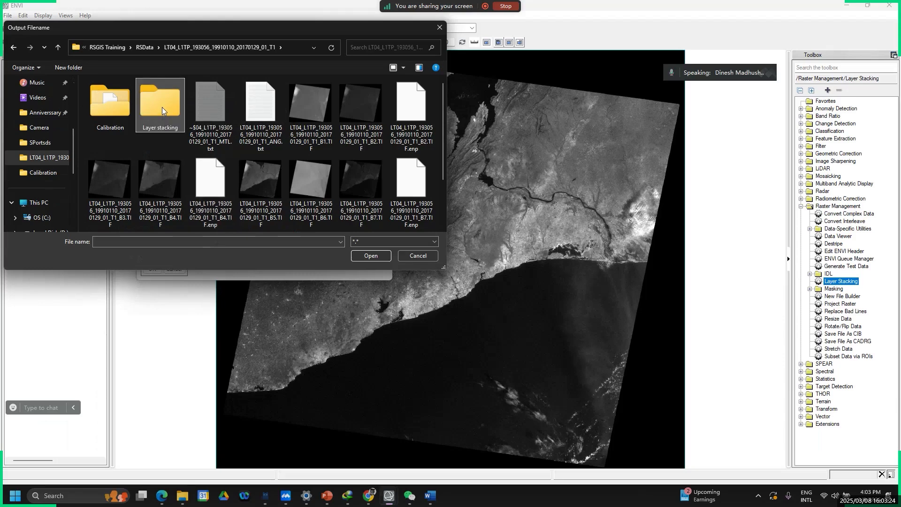
Name the output file stack742 inside the Layer stacking folder and run the layer stacking.
double_click(162, 107)
click(134, 244)
text(stack742)
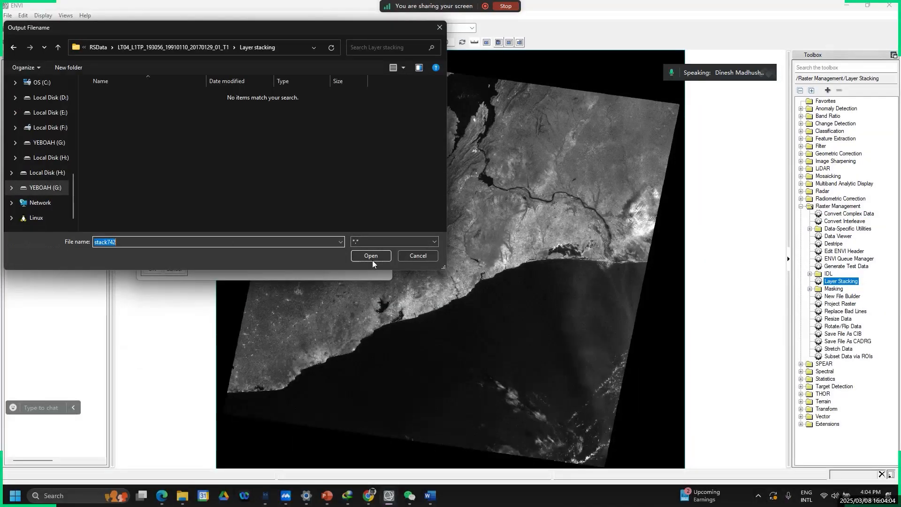
click(612, 274)
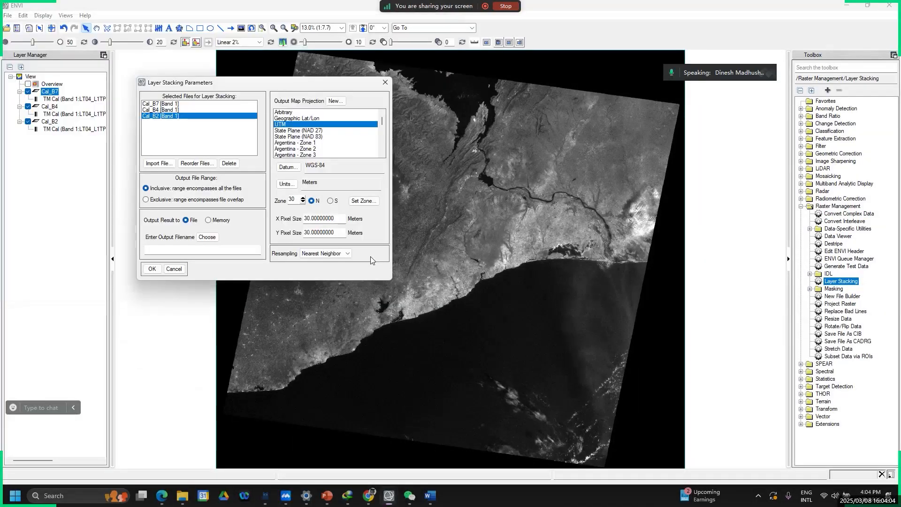
click(152, 268)
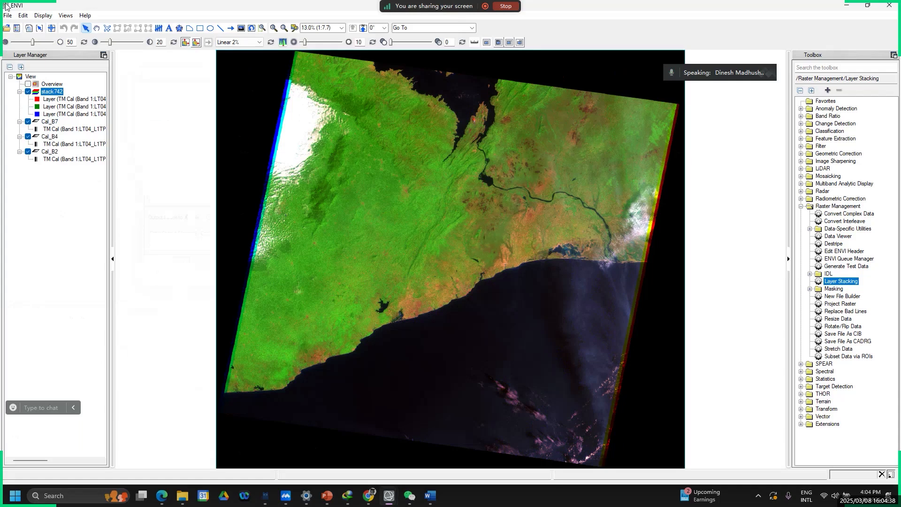
Close all open files in the Data Manager and dismiss it.
click(17, 28)
click(150, 71)
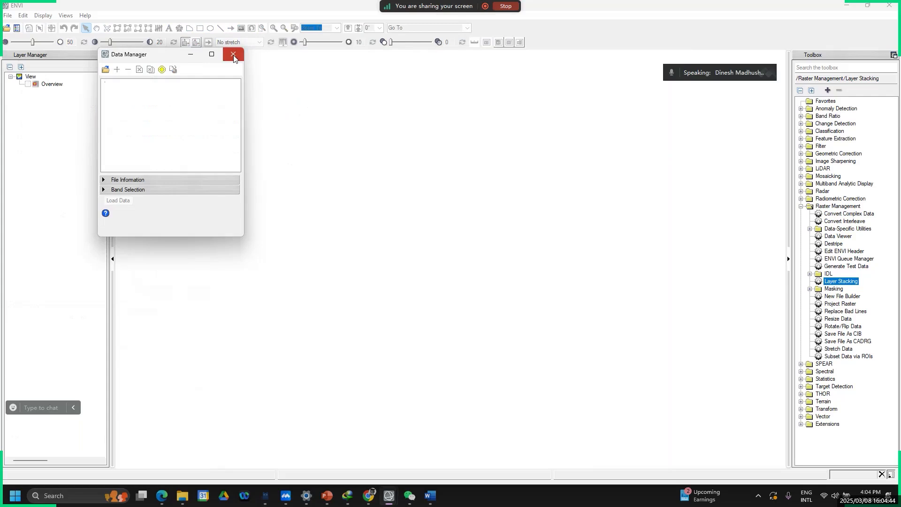
click(234, 56)
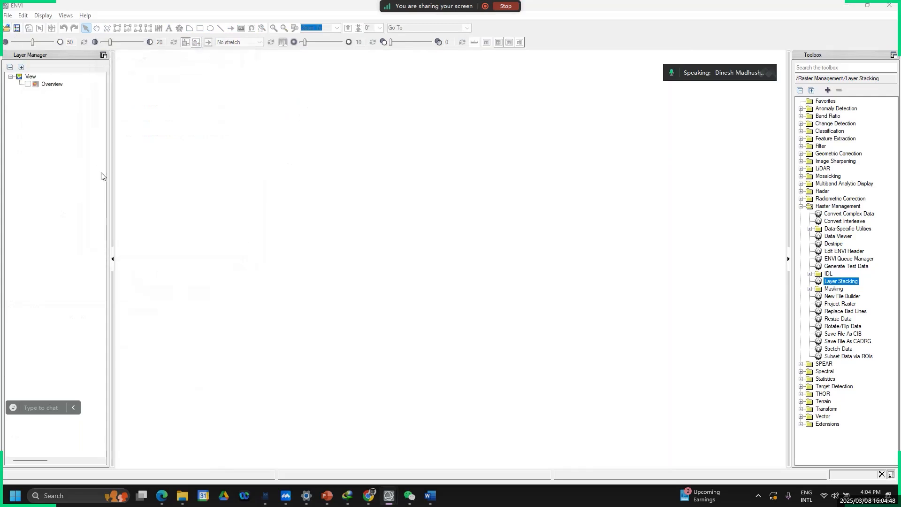
Open Cal_B2, Cal_B4 and Cal_B7 from the Calibration folder and fit the whole scene in the view.
key(ctrl+o)
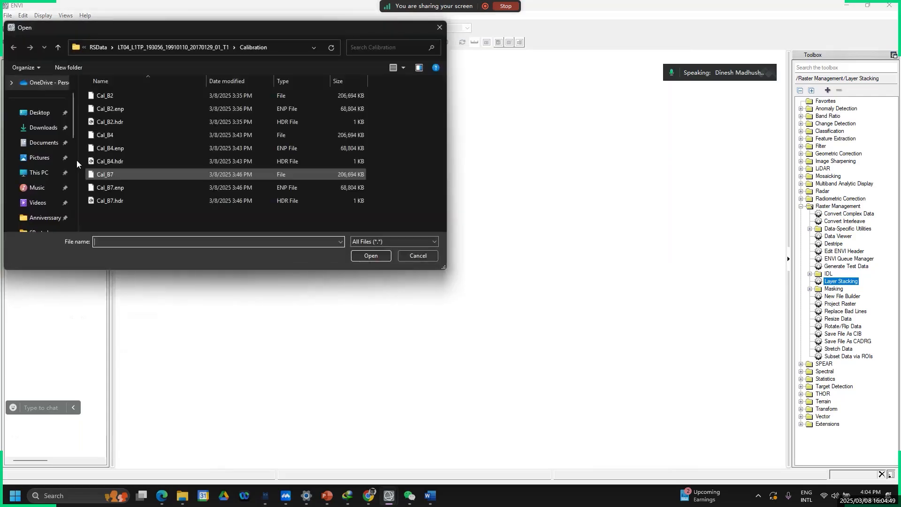
click(105, 97)
ctrl+click(97, 137)
ctrl+click(93, 179)
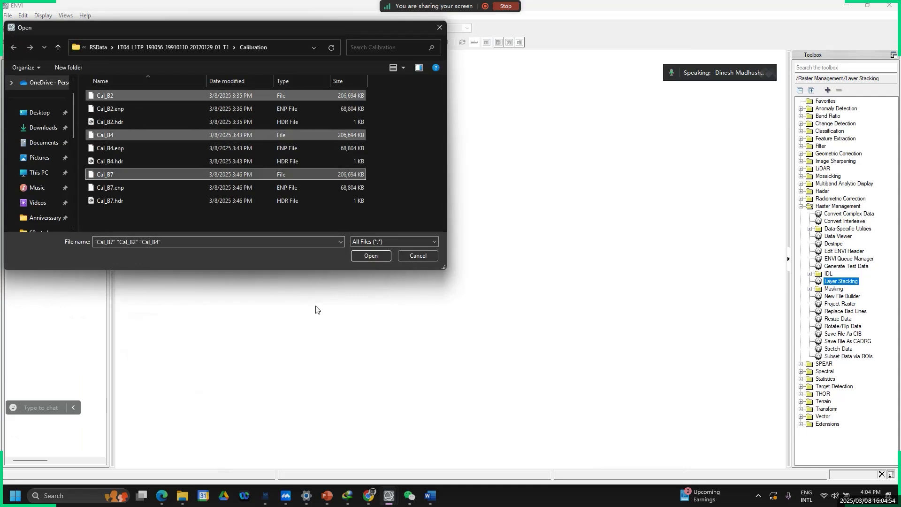
click(370, 256)
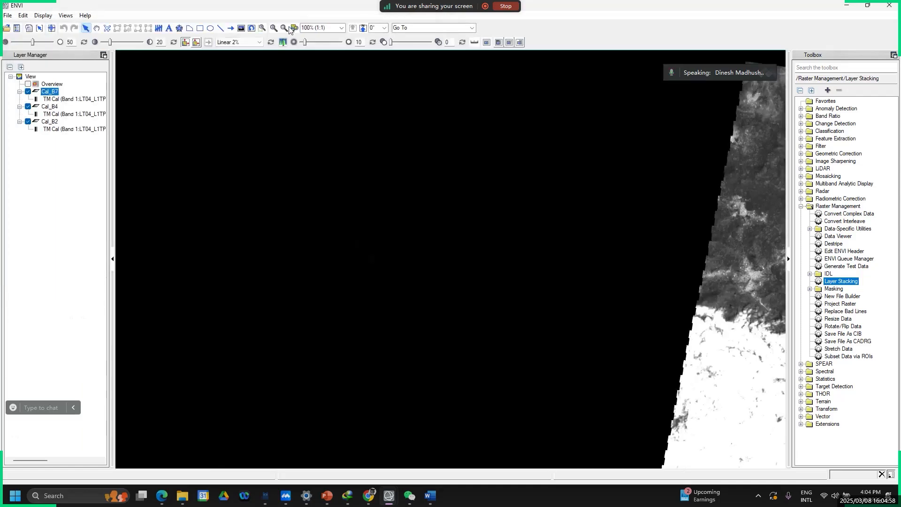
click(292, 29)
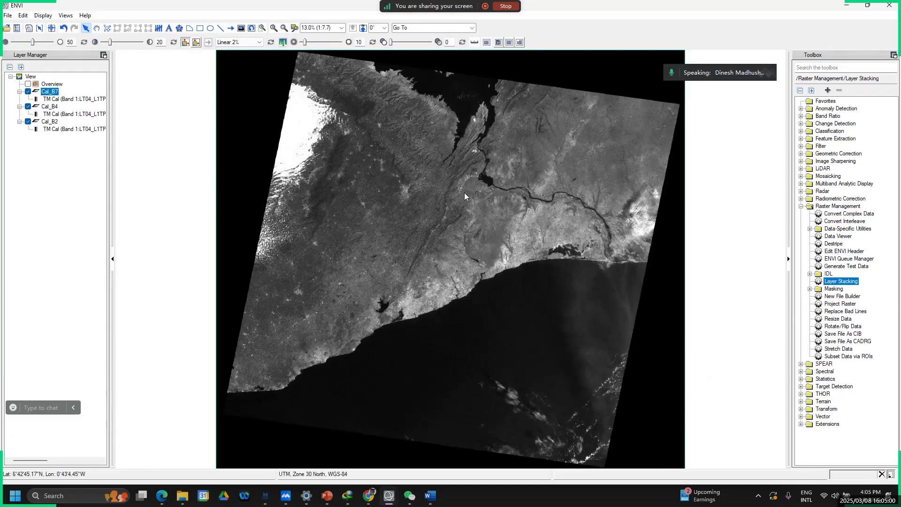
Start Layer Stacking from the Raster Management tools and import Cal_B2, Cal_B4 and Cal_B7 as its input files.
click(801, 206)
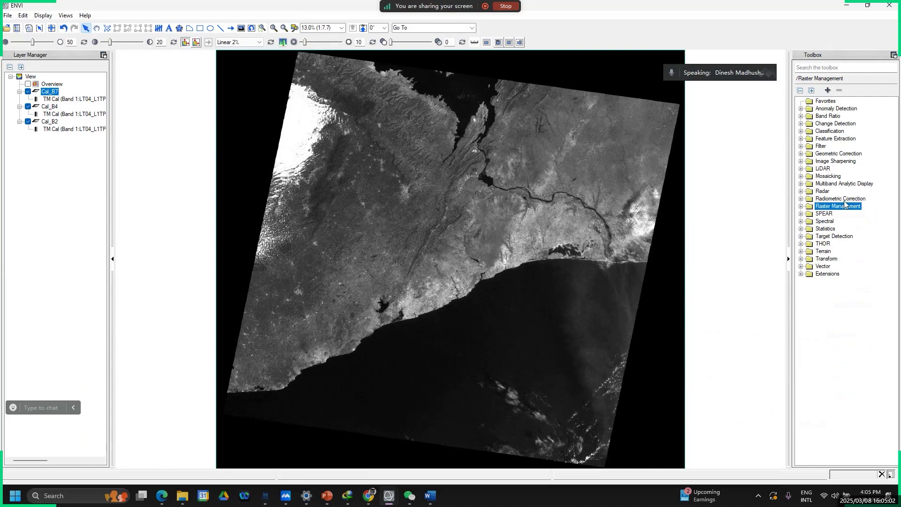
click(840, 199)
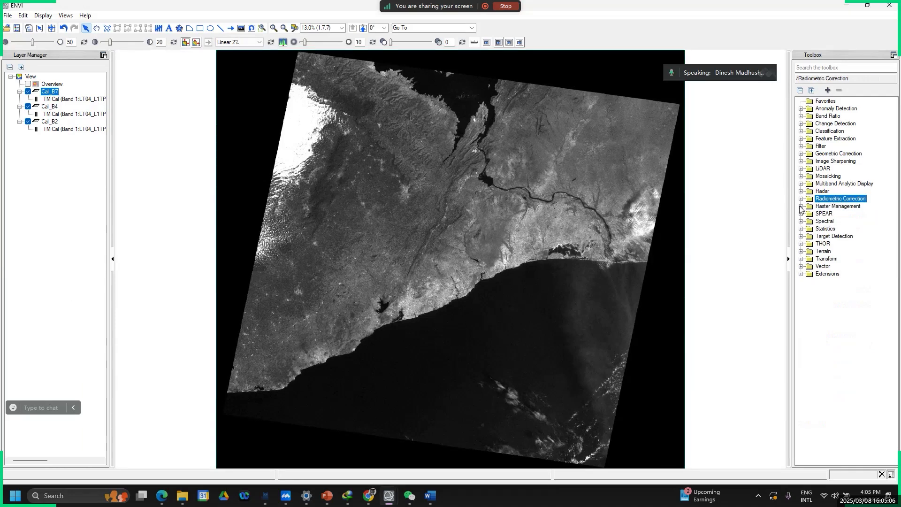
click(801, 207)
click(826, 207)
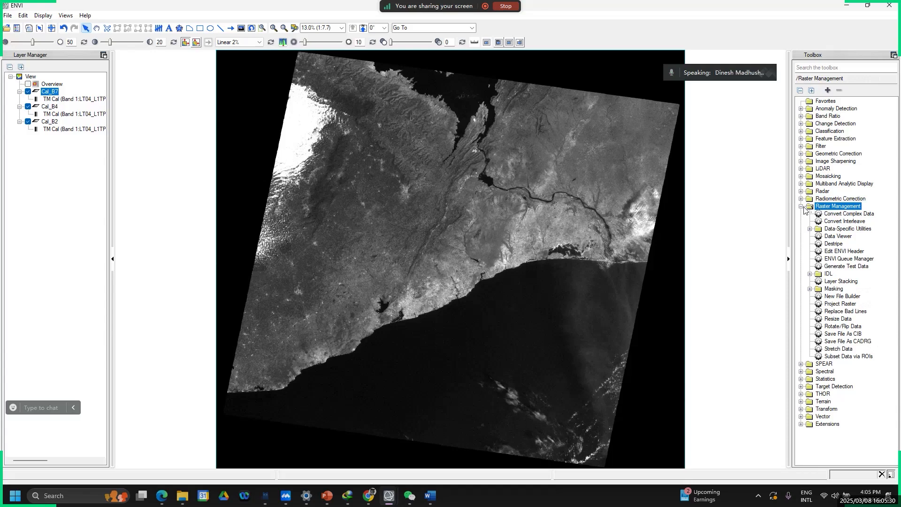
click(844, 281)
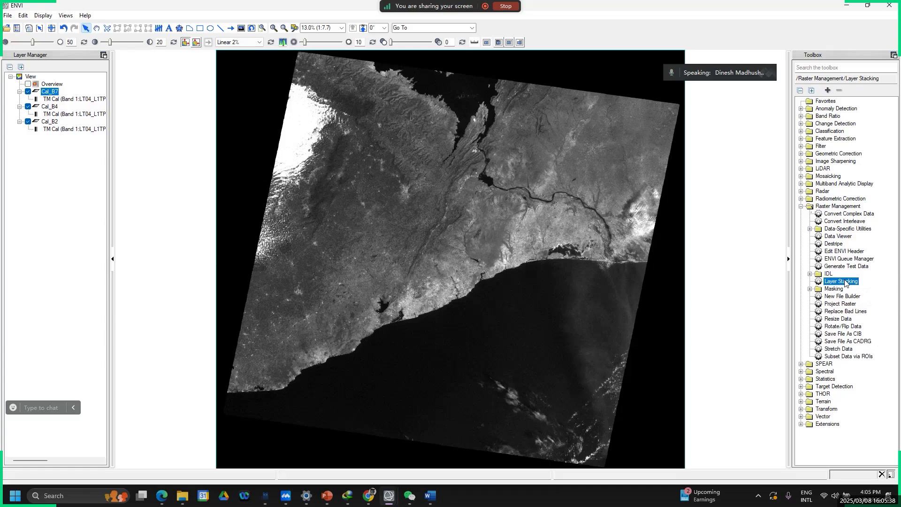
double_click(844, 281)
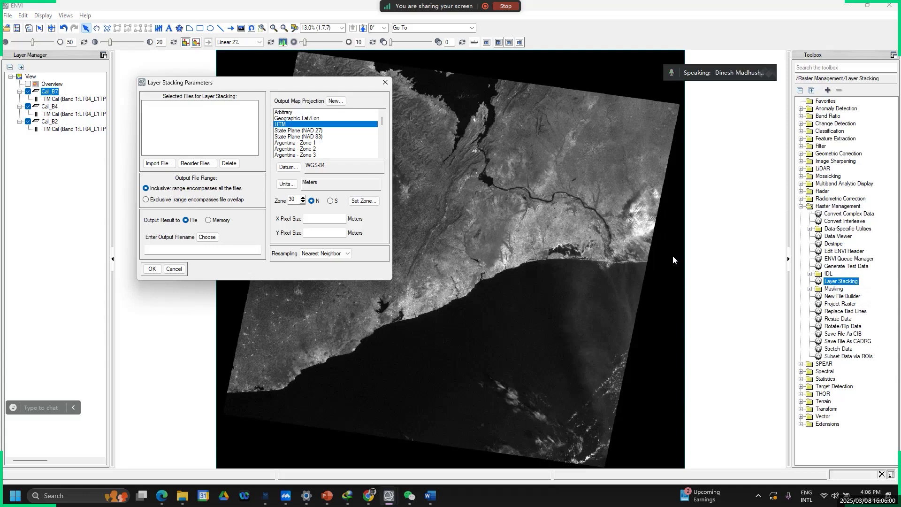
click(146, 164)
drag(152, 106, 157, 131)
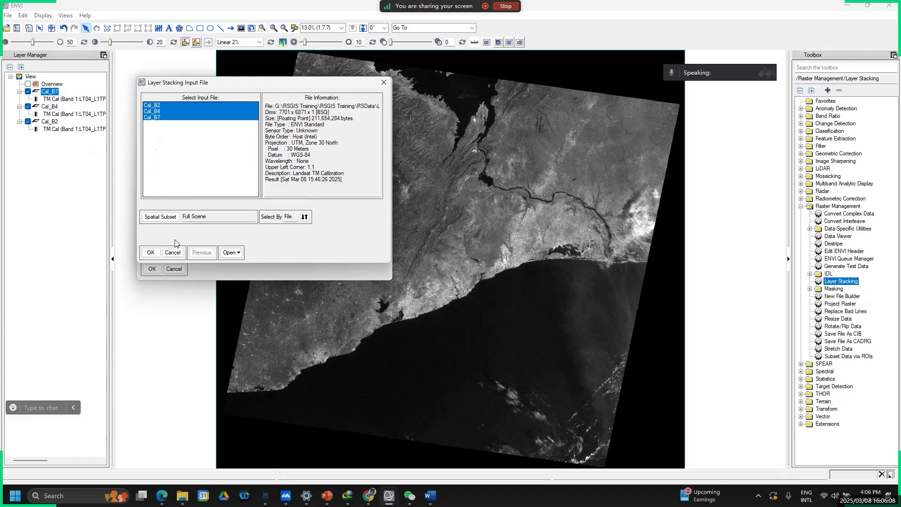
click(150, 253)
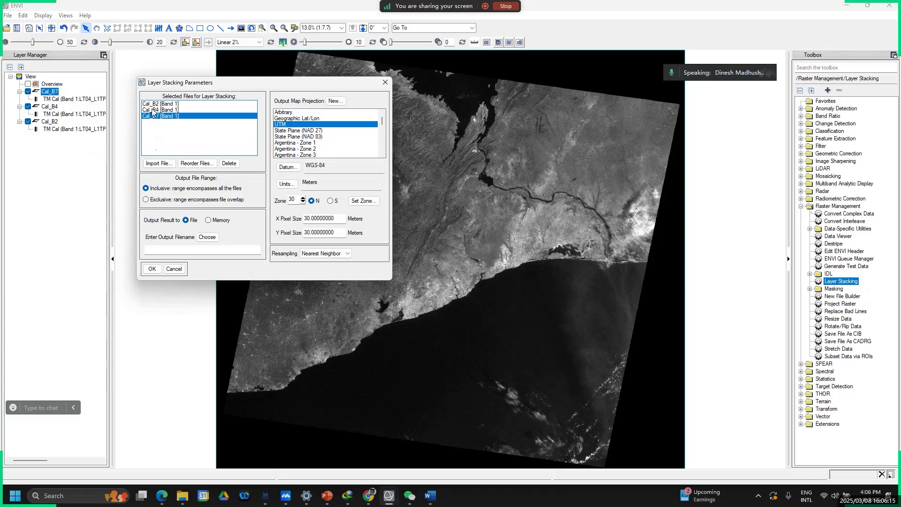
Reorder the files for stacking to Cal_B7, Cal_B4, Cal_B2.
click(201, 163)
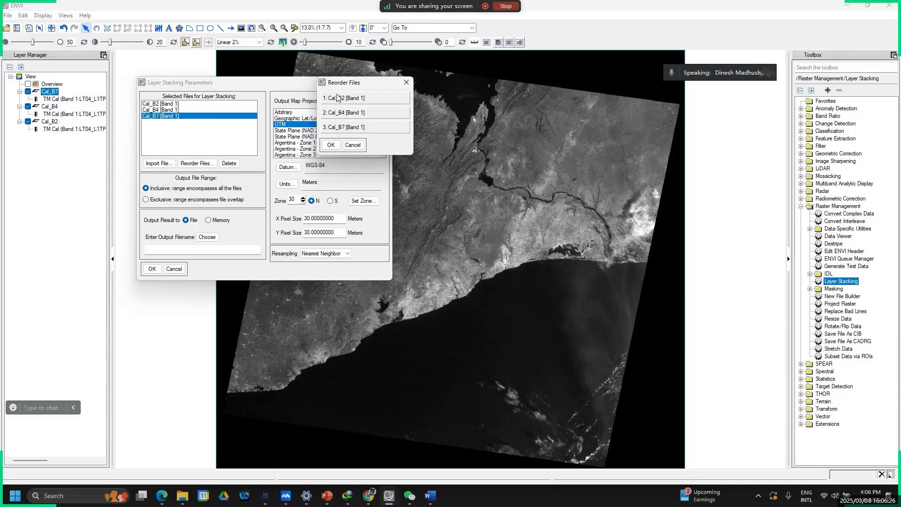
drag(340, 127, 339, 90)
drag(347, 127, 346, 113)
click(331, 145)
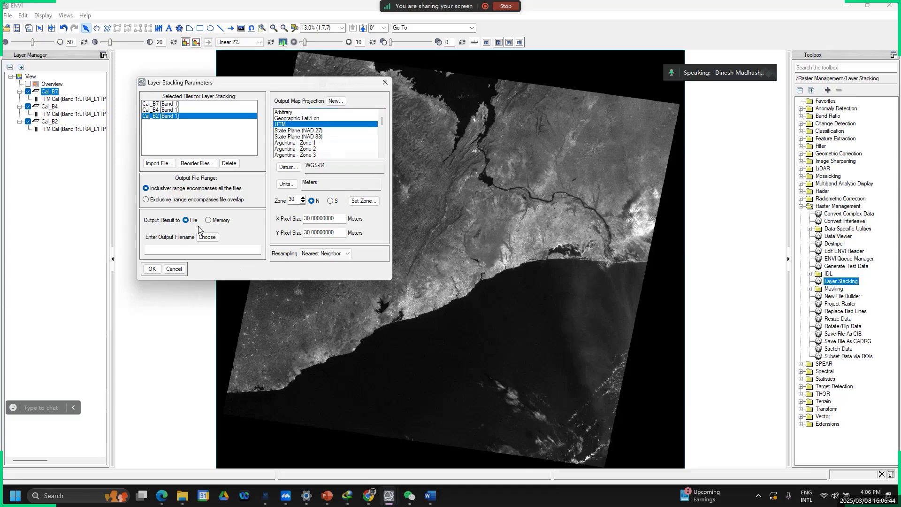
Browse for the output location to the Layer stacking folder inside LT04_L1TP_193056_19910110_20170129_01_T1.
click(208, 237)
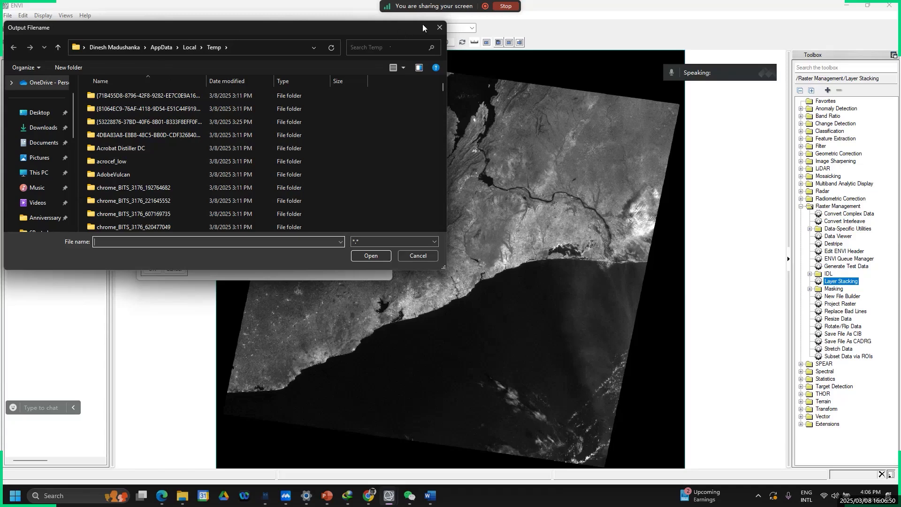
click(439, 27)
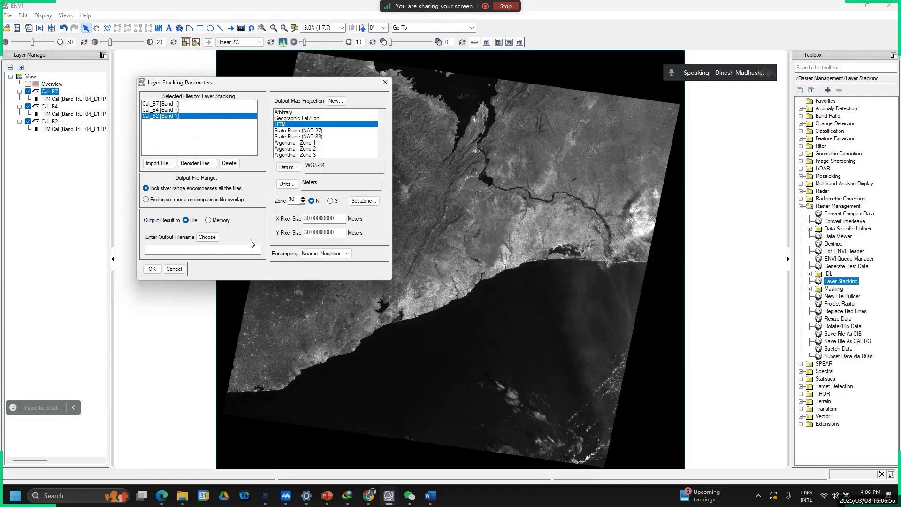
click(207, 237)
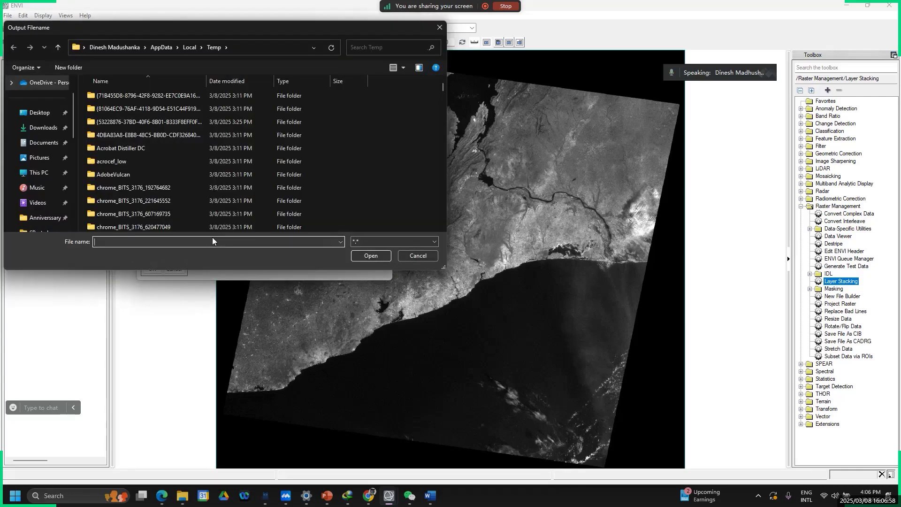
scroll(55, 183, down, 2)
click(44, 176)
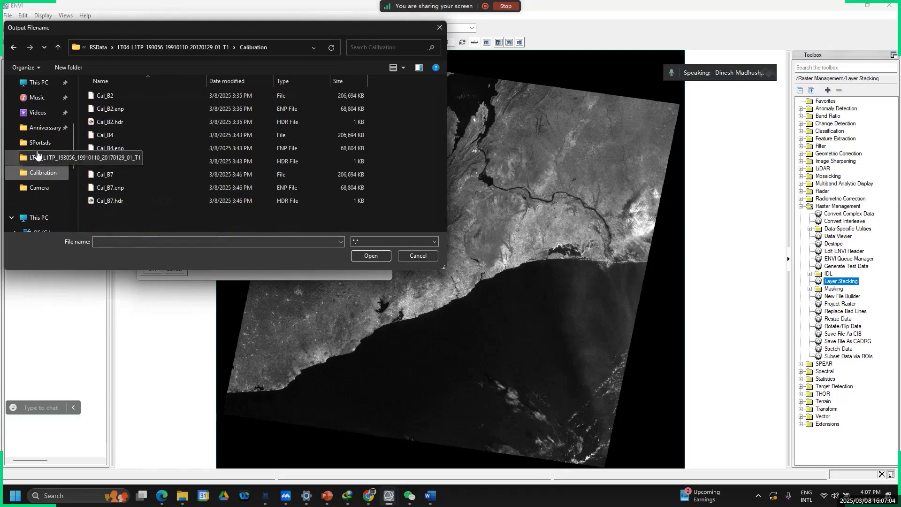
click(40, 157)
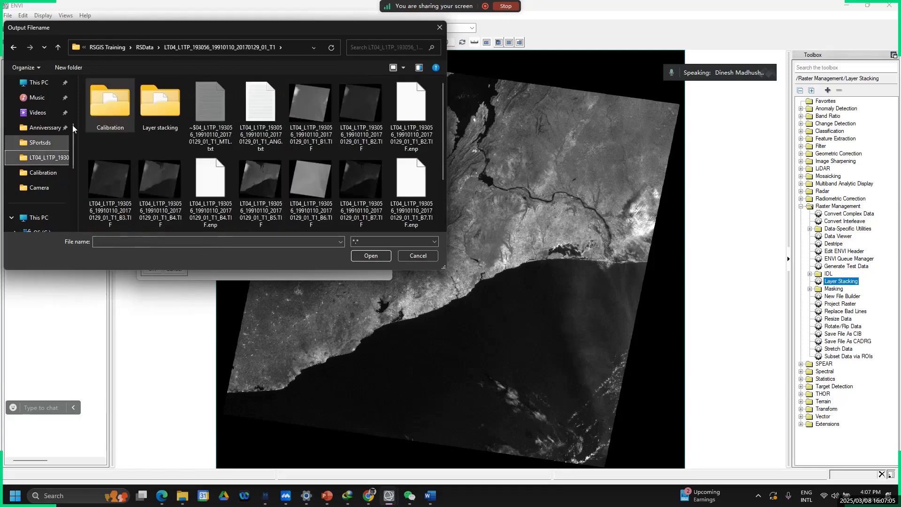
double_click(168, 110)
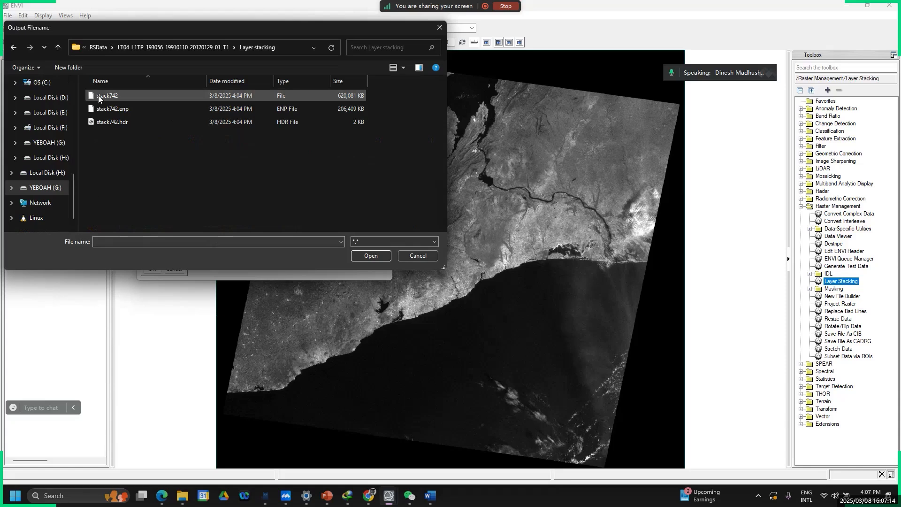
Name the output file stack742_1 and run the layer stacking.
click(128, 243)
text(s)
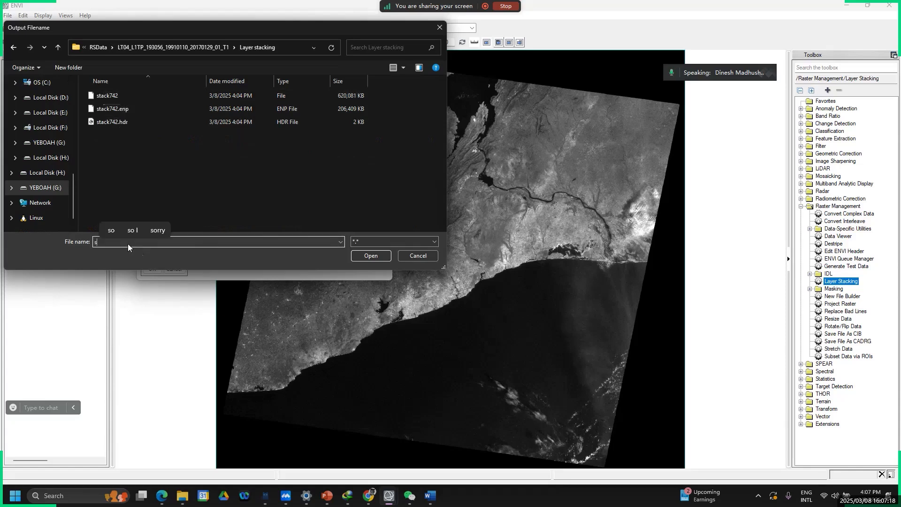
text(tack)
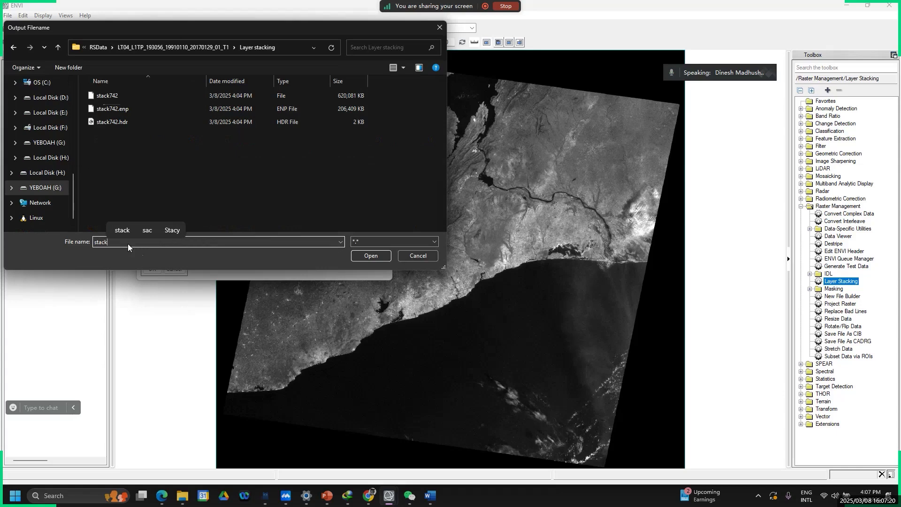
text(72)
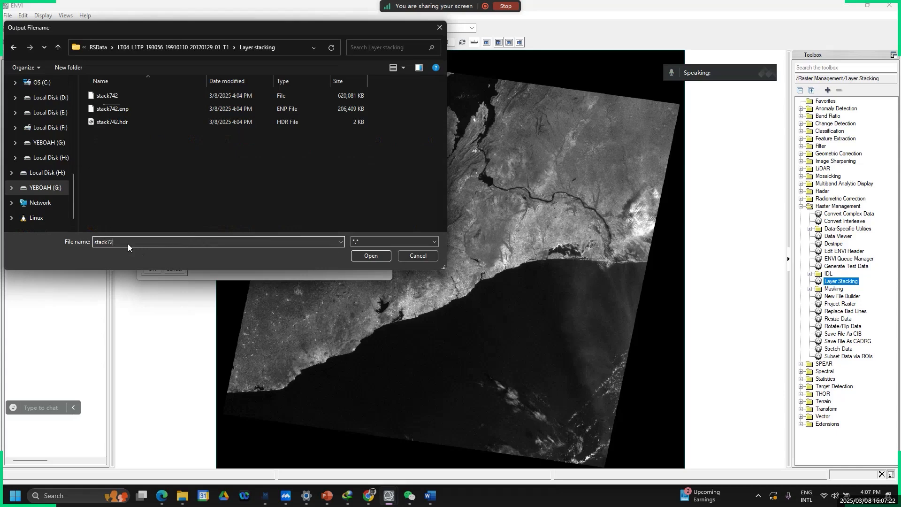
key(BackSpace)
text(4)
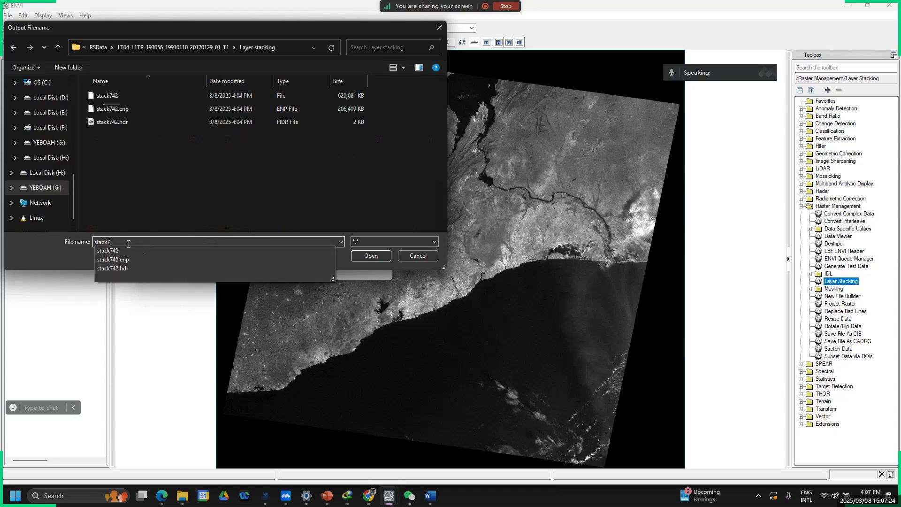
text(2_1)
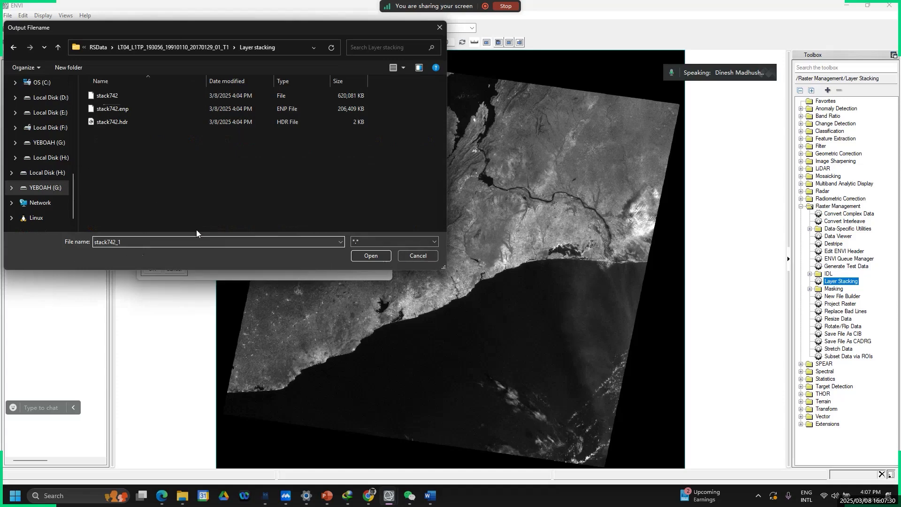
click(365, 256)
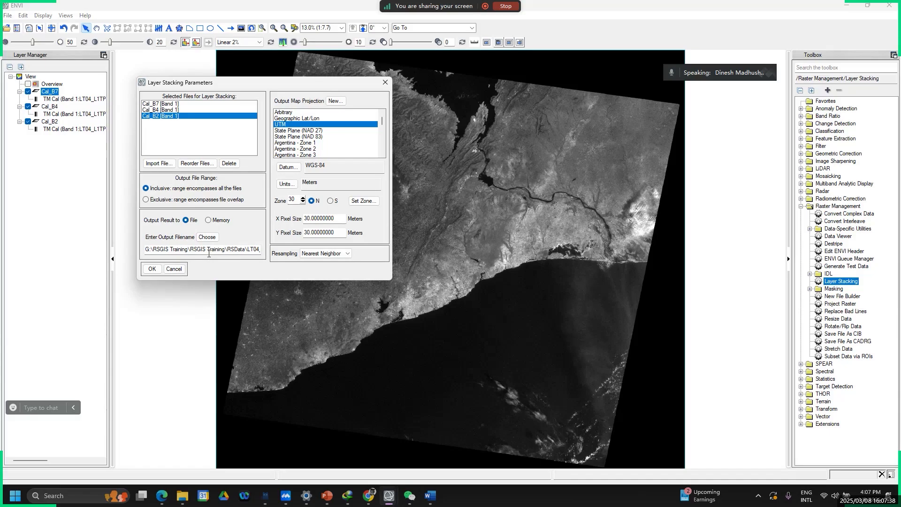
click(151, 269)
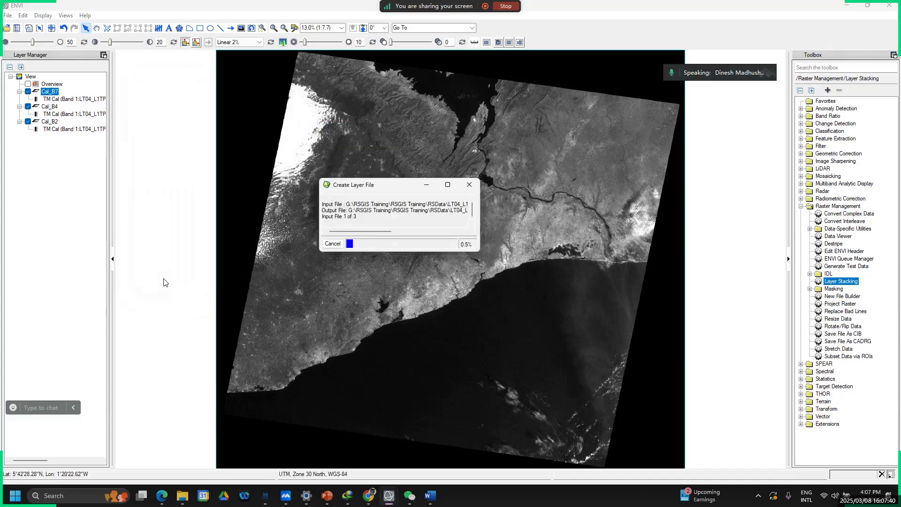